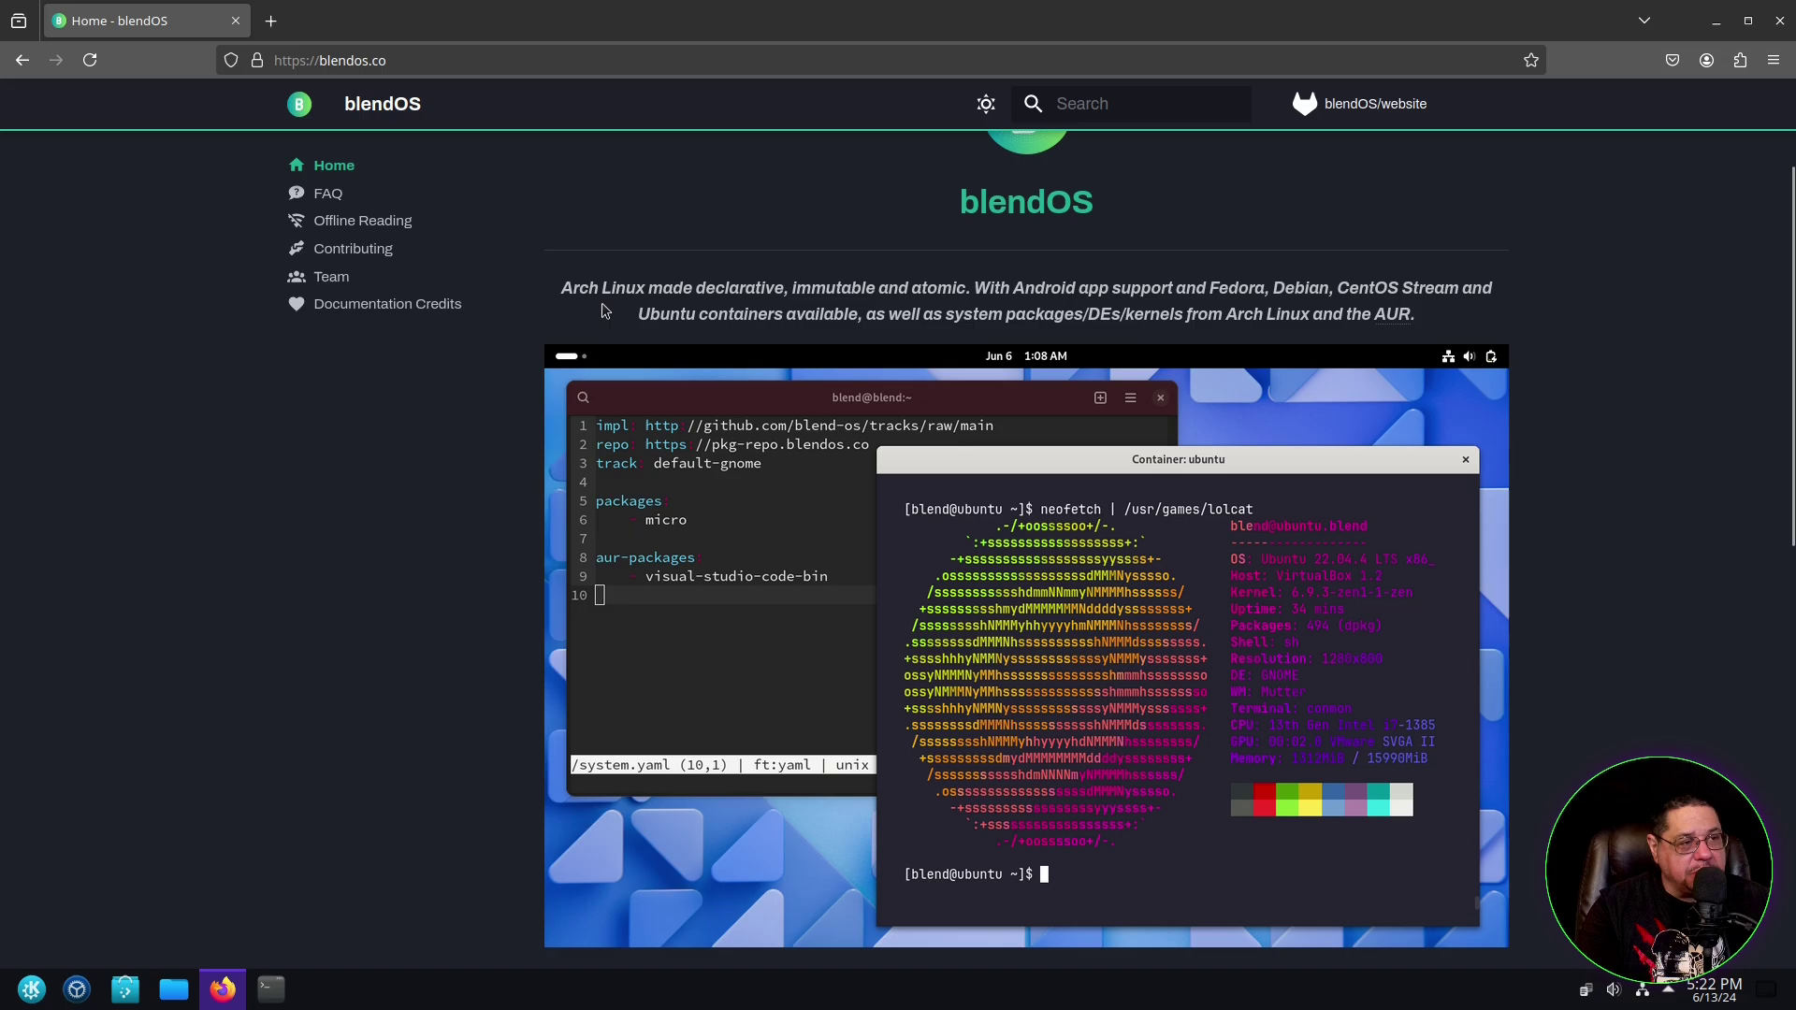
- Open the blendOS Installation section and its Normal PC guide
{"action": "scroll", "coordinate": [604, 312], "scroll_direction": "up", "scroll_amount": 3}
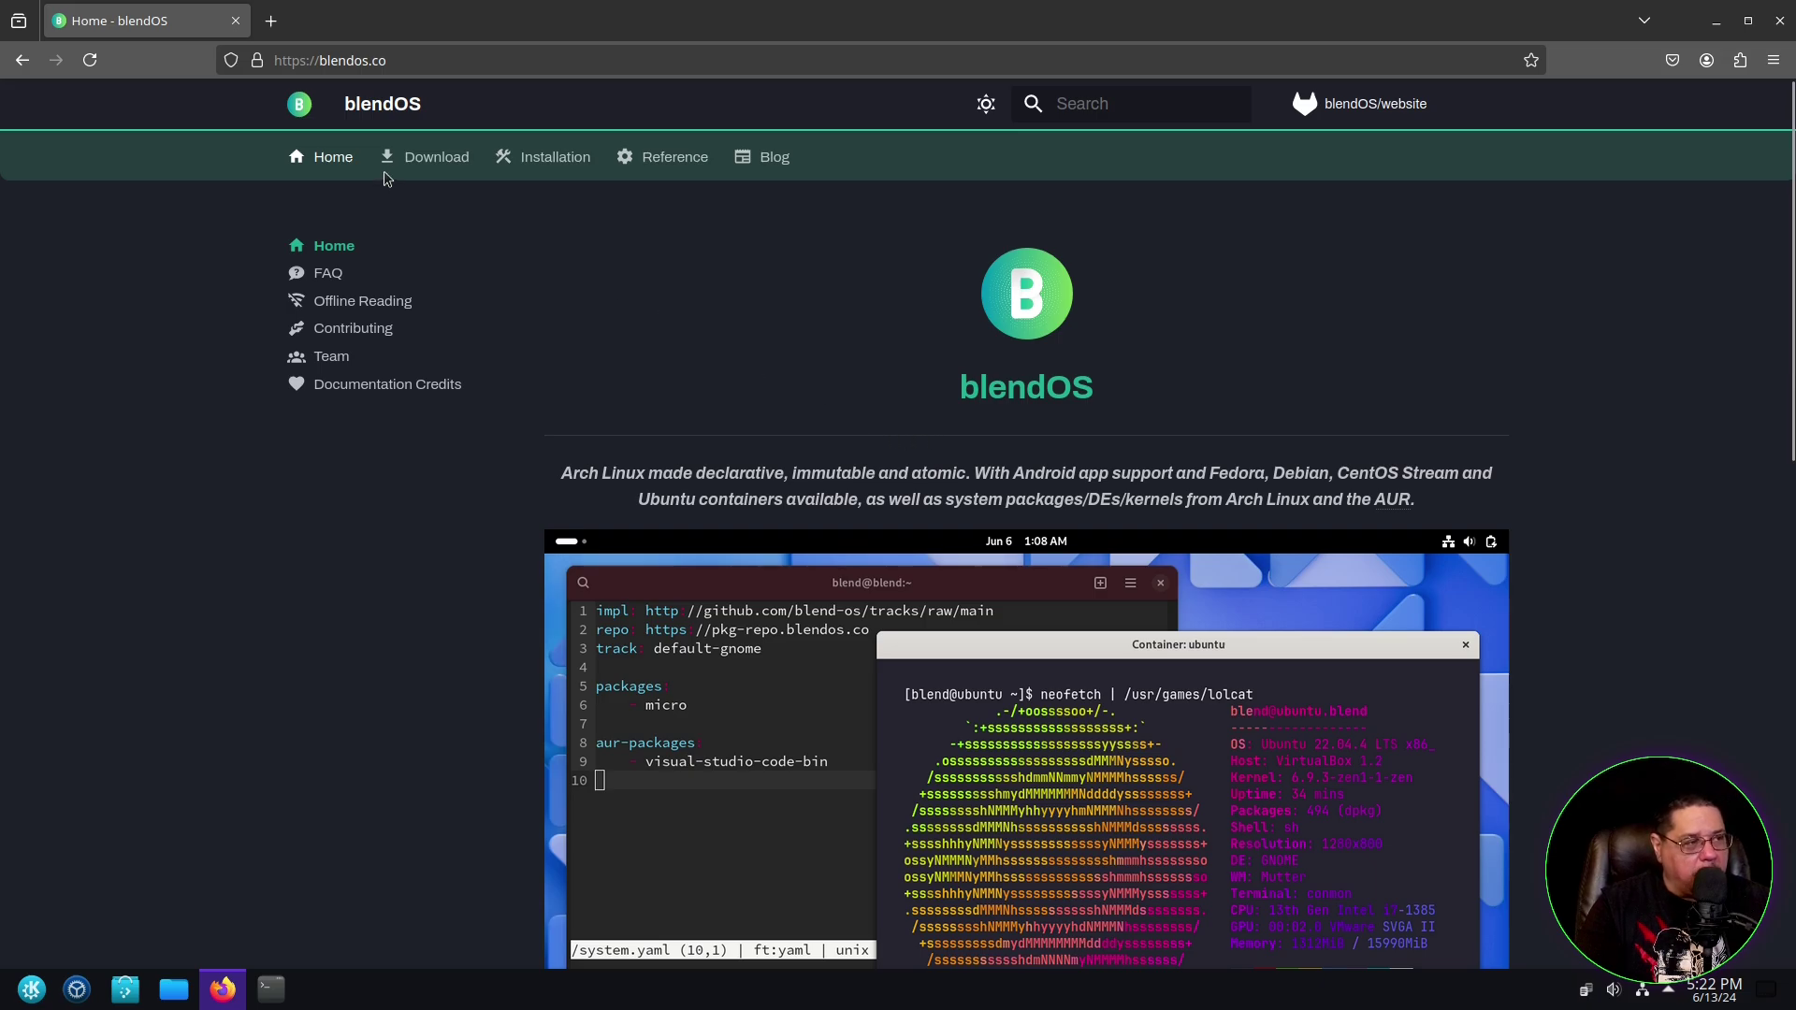
{"action": "left_click", "coordinate": [550, 159]}
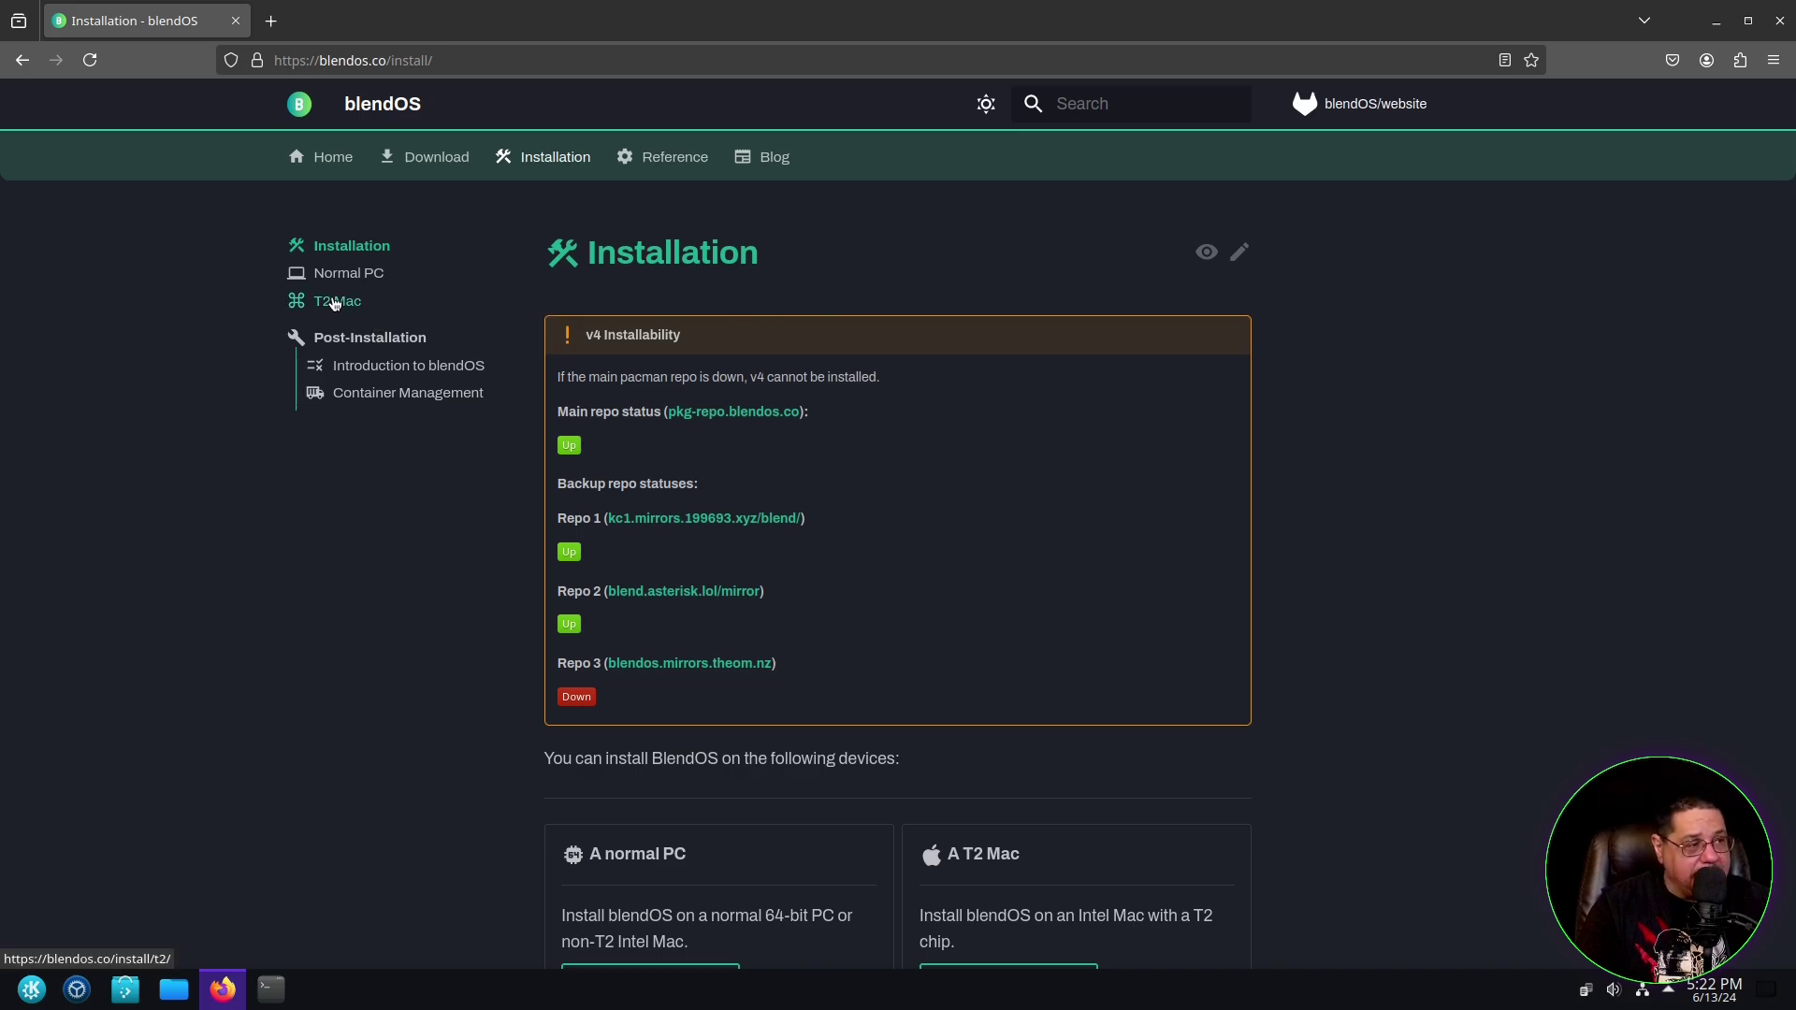
{"action": "left_click", "coordinate": [353, 273]}
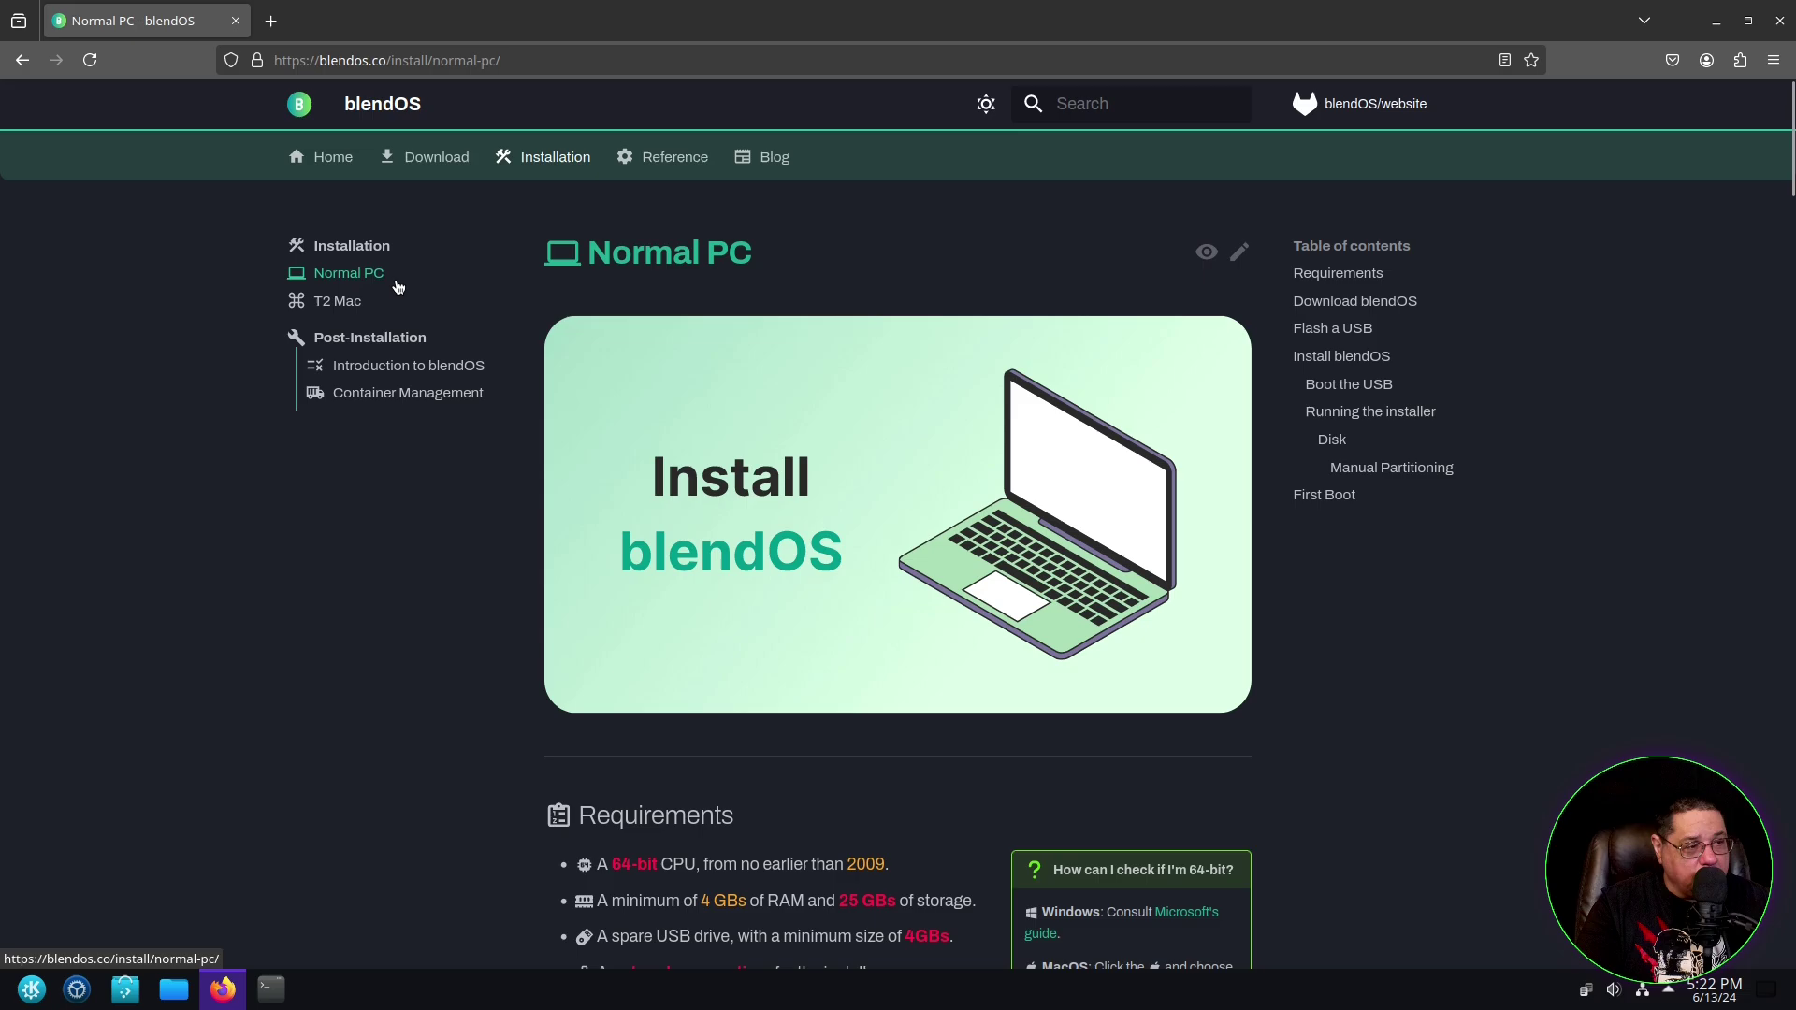
- Read through the Normal PC requirements: 64-bit CPU, 4 GB RAM, 25 GB storage
{"action": "scroll", "coordinate": [932, 622], "scroll_direction": "down", "scroll_amount": 8}
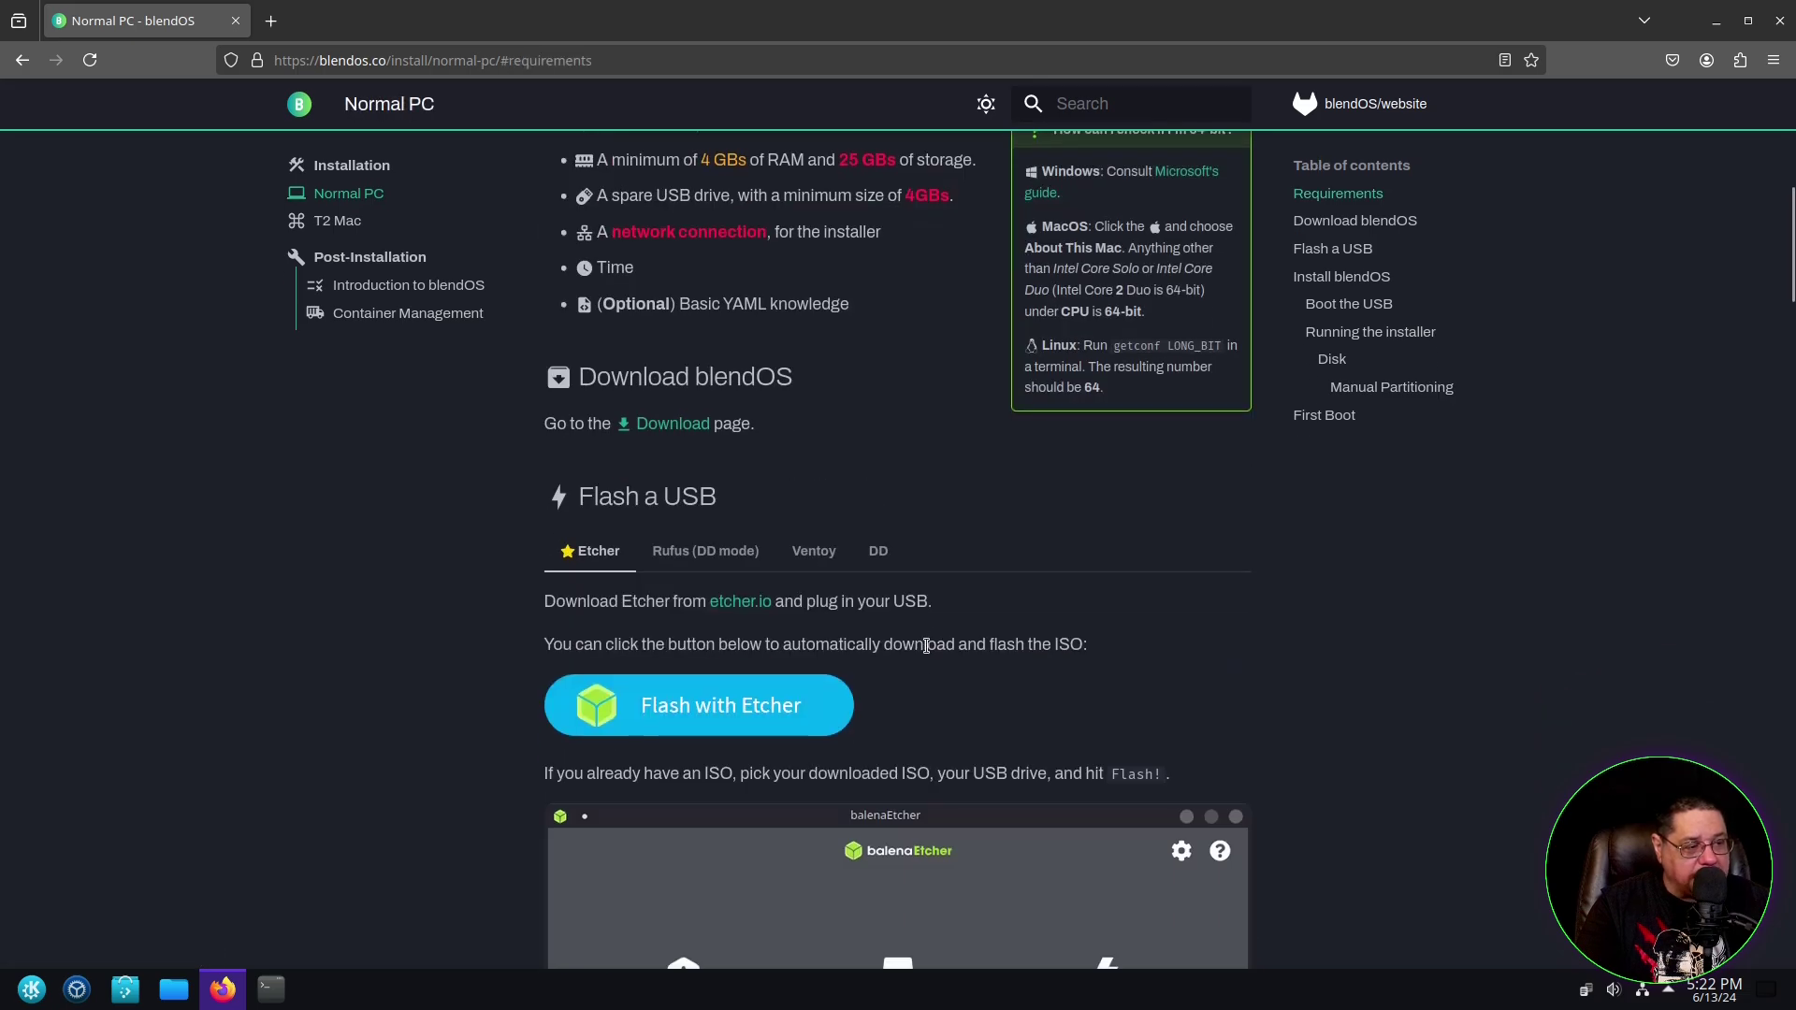
{"action": "scroll", "coordinate": [1207, 778], "scroll_direction": "down", "scroll_amount": 10}
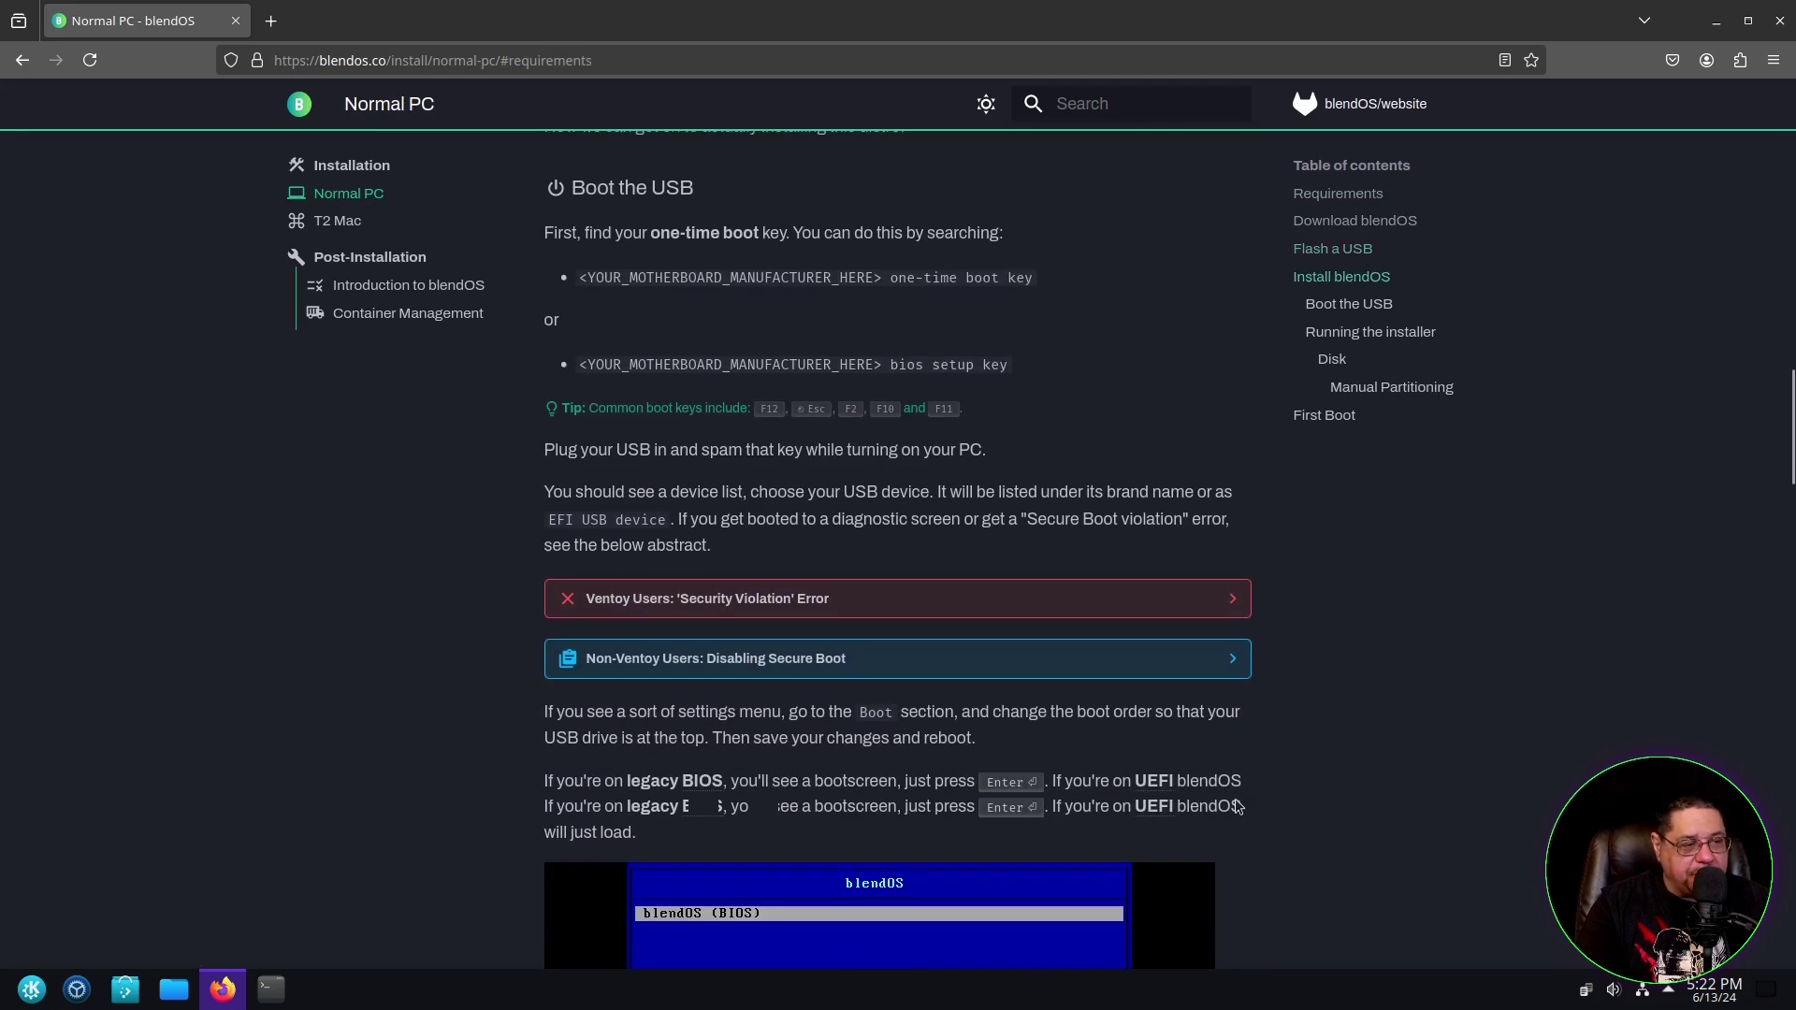
{"action": "scroll", "coordinate": [1237, 807], "scroll_direction": "down", "scroll_amount": 4}
{"action": "scroll", "coordinate": [1207, 791], "scroll_direction": "up", "scroll_amount": 4}
{"action": "scroll", "coordinate": [1168, 782], "scroll_direction": "down", "scroll_amount": 9}
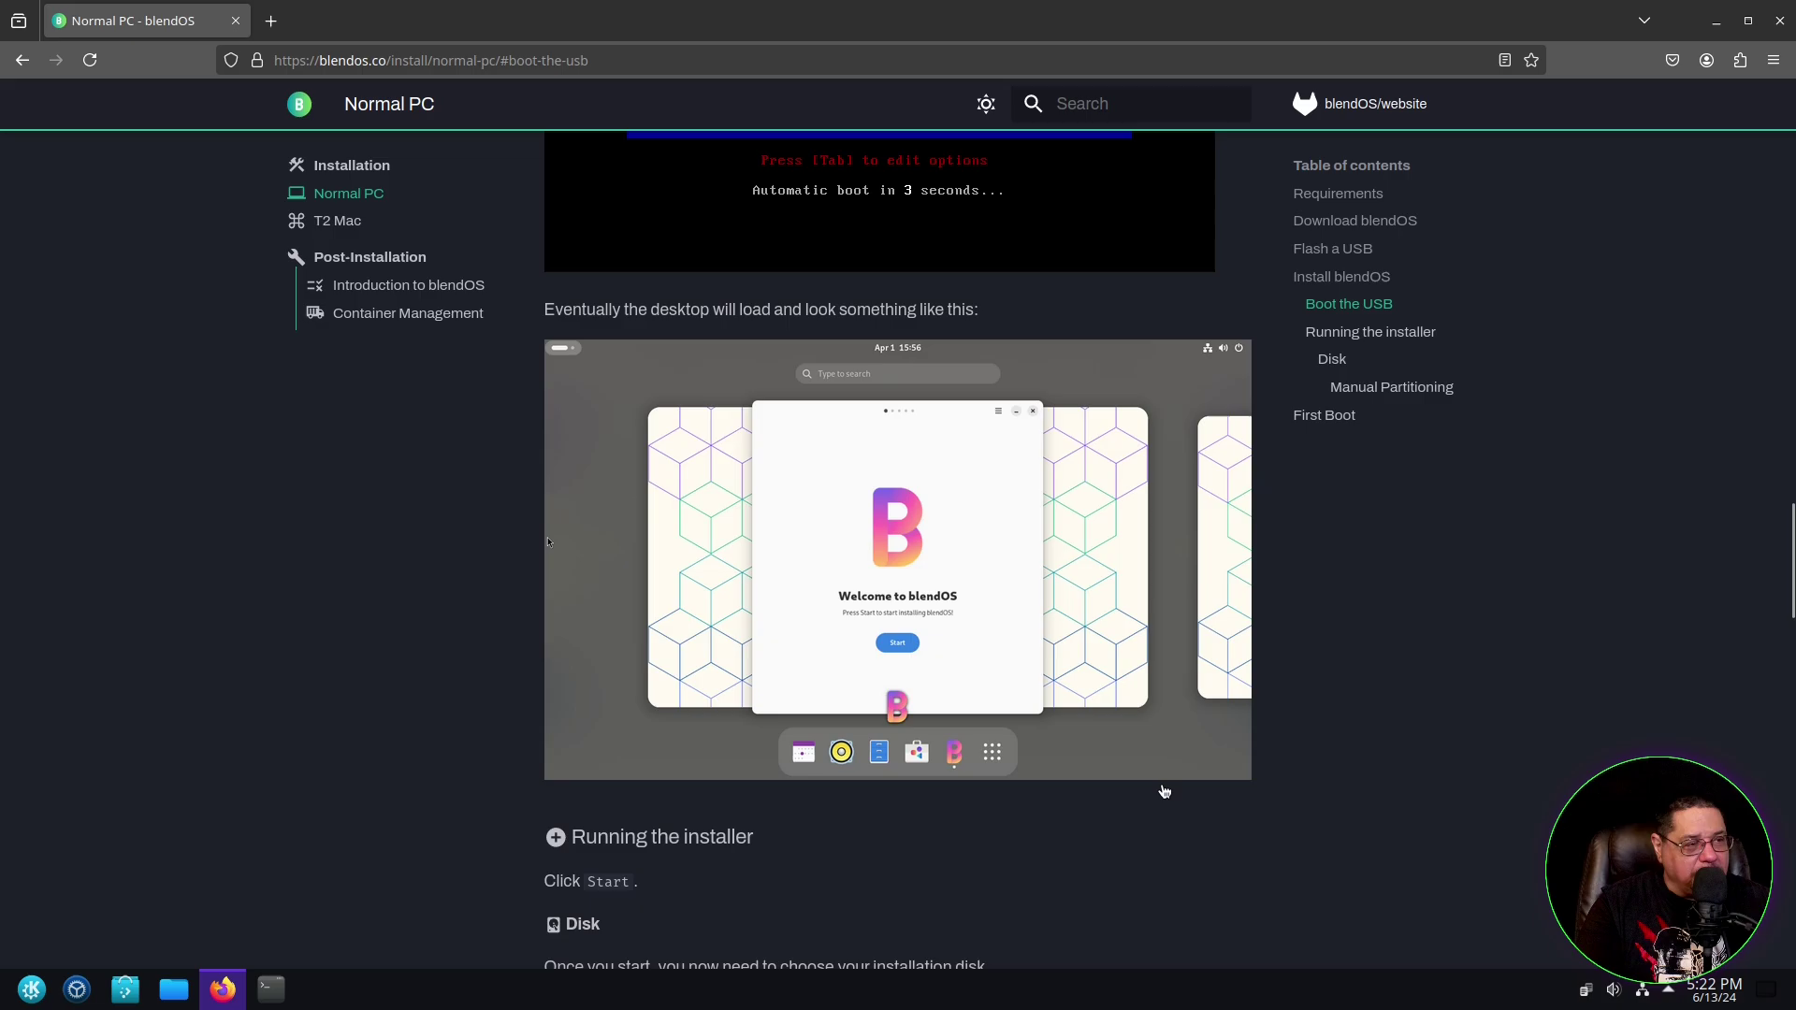
{"action": "scroll", "coordinate": [1158, 784], "scroll_direction": "down", "scroll_amount": 2}
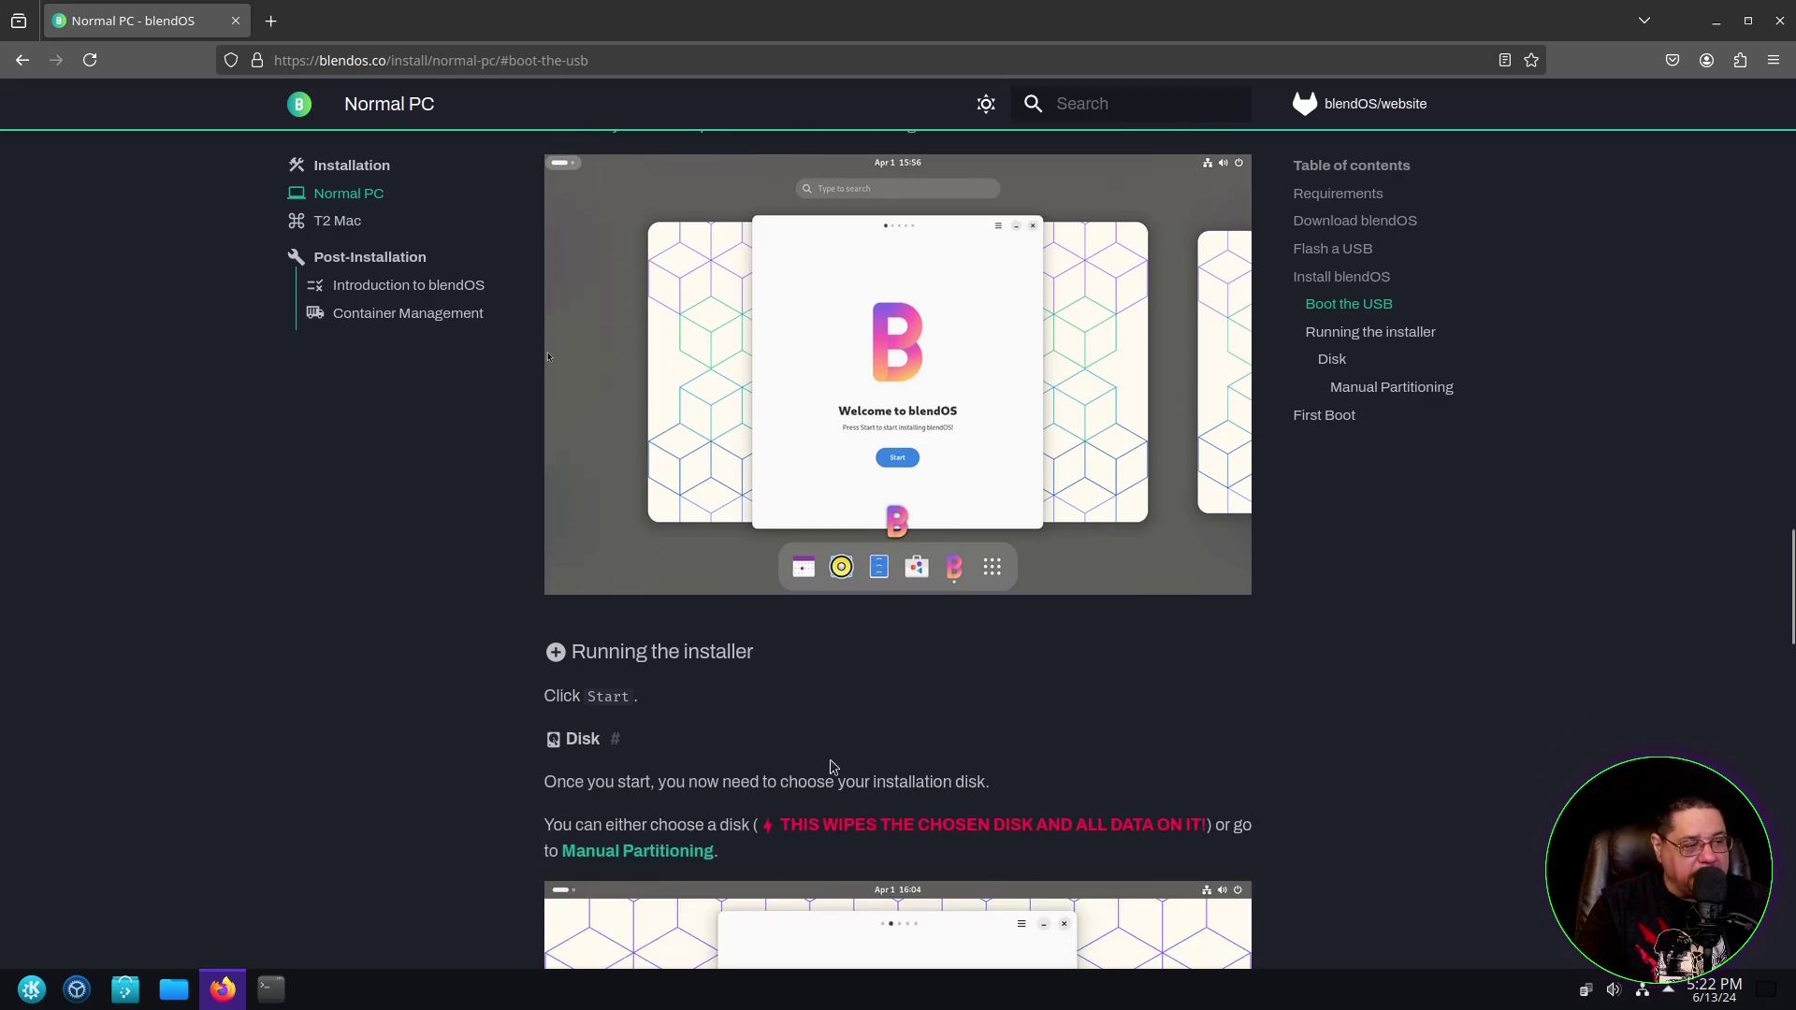
{"action": "scroll", "coordinate": [1225, 791], "scroll_direction": "down", "scroll_amount": 15}
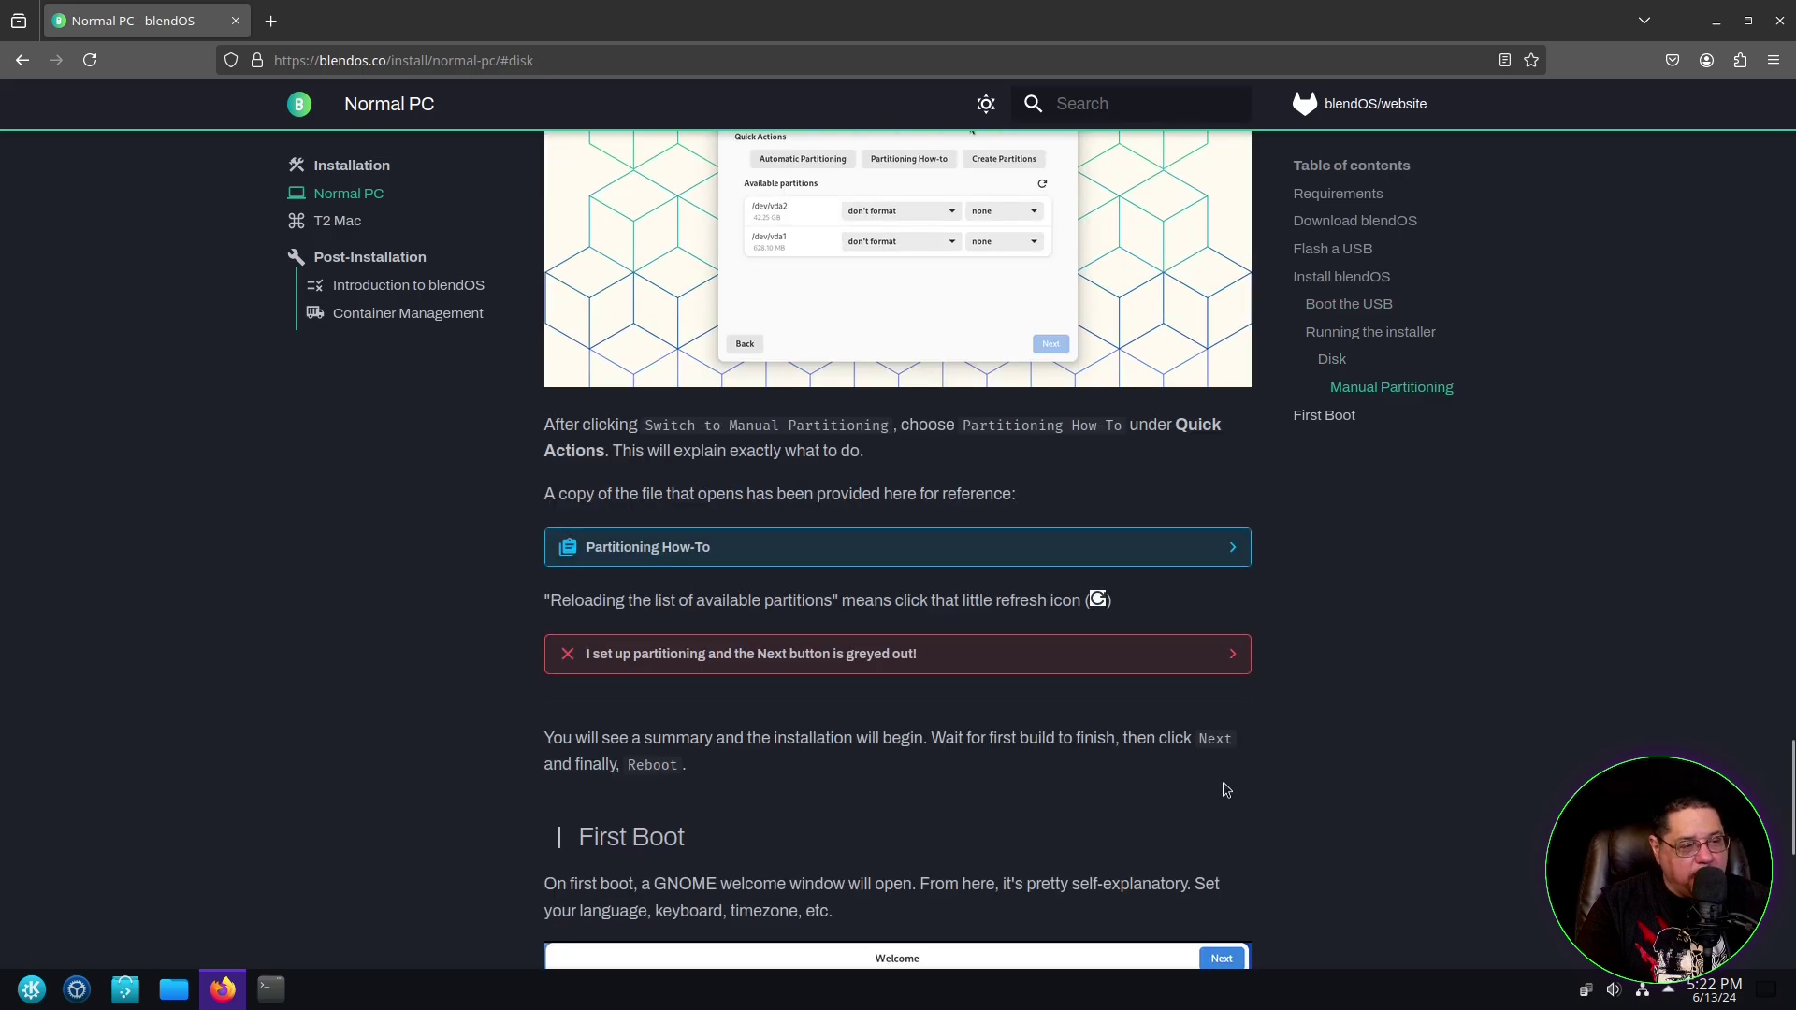
{"action": "scroll", "coordinate": [1226, 791], "scroll_direction": "down", "scroll_amount": 8}
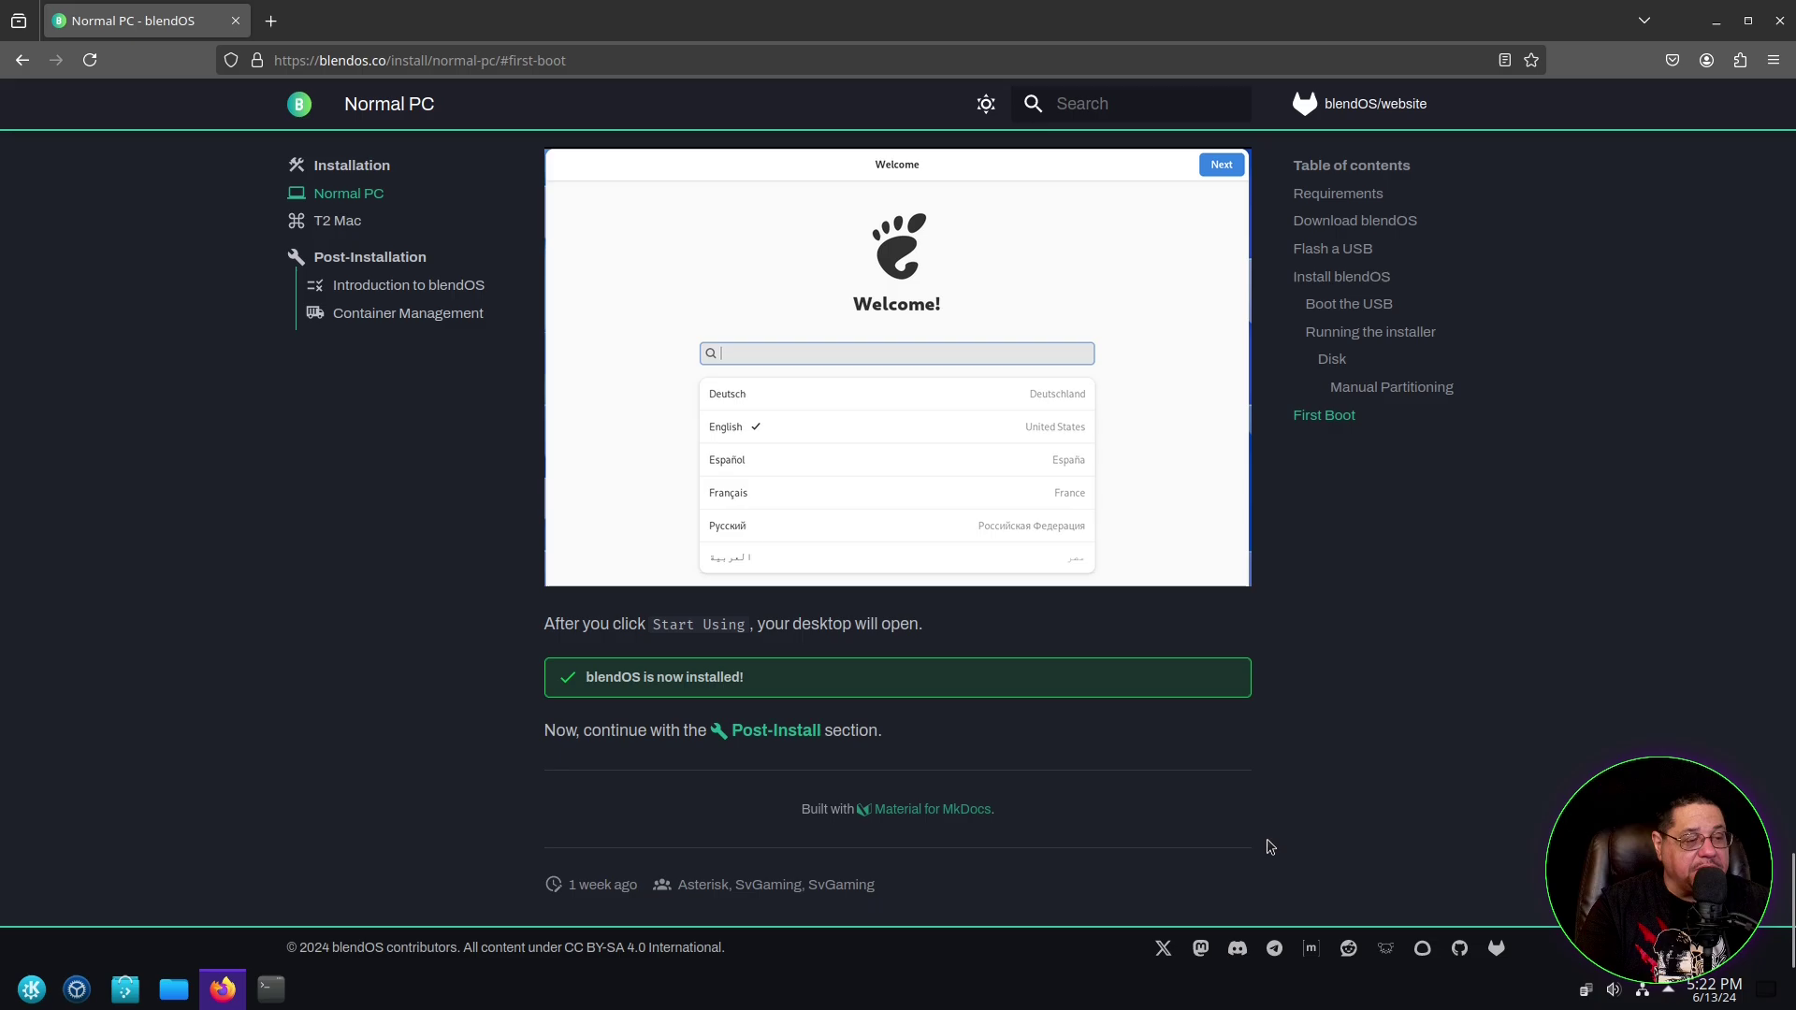
{"action": "scroll", "coordinate": [1270, 846], "scroll_direction": "up", "scroll_amount": 20}
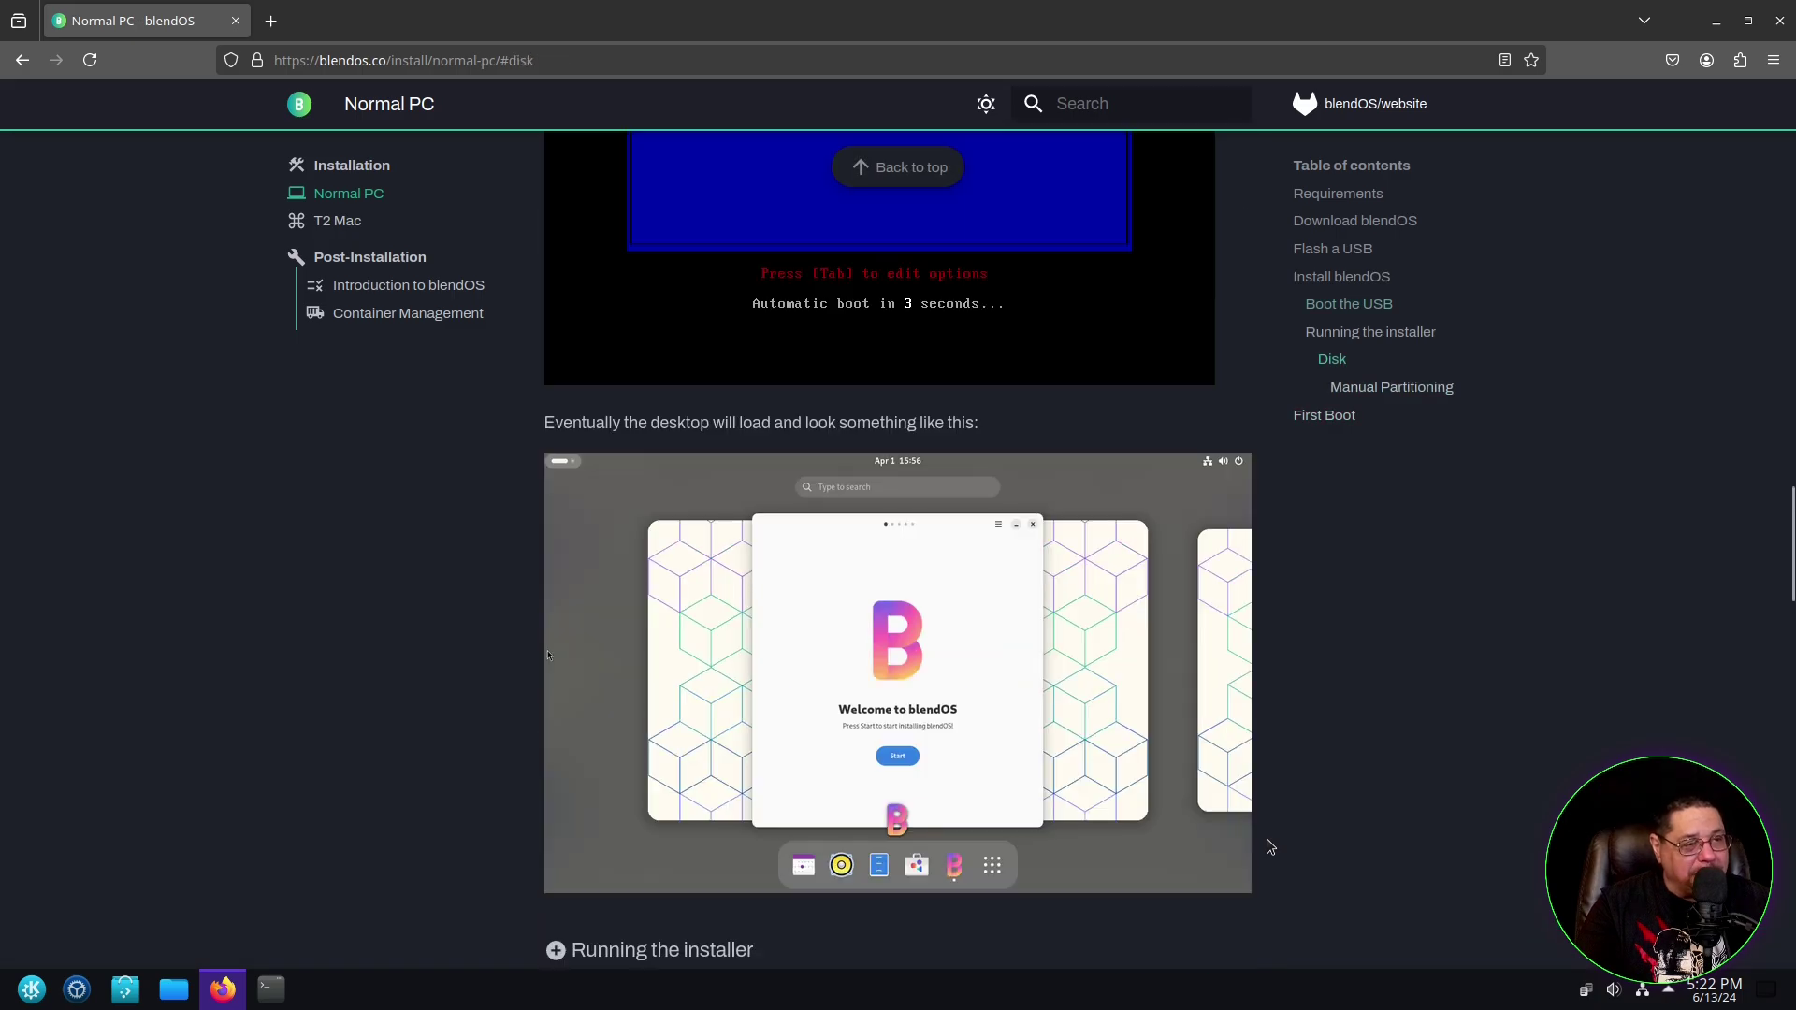
{"action": "scroll", "coordinate": [1269, 847], "scroll_direction": "up", "scroll_amount": 8}
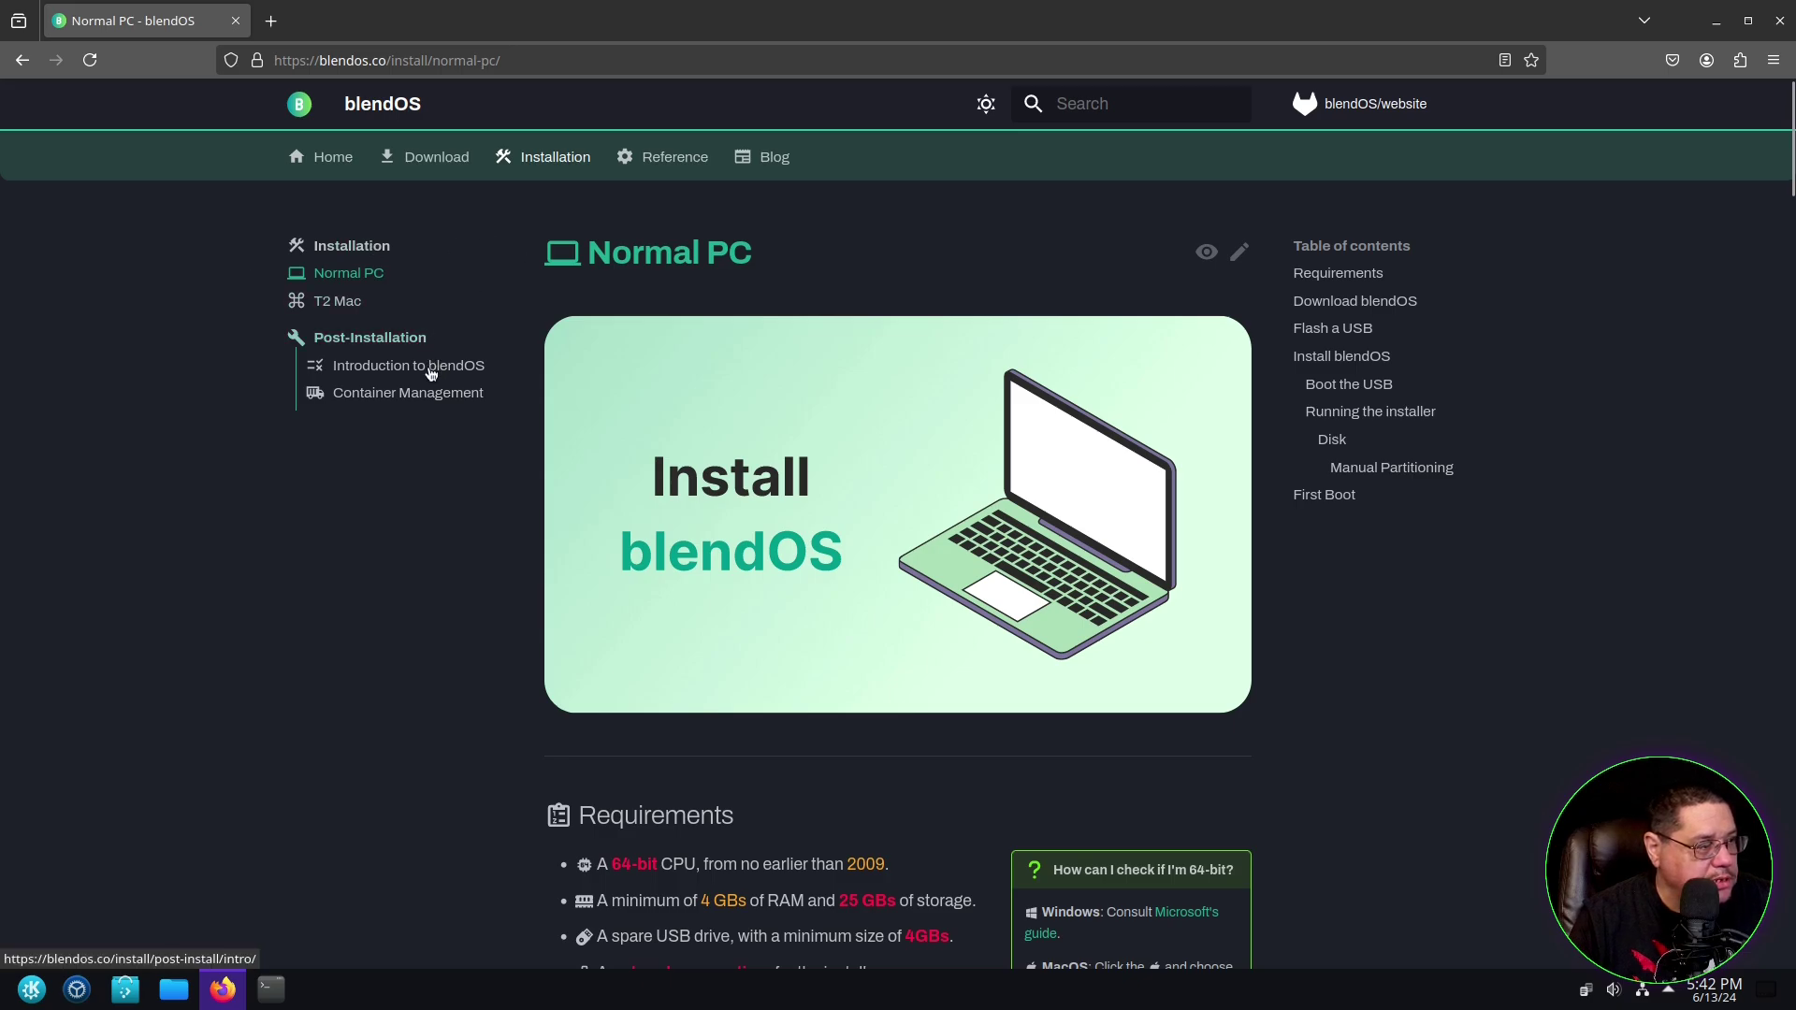
- Read the Introduction to blendOS page, then move on to the Container Management guide
{"action": "left_click", "coordinate": [377, 373]}
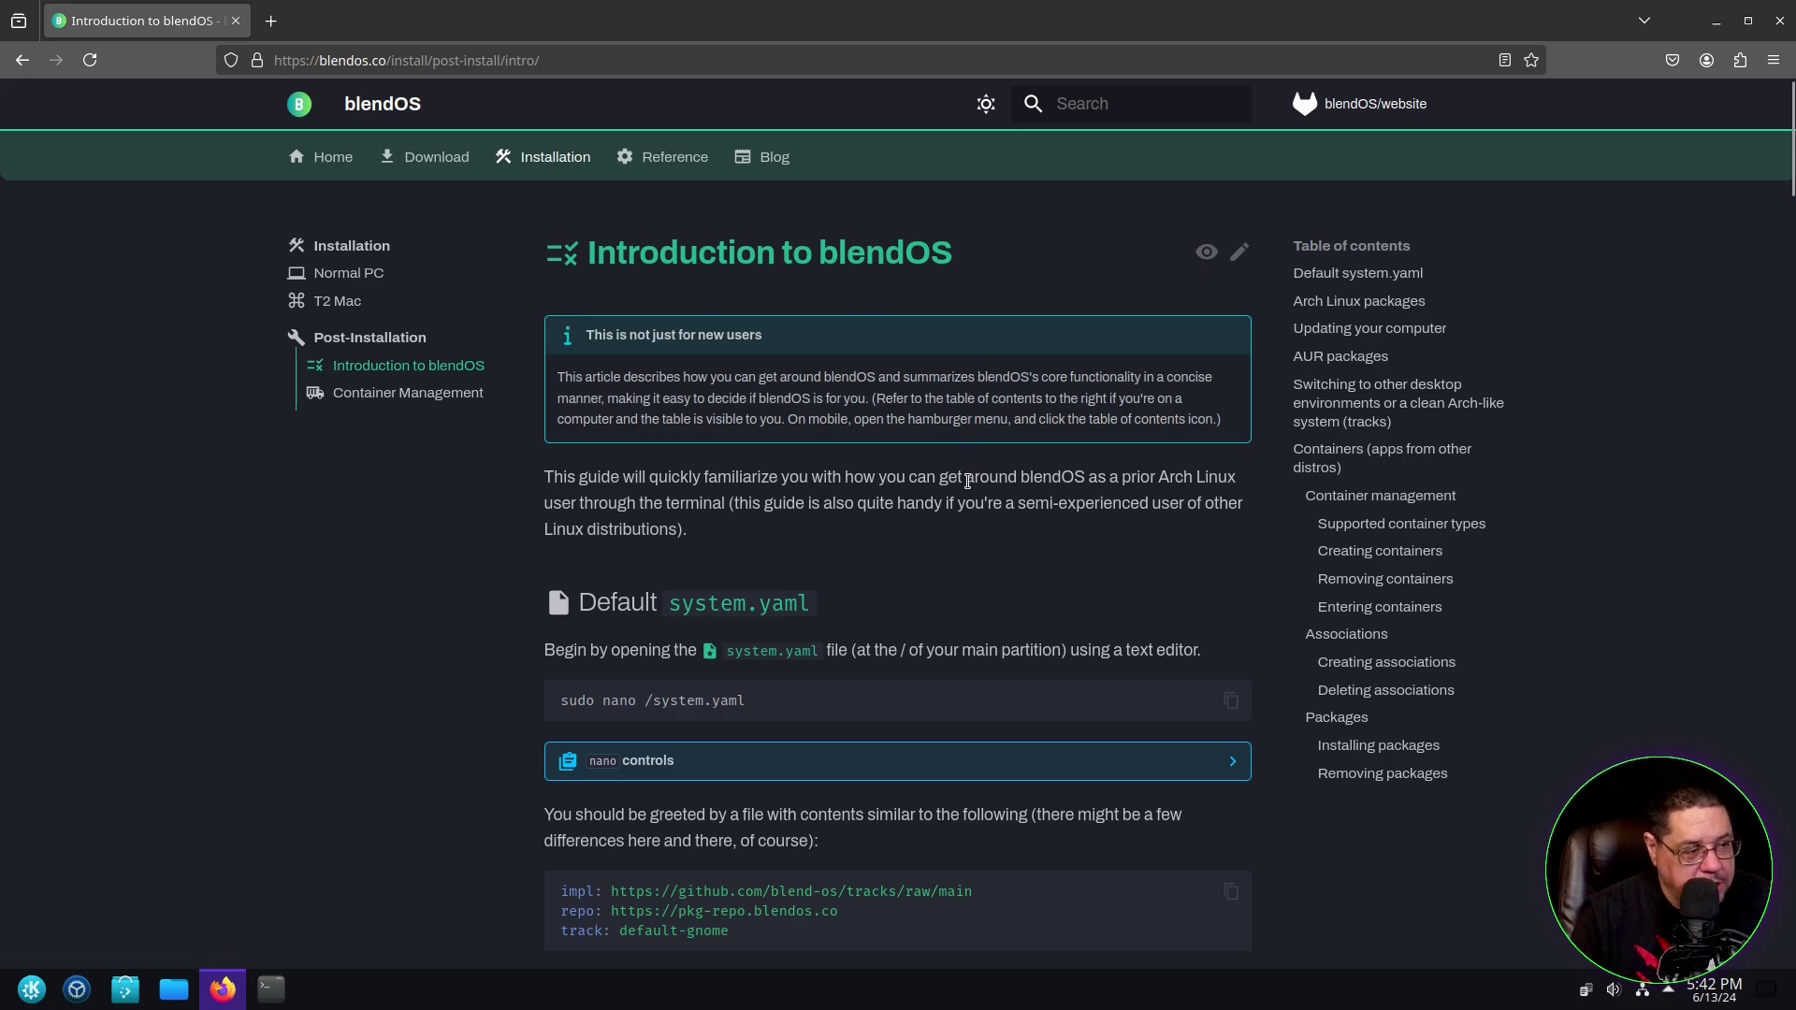
{"action": "scroll", "coordinate": [974, 505], "scroll_direction": "down", "scroll_amount": 3}
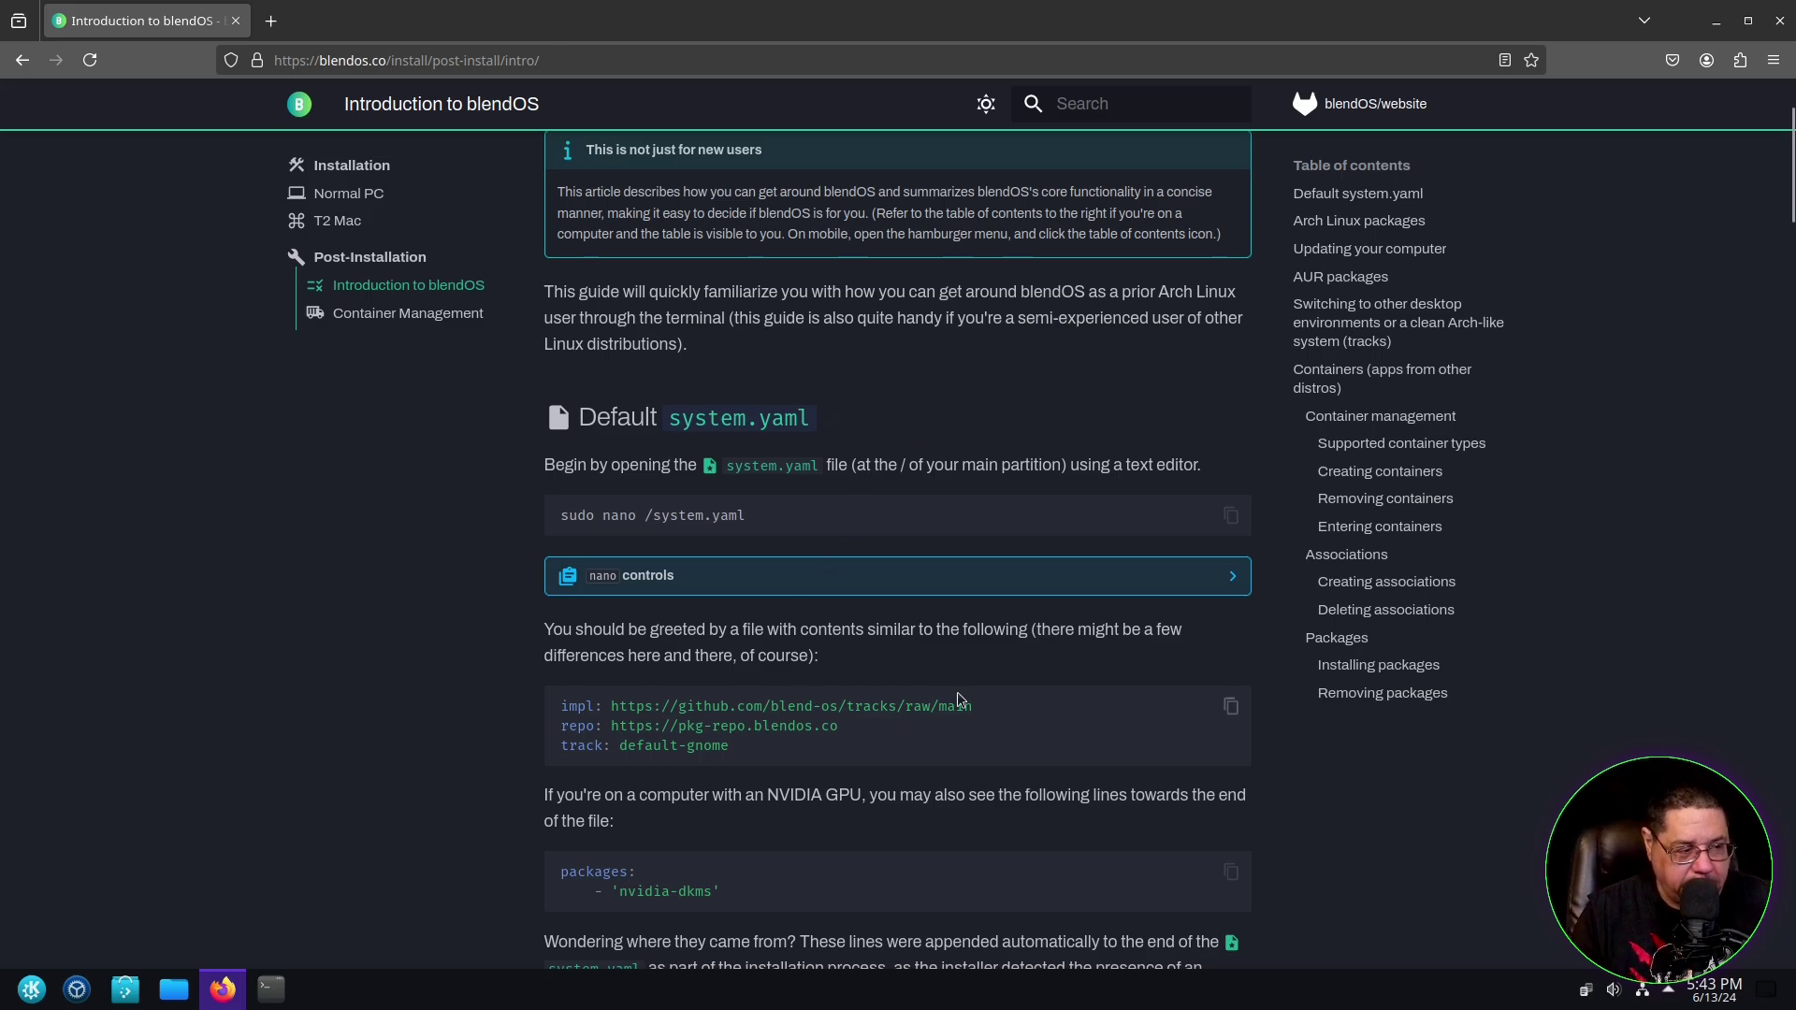
{"action": "scroll", "coordinate": [1019, 649], "scroll_direction": "up", "scroll_amount": 3}
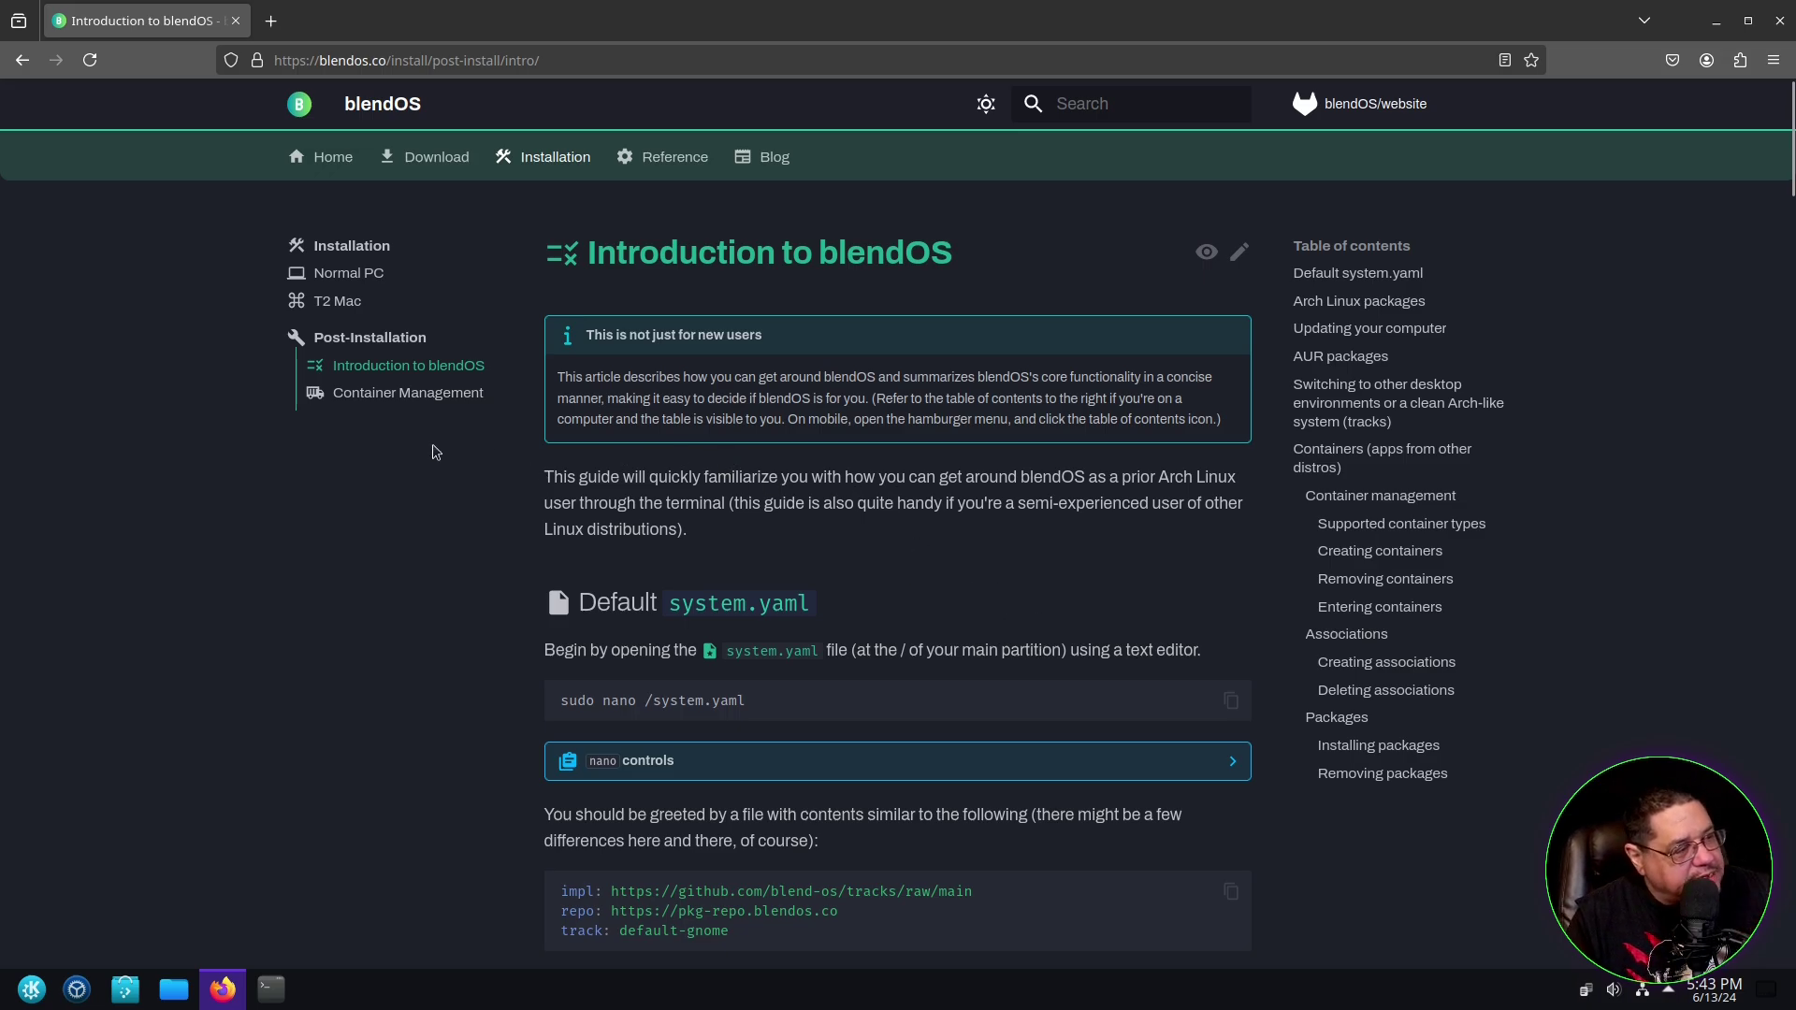
{"action": "left_click", "coordinate": [394, 397]}
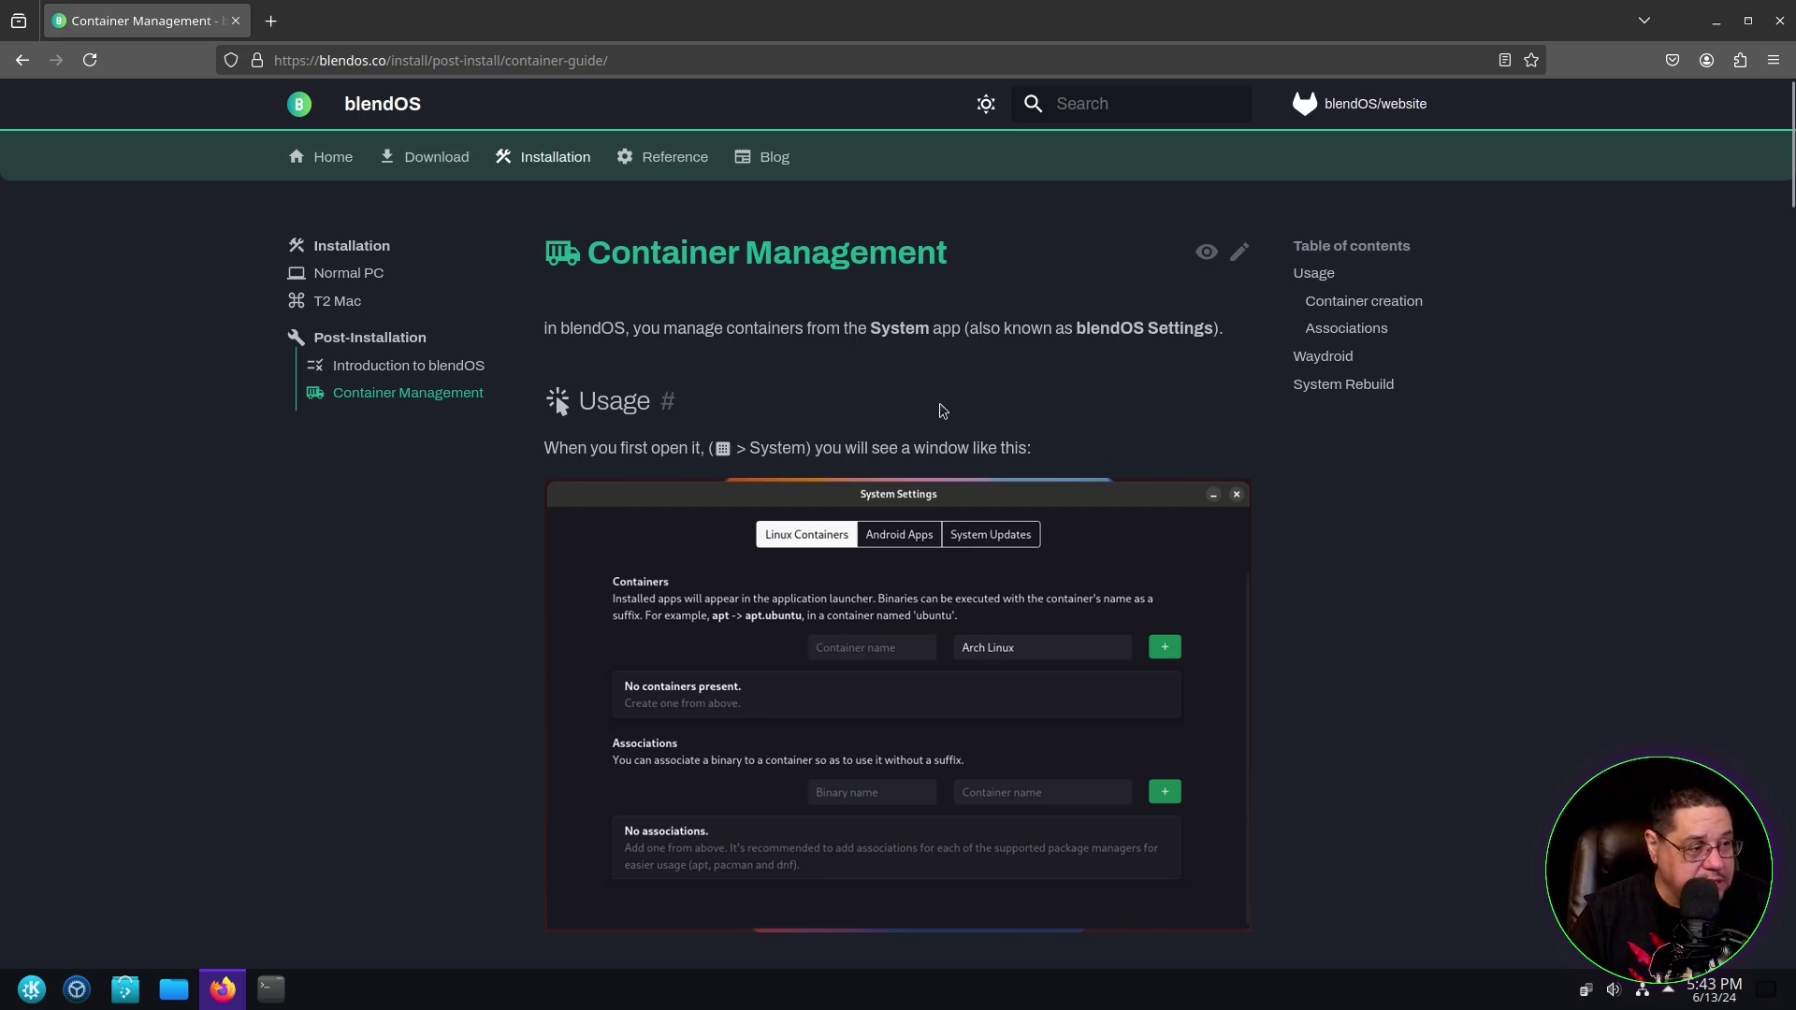
- Skim the Container Management page and return to its top with Back to top
{"action": "scroll", "coordinate": [1352, 534], "scroll_direction": "down", "scroll_amount": 7}
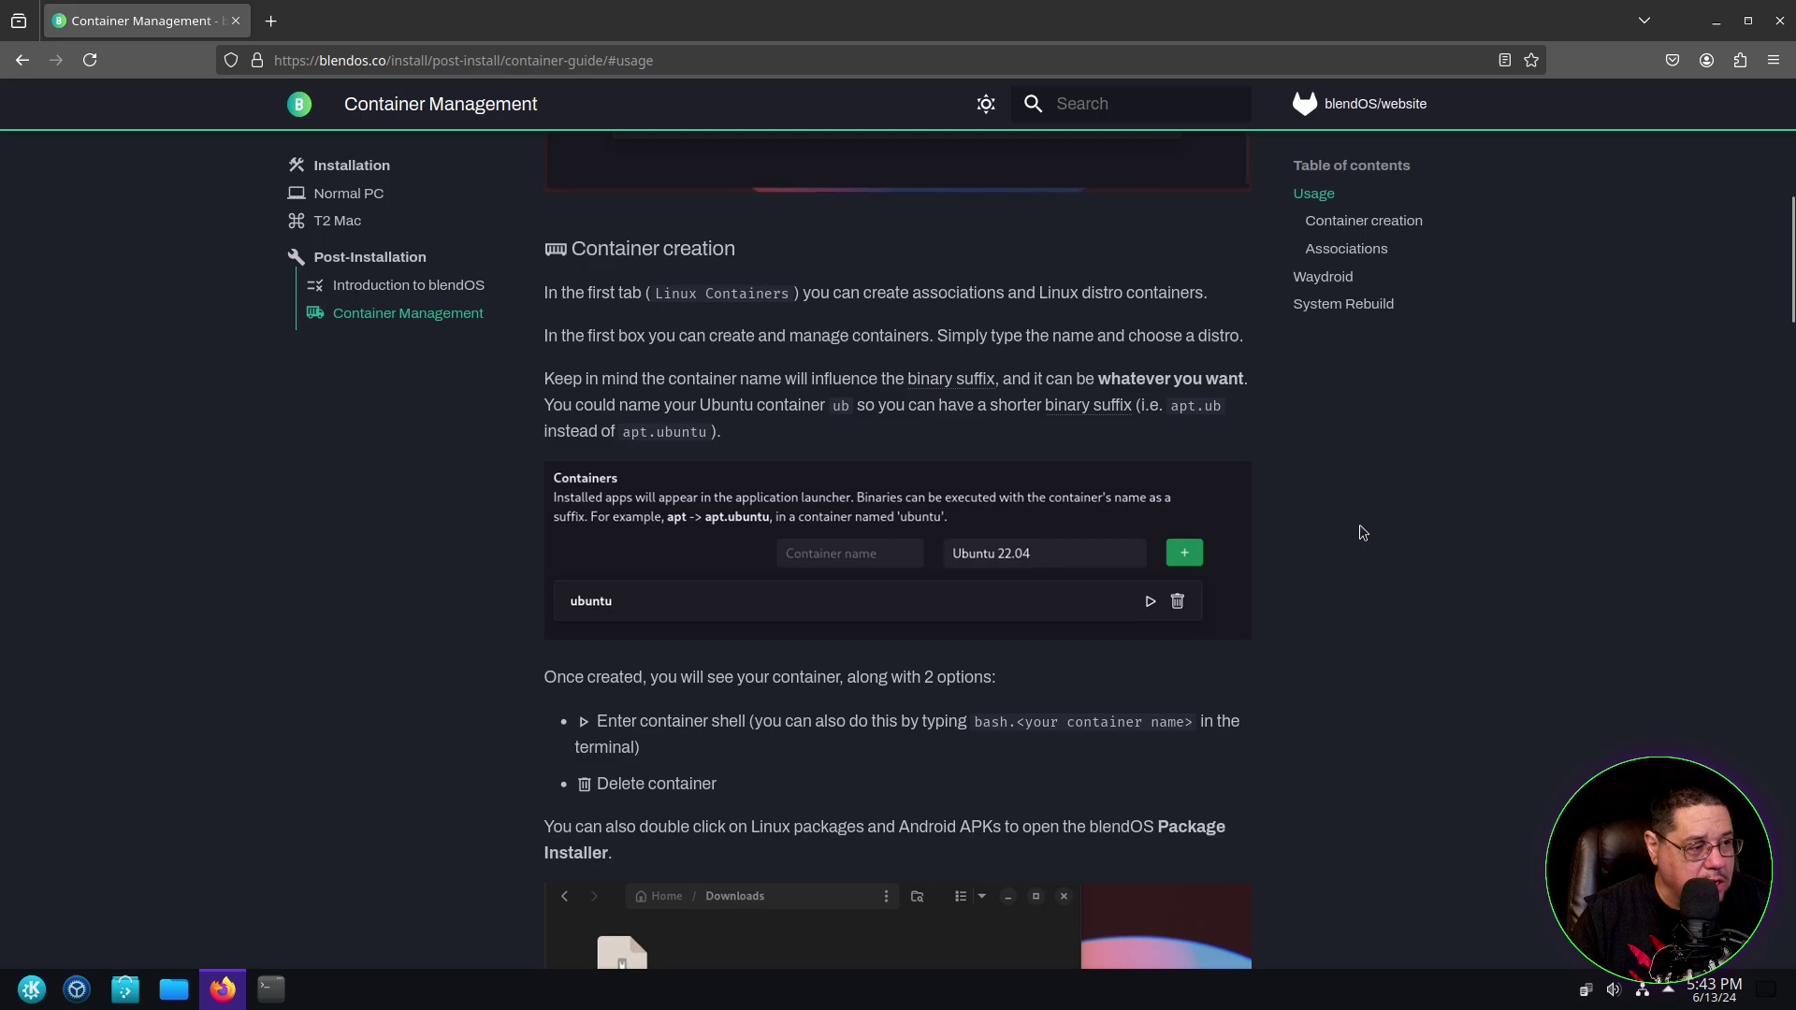
{"action": "scroll", "coordinate": [1362, 533], "scroll_direction": "up", "scroll_amount": 2}
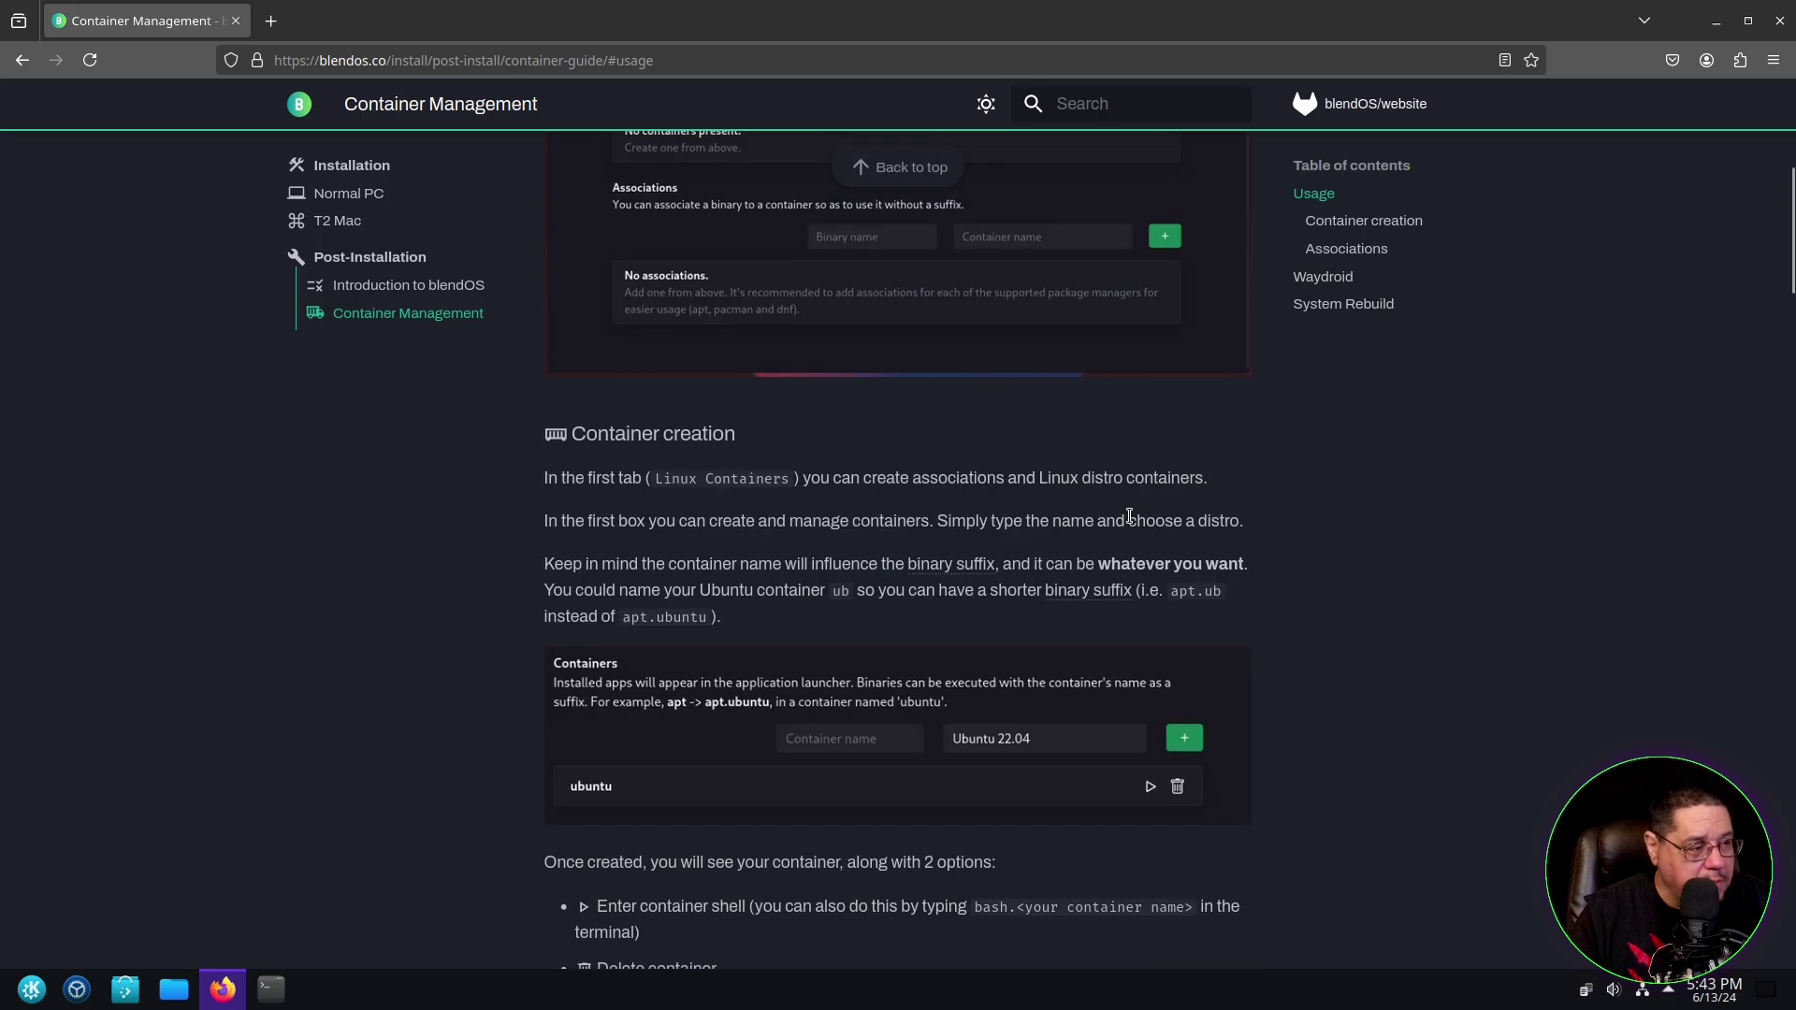
{"action": "left_click", "coordinate": [898, 167]}
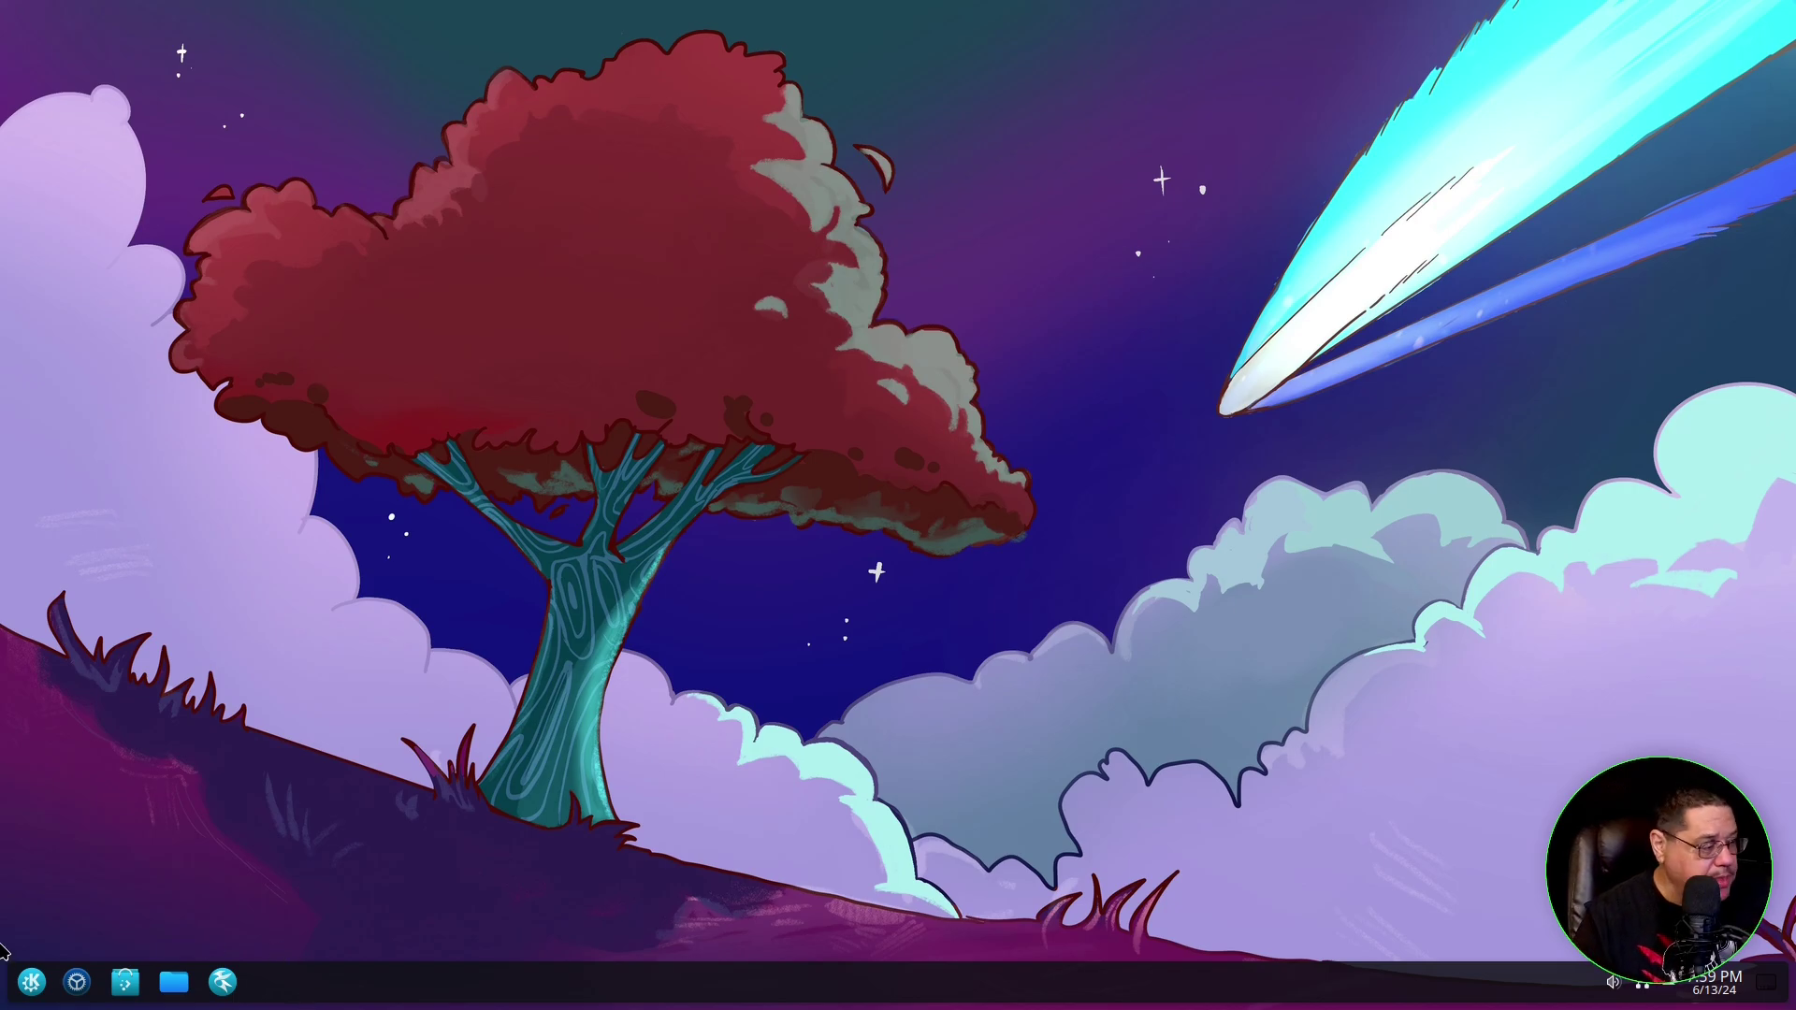
- Look at the launcher, calendar and status panel, ending with the Application Launcher open
{"action": "left_click", "coordinate": [42, 988]}
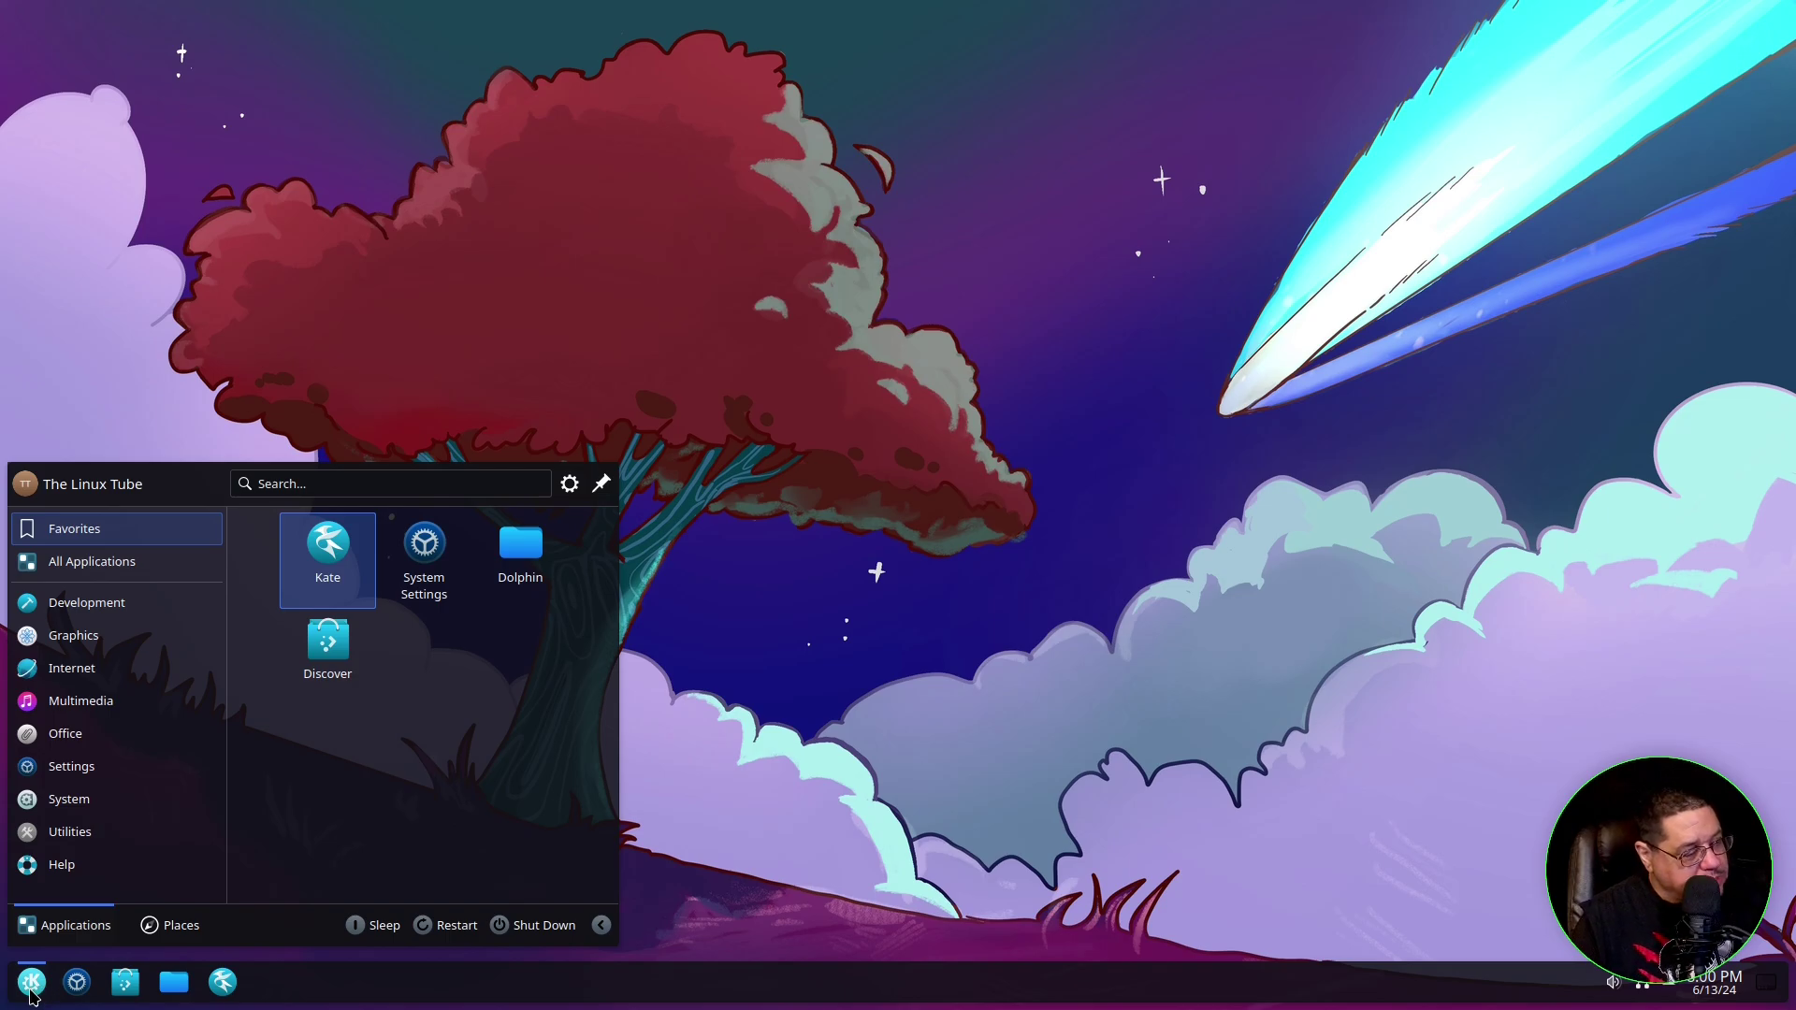
{"action": "left_click", "coordinate": [31, 992]}
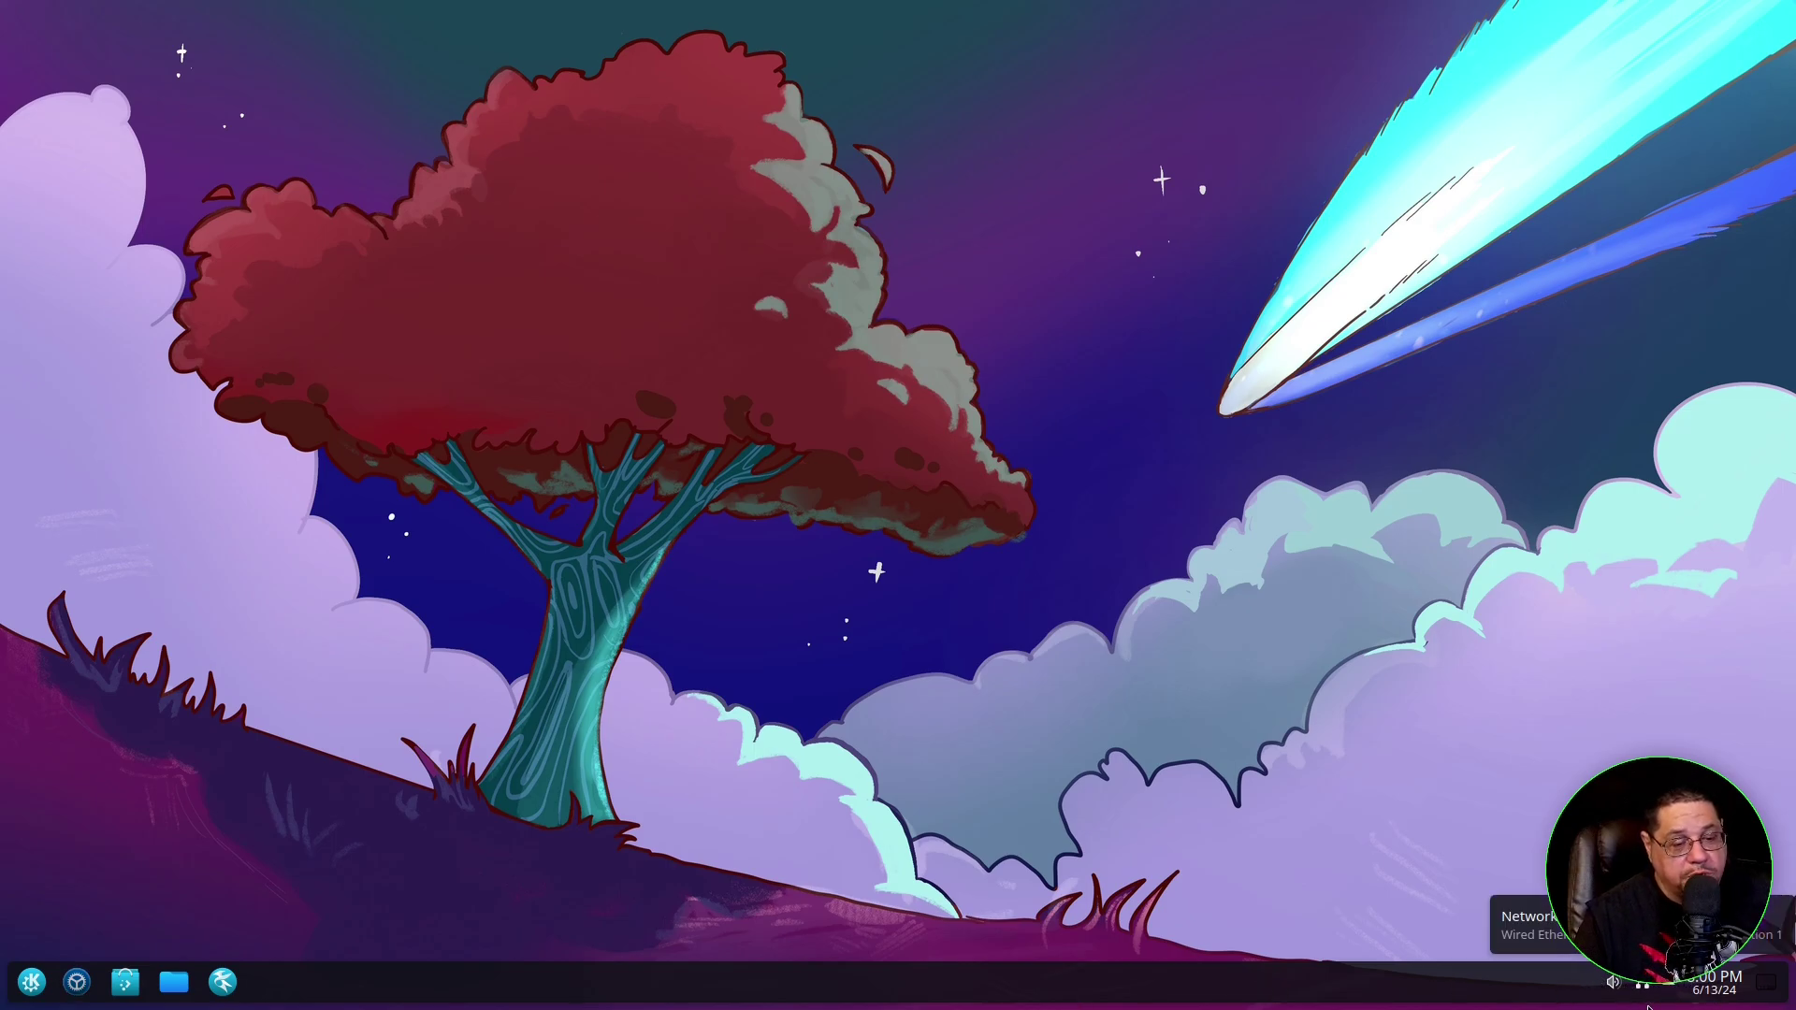
{"action": "left_click", "coordinate": [1724, 996]}
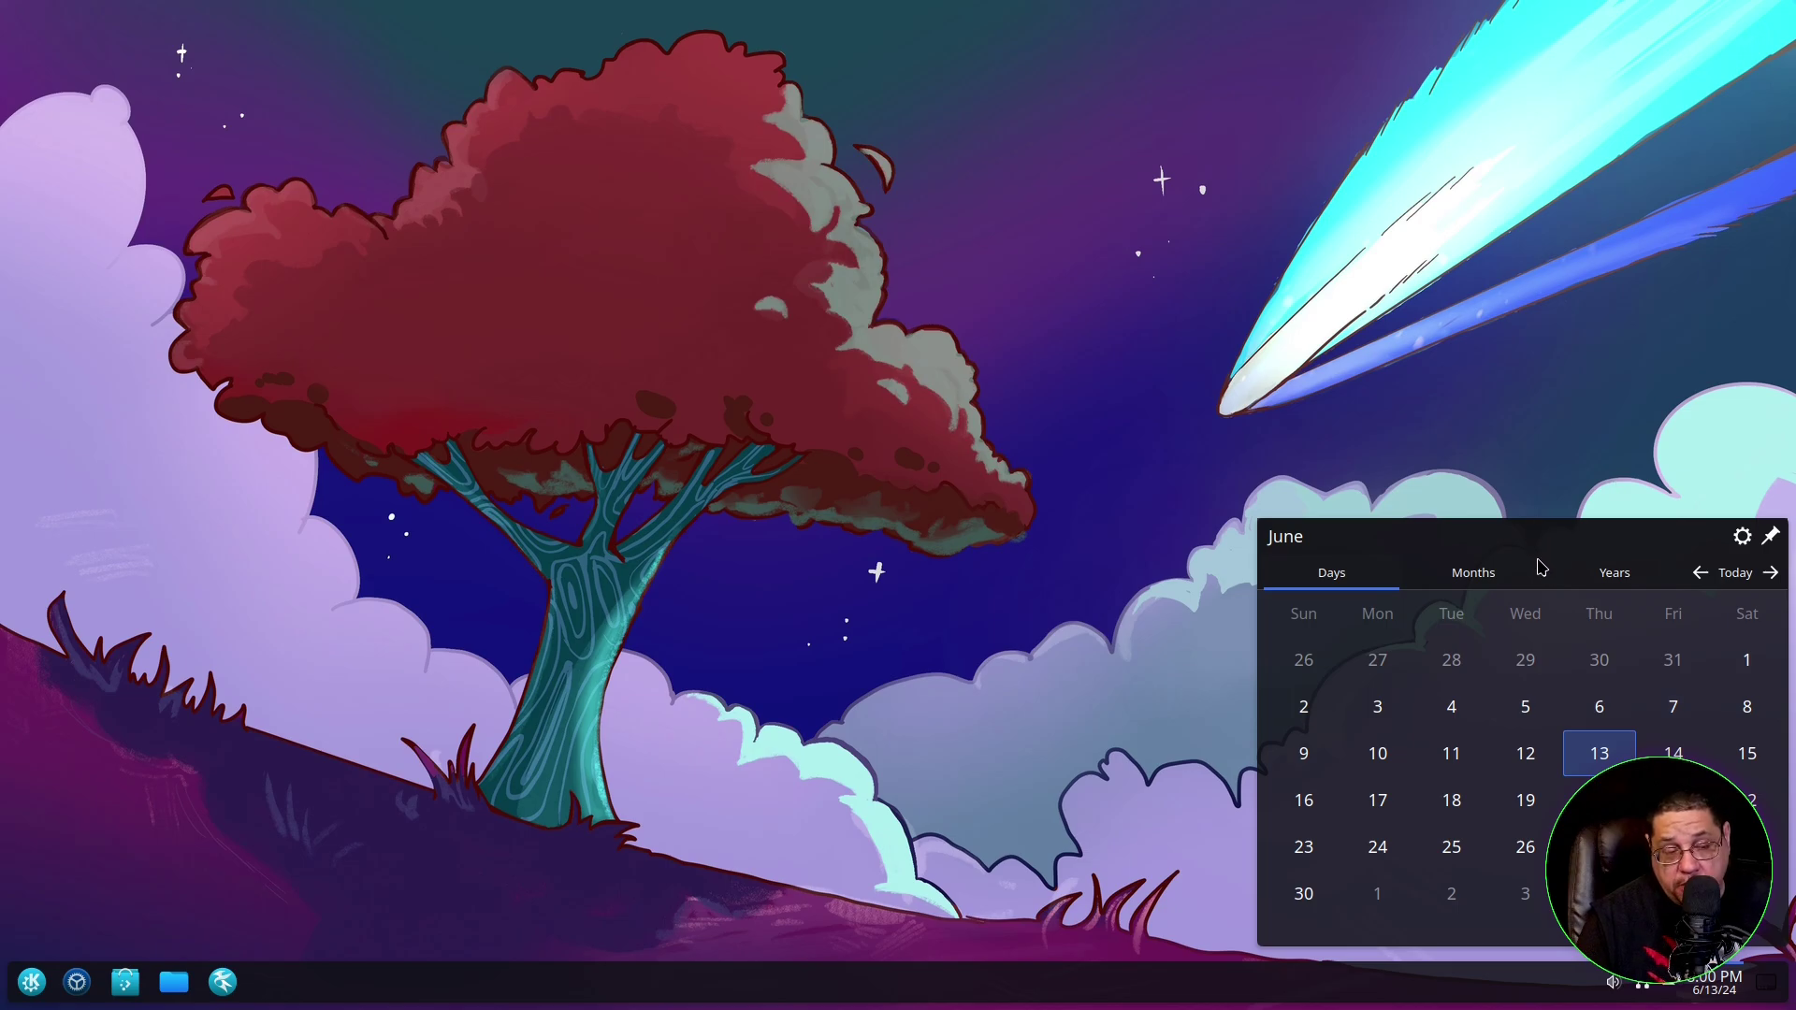
{"action": "left_click", "coordinate": [1496, 477]}
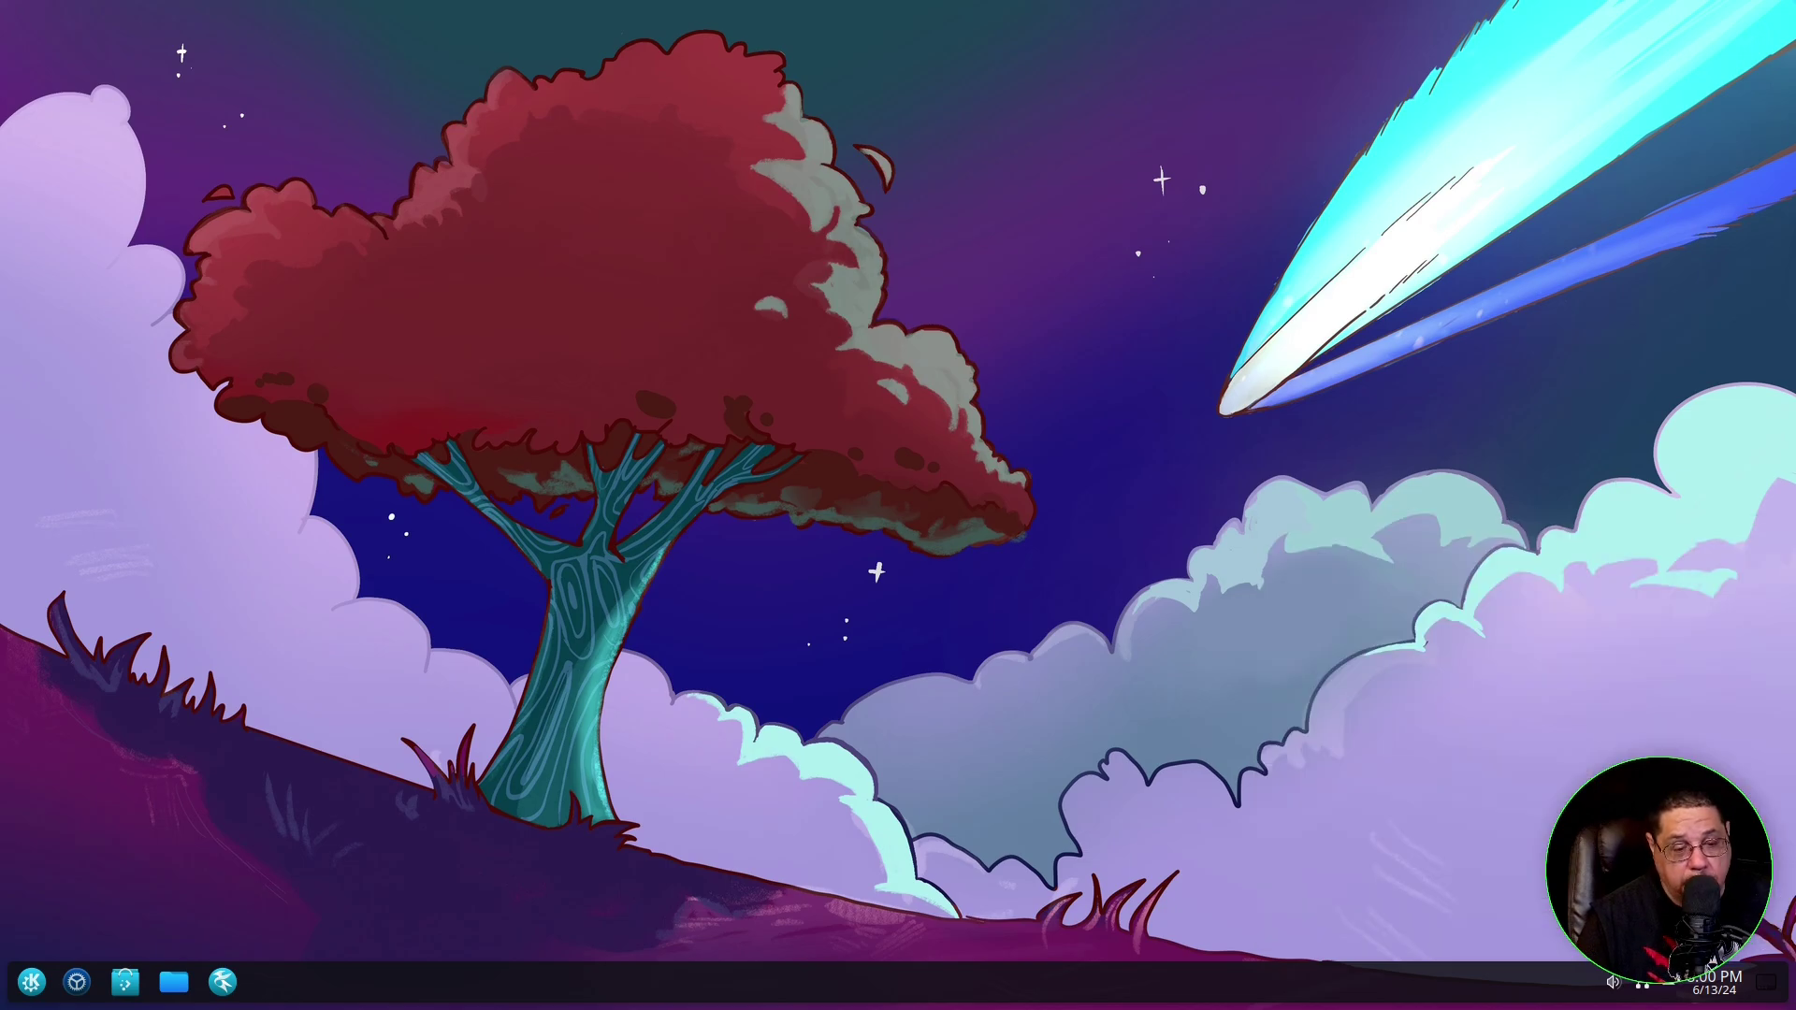
{"action": "left_click", "coordinate": [1673, 990]}
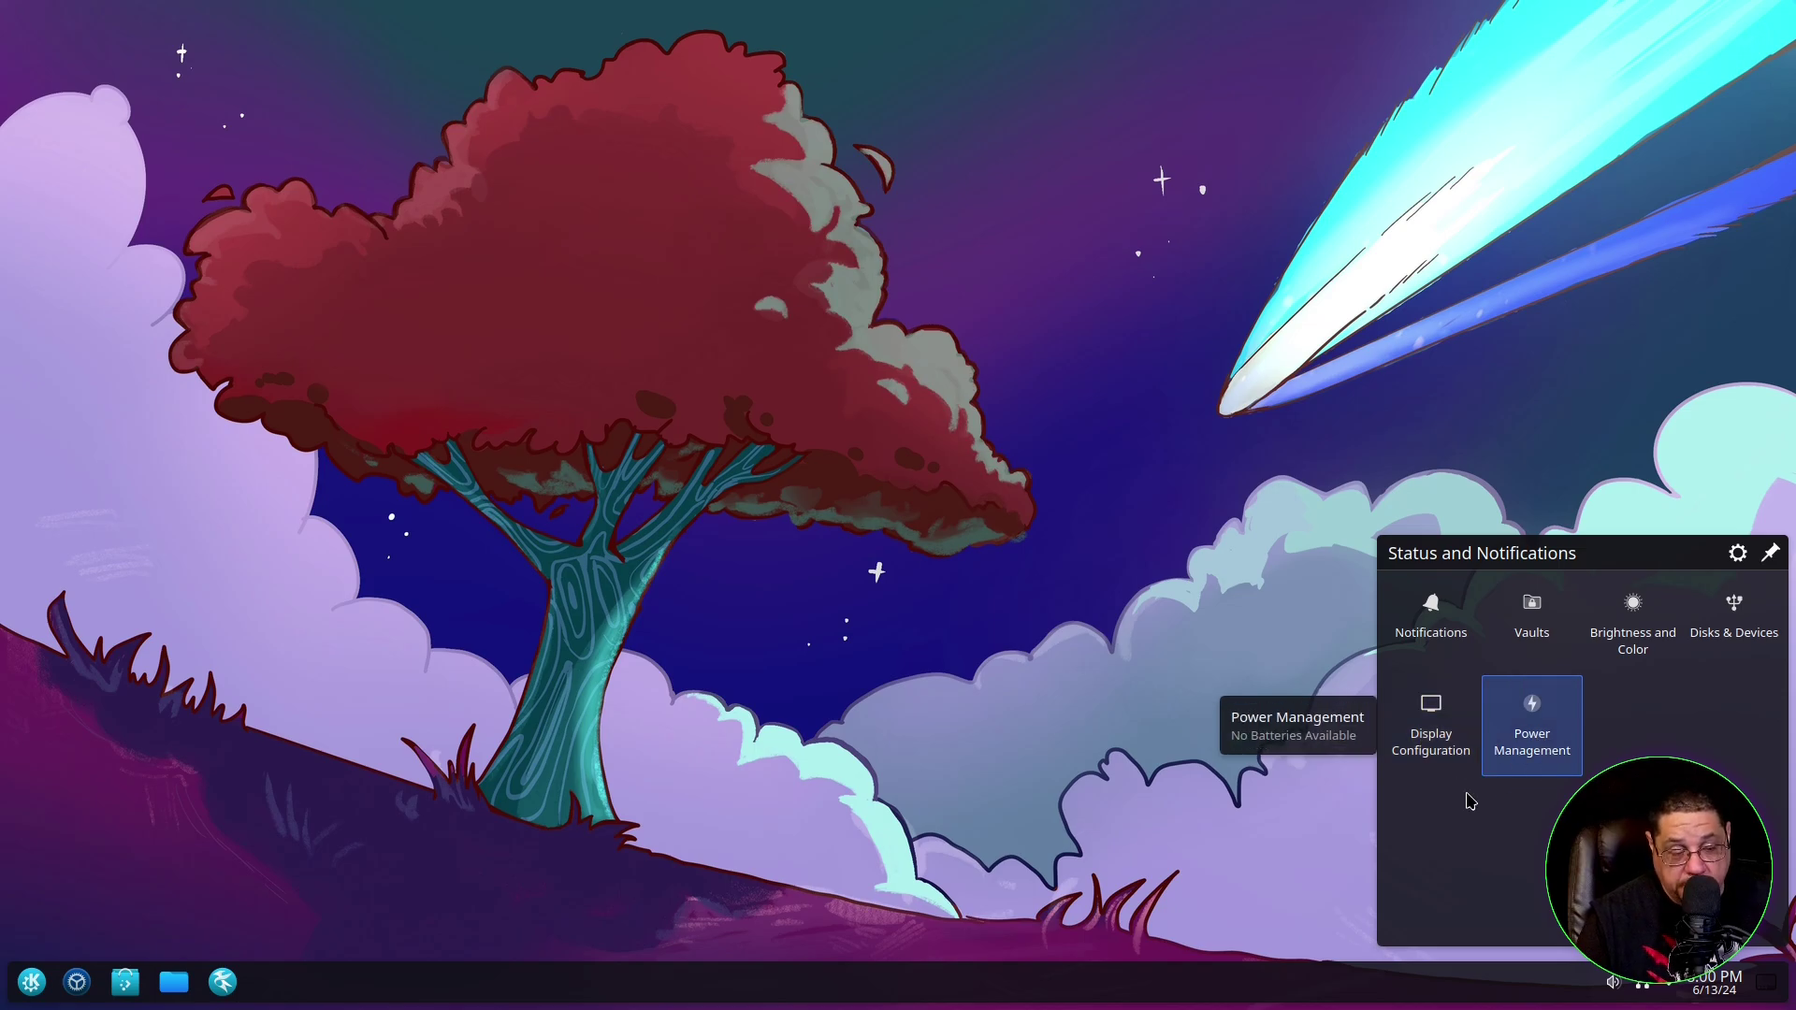
{"action": "left_click", "coordinate": [1306, 895]}
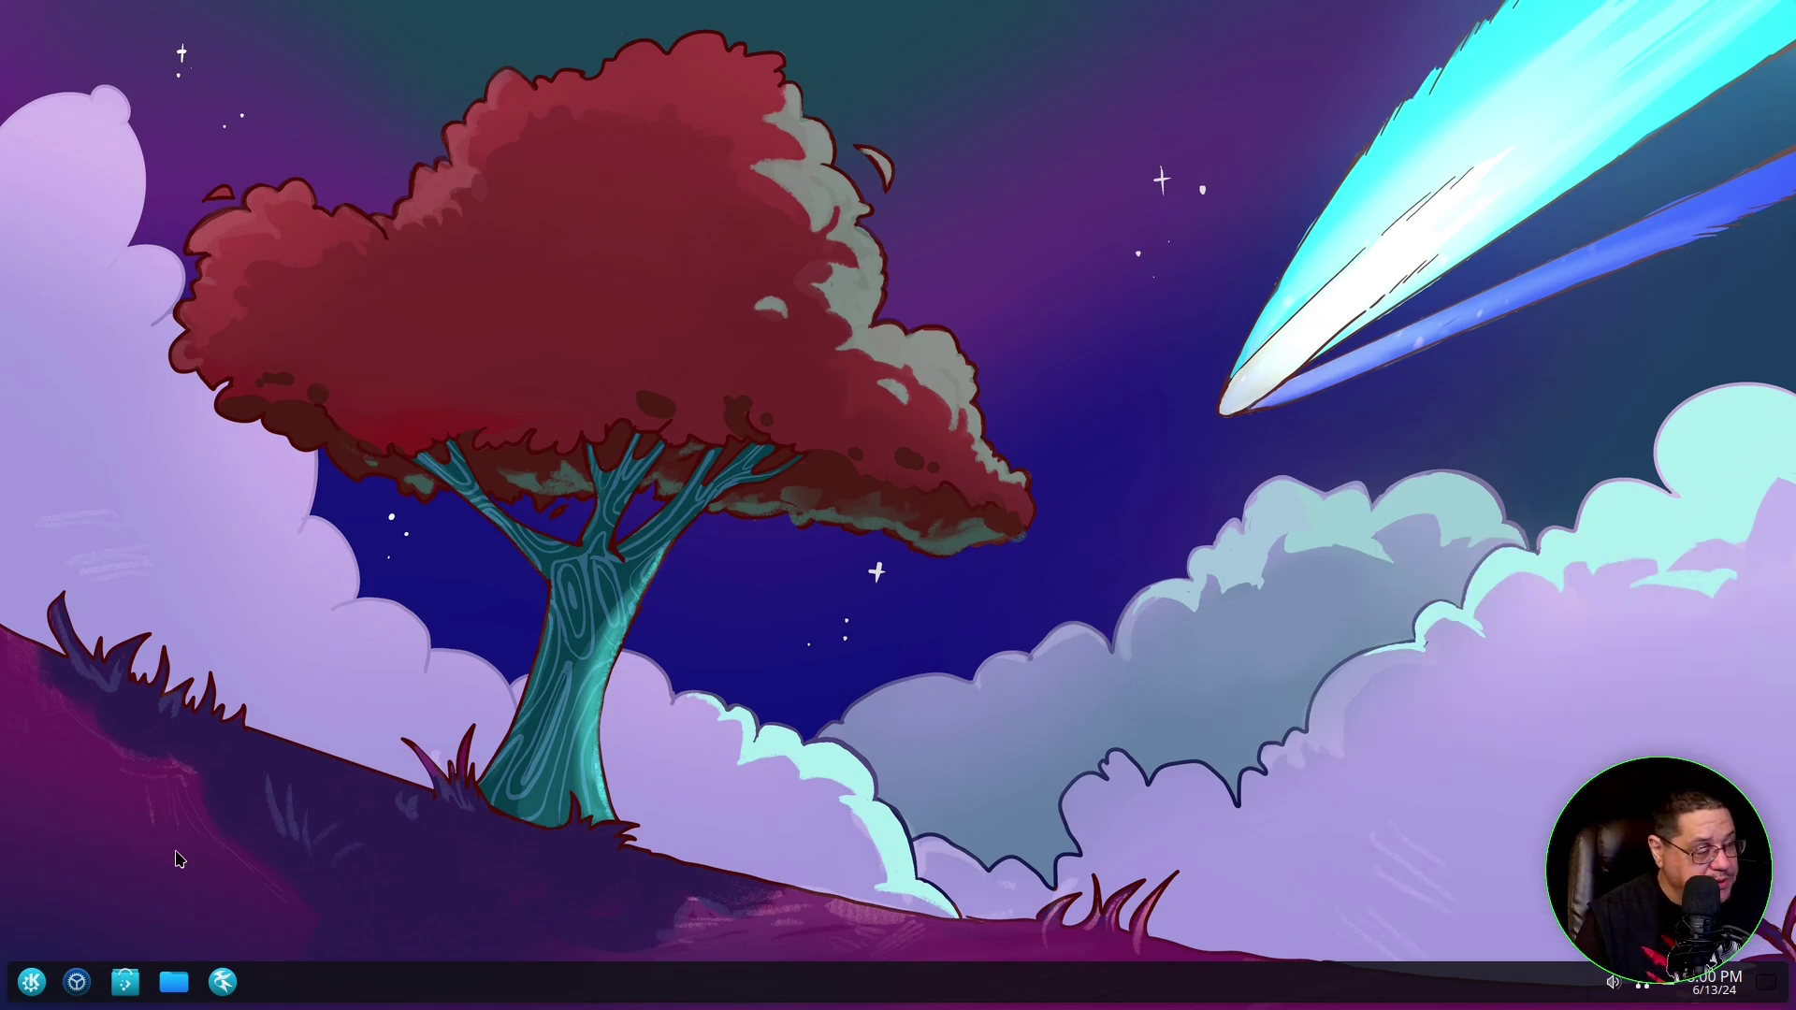
{"action": "left_click", "coordinate": [29, 990]}
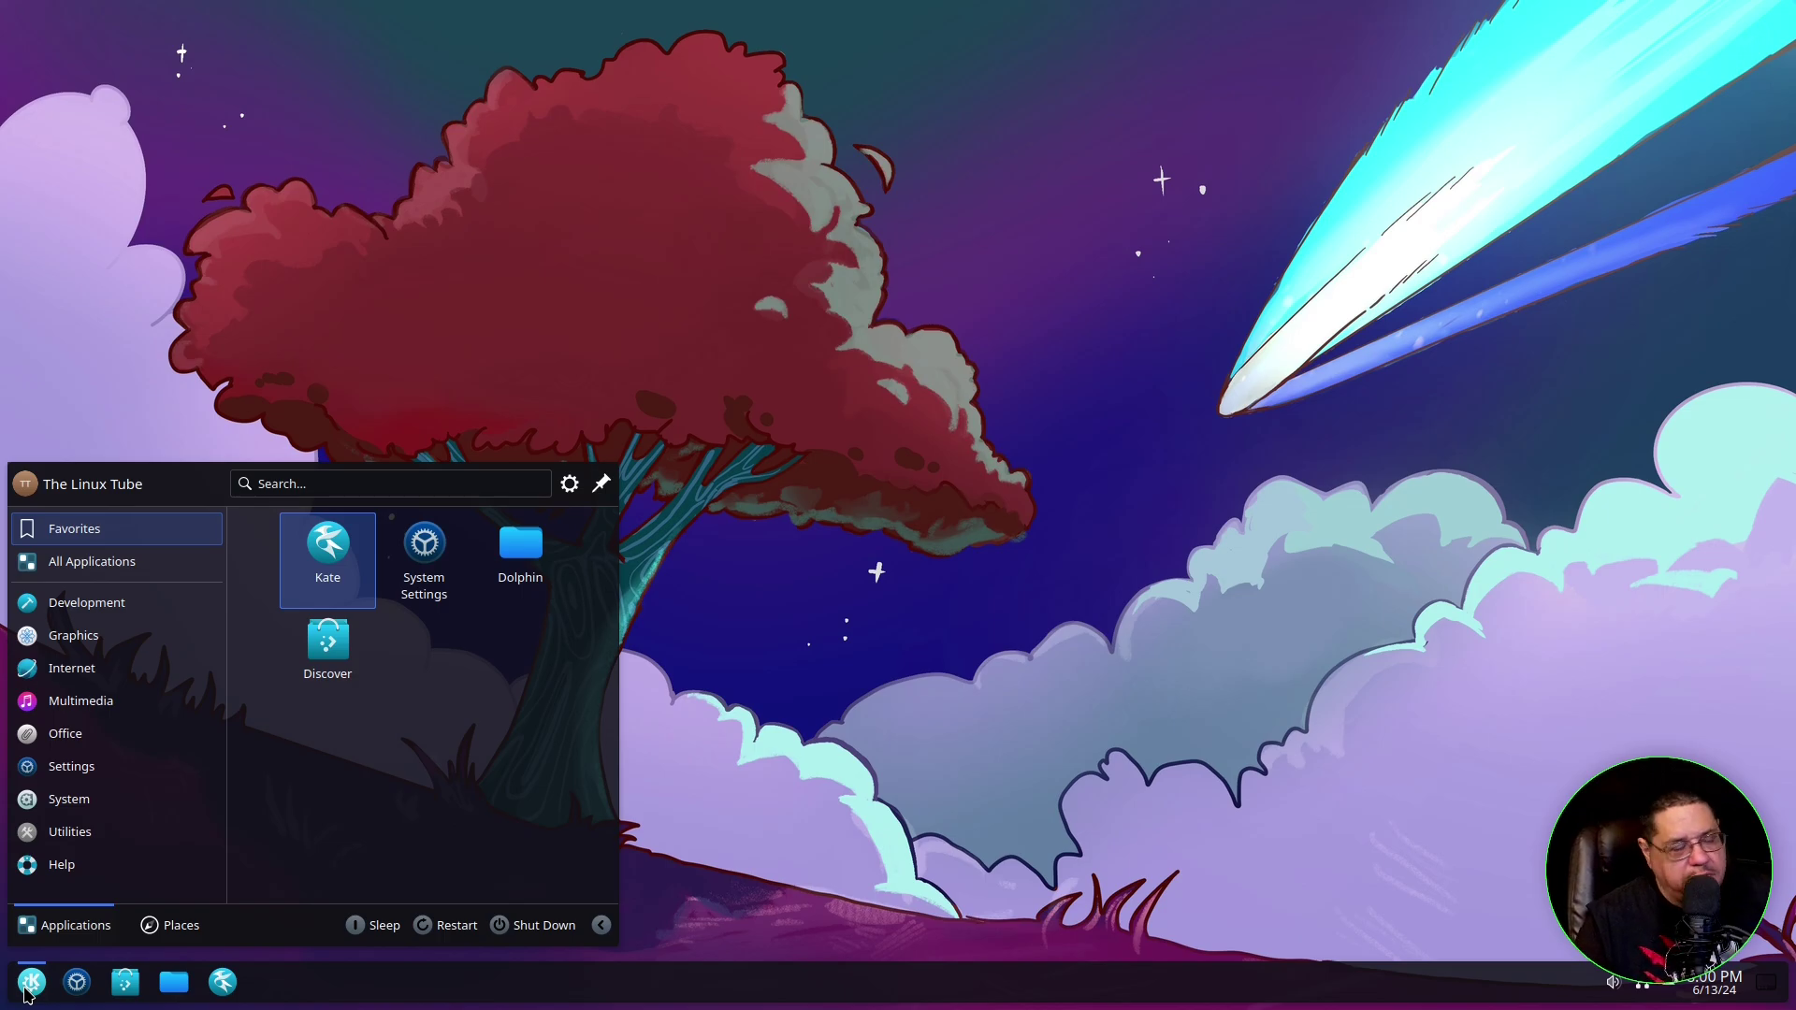
- Launch System Settings from the launcher's Settings category
{"action": "mouse_move", "coordinate": [85, 601]}
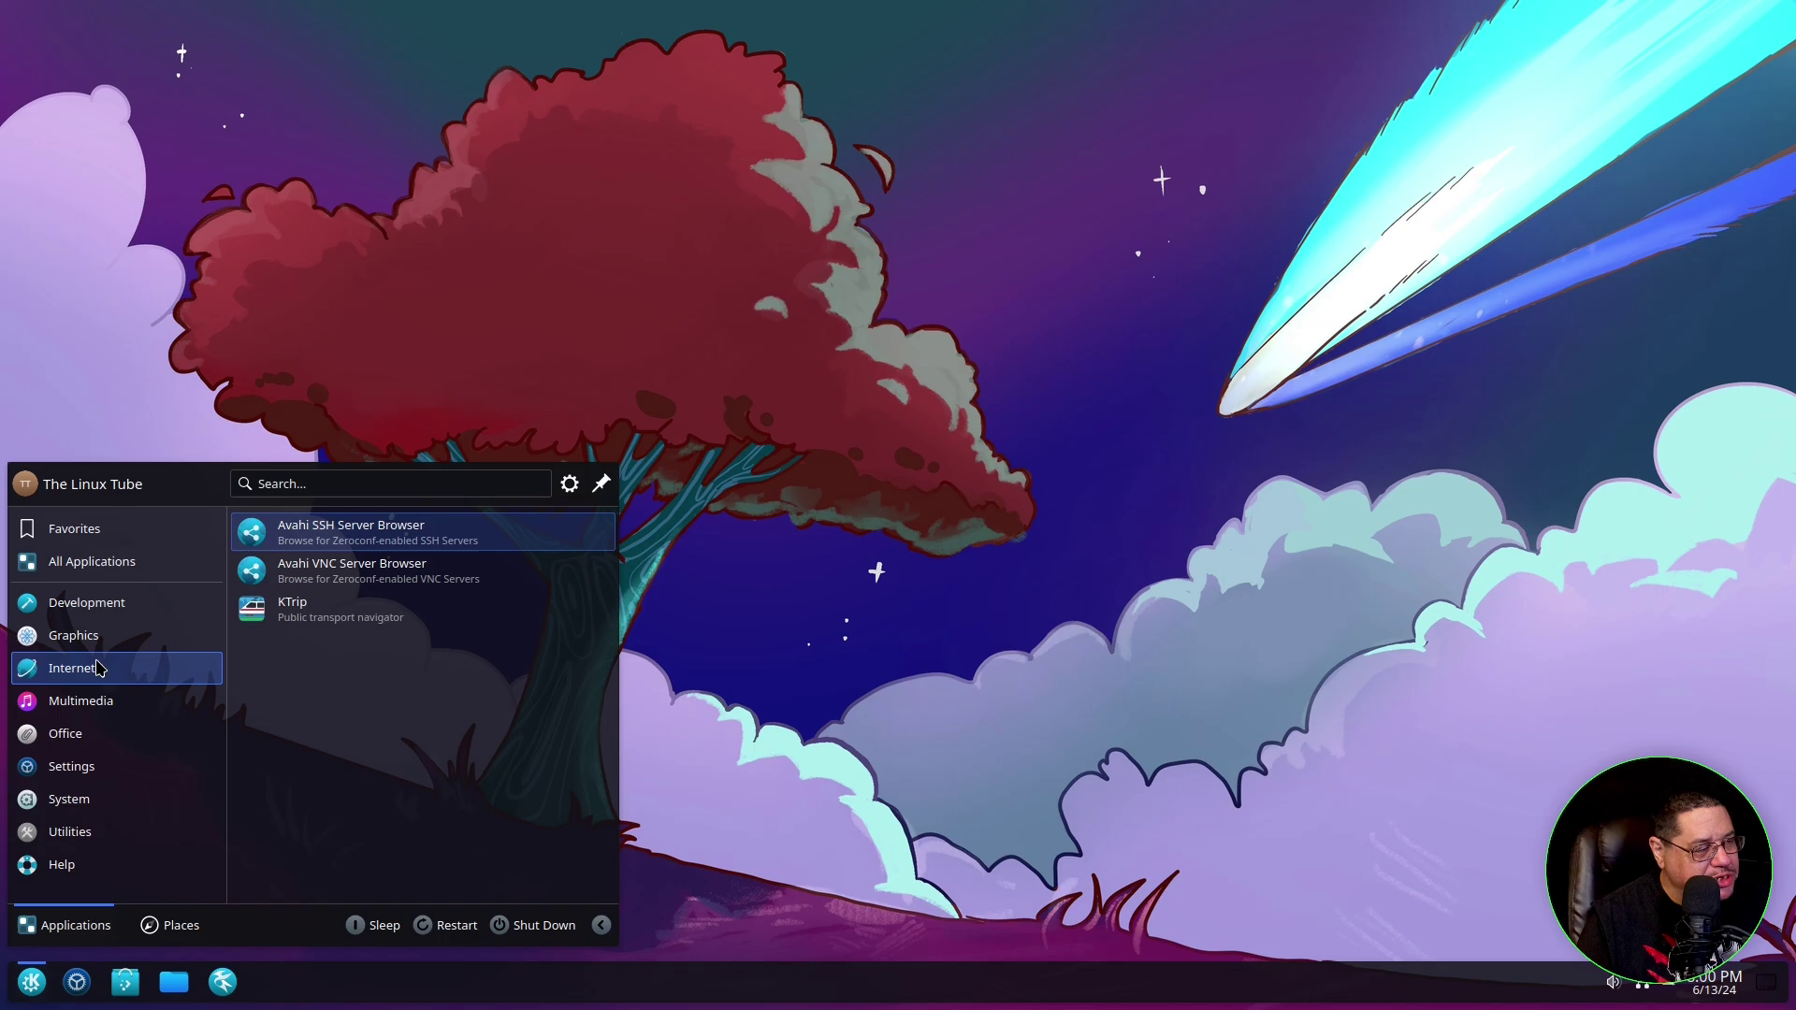
{"action": "mouse_move", "coordinate": [99, 646]}
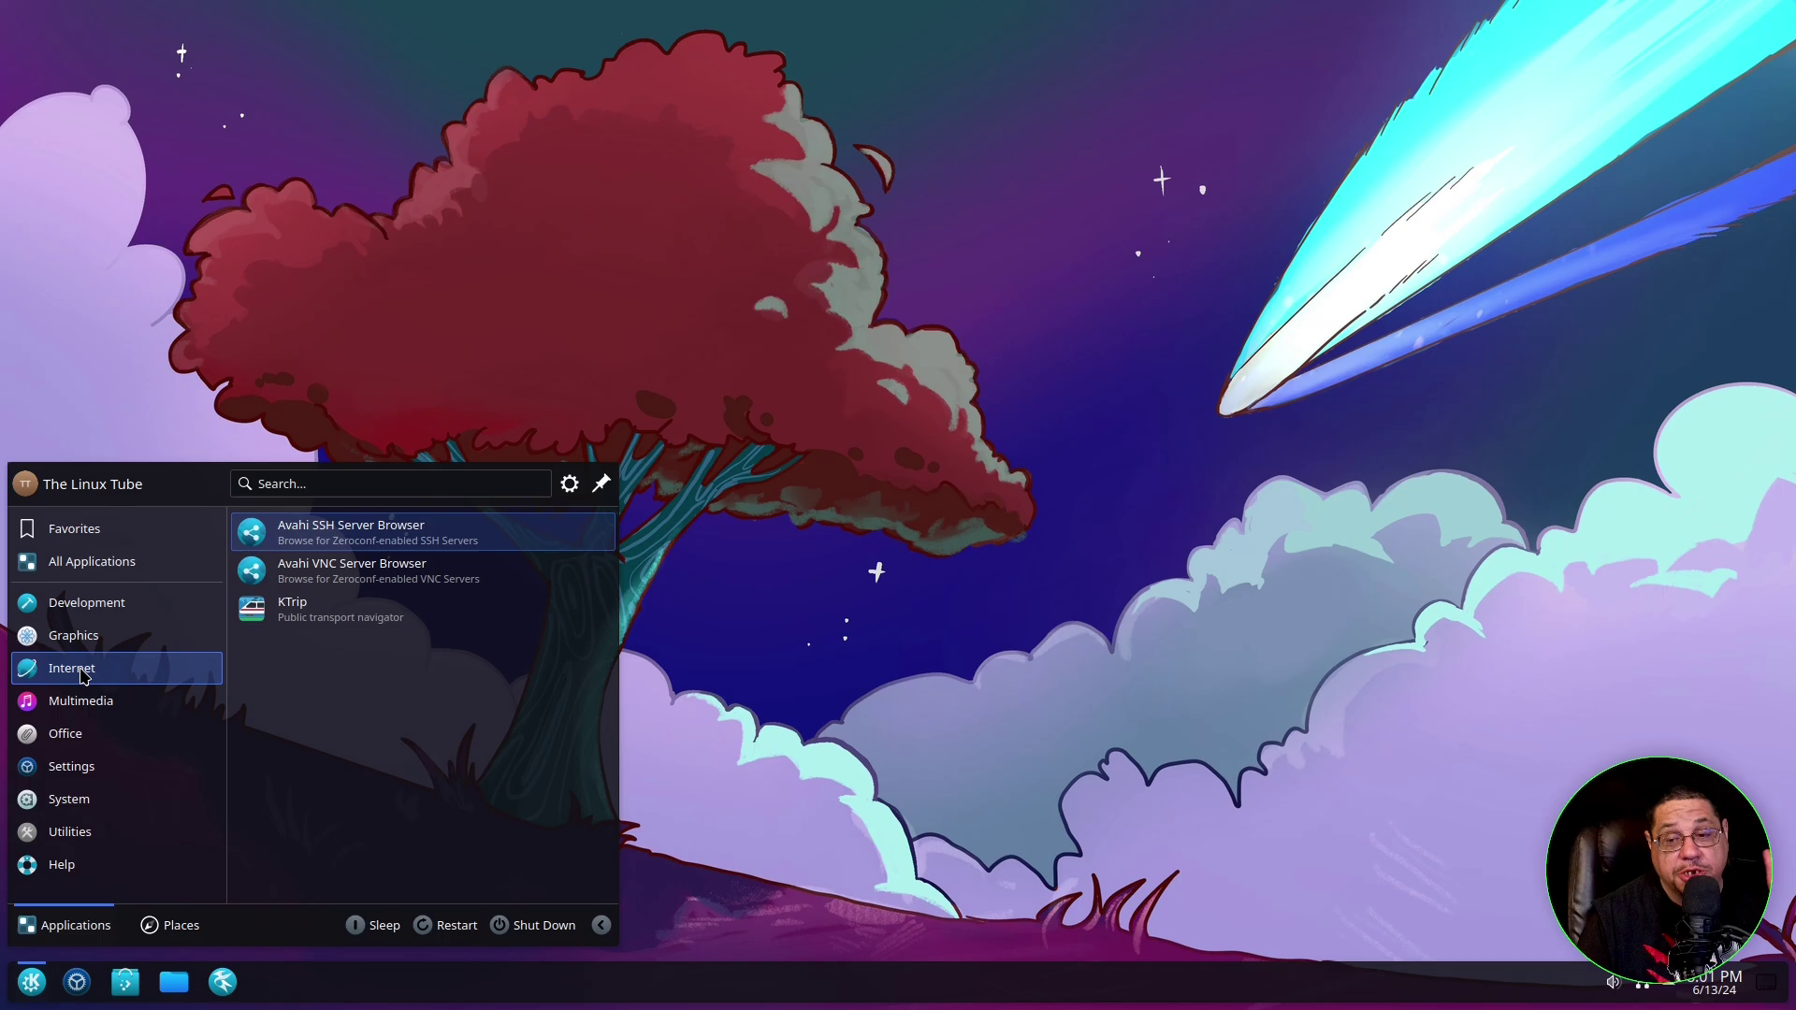
{"action": "mouse_move", "coordinate": [82, 709]}
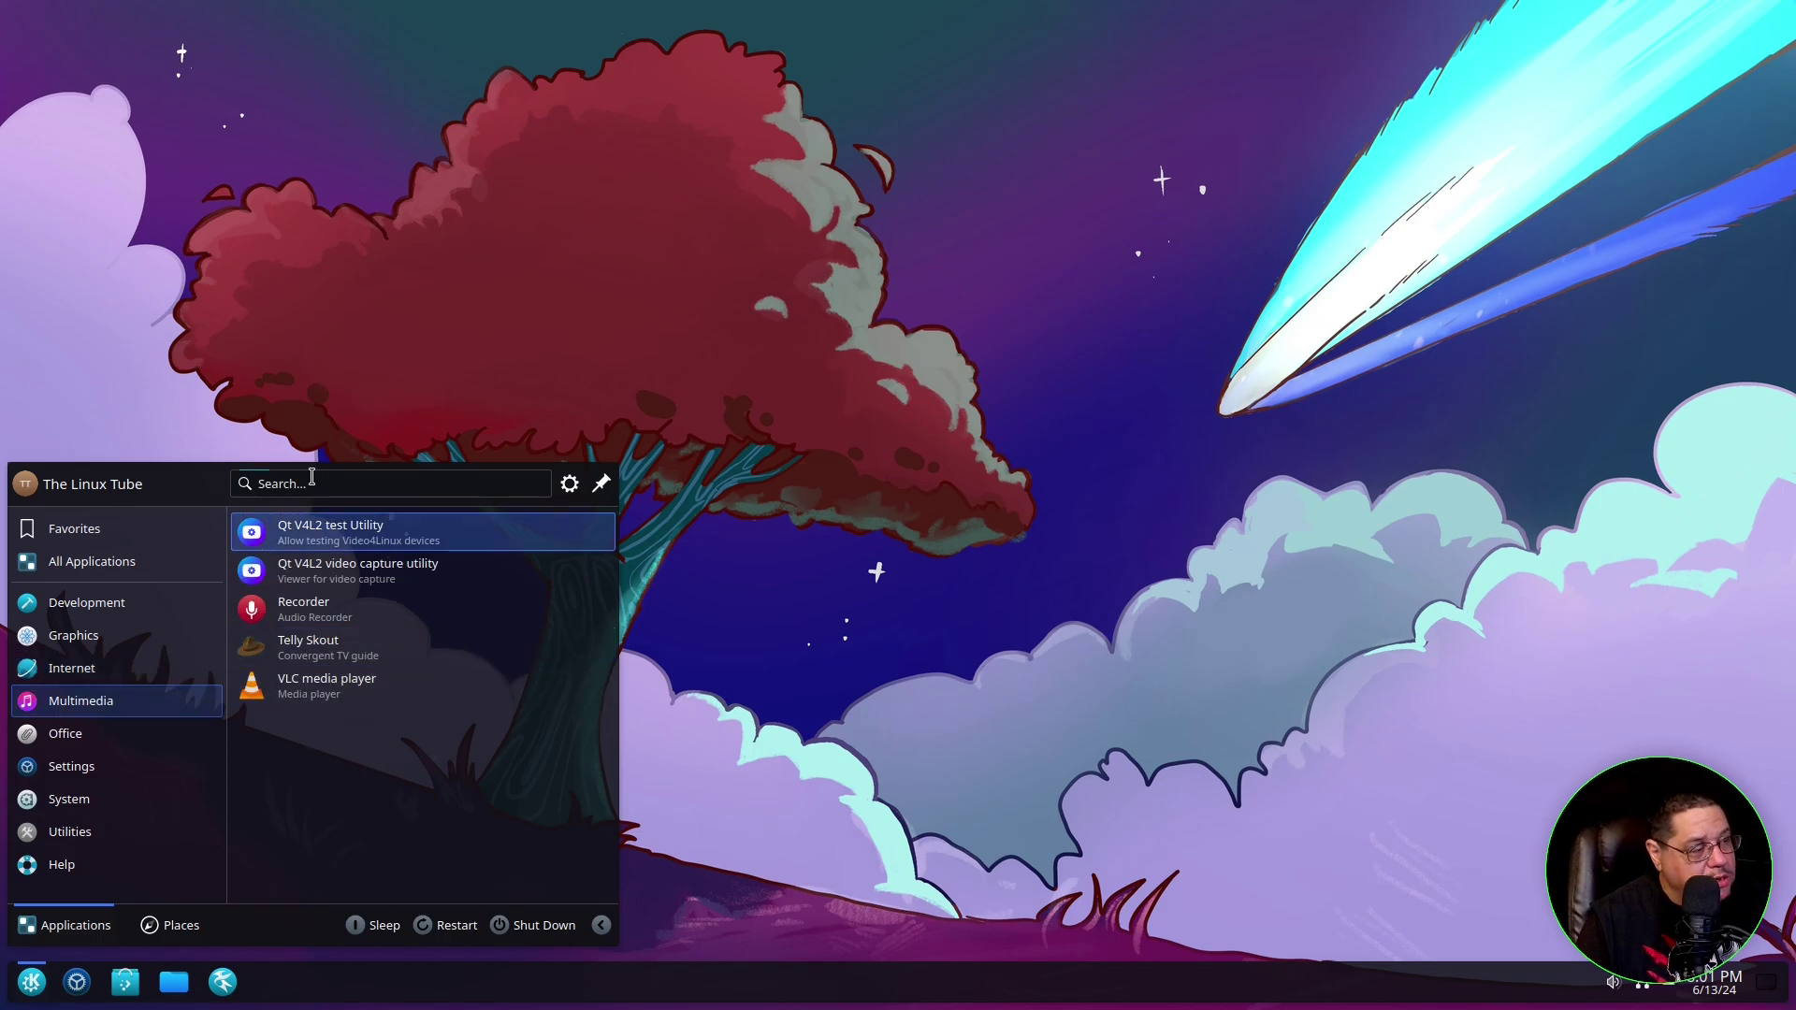
{"action": "mouse_move", "coordinate": [106, 742]}
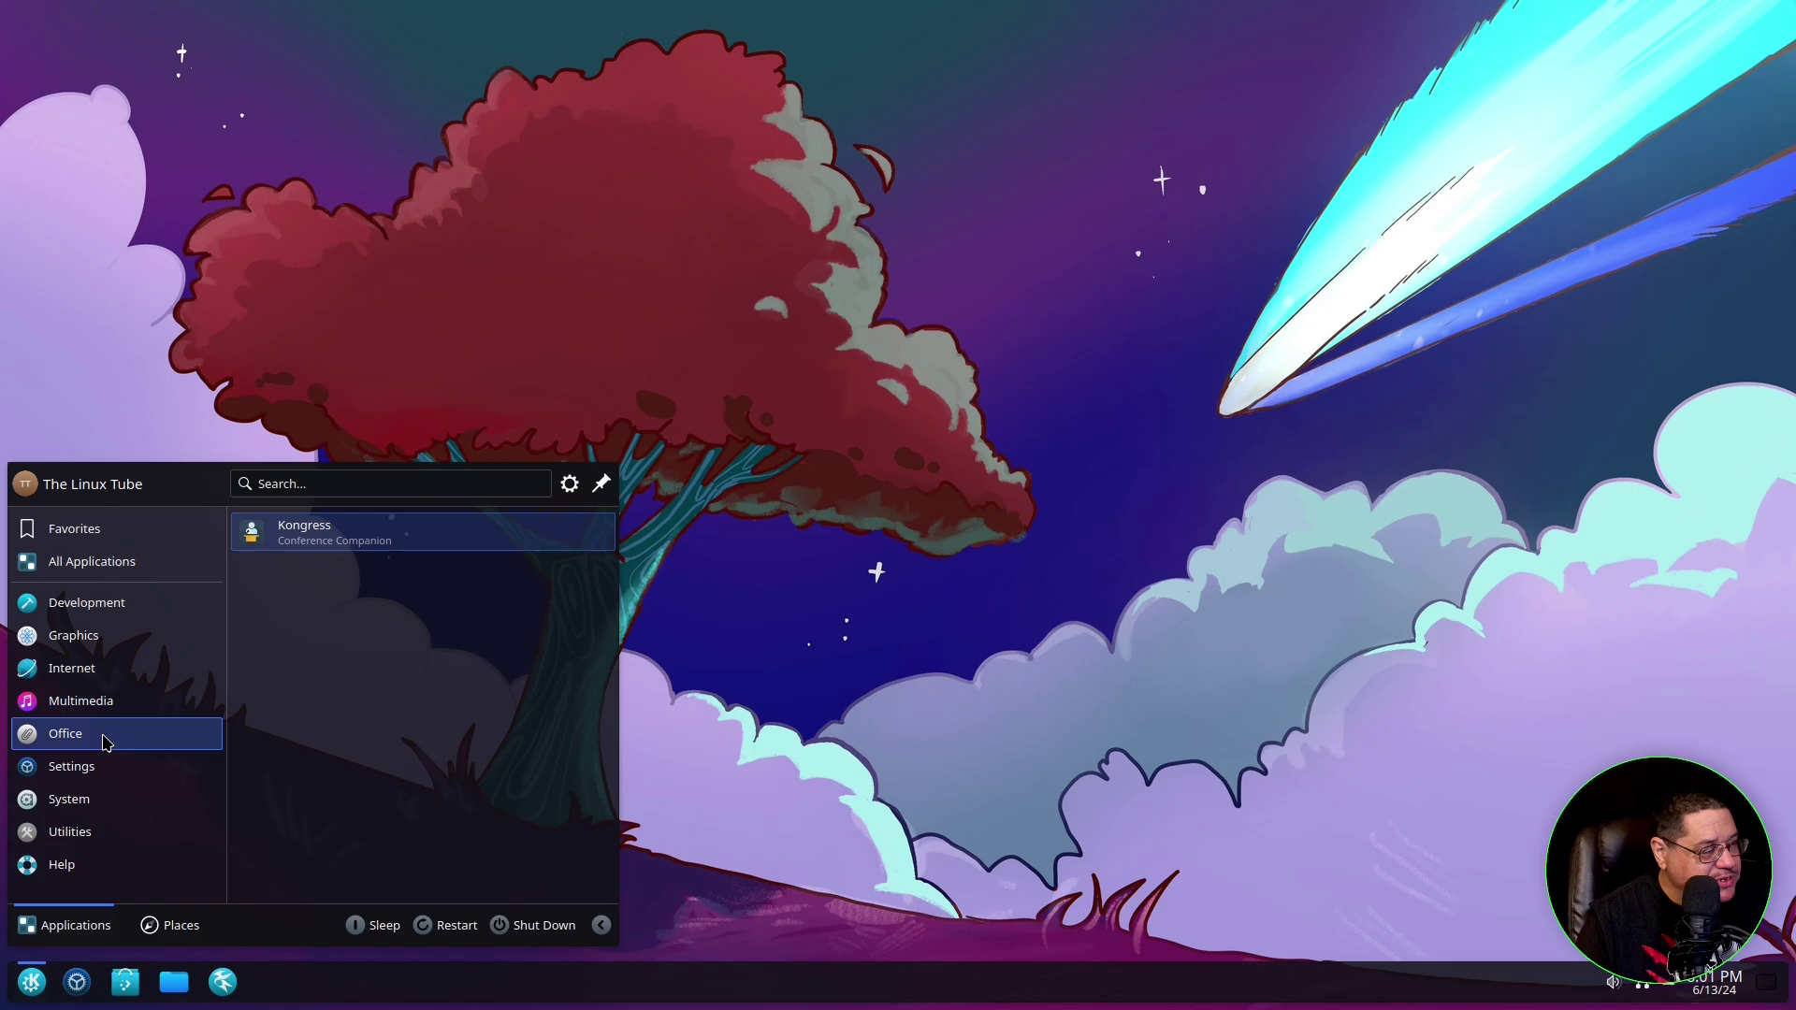
{"action": "mouse_move", "coordinate": [101, 782]}
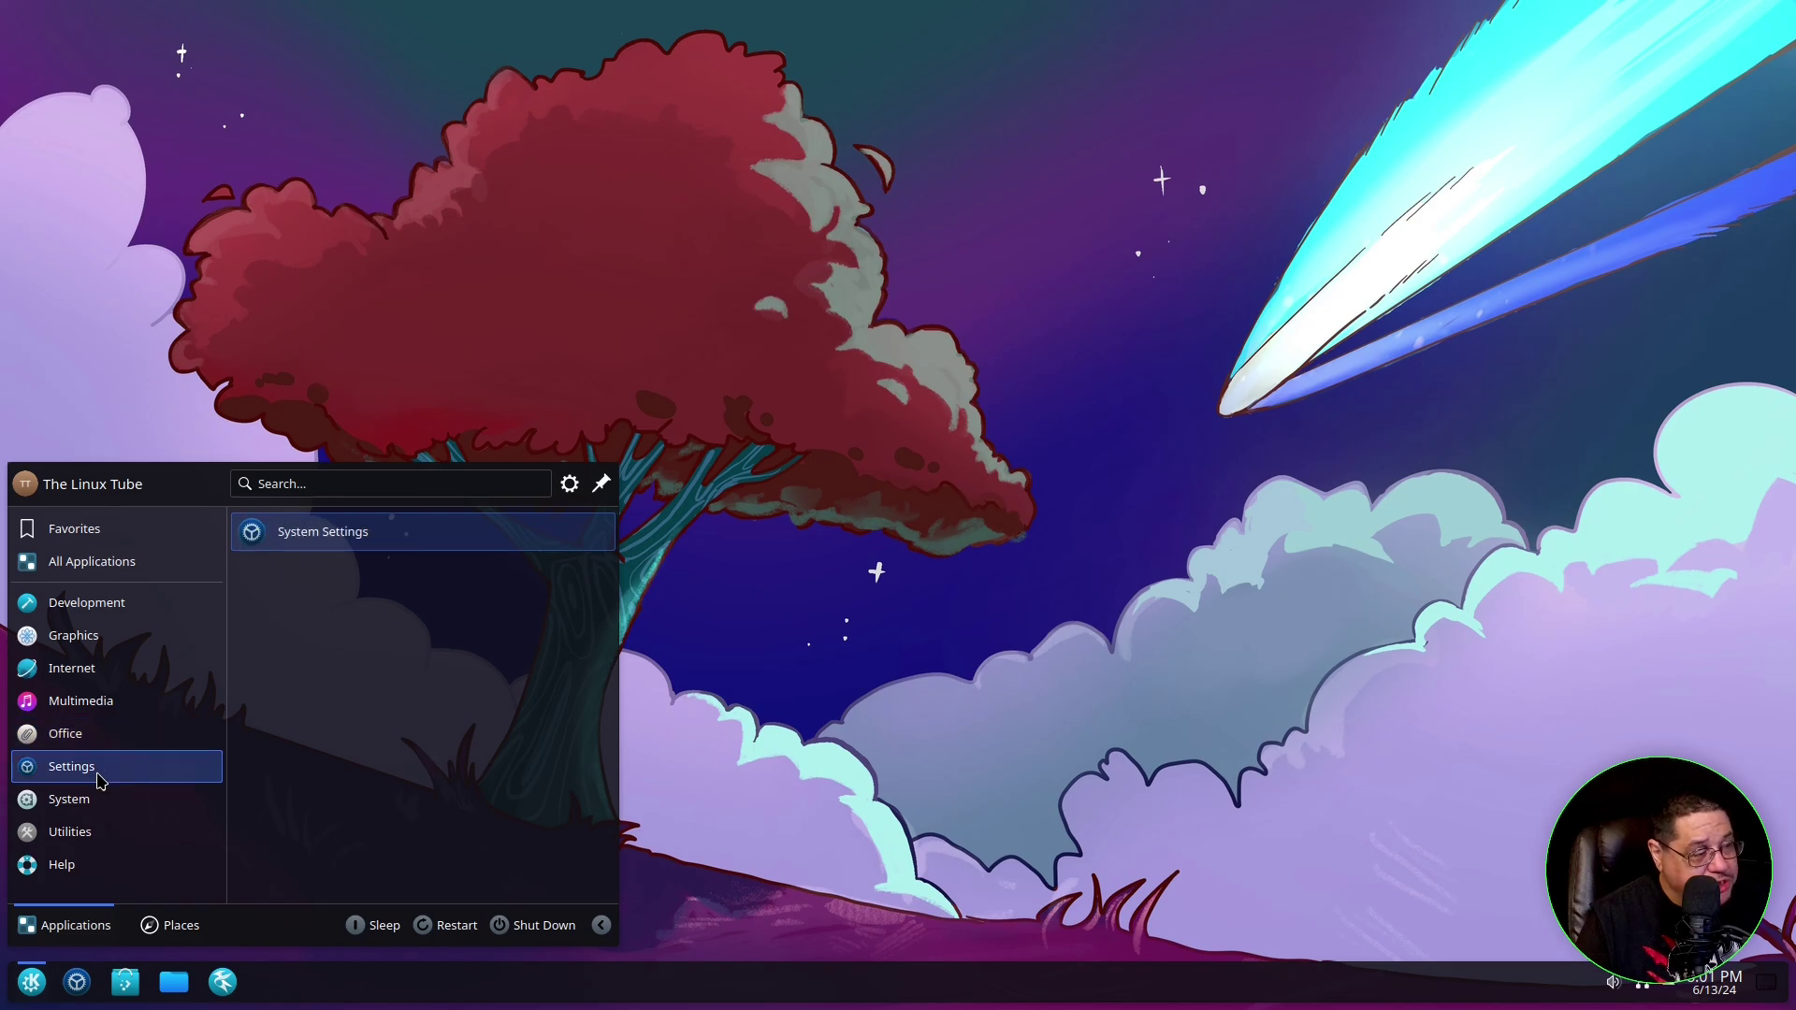
{"action": "left_click", "coordinate": [382, 532]}
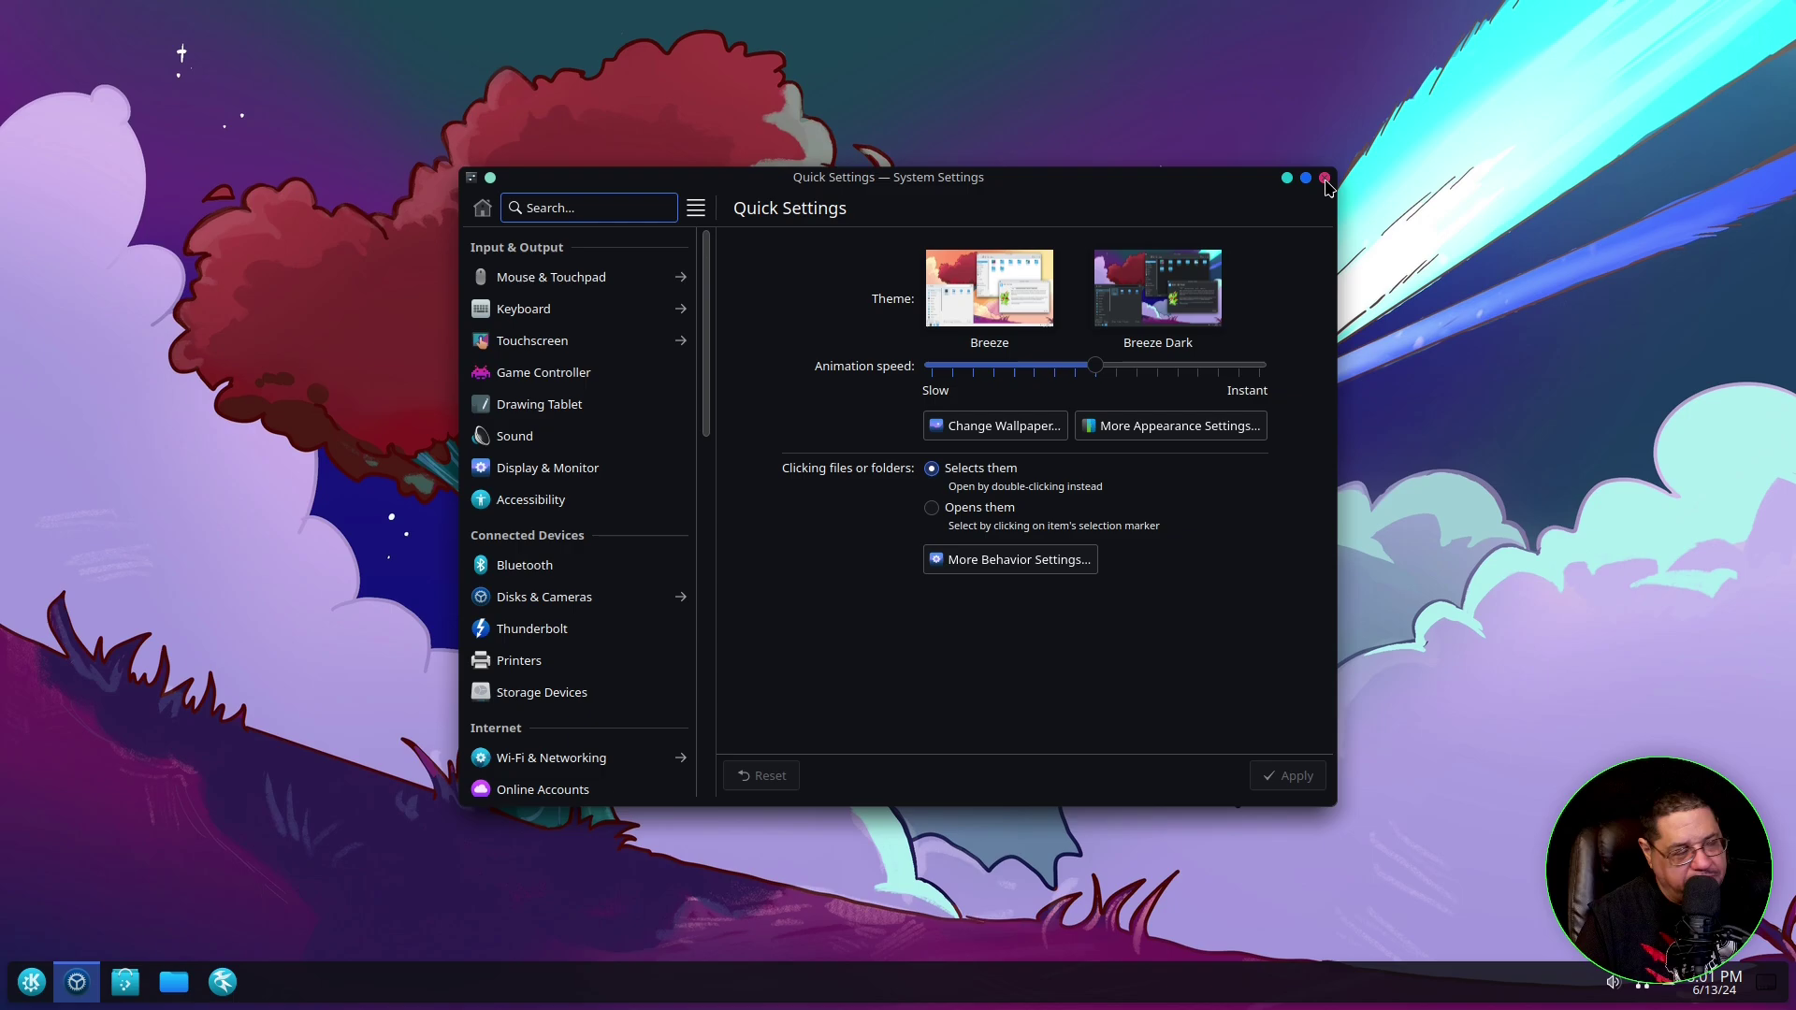
- Close Quick Settings and browse the launcher's apps down to the Utilities list
{"action": "left_click", "coordinate": [1325, 179]}
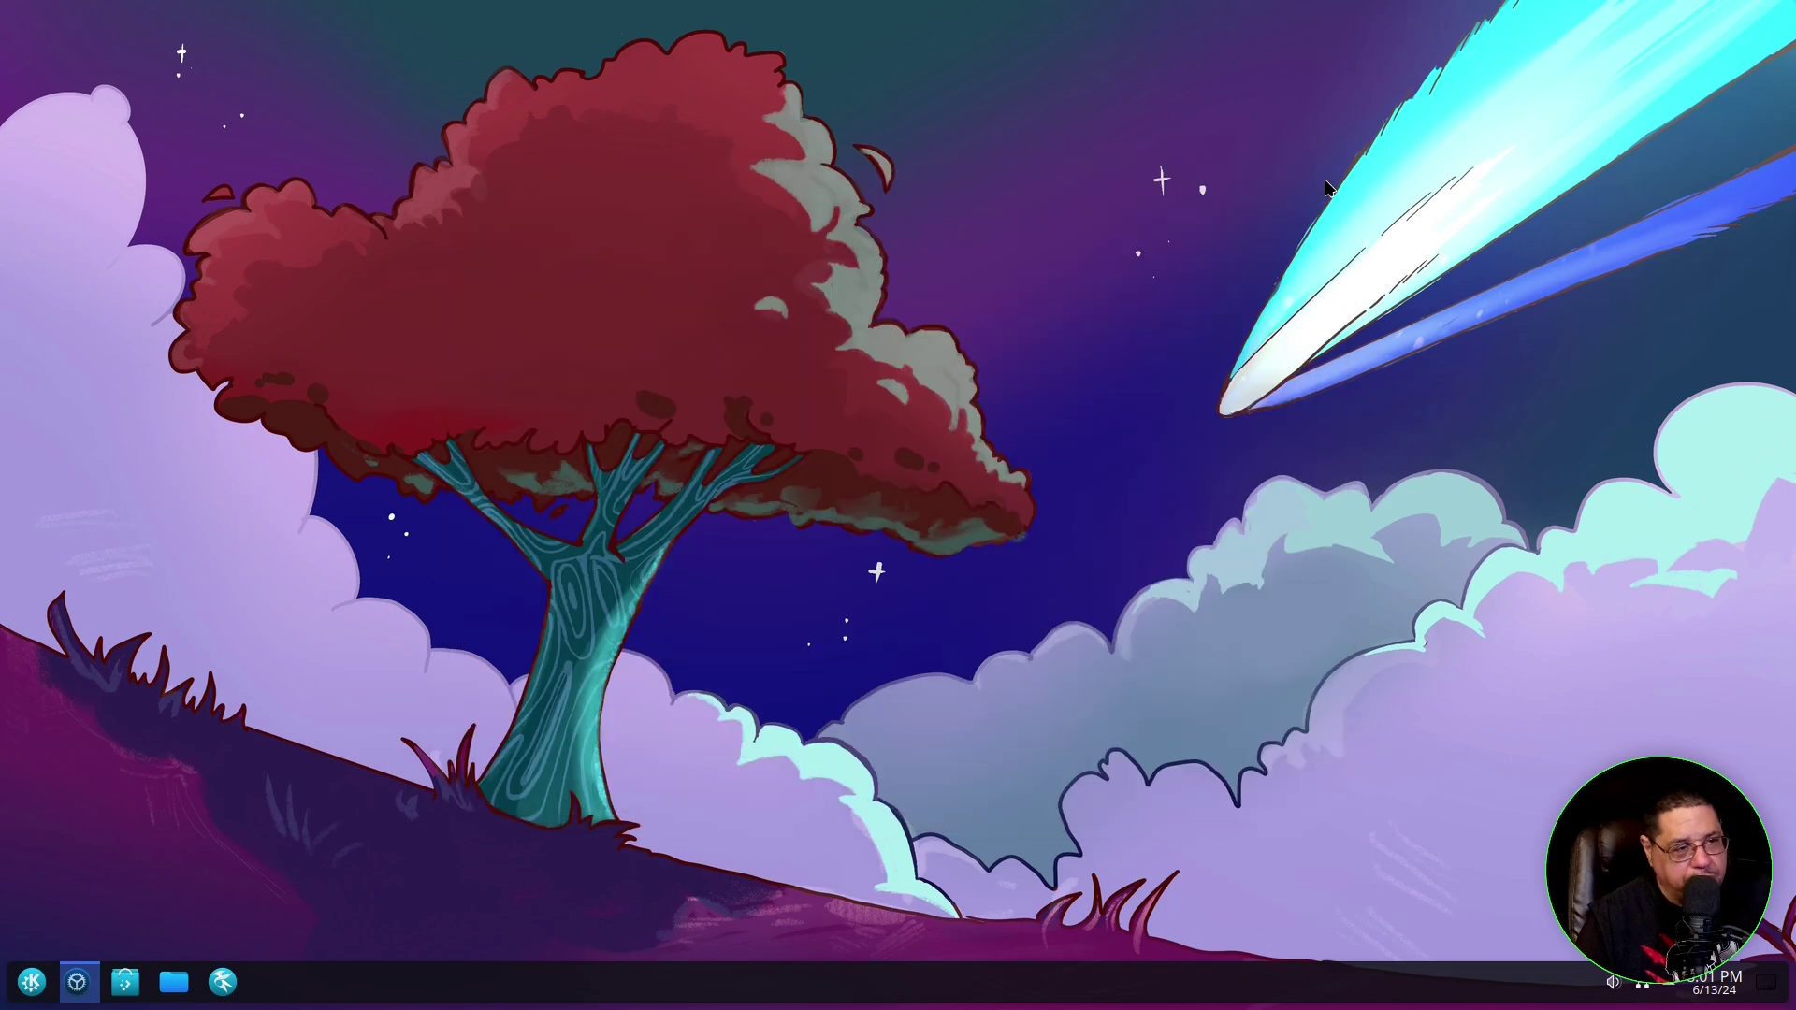
{"action": "left_click", "coordinate": [31, 982]}
{"action": "left_click", "coordinate": [84, 799]}
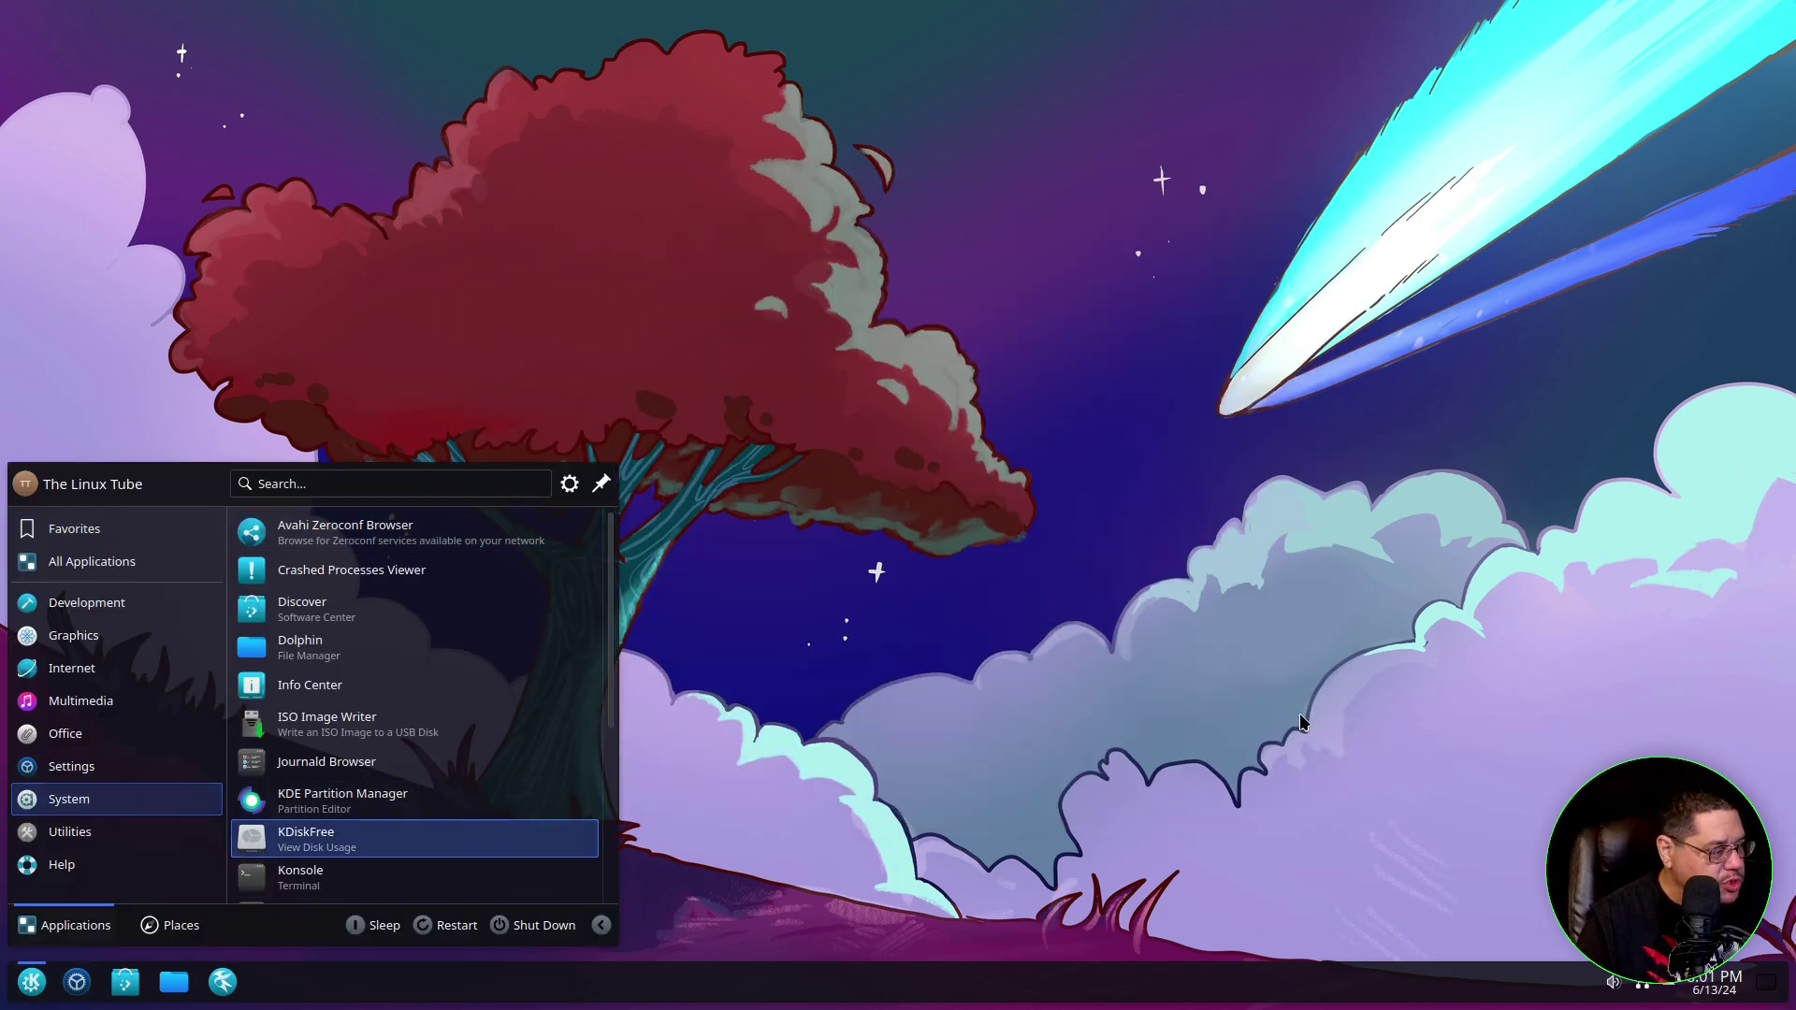
{"action": "mouse_move", "coordinate": [106, 826]}
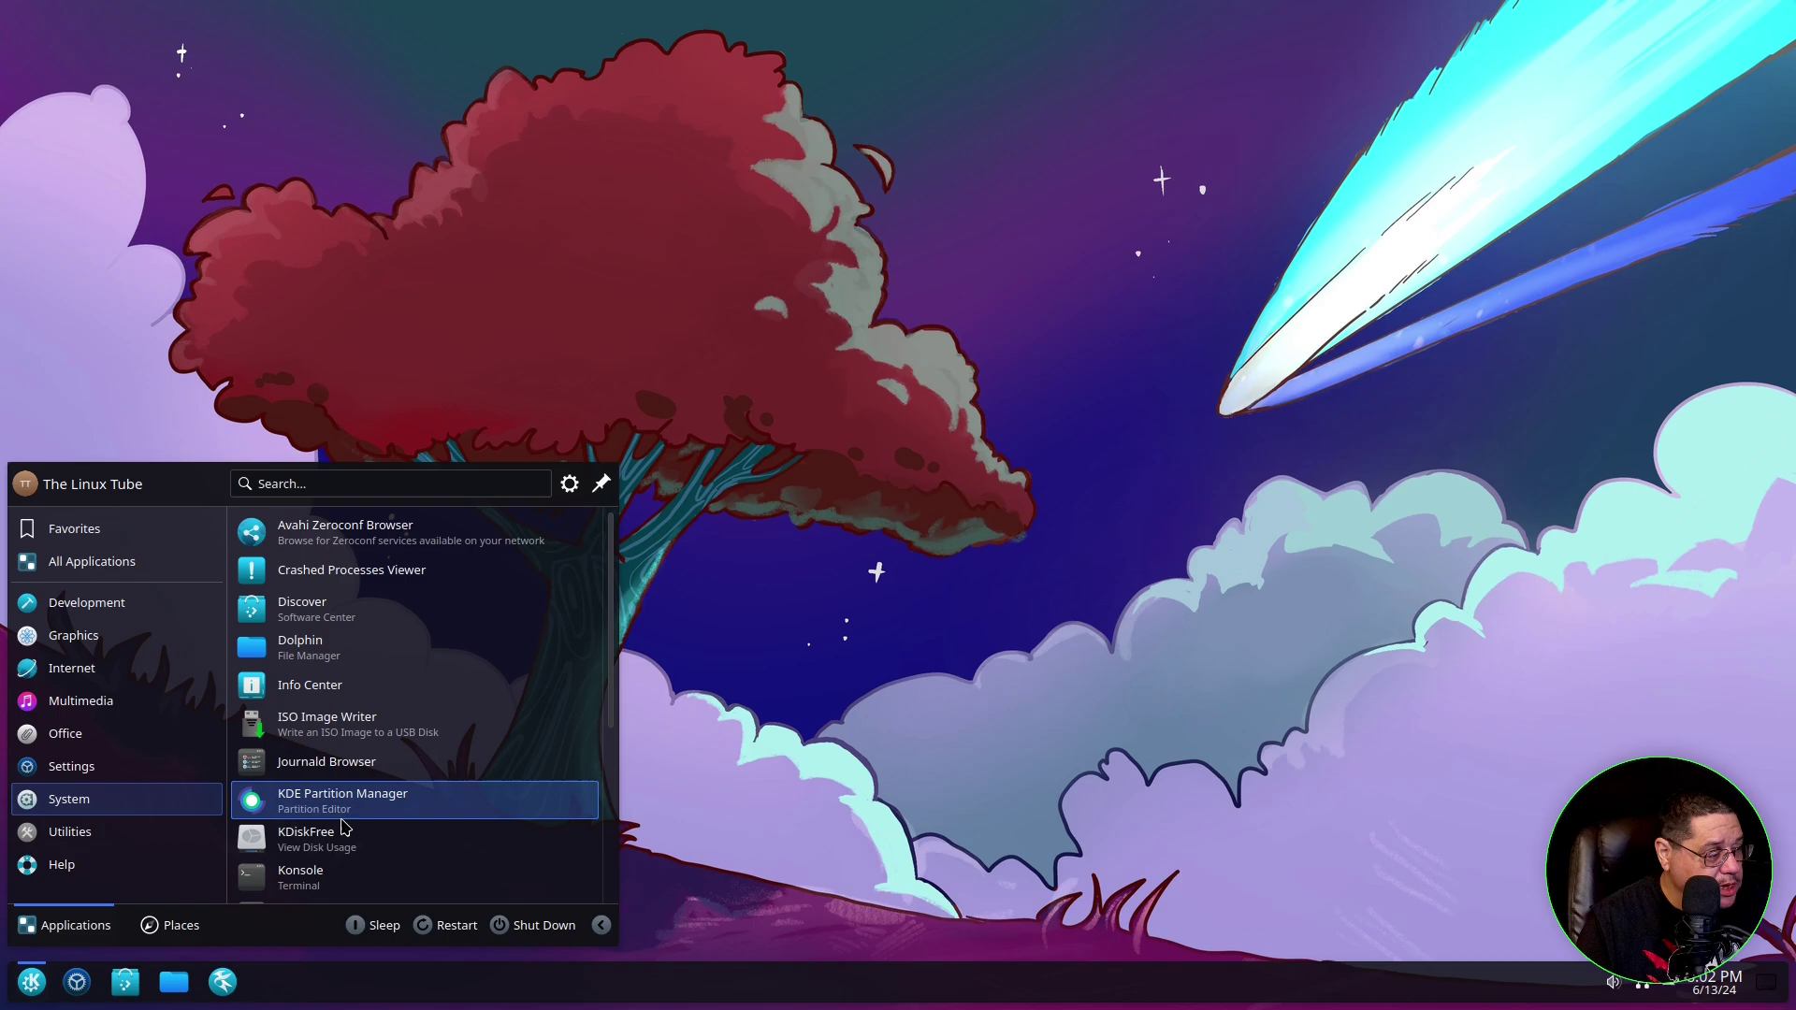
{"action": "scroll", "coordinate": [343, 819], "scroll_direction": "down", "scroll_amount": 2}
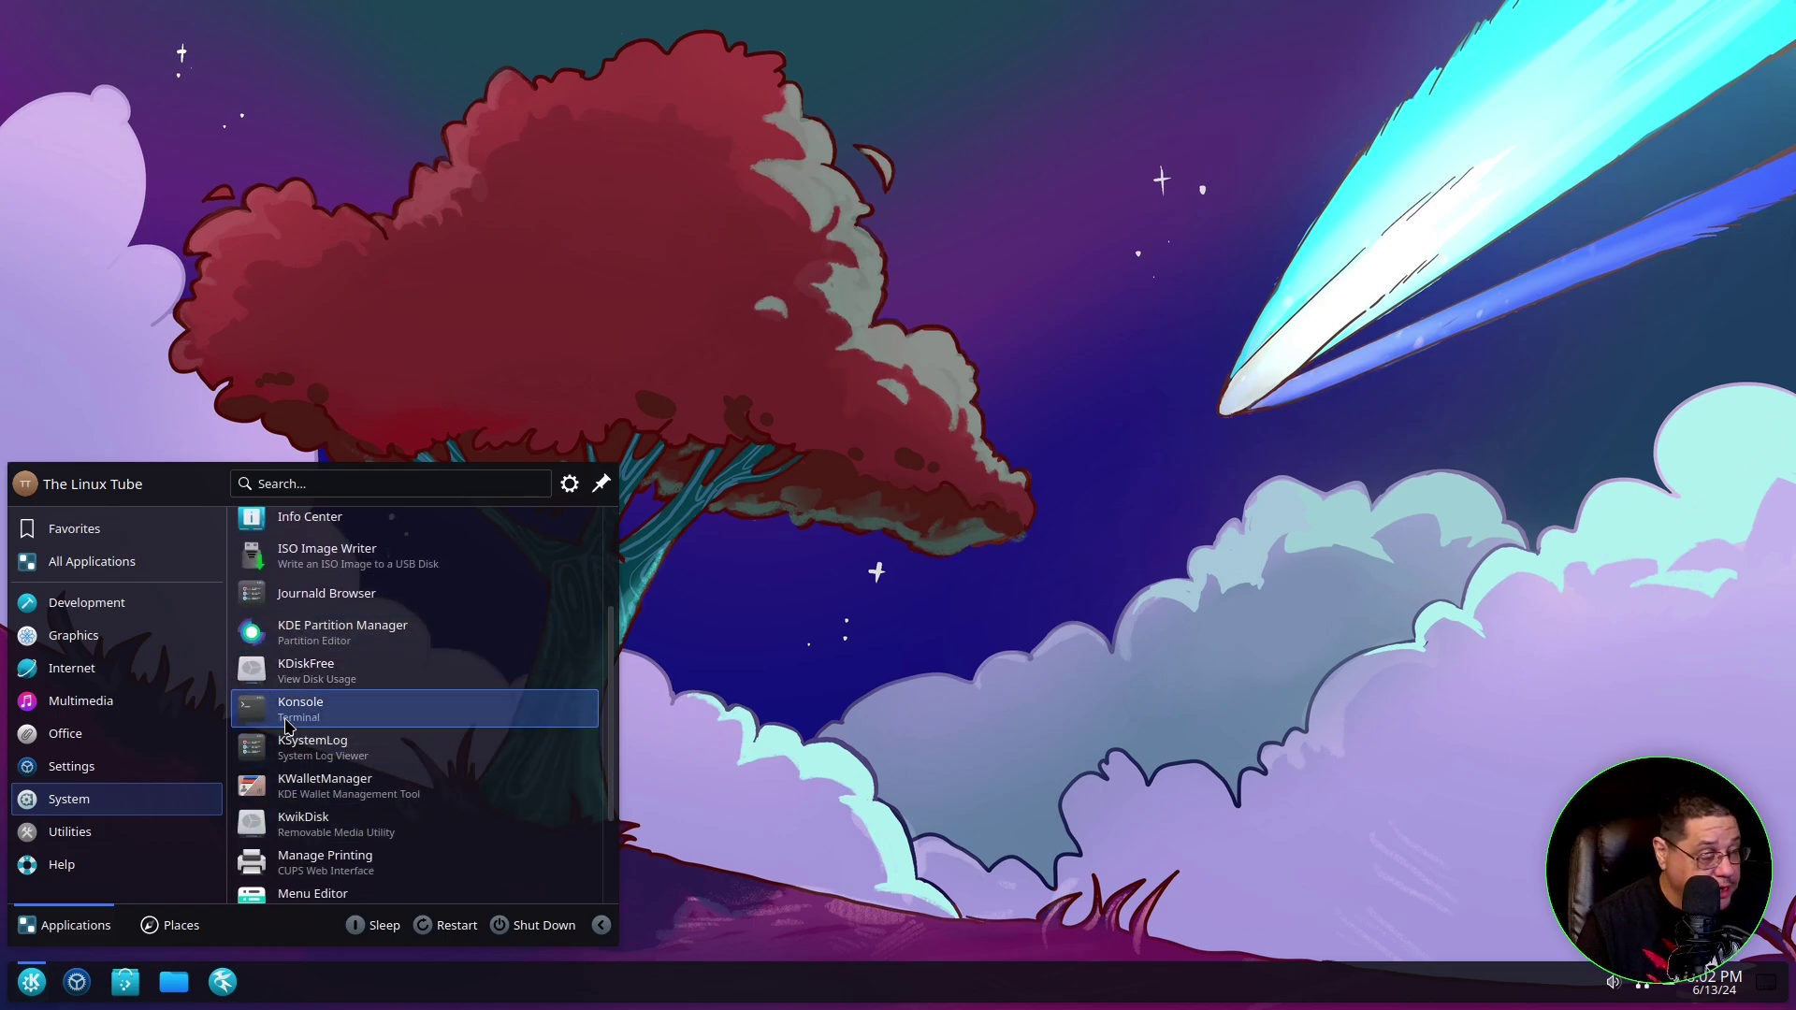
{"action": "scroll", "coordinate": [354, 855], "scroll_direction": "down", "scroll_amount": 2}
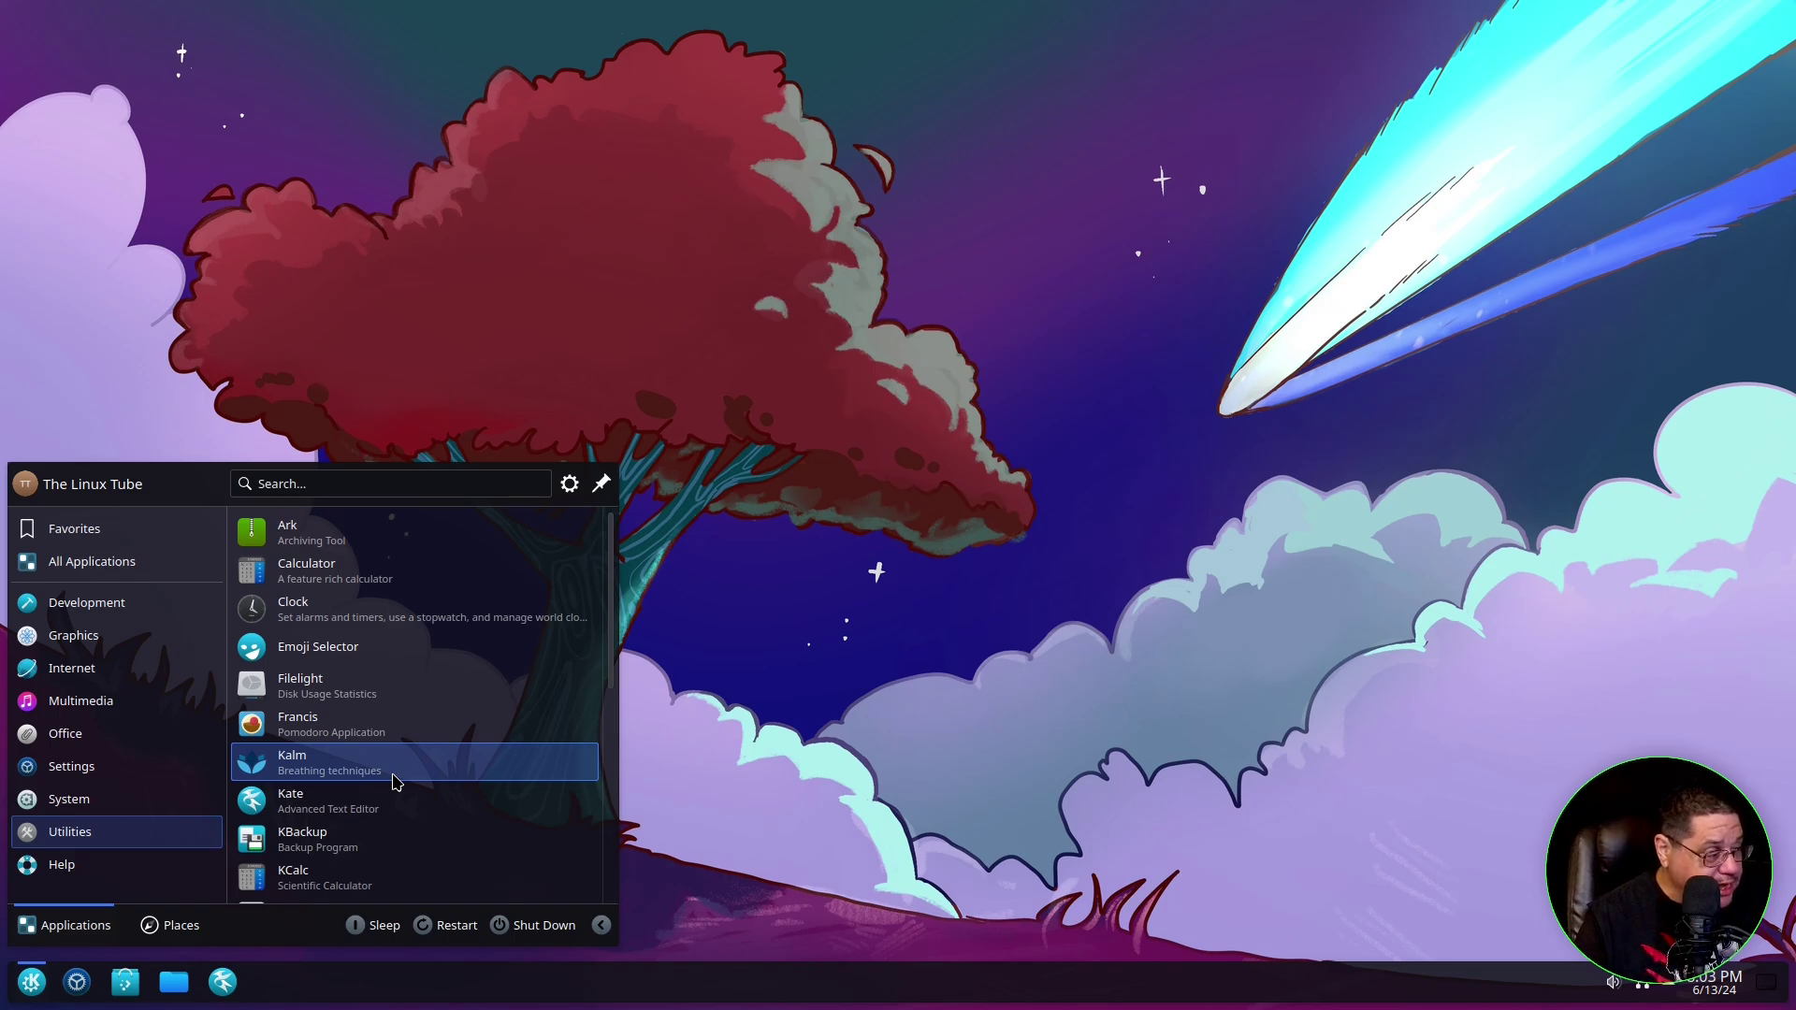
{"action": "scroll", "coordinate": [394, 782], "scroll_direction": "down", "scroll_amount": 3}
{"action": "scroll", "coordinate": [394, 782], "scroll_direction": "down", "scroll_amount": 1}
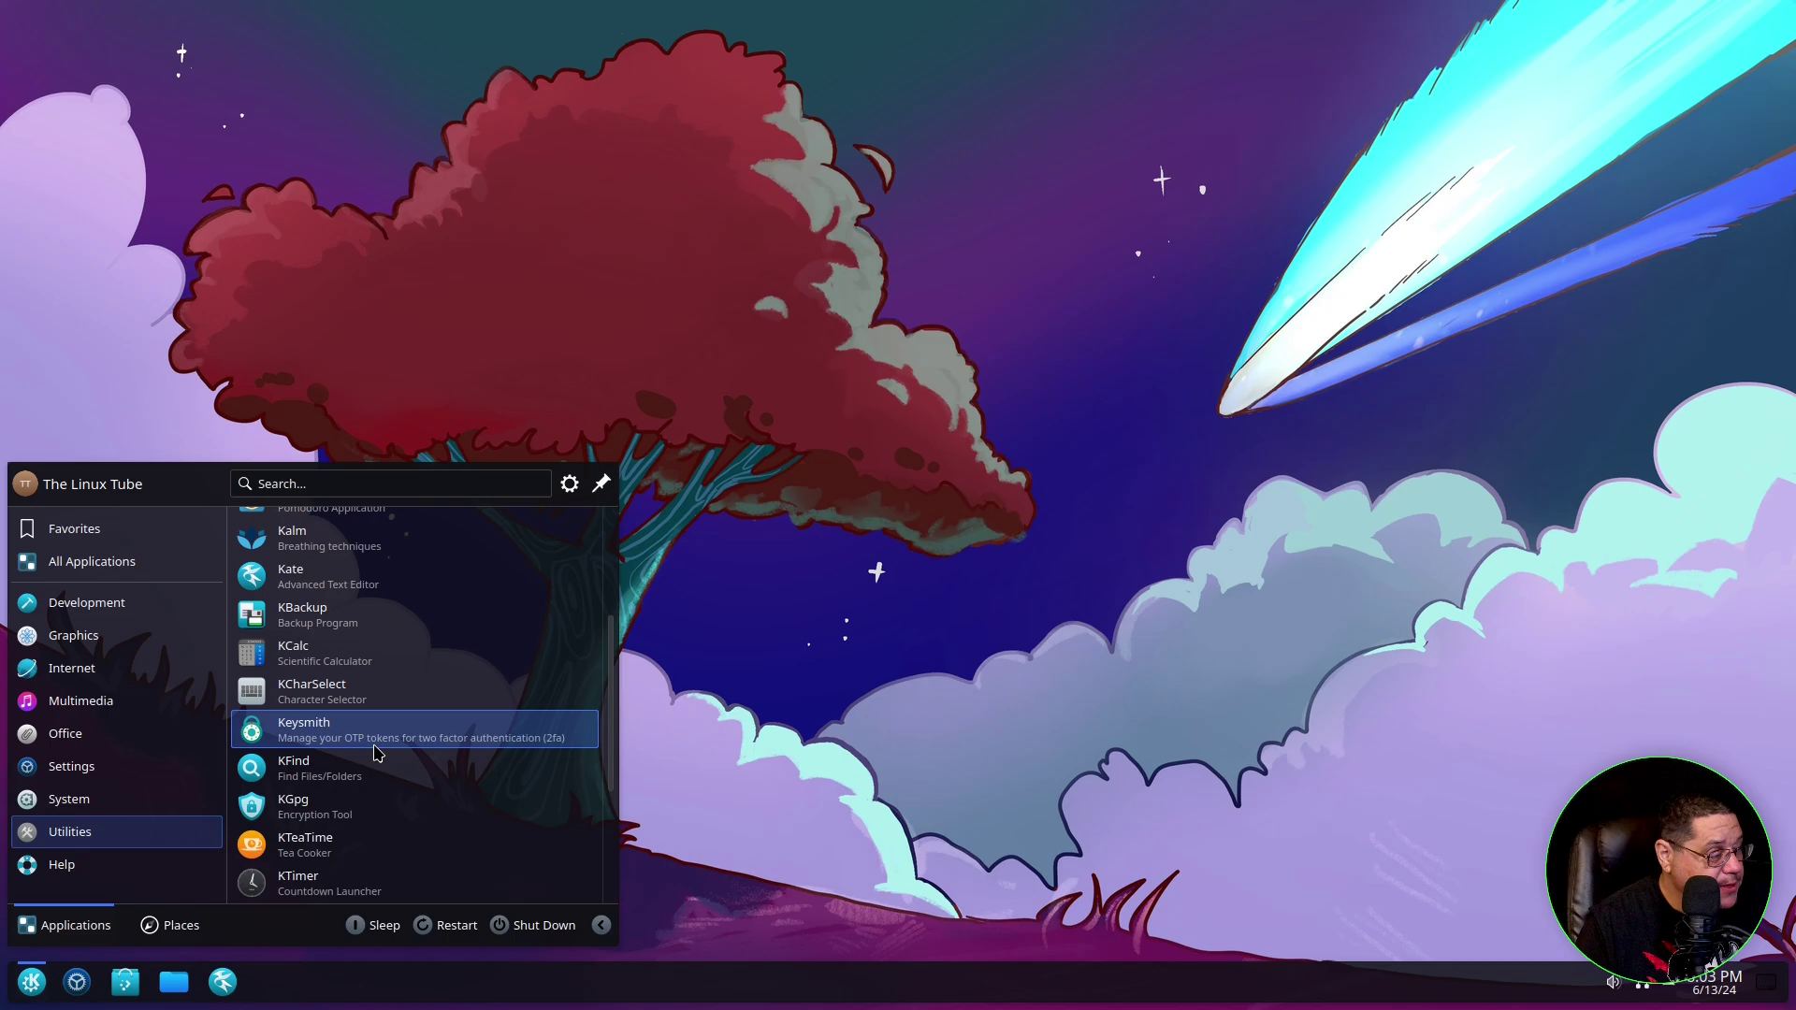
{"action": "scroll", "coordinate": [374, 753], "scroll_direction": "down", "scroll_amount": 2}
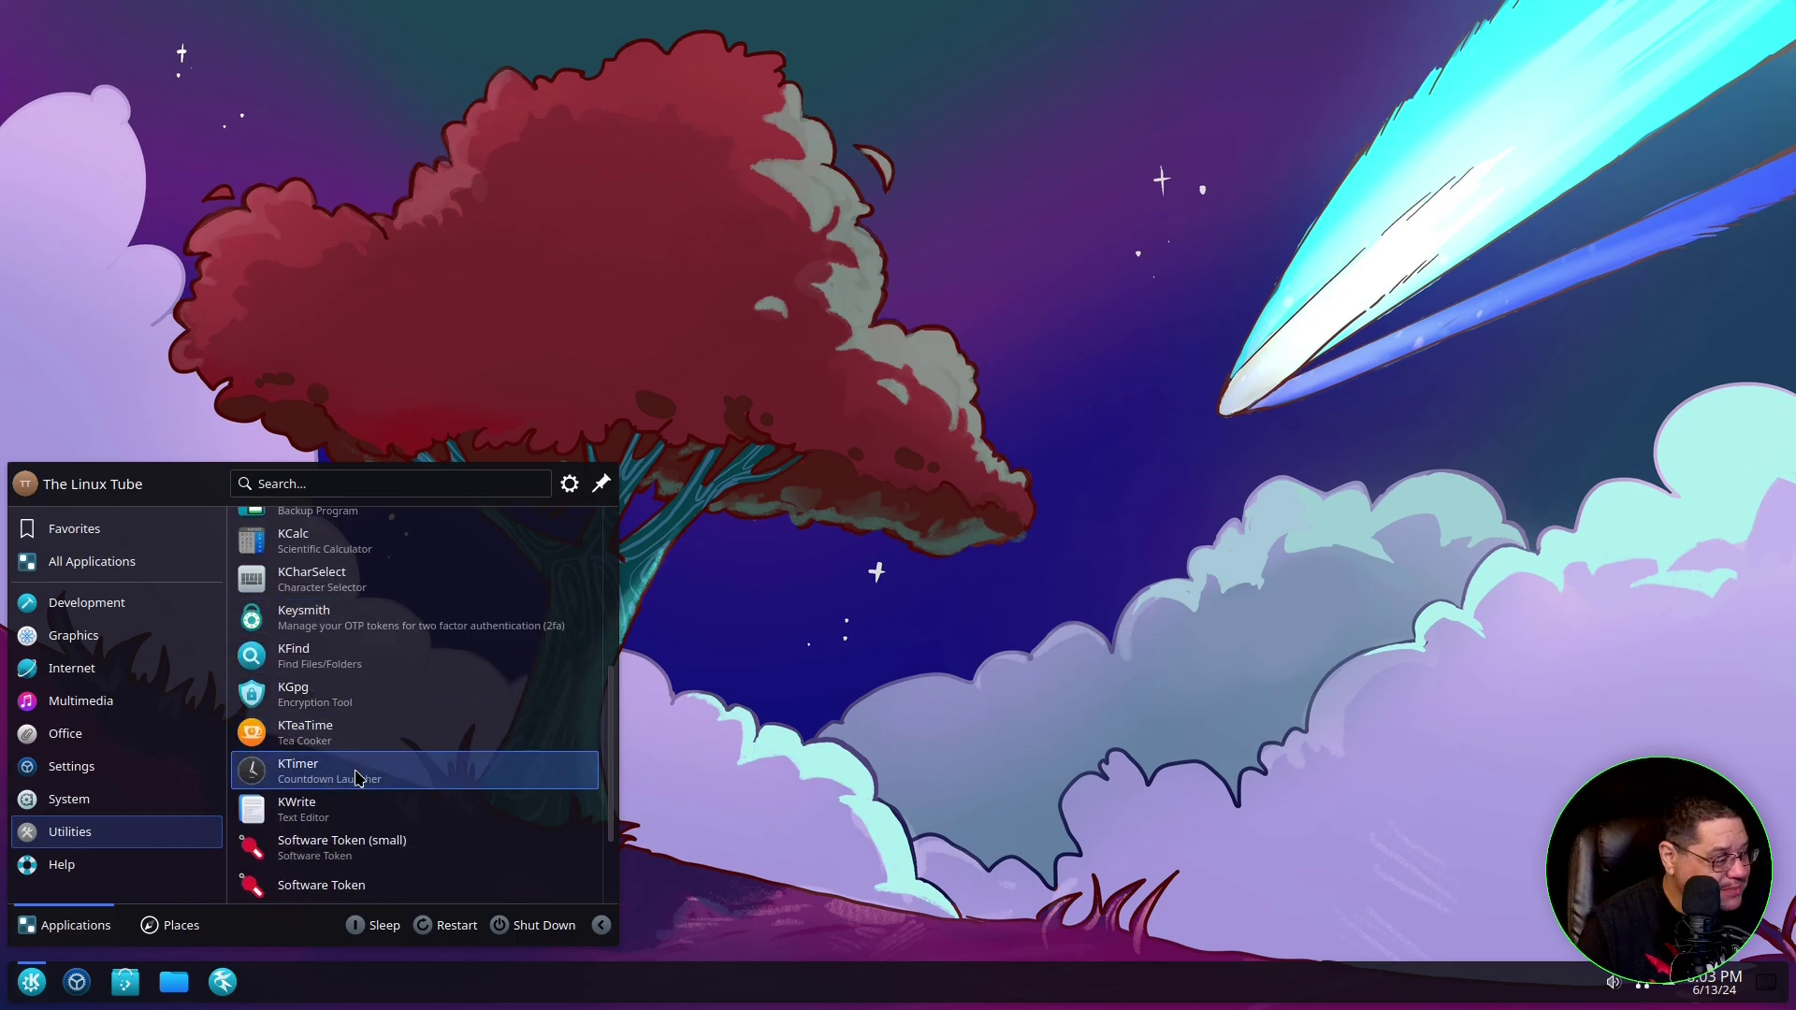
{"action": "scroll", "coordinate": [360, 786], "scroll_direction": "down", "scroll_amount": 2}
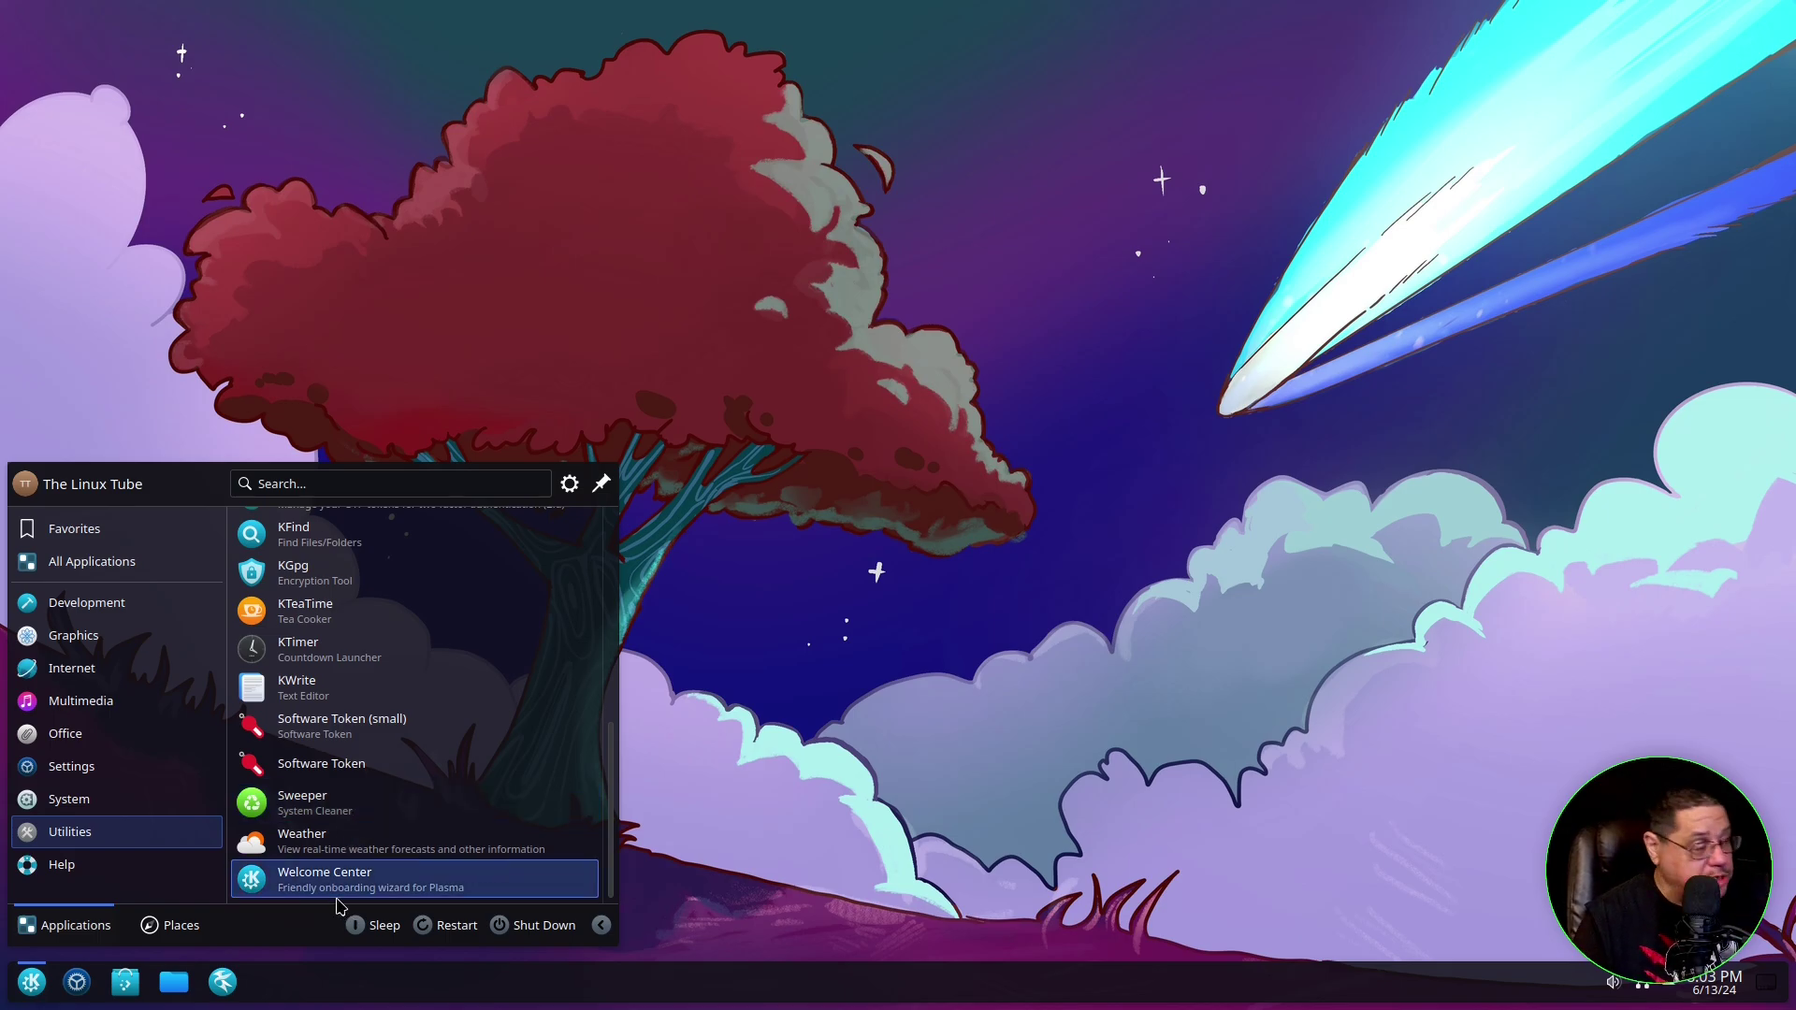
{"action": "left_click", "coordinate": [66, 803]}
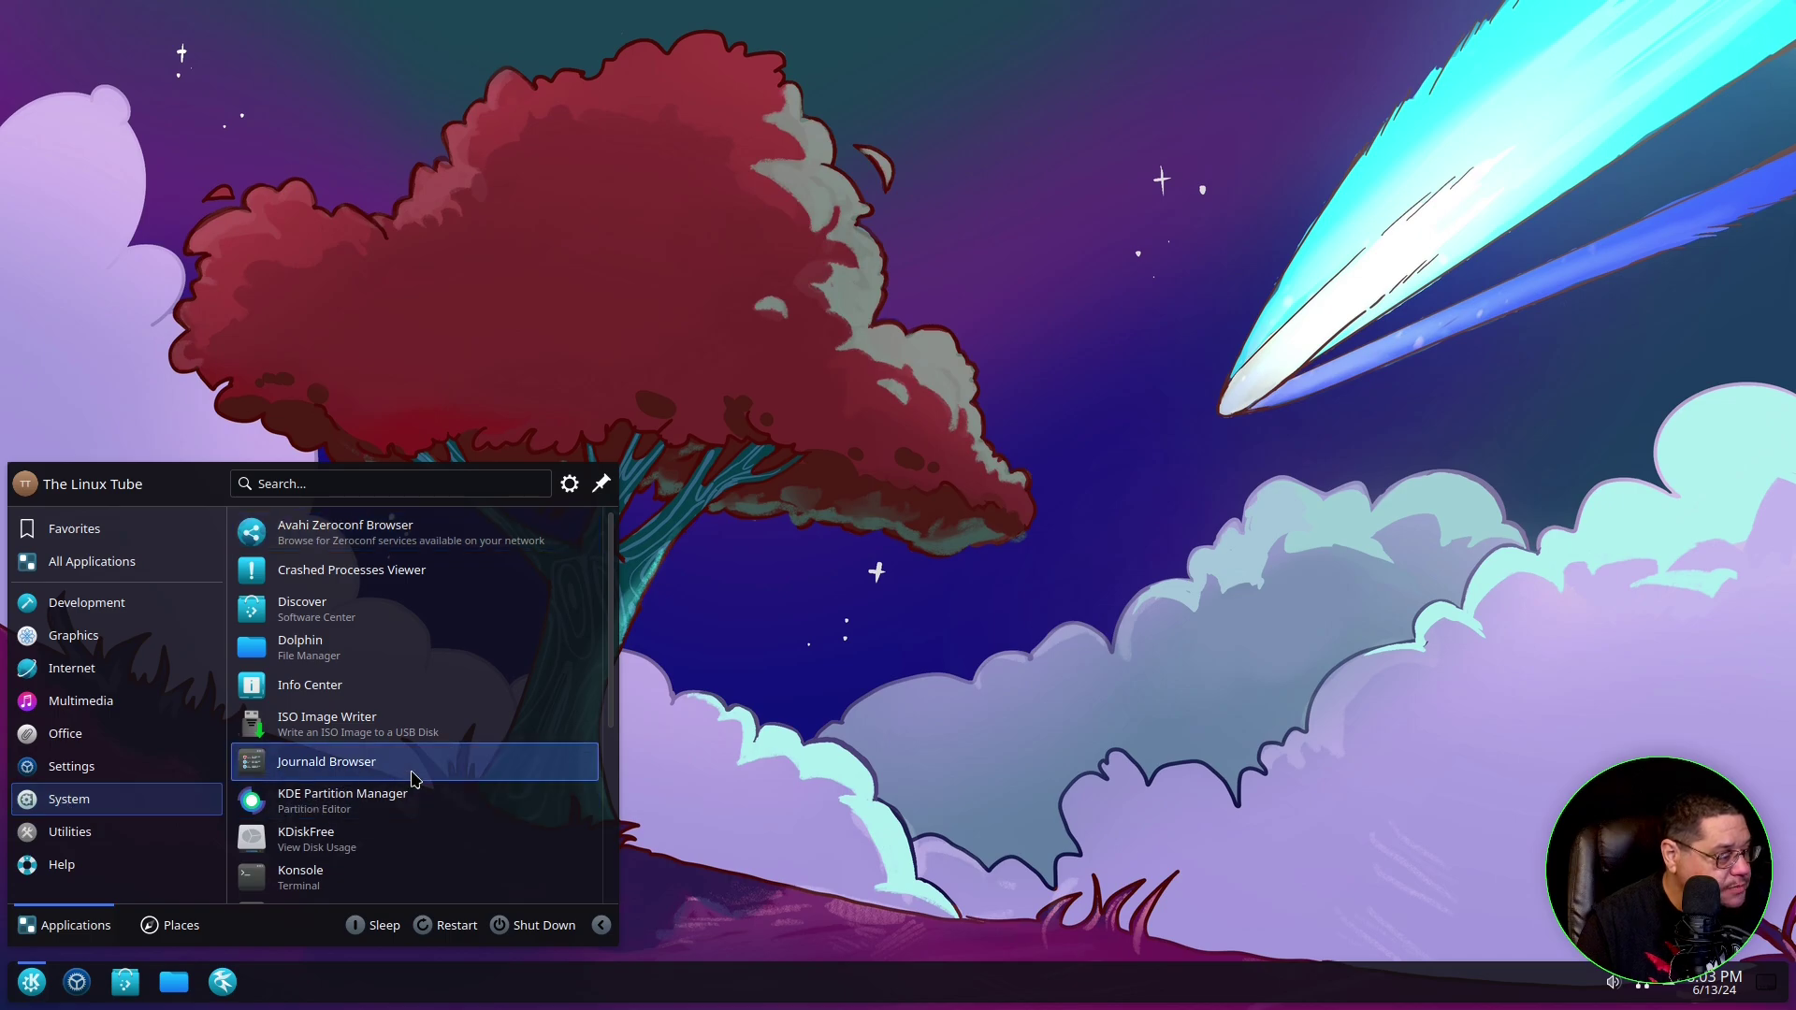
{"action": "scroll", "coordinate": [415, 779], "scroll_direction": "down", "scroll_amount": 3}
{"action": "scroll", "coordinate": [415, 779], "scroll_direction": "down", "scroll_amount": 1}
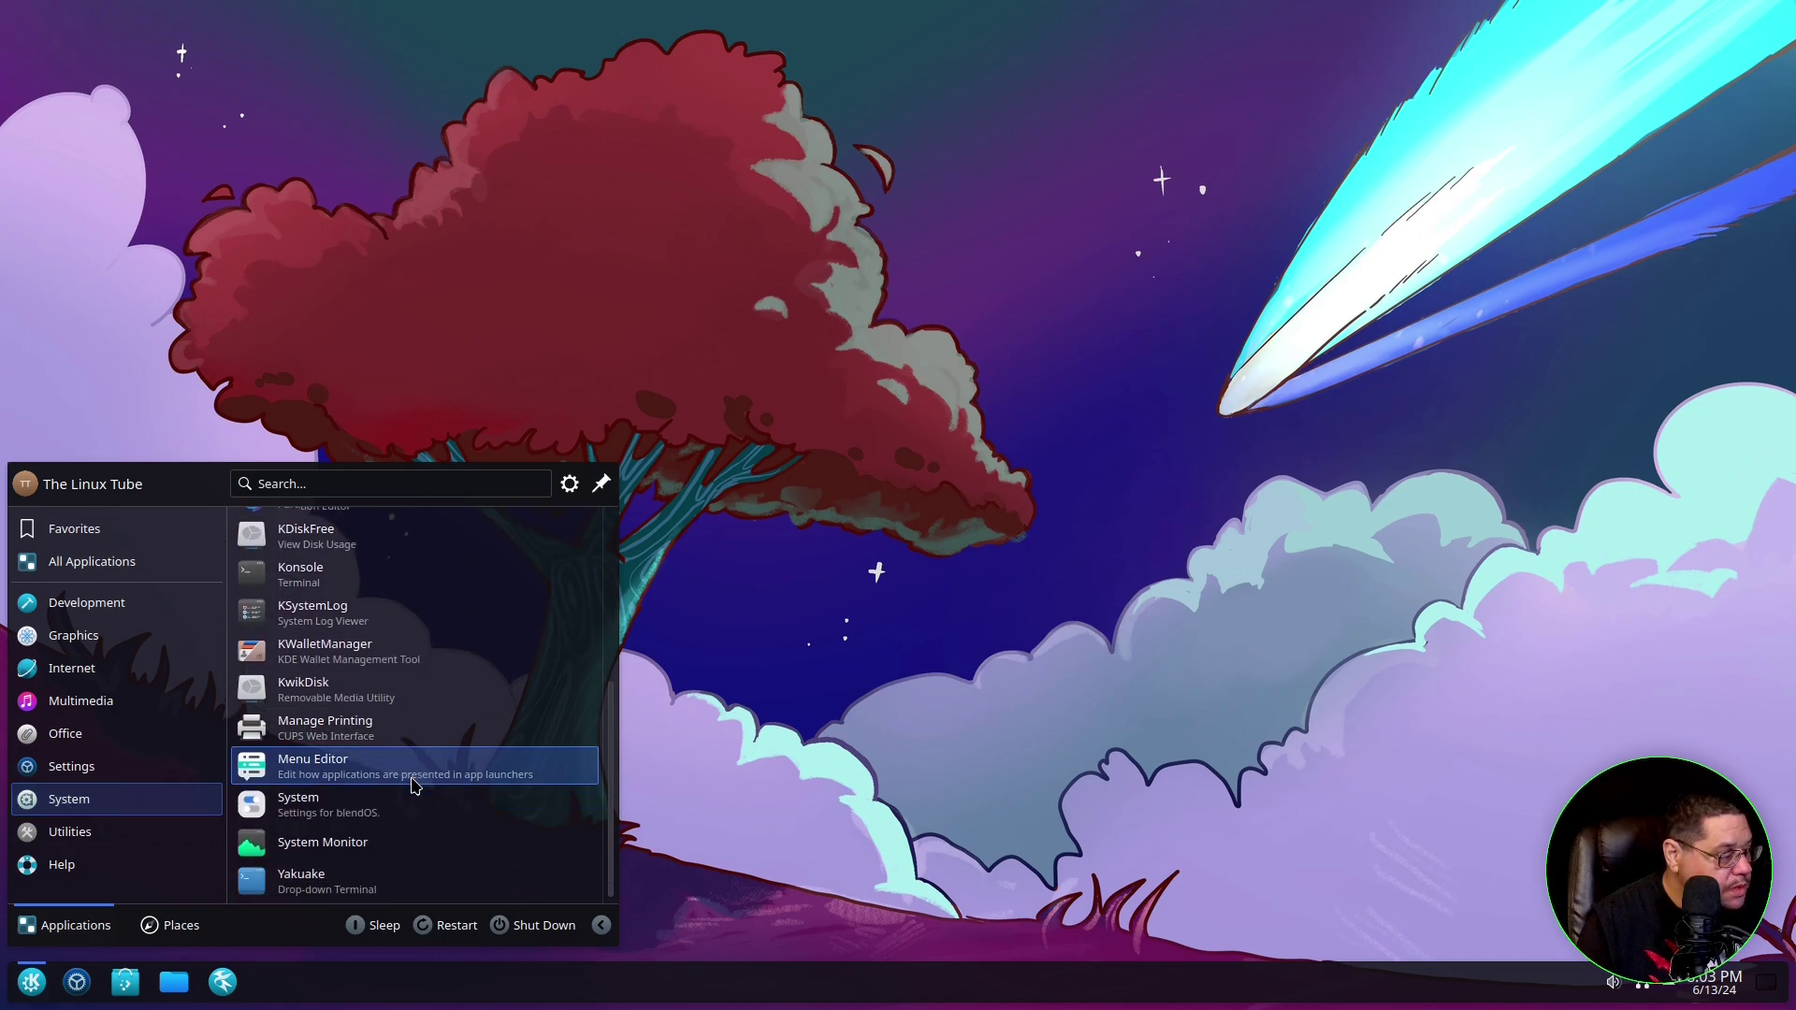
- Open the blendOS System app to view Linux Containers, then close it
{"action": "left_click", "coordinate": [319, 810]}
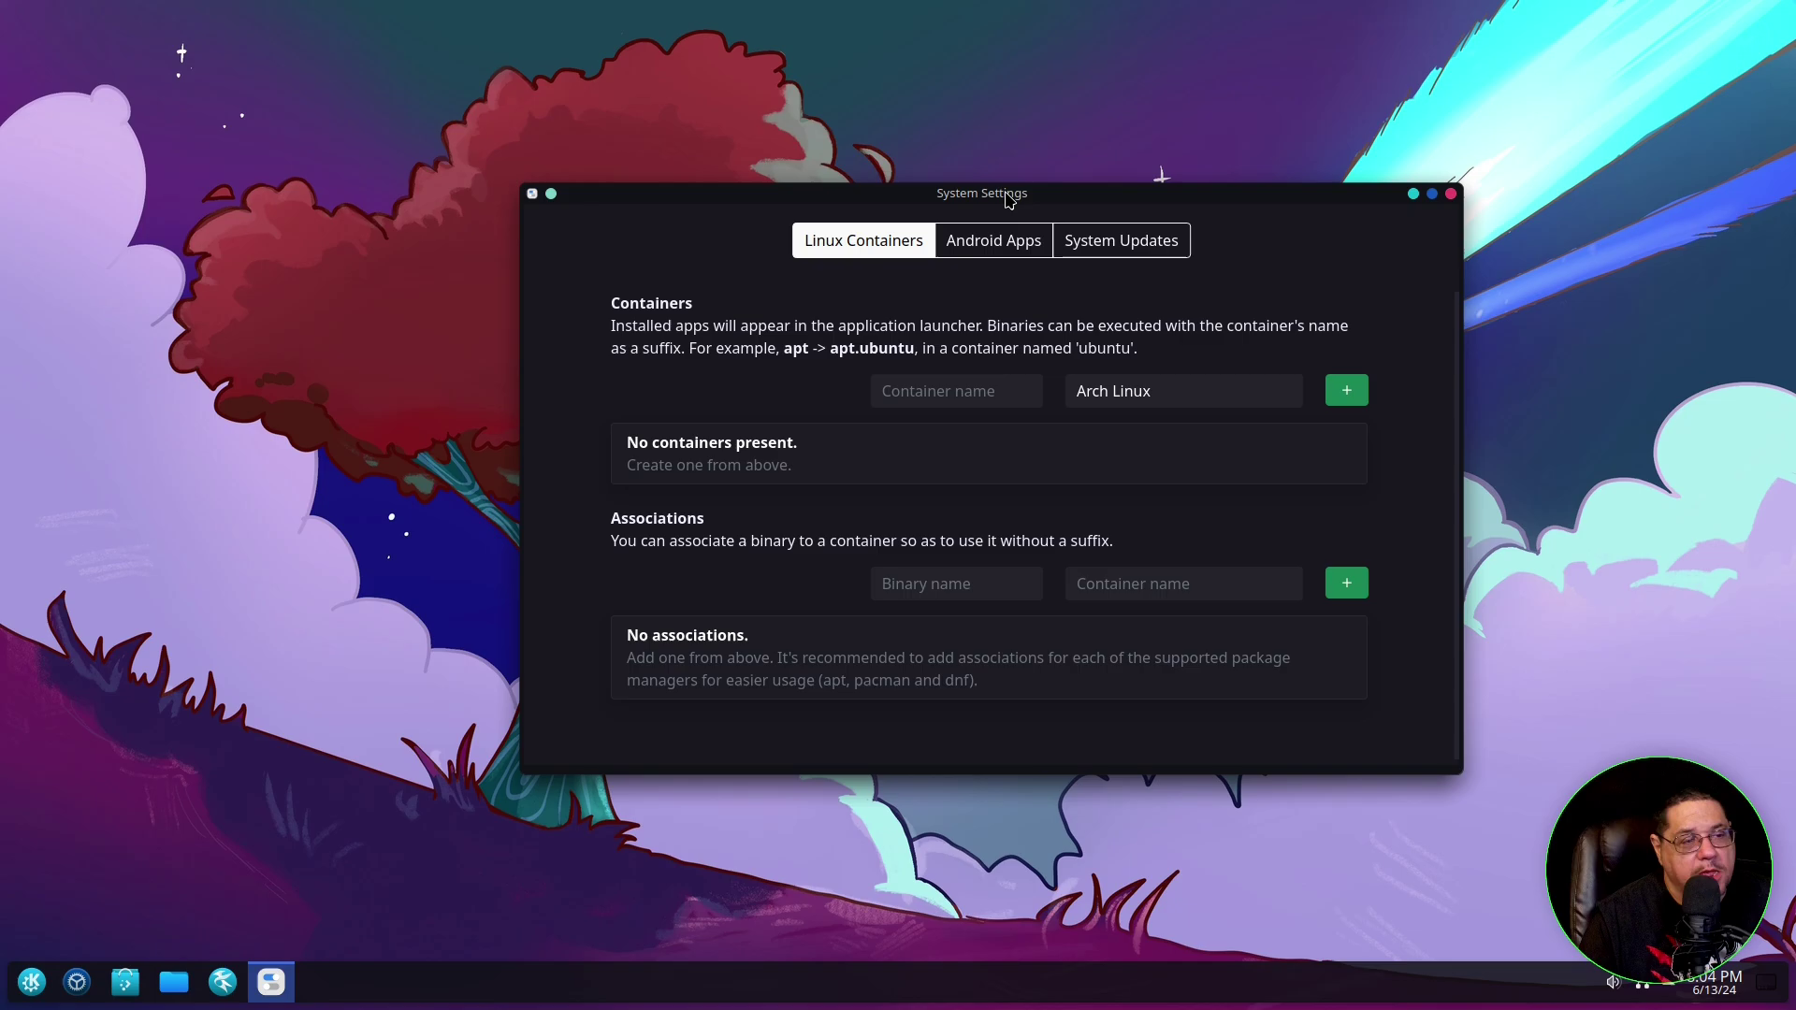
{"action": "left_click", "coordinate": [1452, 195]}
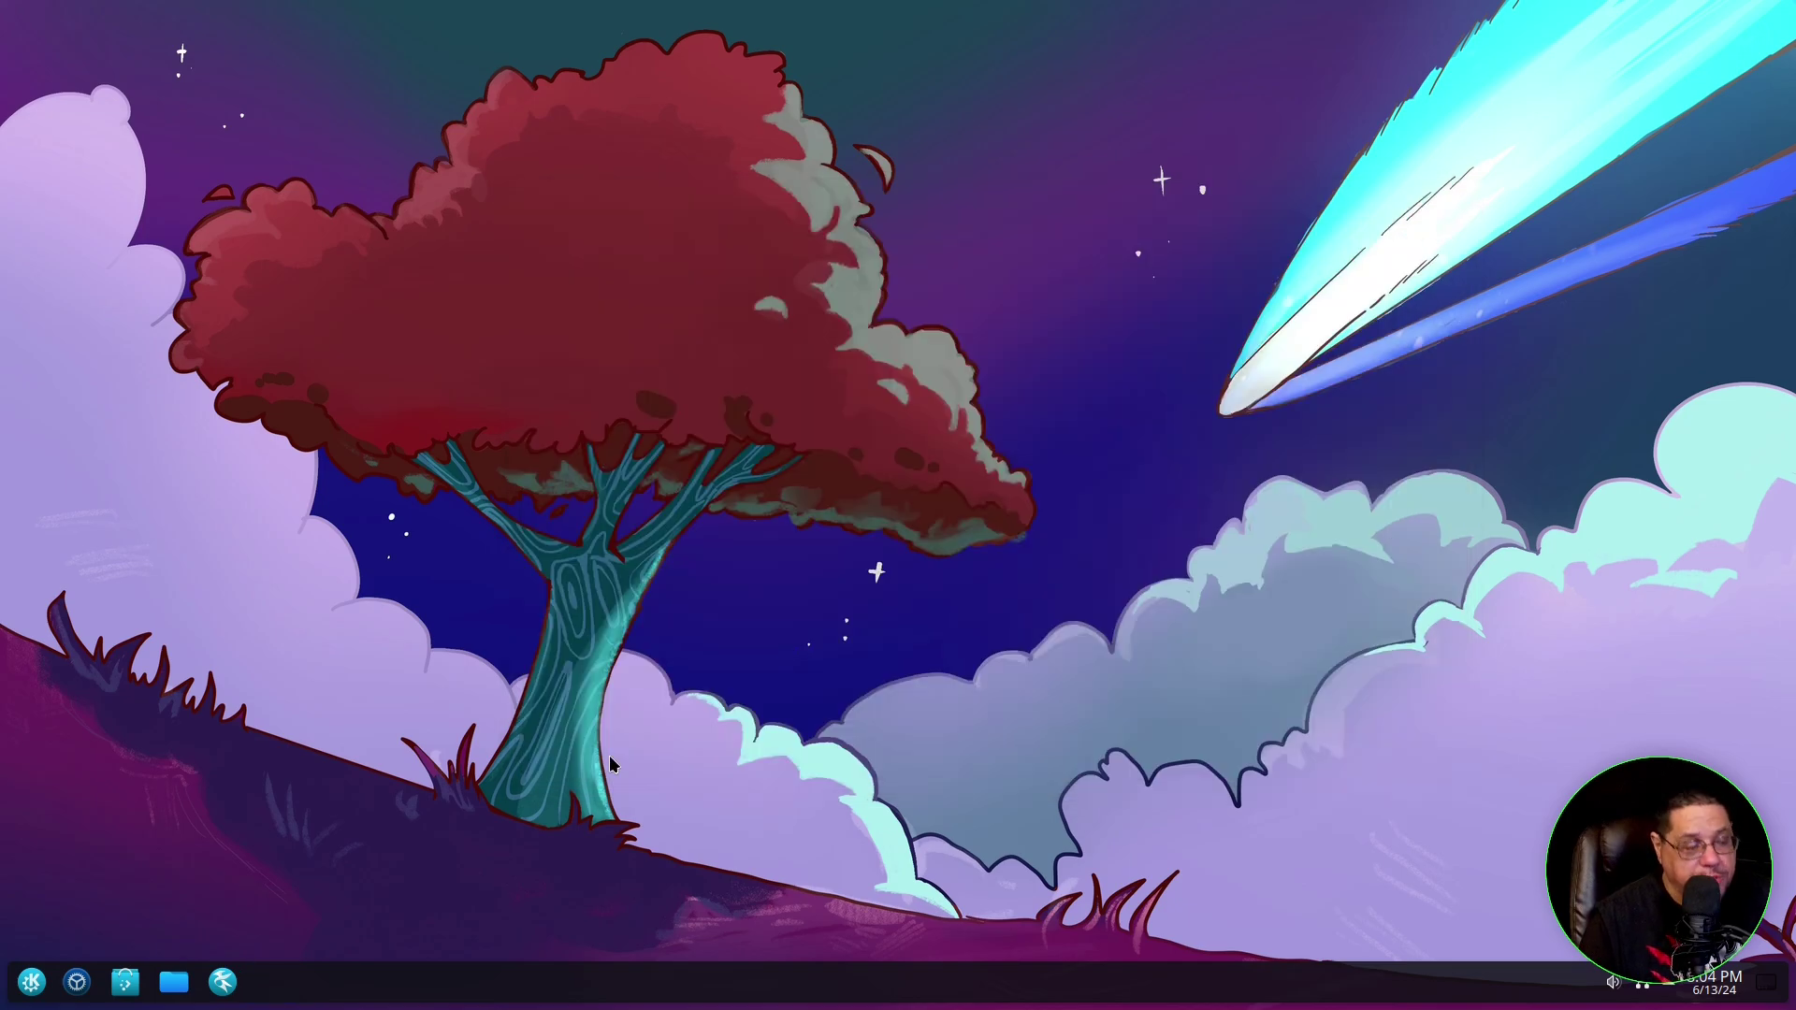
- Launch Konsole from the System category and run sudo akshara update
{"action": "left_click", "coordinate": [32, 981]}
{"action": "mouse_move", "coordinate": [119, 573]}
{"action": "mouse_move", "coordinate": [109, 533]}
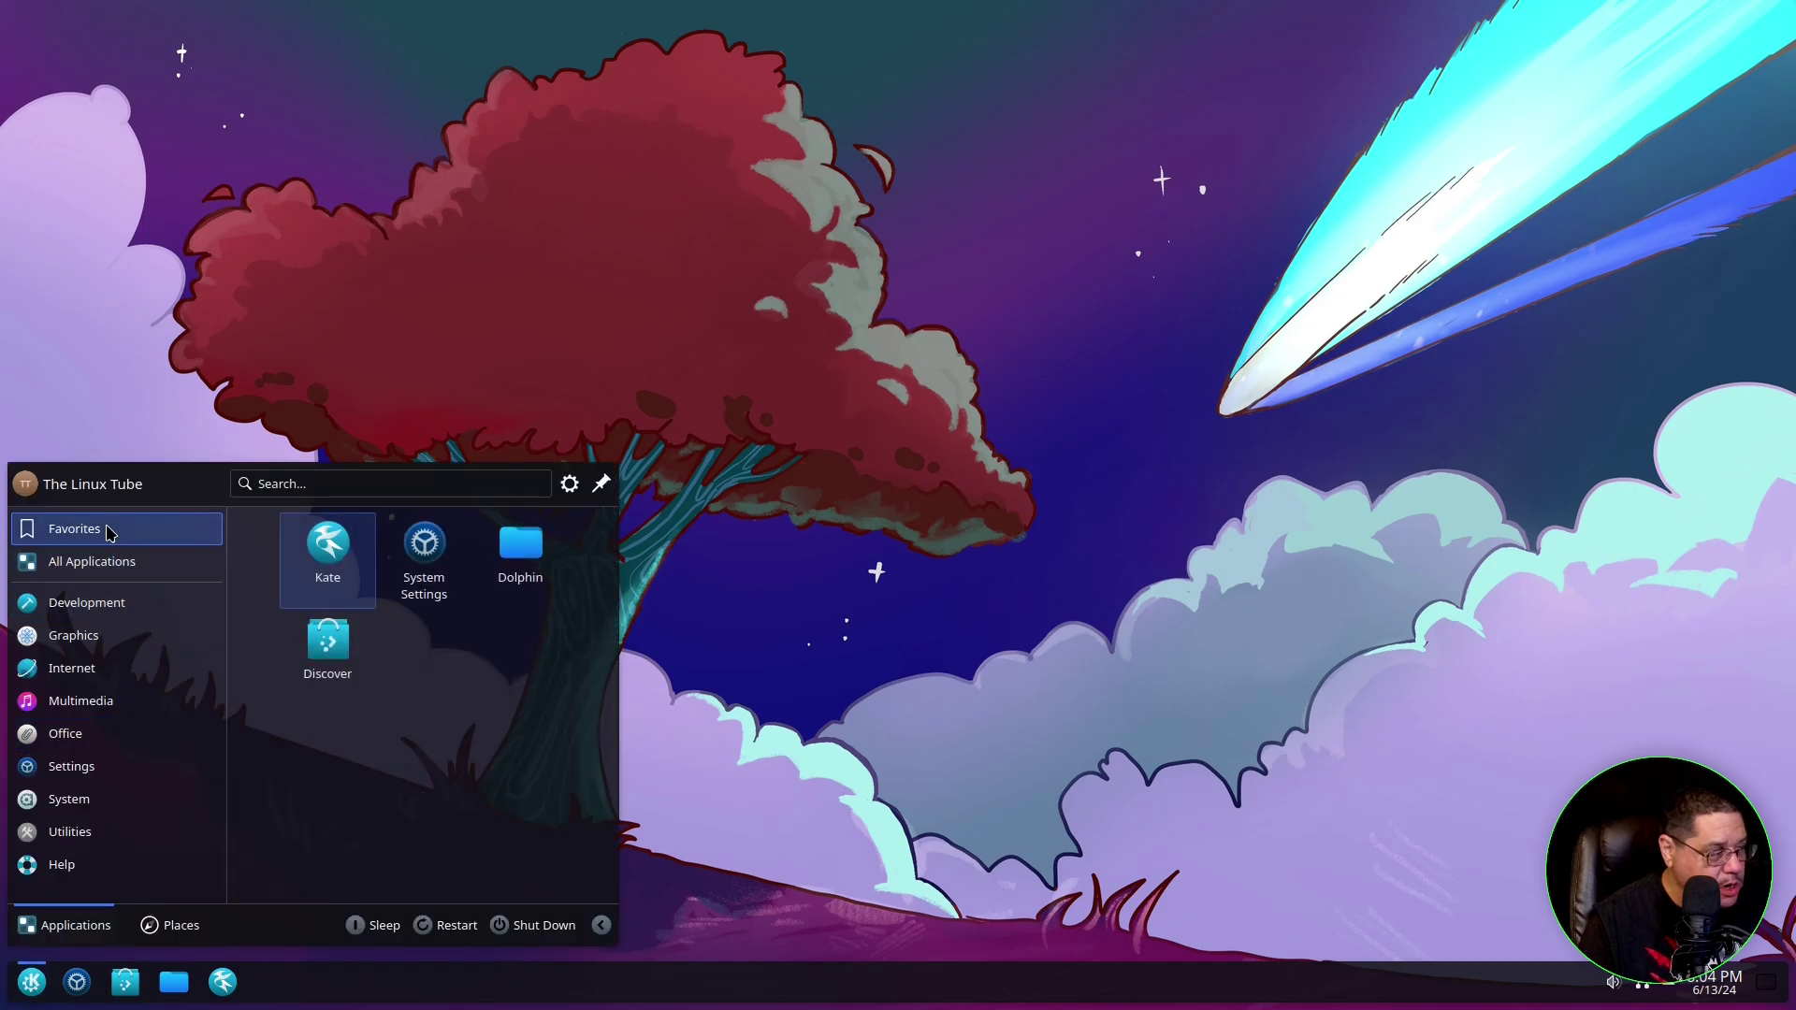
{"action": "mouse_move", "coordinate": [121, 814]}
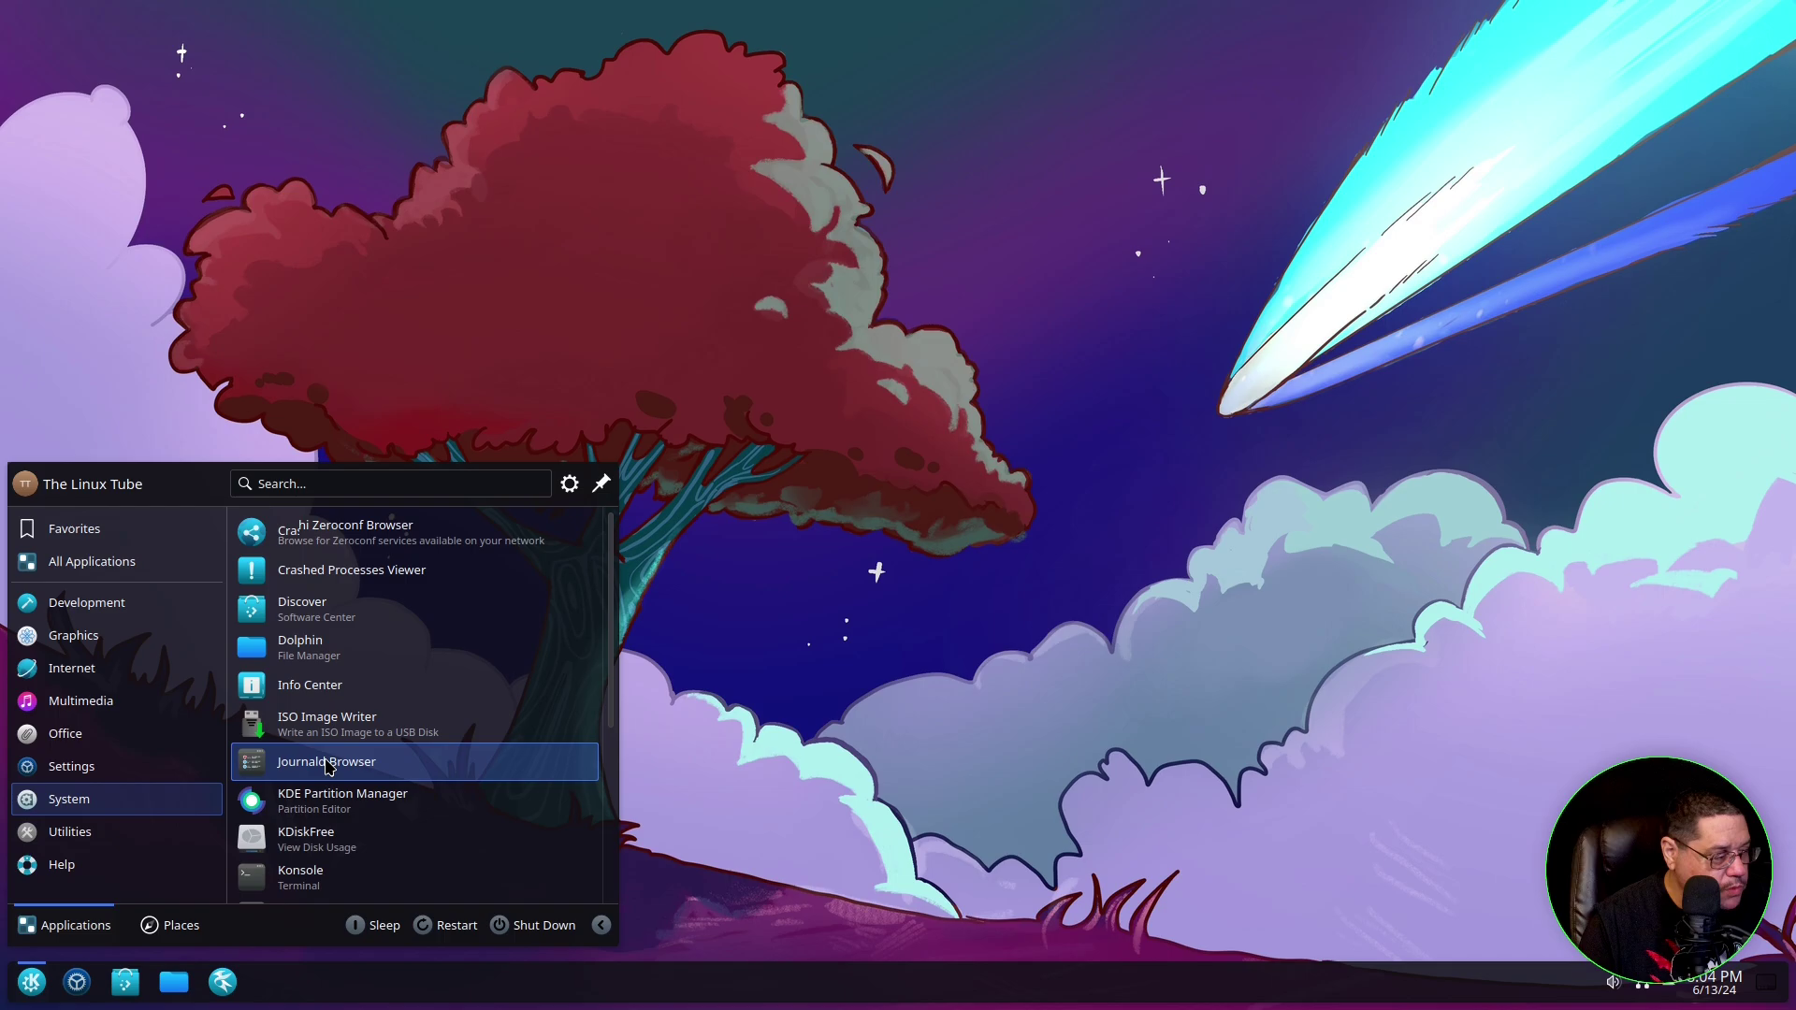
{"action": "scroll", "coordinate": [318, 814], "scroll_direction": "down", "scroll_amount": 1}
{"action": "left_click", "coordinate": [316, 835]}
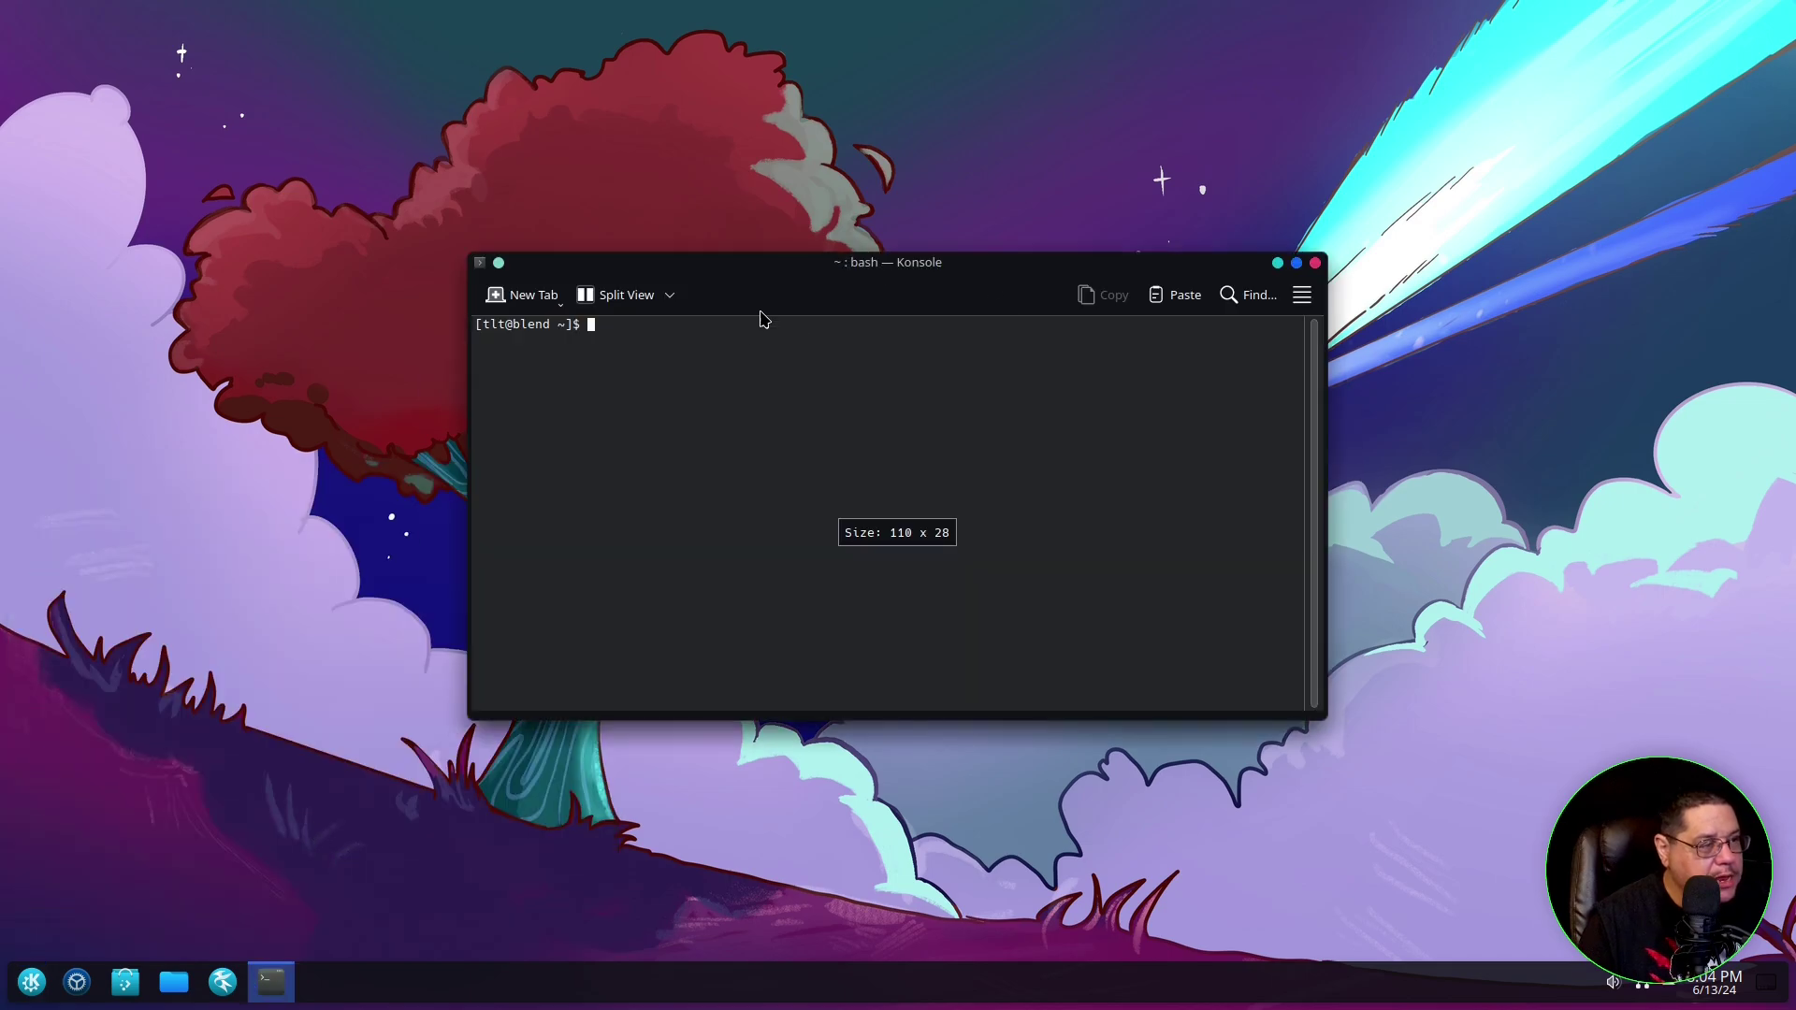
{"action": "type", "text": "sudo "}
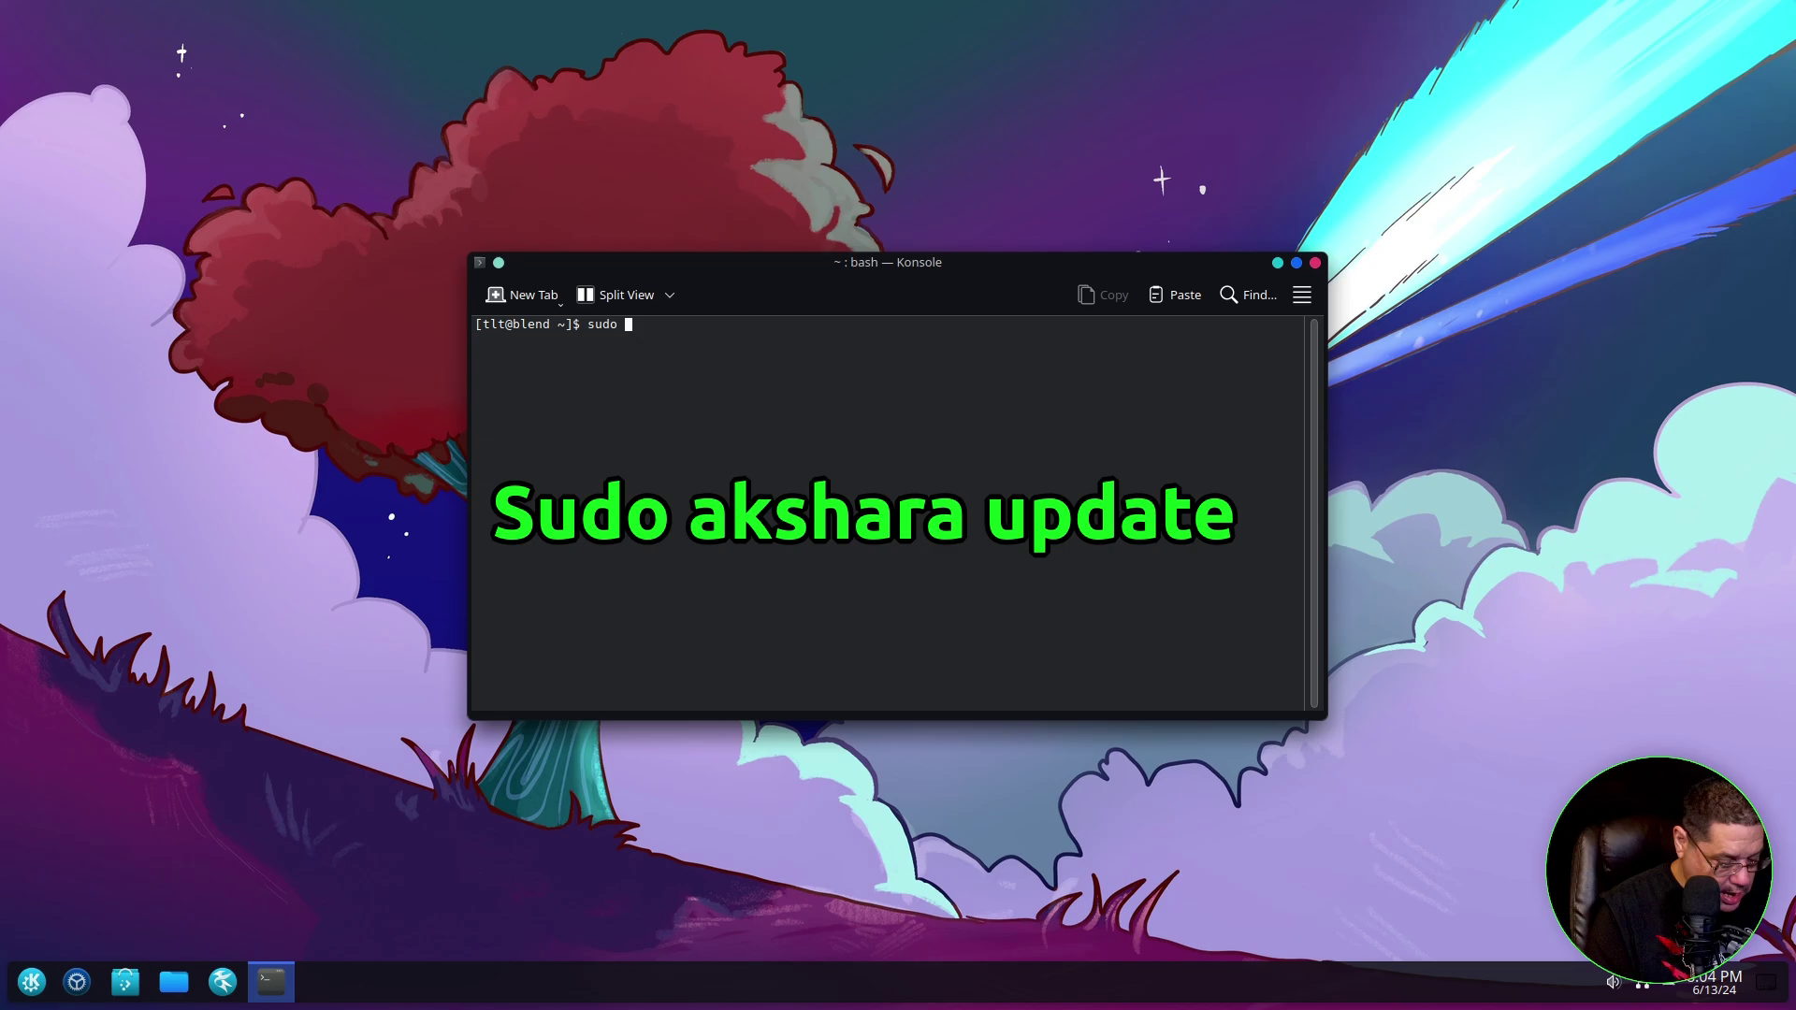
{"action": "type", "text": "a"}
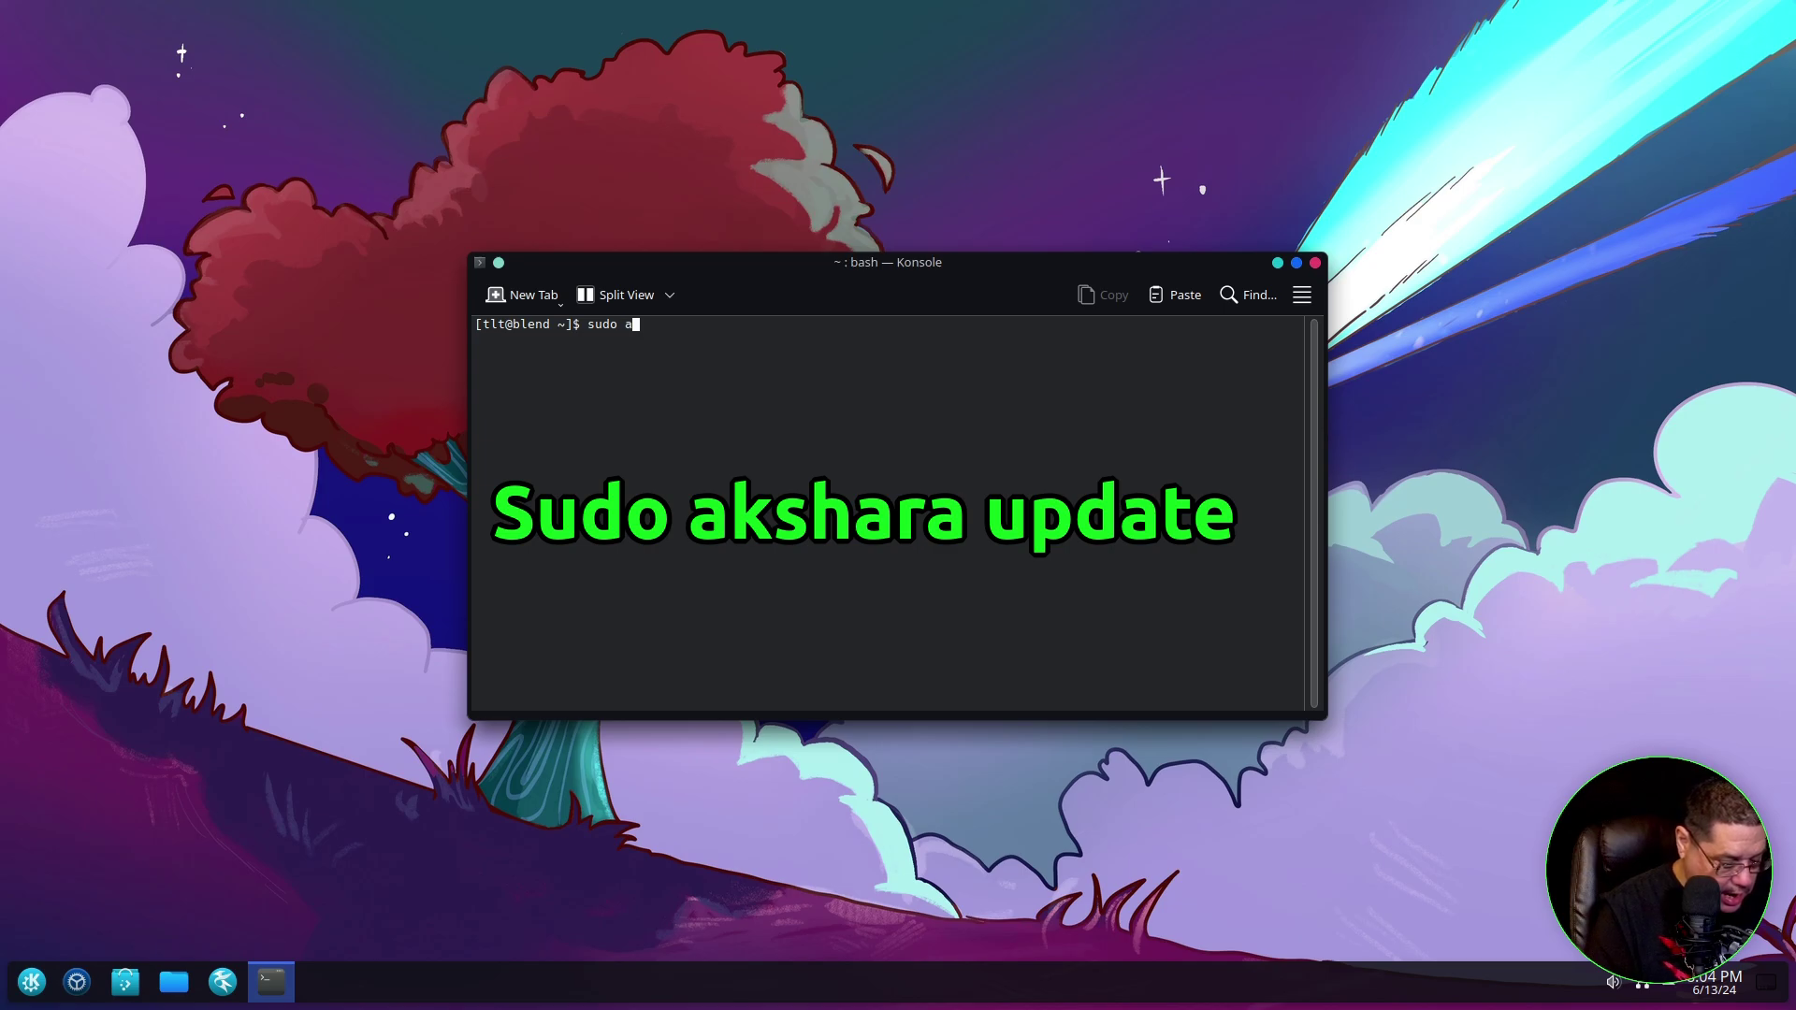
{"action": "type", "text": "kshara"}
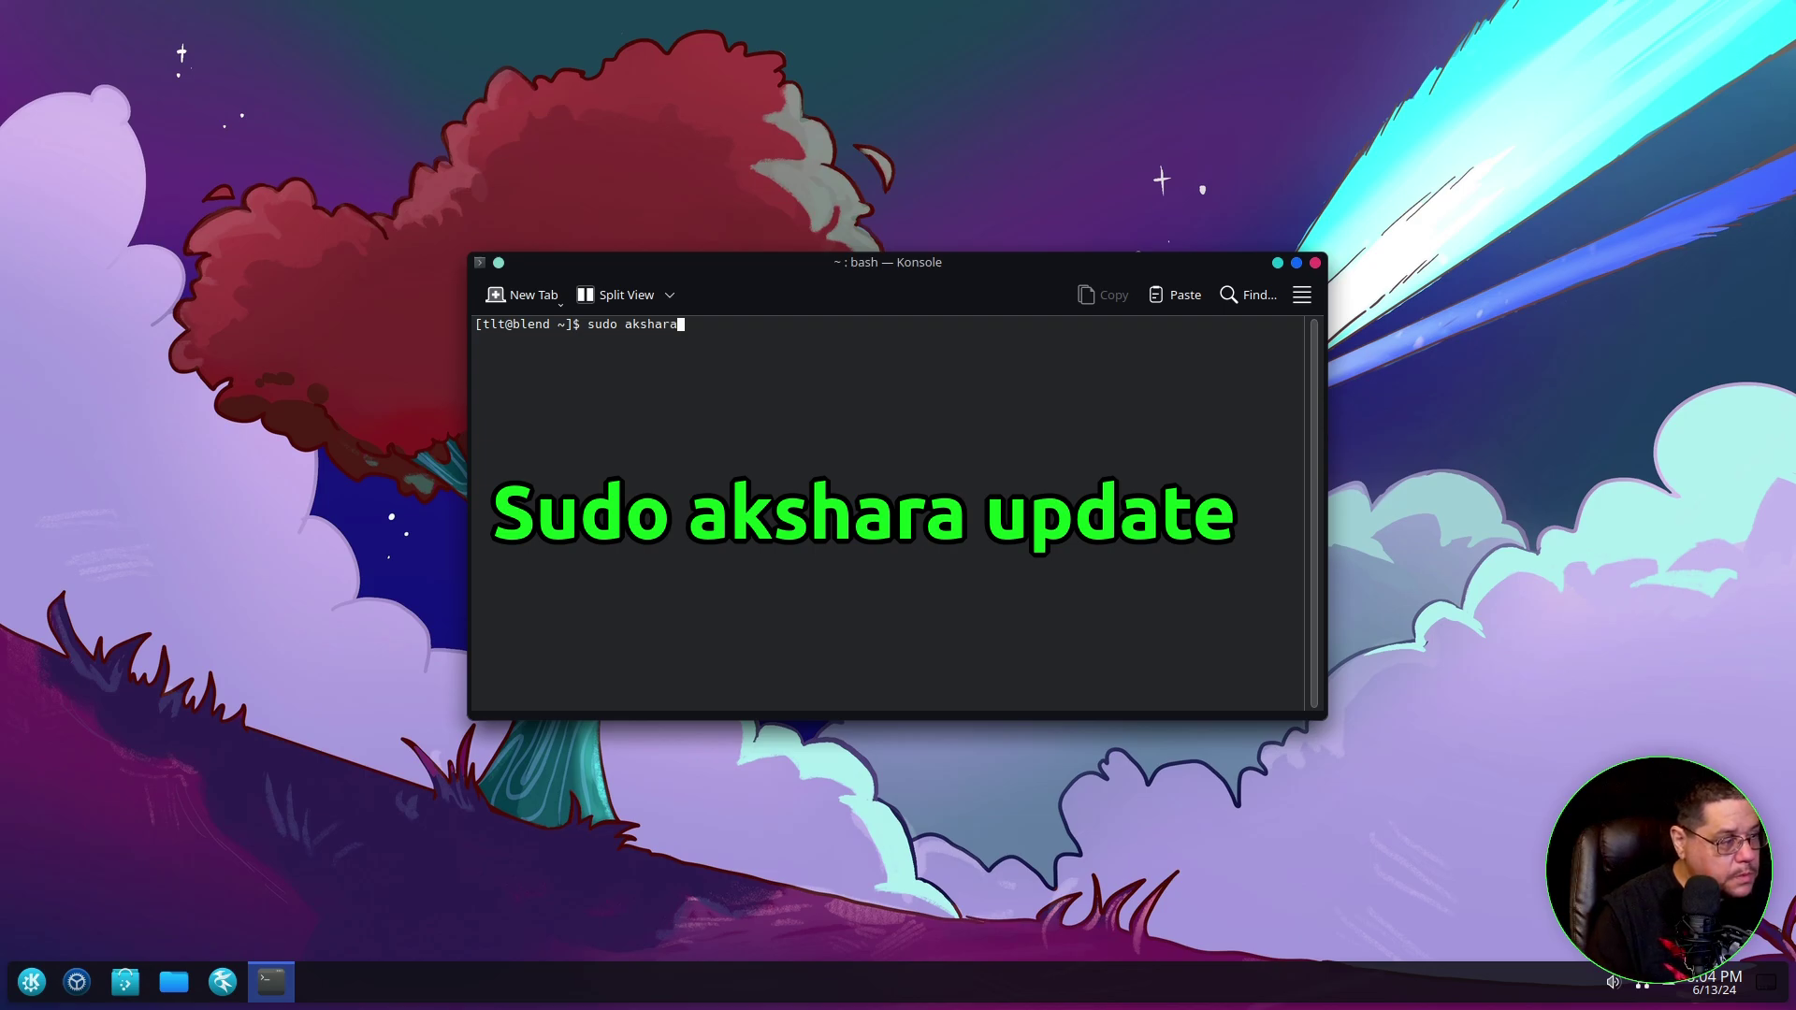
{"action": "type", "text": " up"}
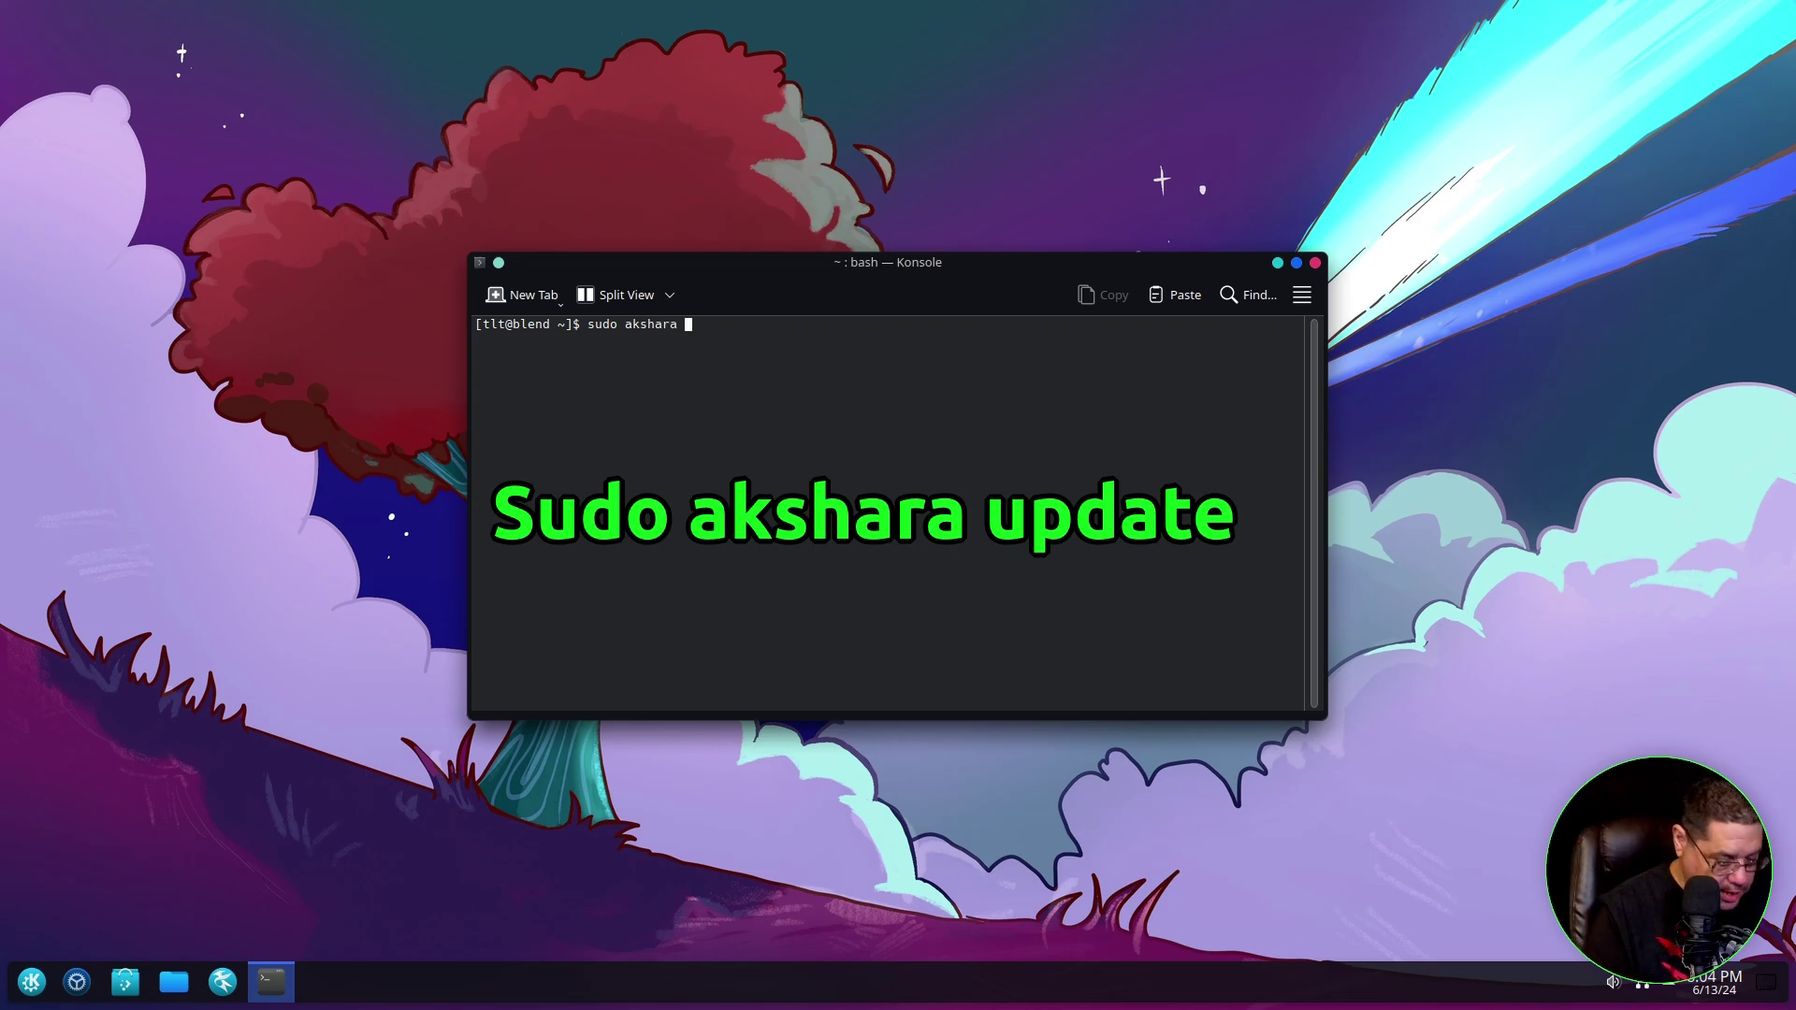
{"action": "type", "text": "date"}
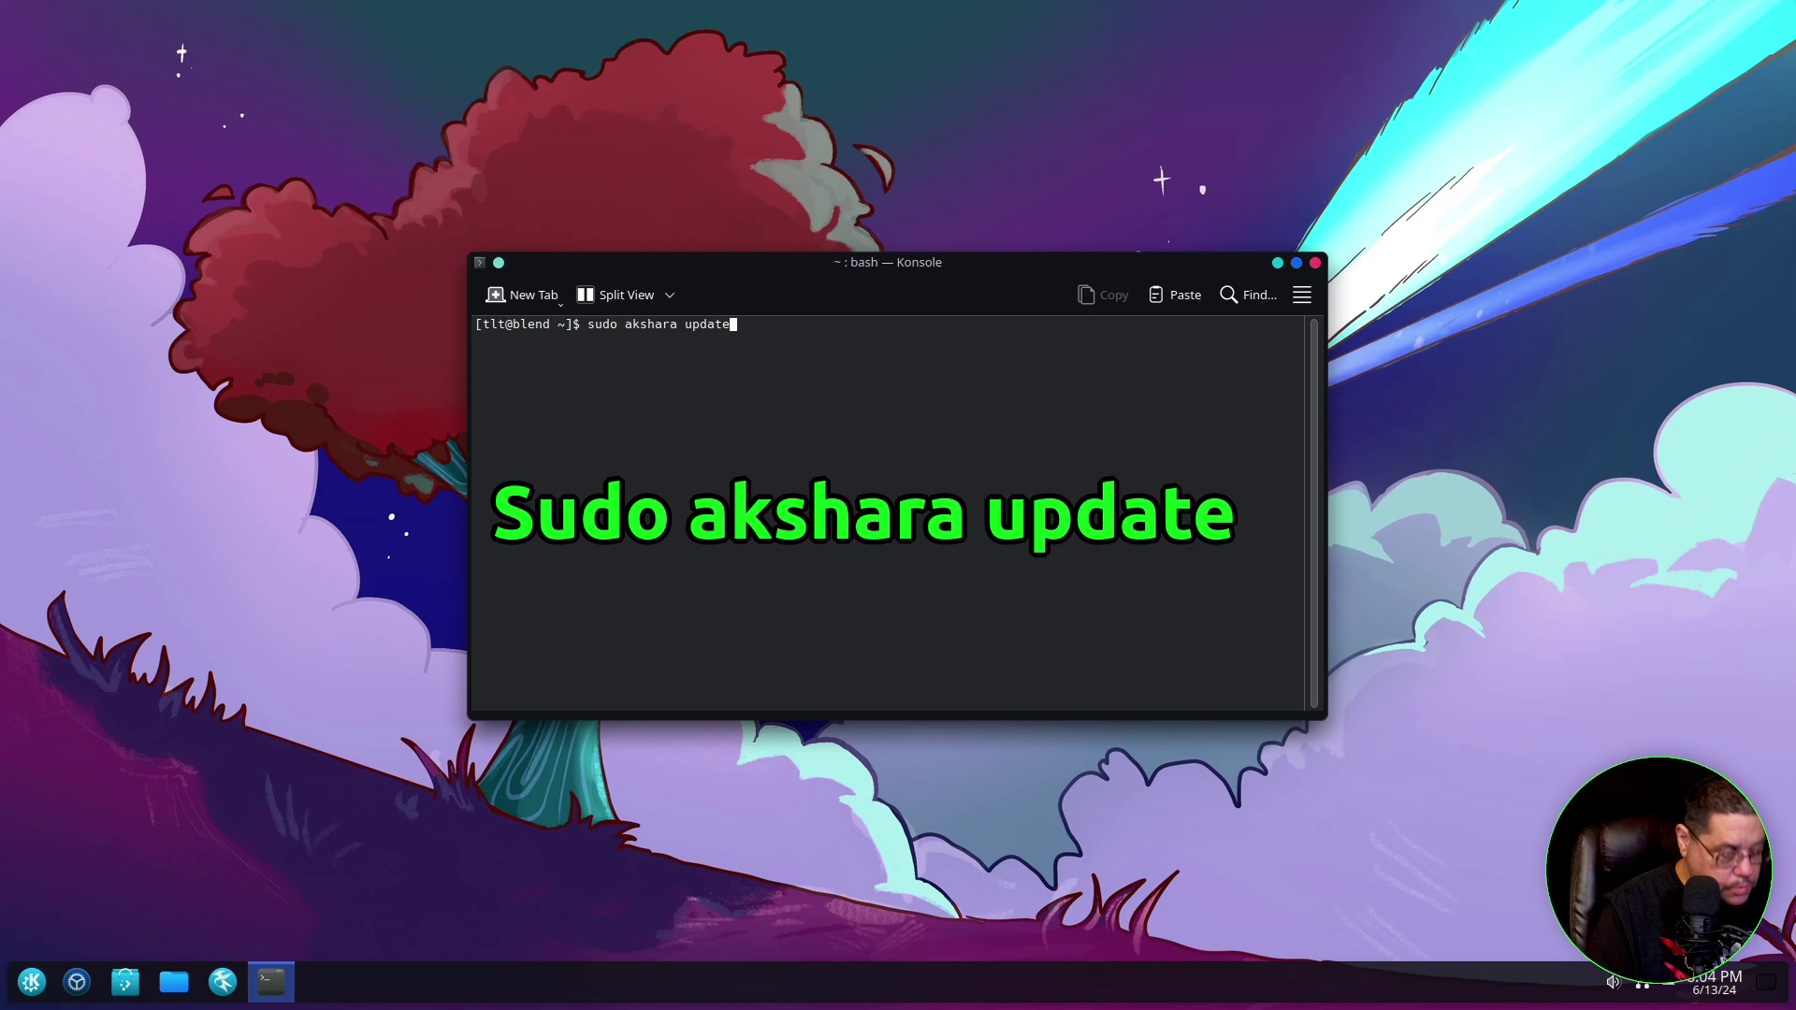
{"action": "key", "text": "Return"}
- Enter the account password, let akshara generate the new rootfs, then close Konsole
{"action": "type", "text": "****"}
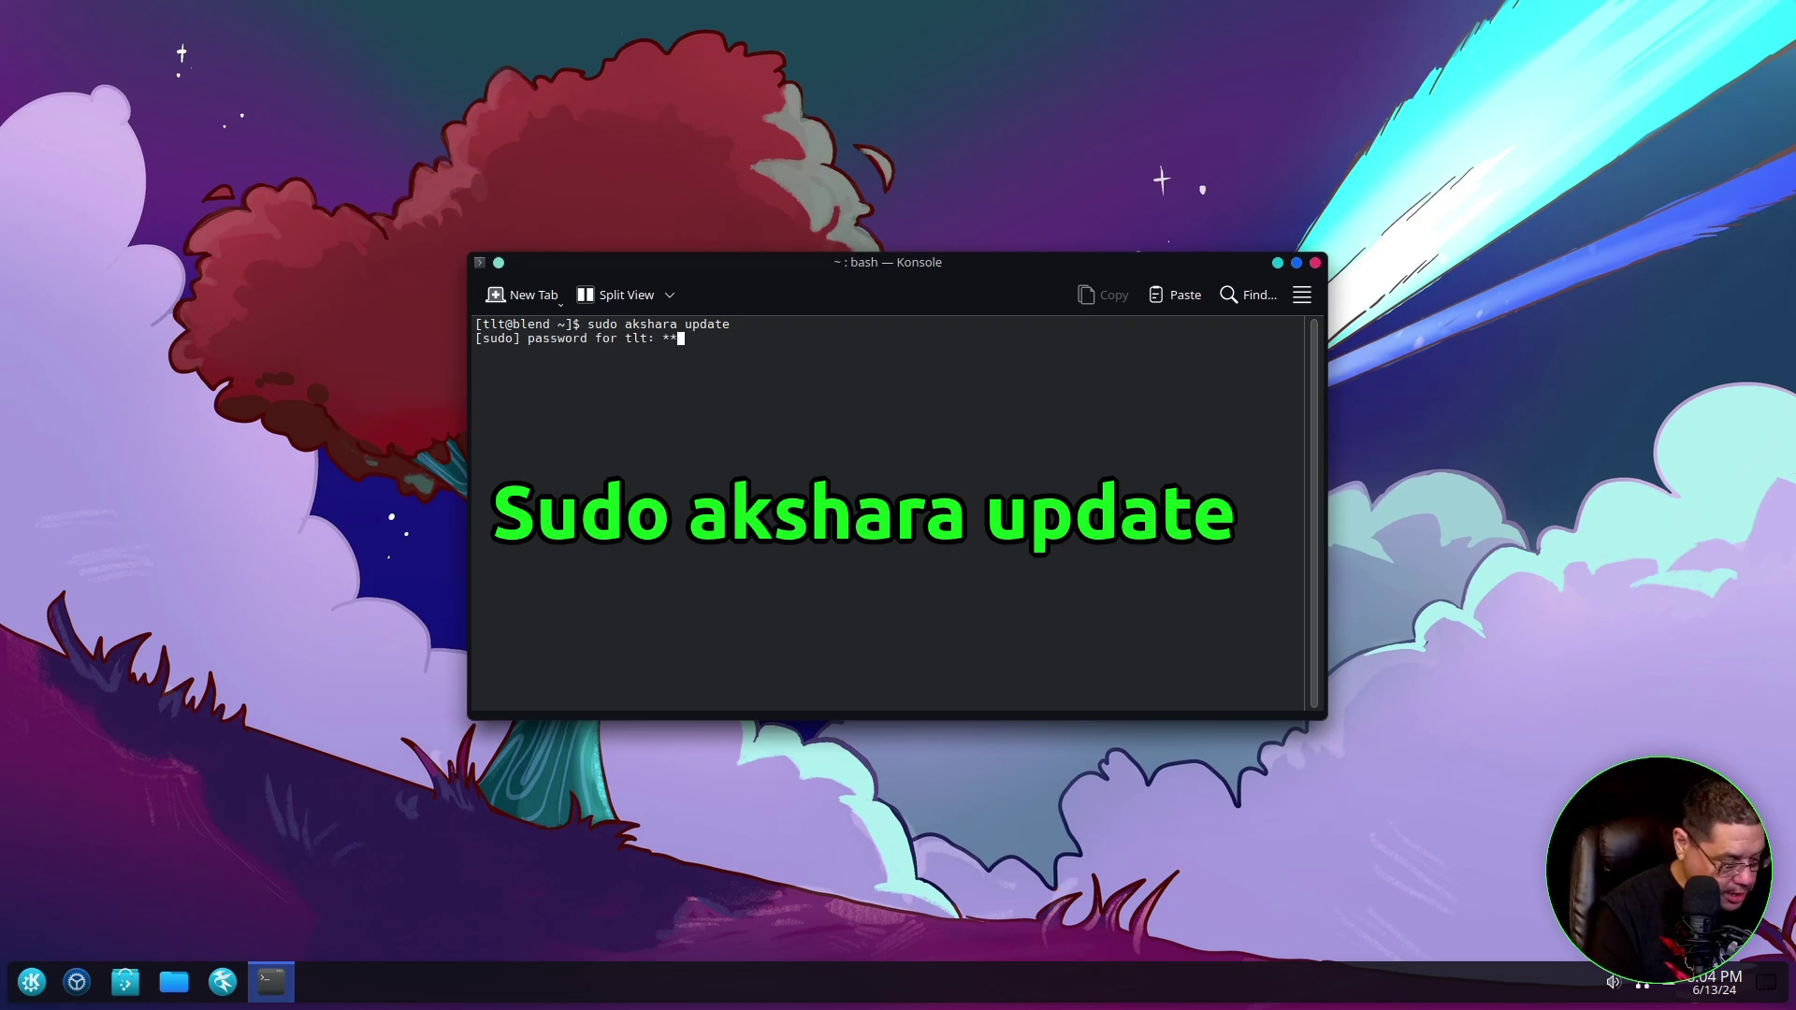
{"action": "key", "text": "Return"}
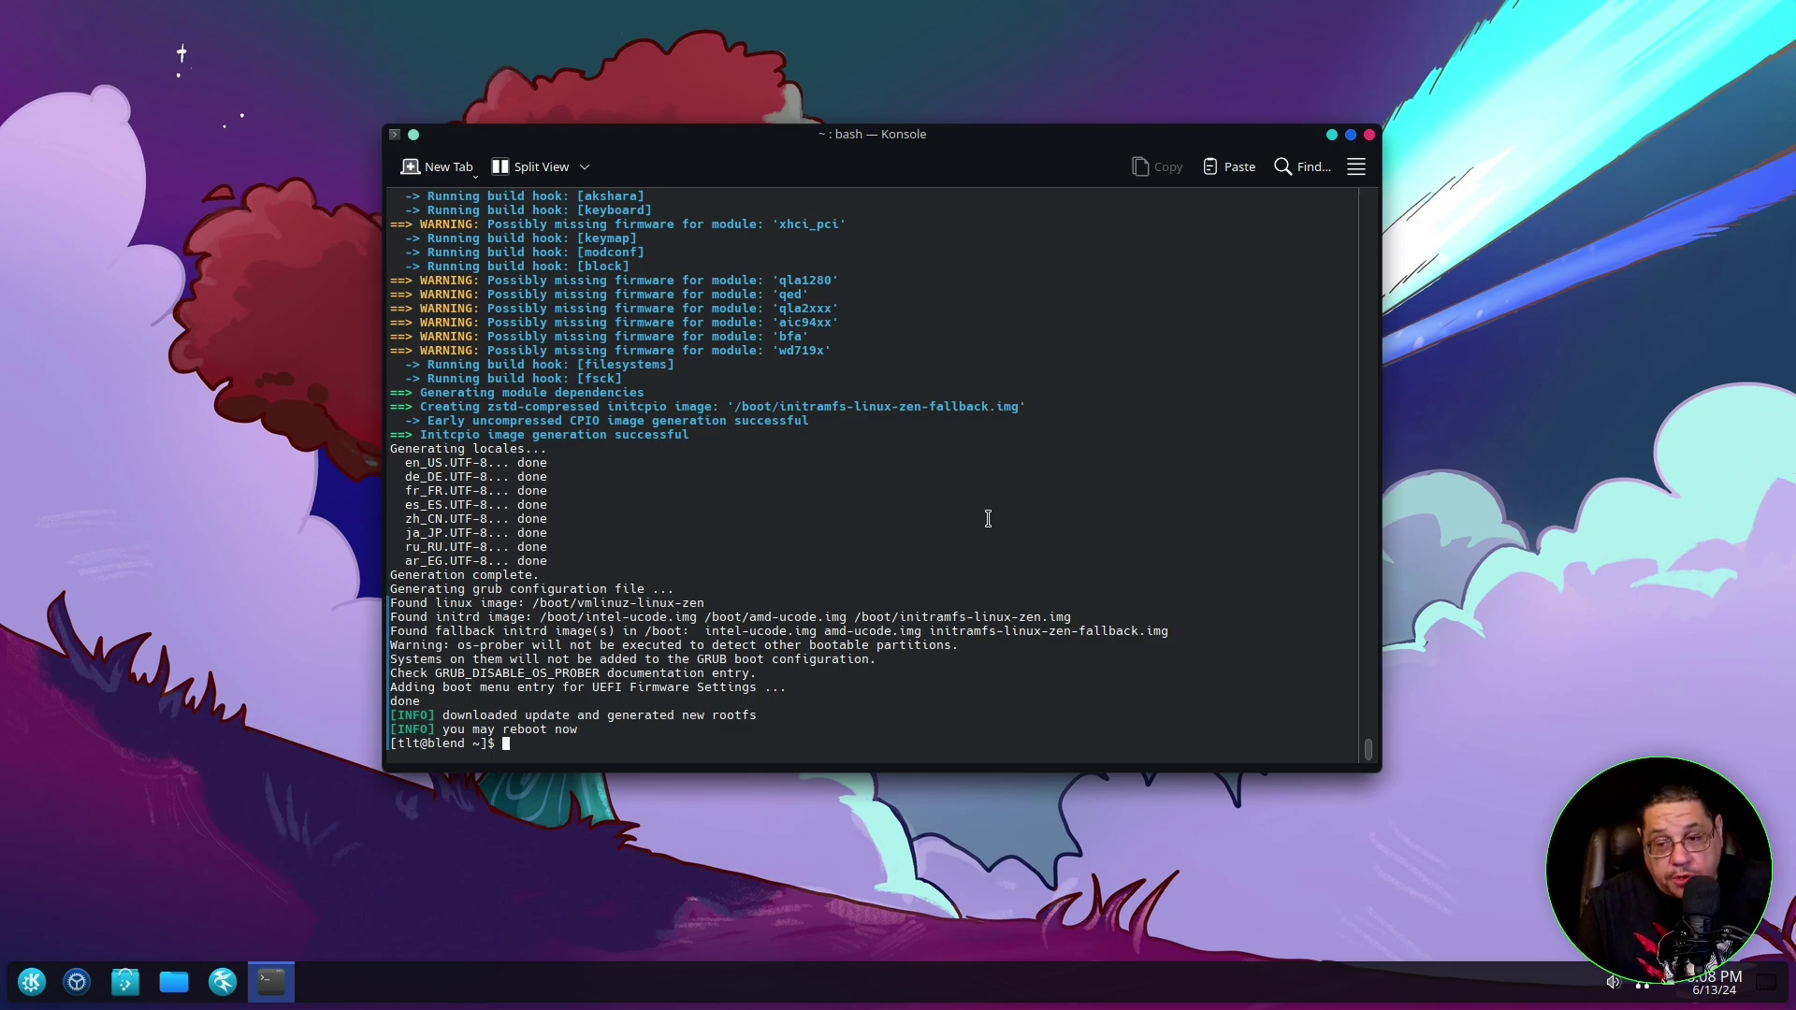
{"action": "left_click", "coordinate": [1369, 136]}
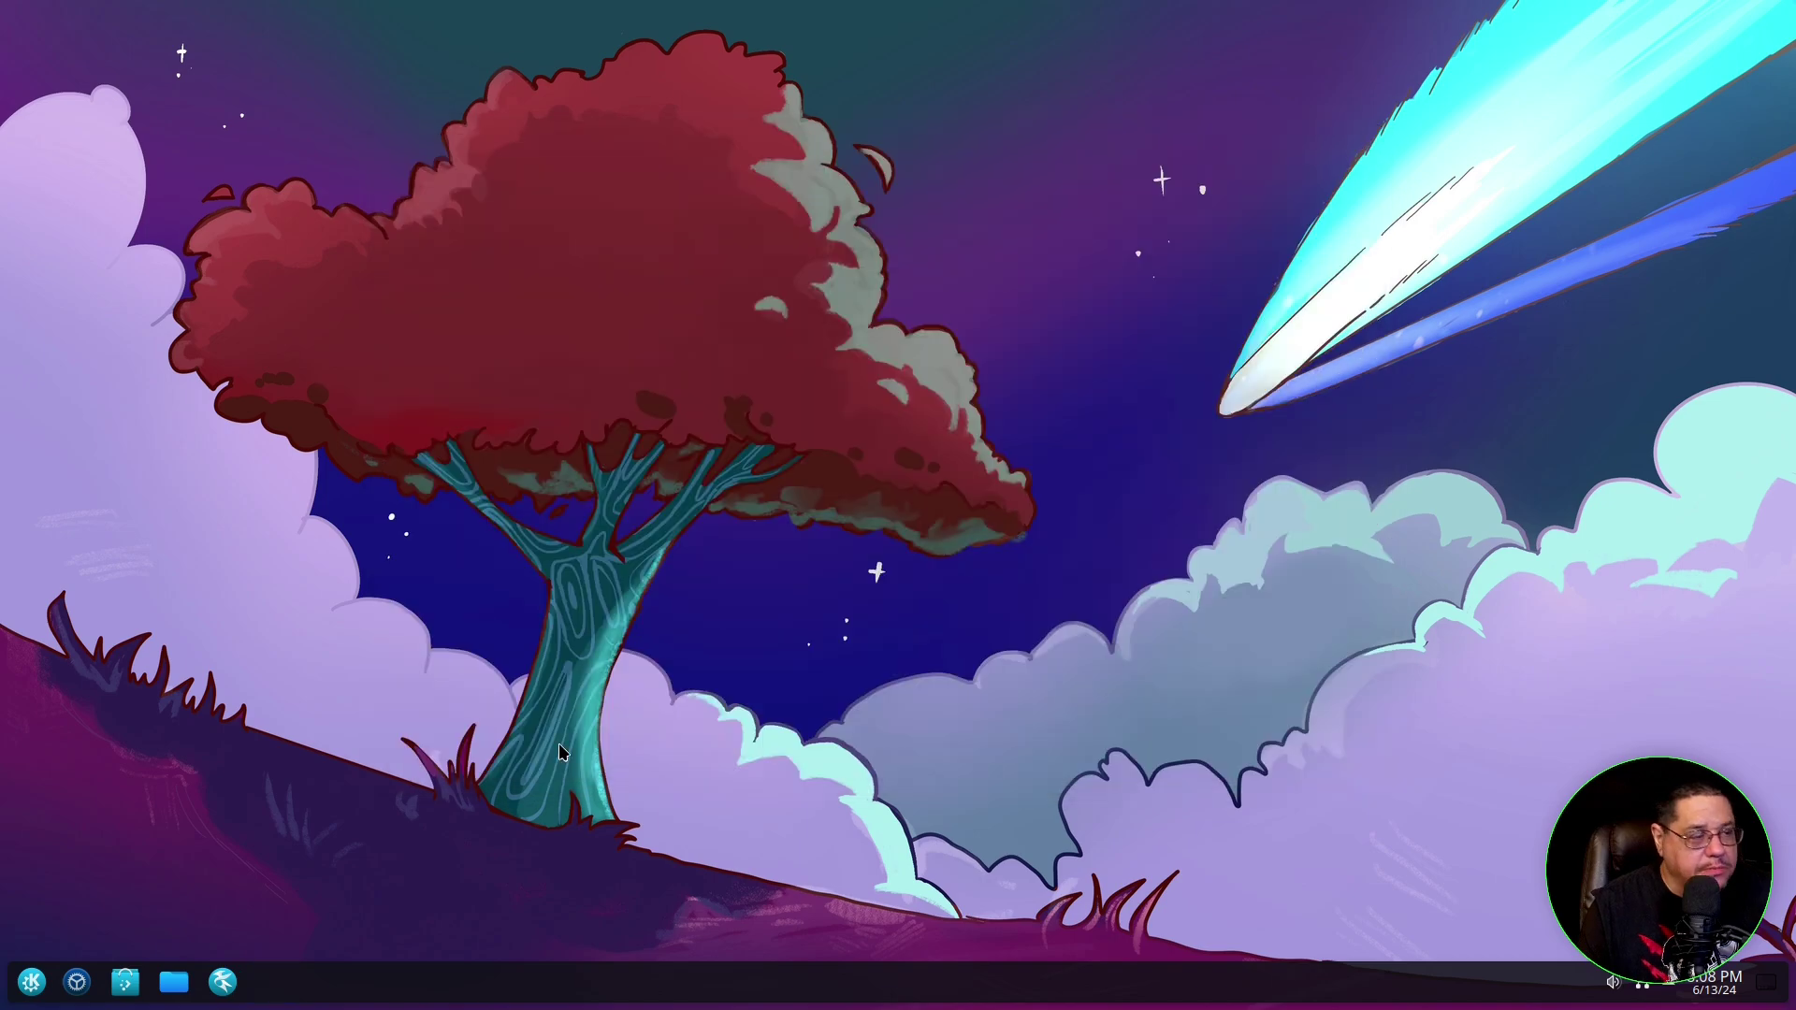
- Reopen the blendOS System settings app from the launcher
{"action": "left_click", "coordinate": [31, 982]}
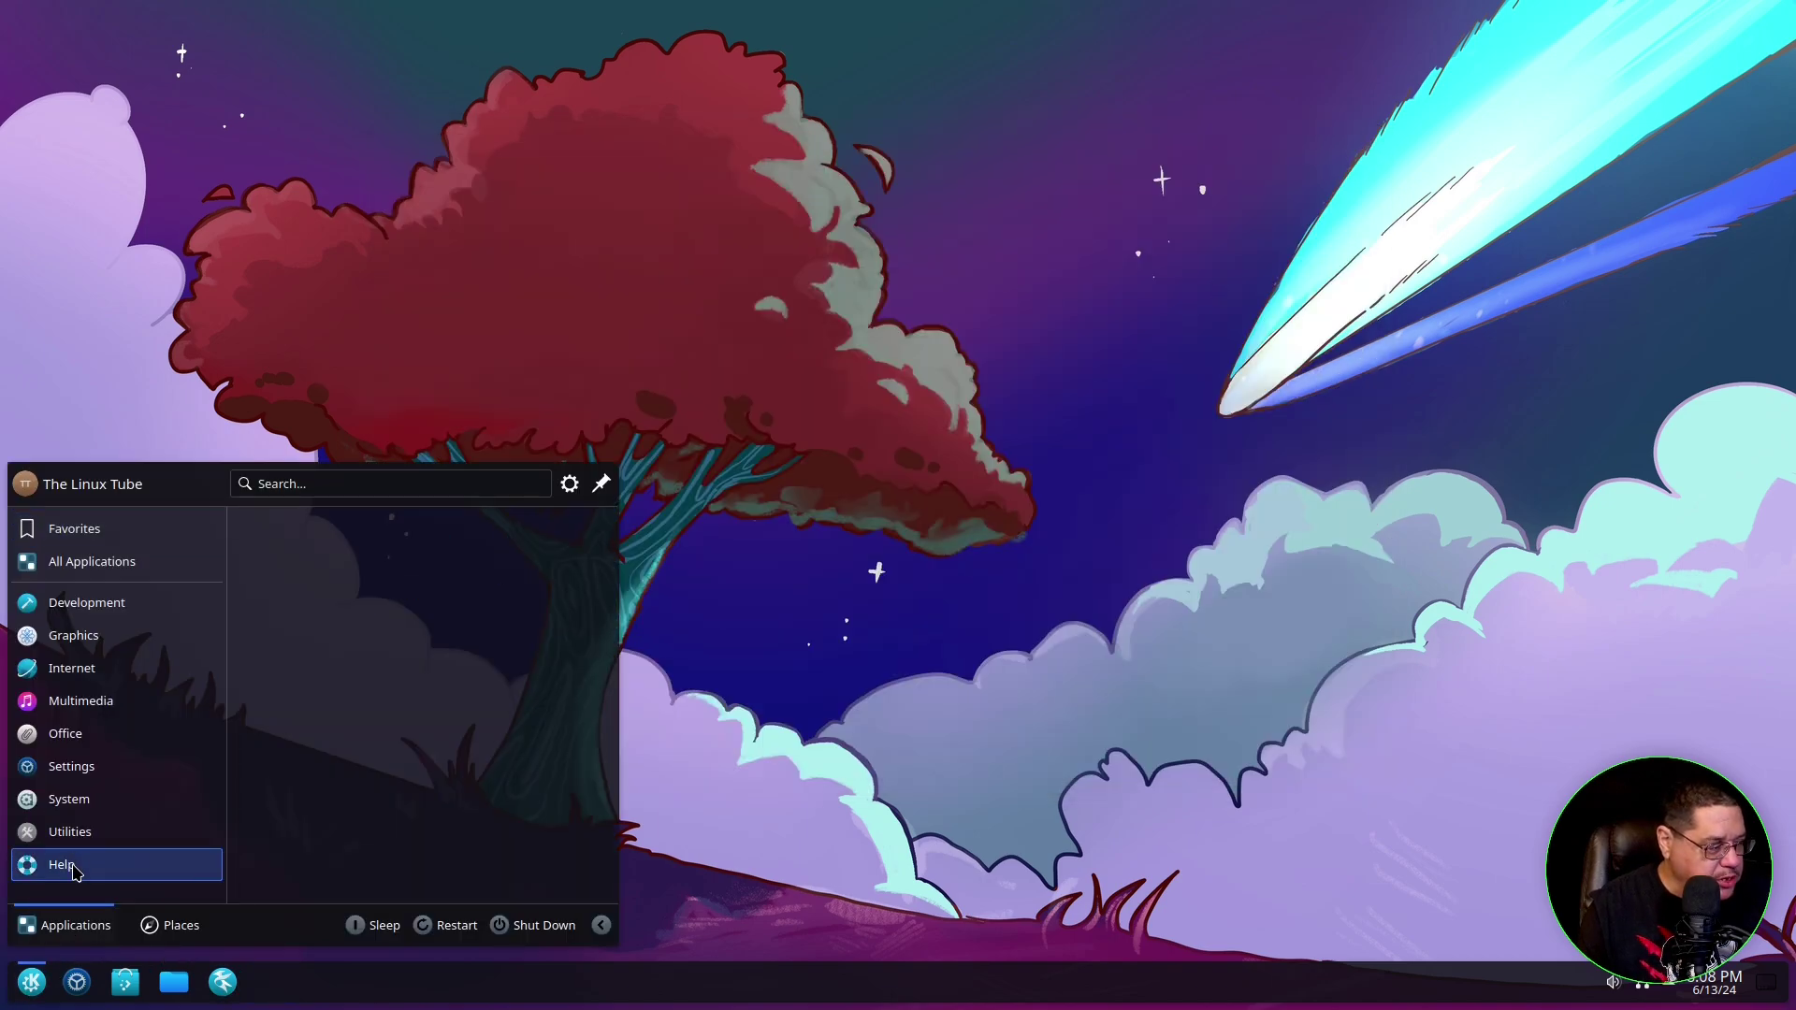
{"action": "mouse_move", "coordinate": [89, 800]}
{"action": "scroll", "coordinate": [394, 810], "scroll_direction": "down", "scroll_amount": 3}
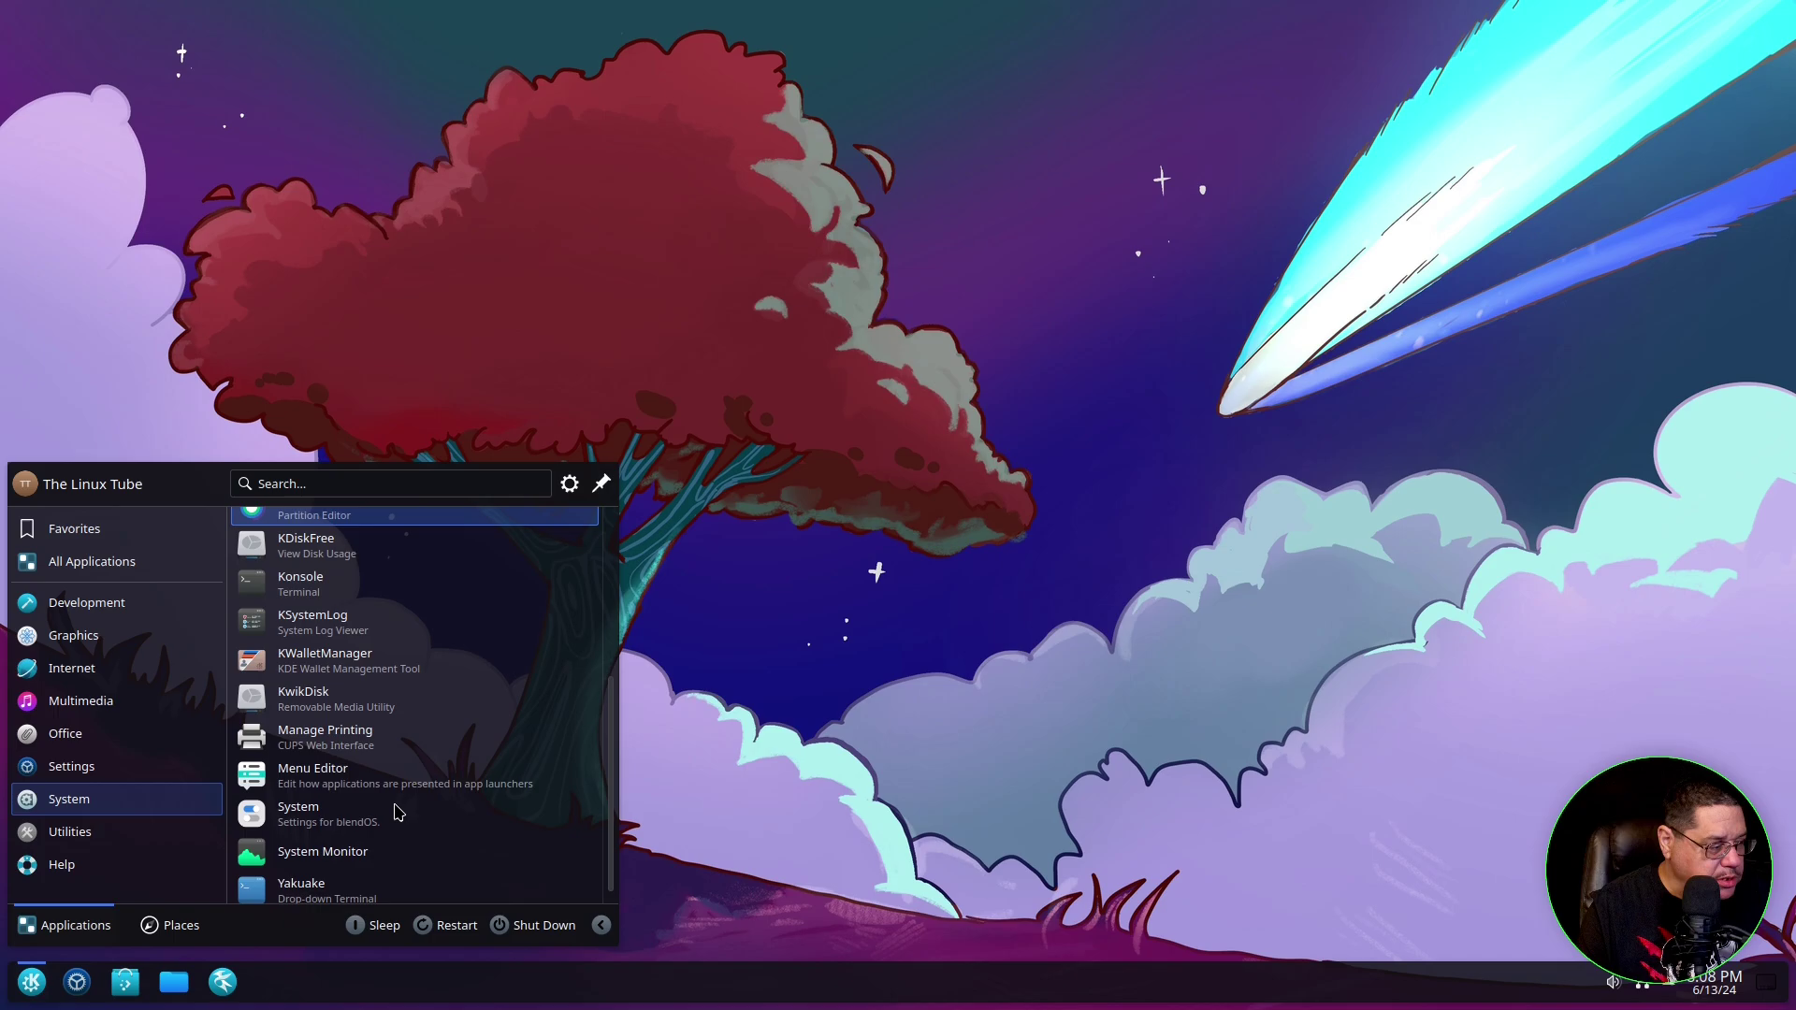
{"action": "left_click", "coordinate": [391, 810]}
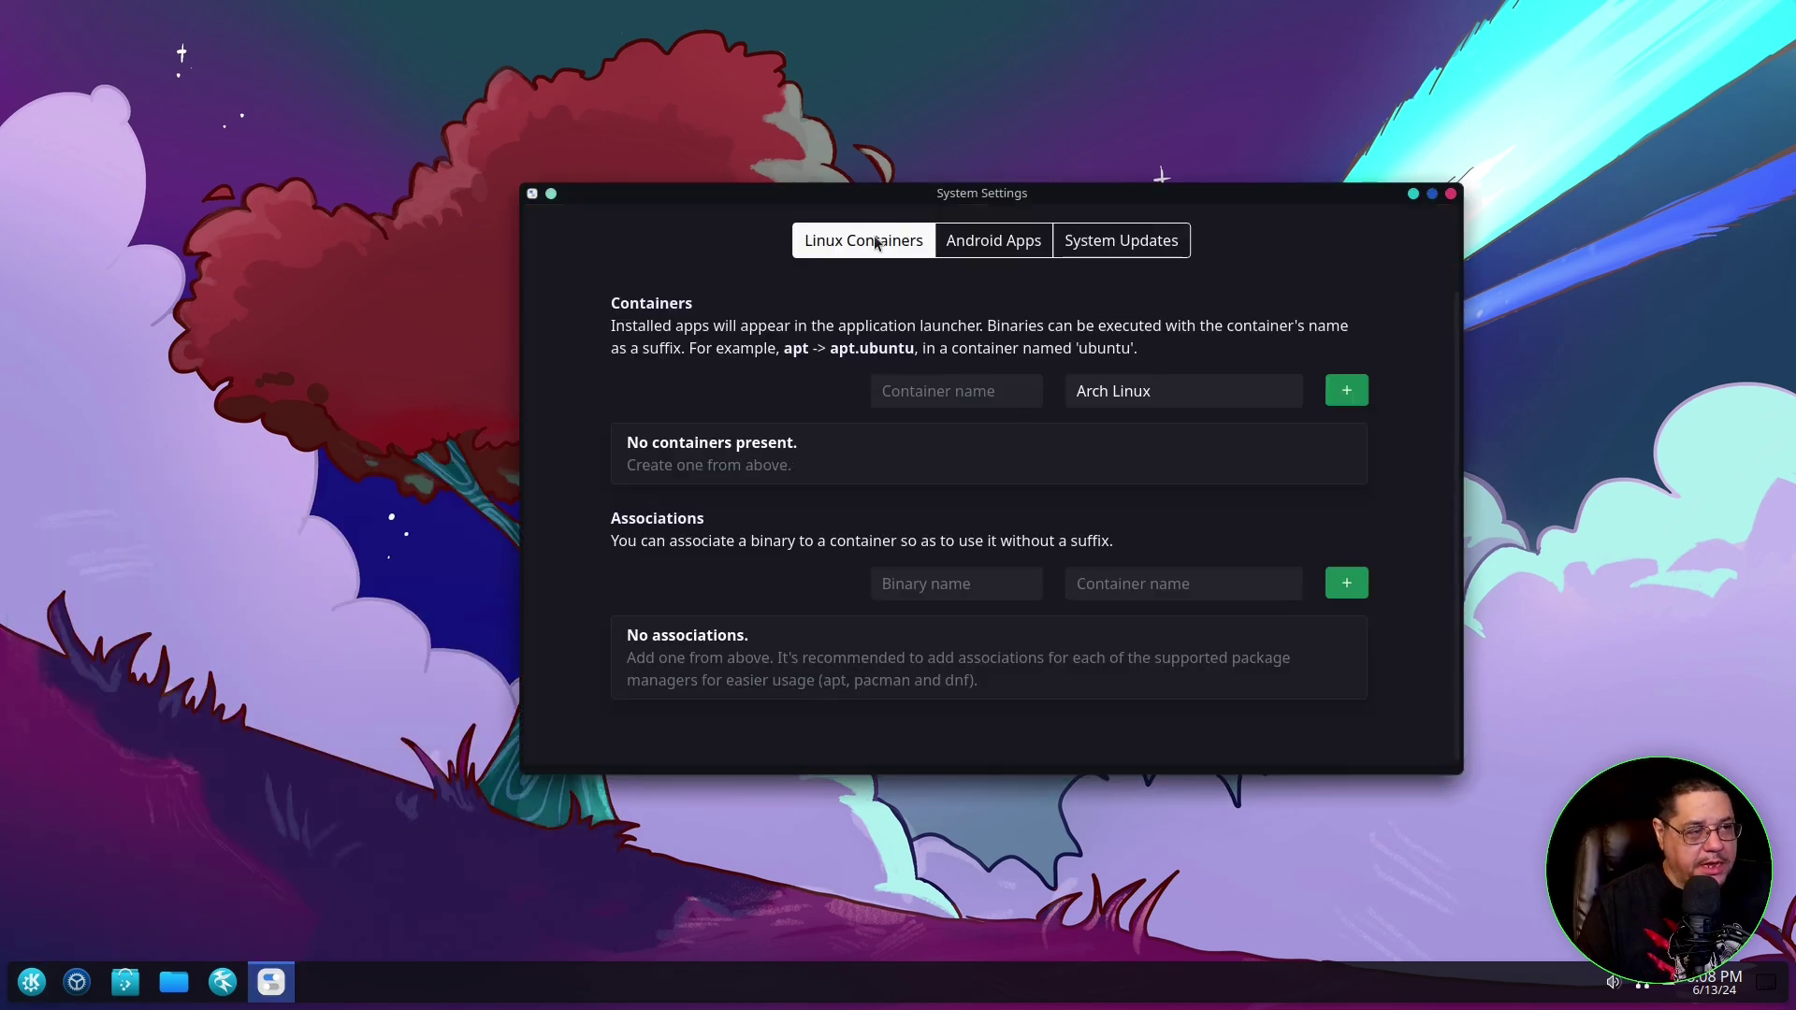
- Check the Android Apps and System Updates tabs, ending on Linux Containers
{"action": "left_click", "coordinate": [1015, 245]}
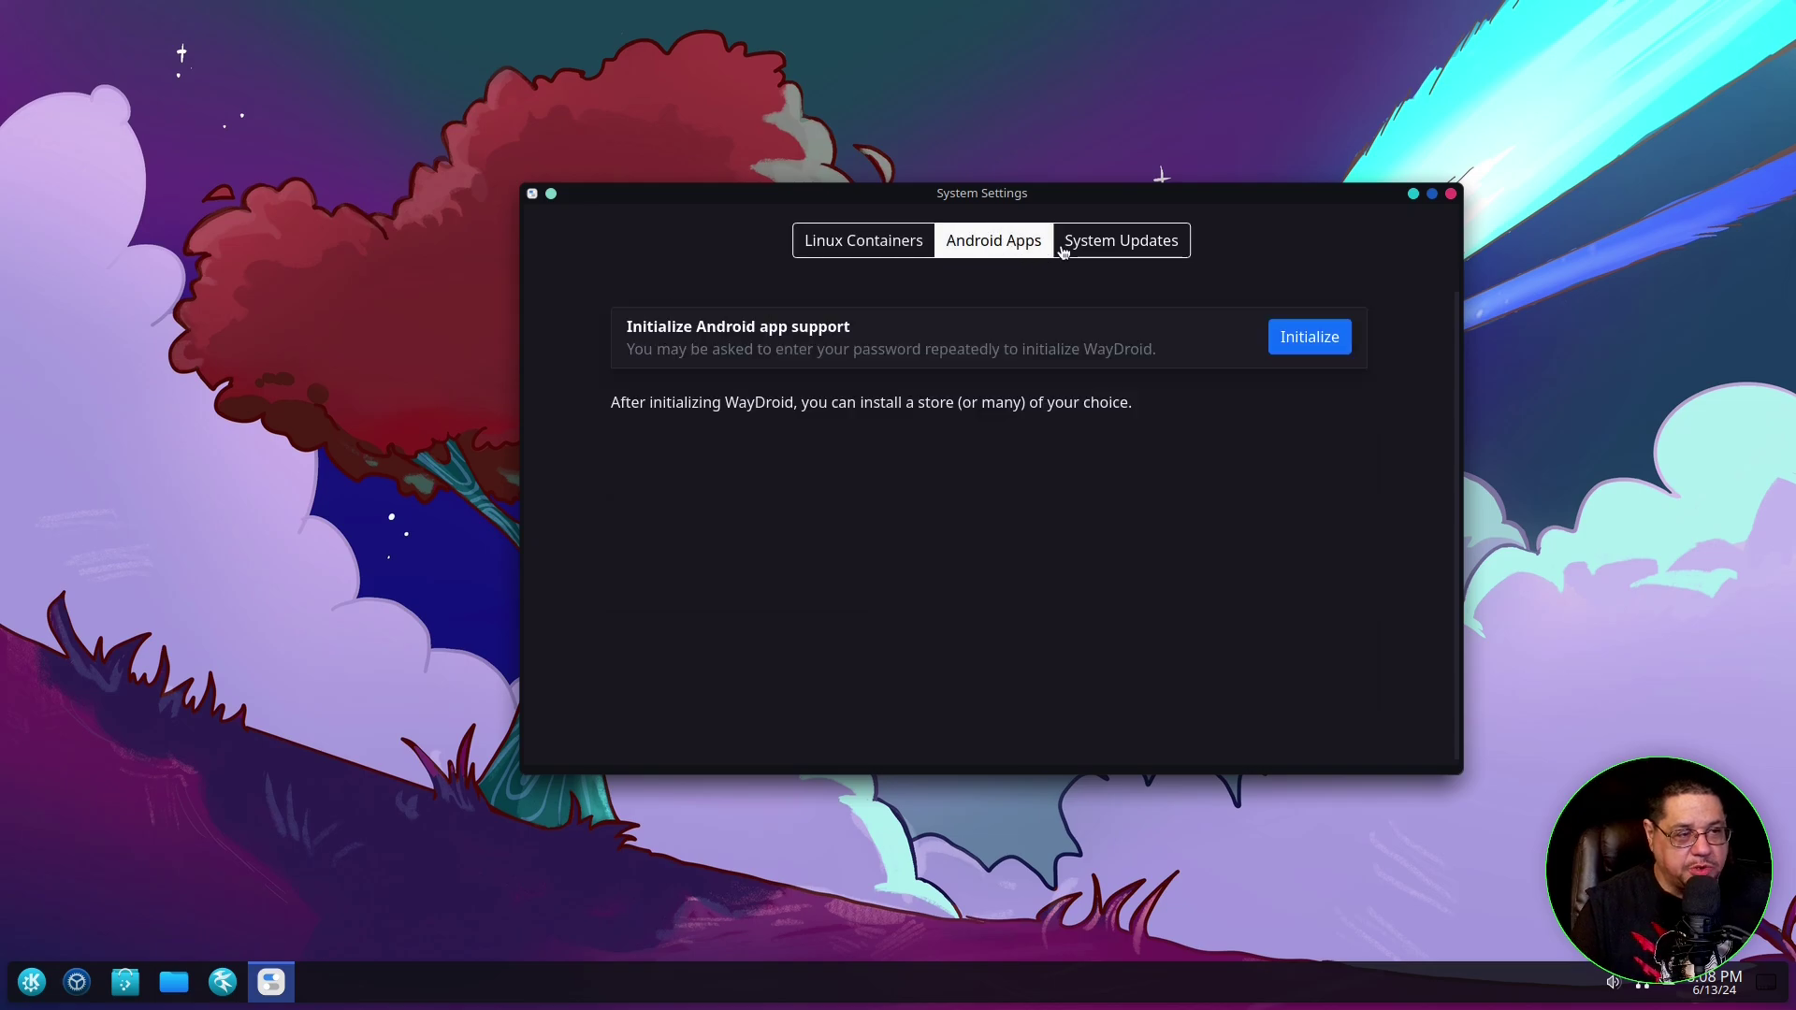
{"action": "left_click", "coordinate": [1162, 249]}
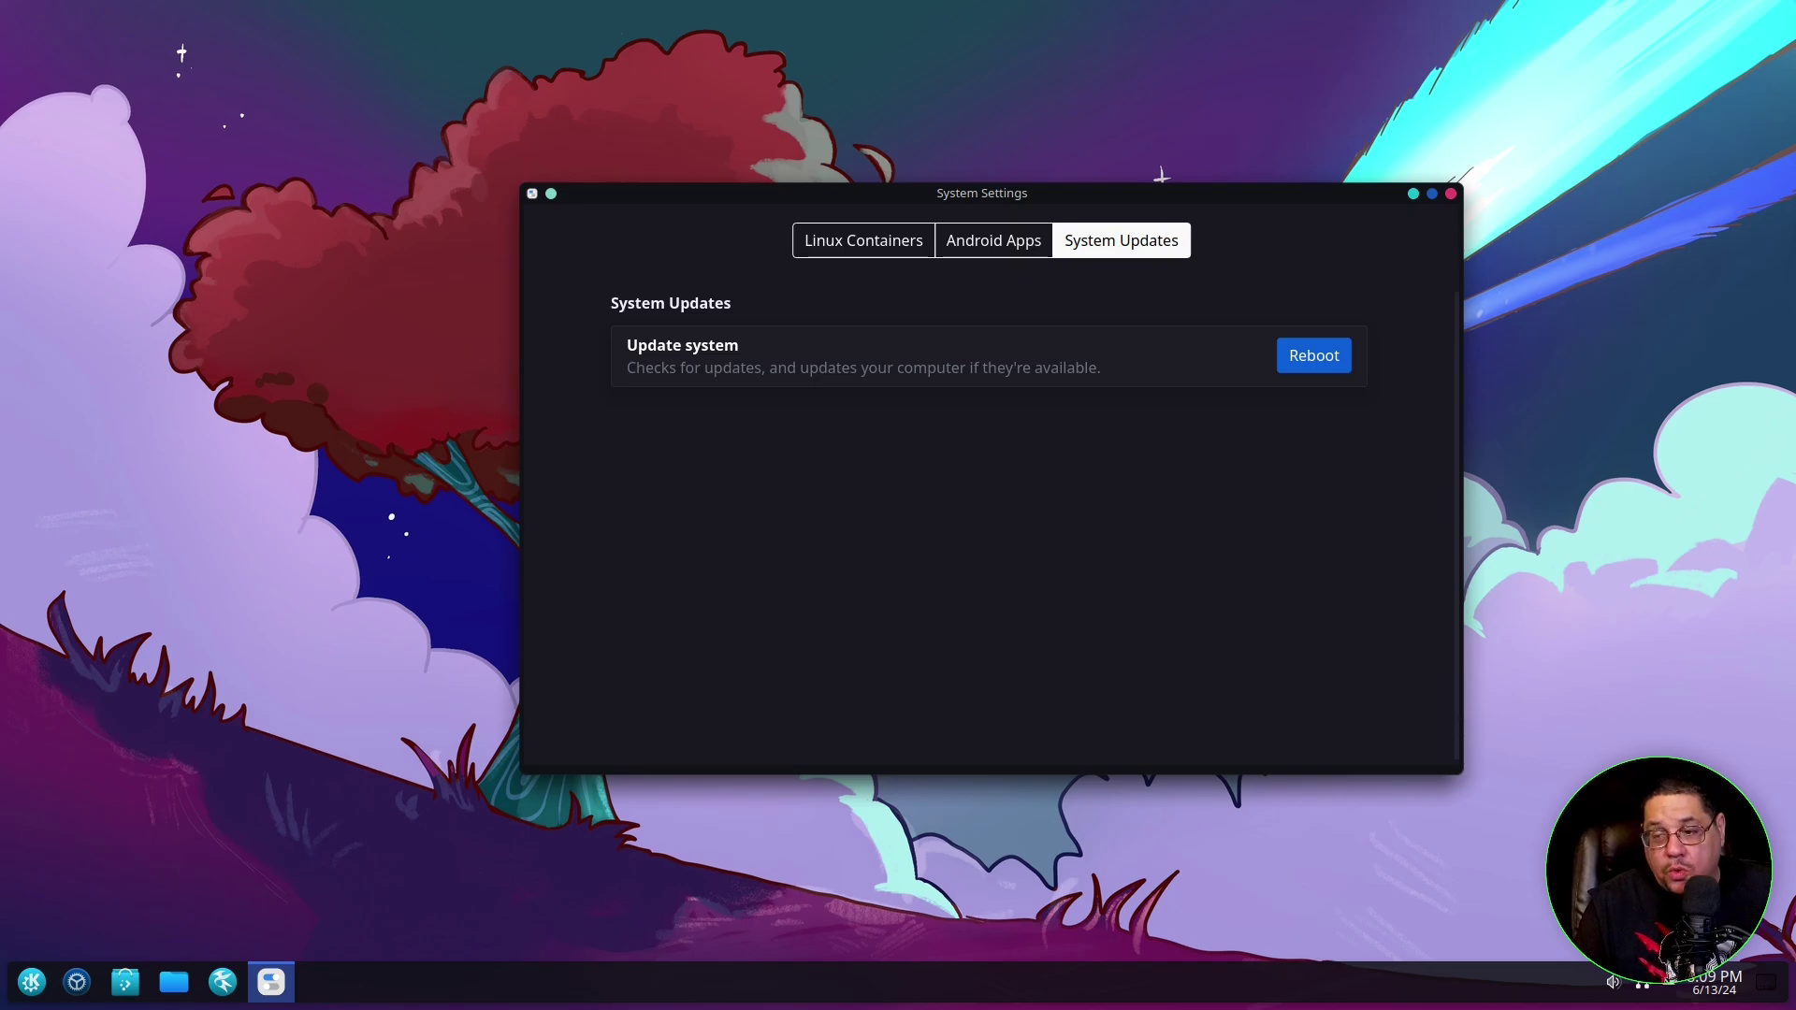
{"action": "left_click", "coordinate": [999, 246]}
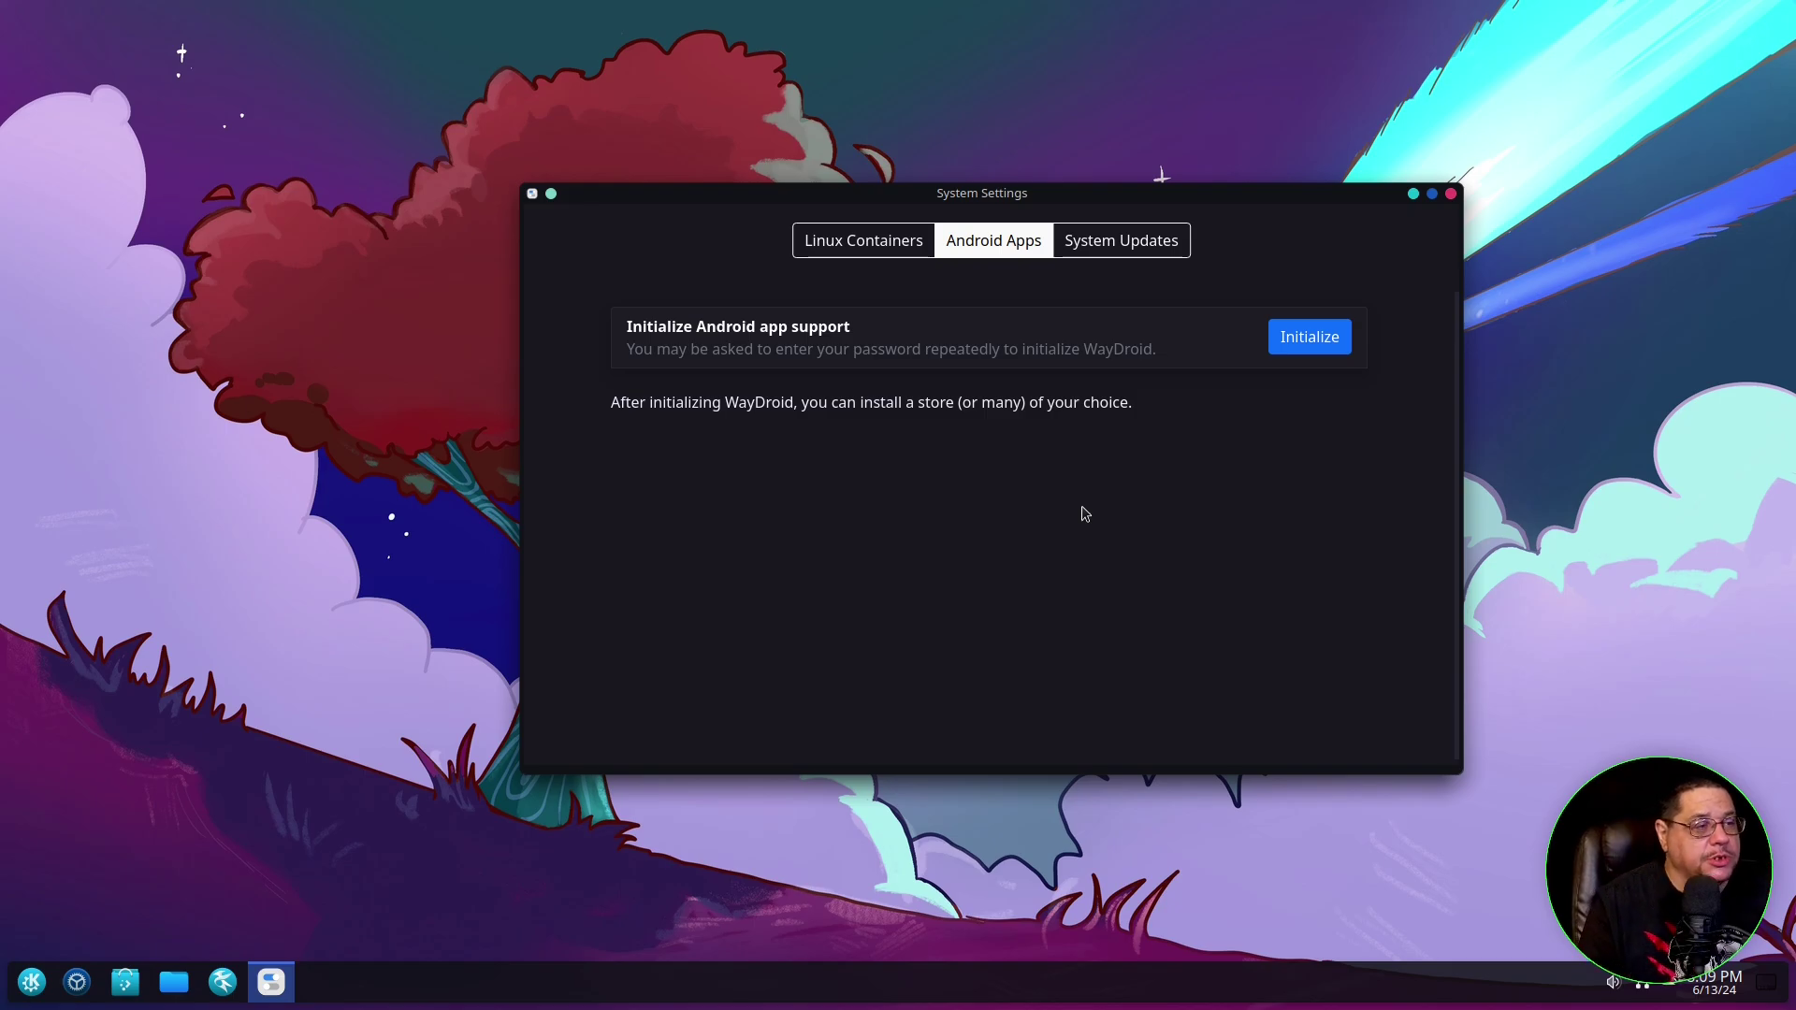
{"action": "left_click", "coordinate": [900, 242]}
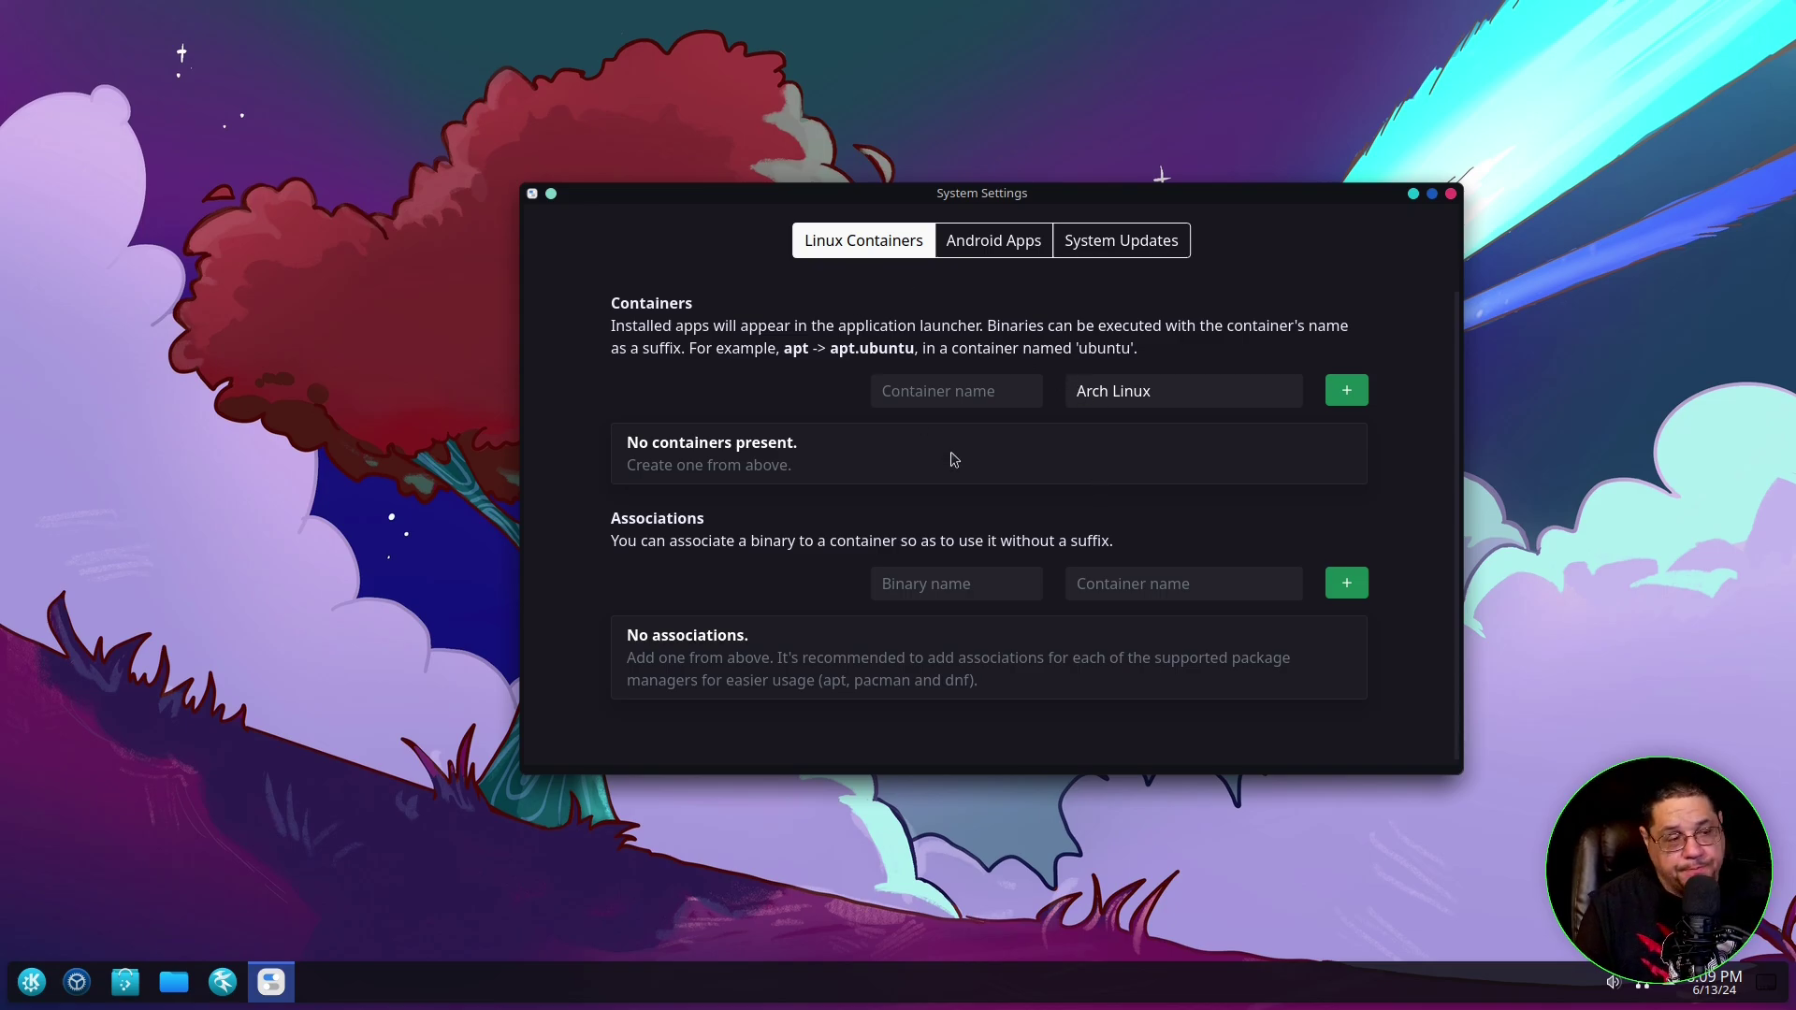
- Name the new Arch Linux container 'Pacman', correcting the mistyped letters
{"action": "left_click", "coordinate": [937, 391]}
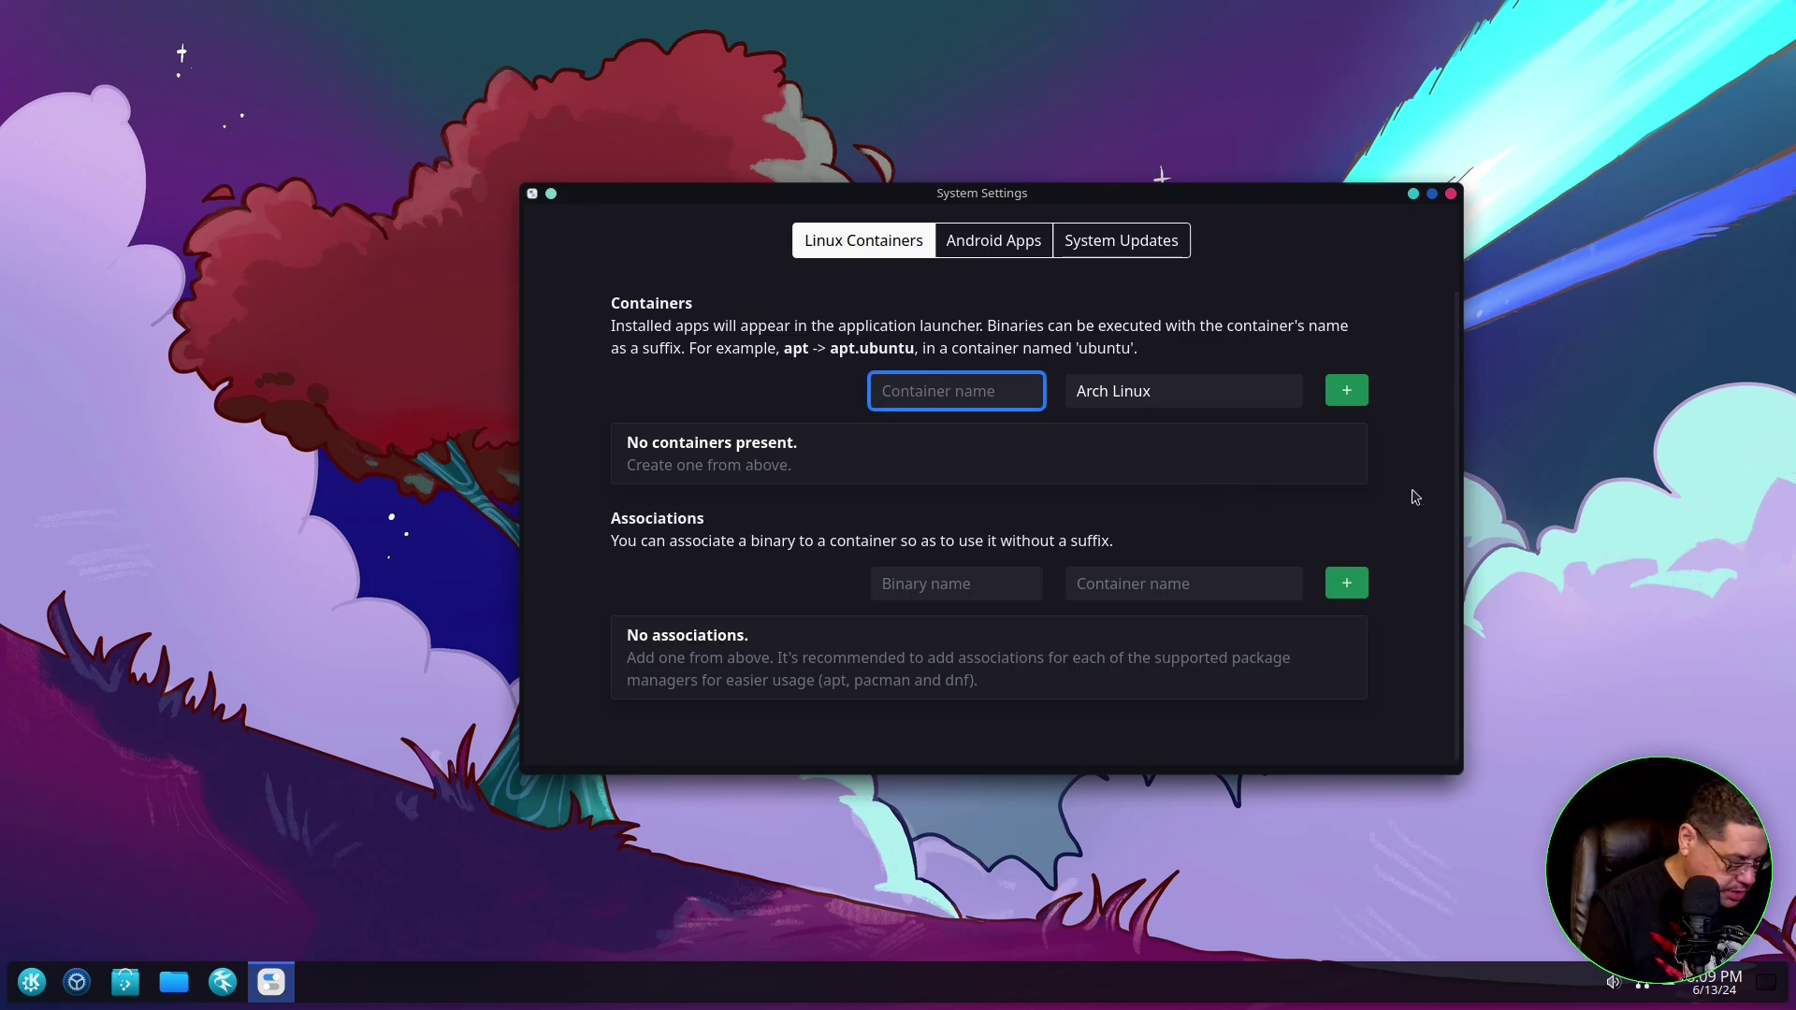
{"action": "type", "text": "PA"}
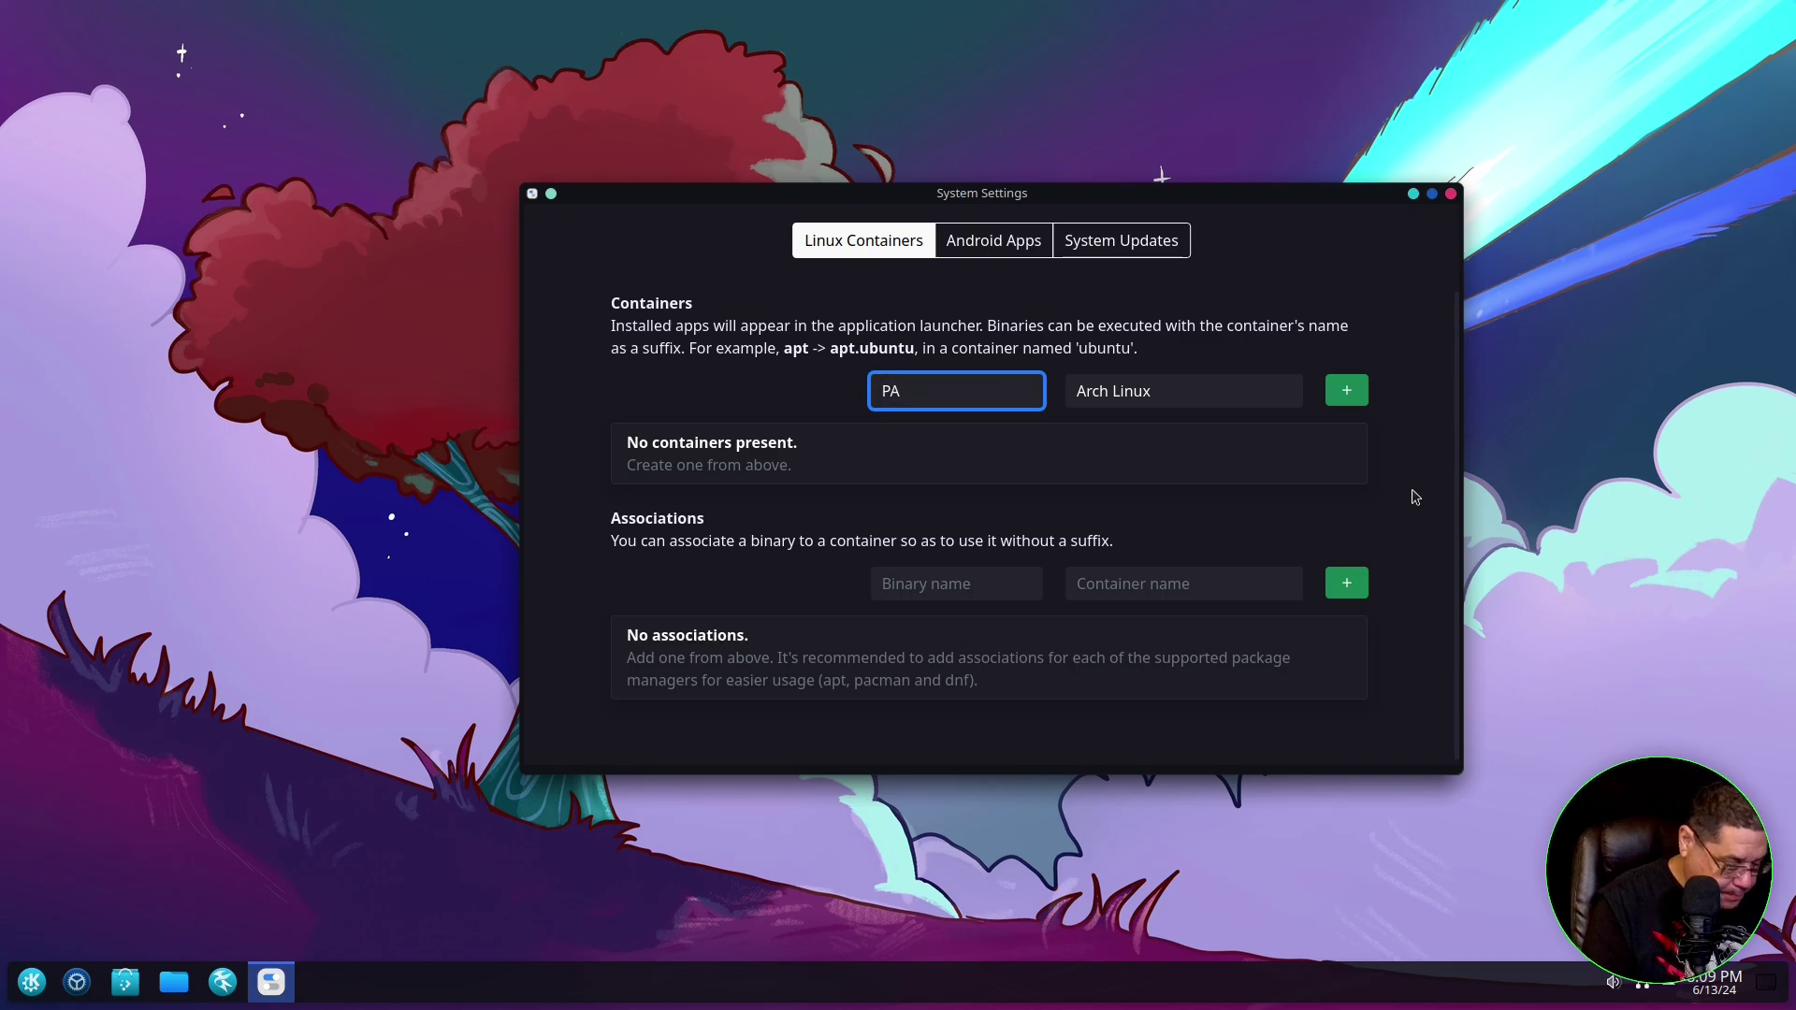
{"action": "type", "text": "camn"}
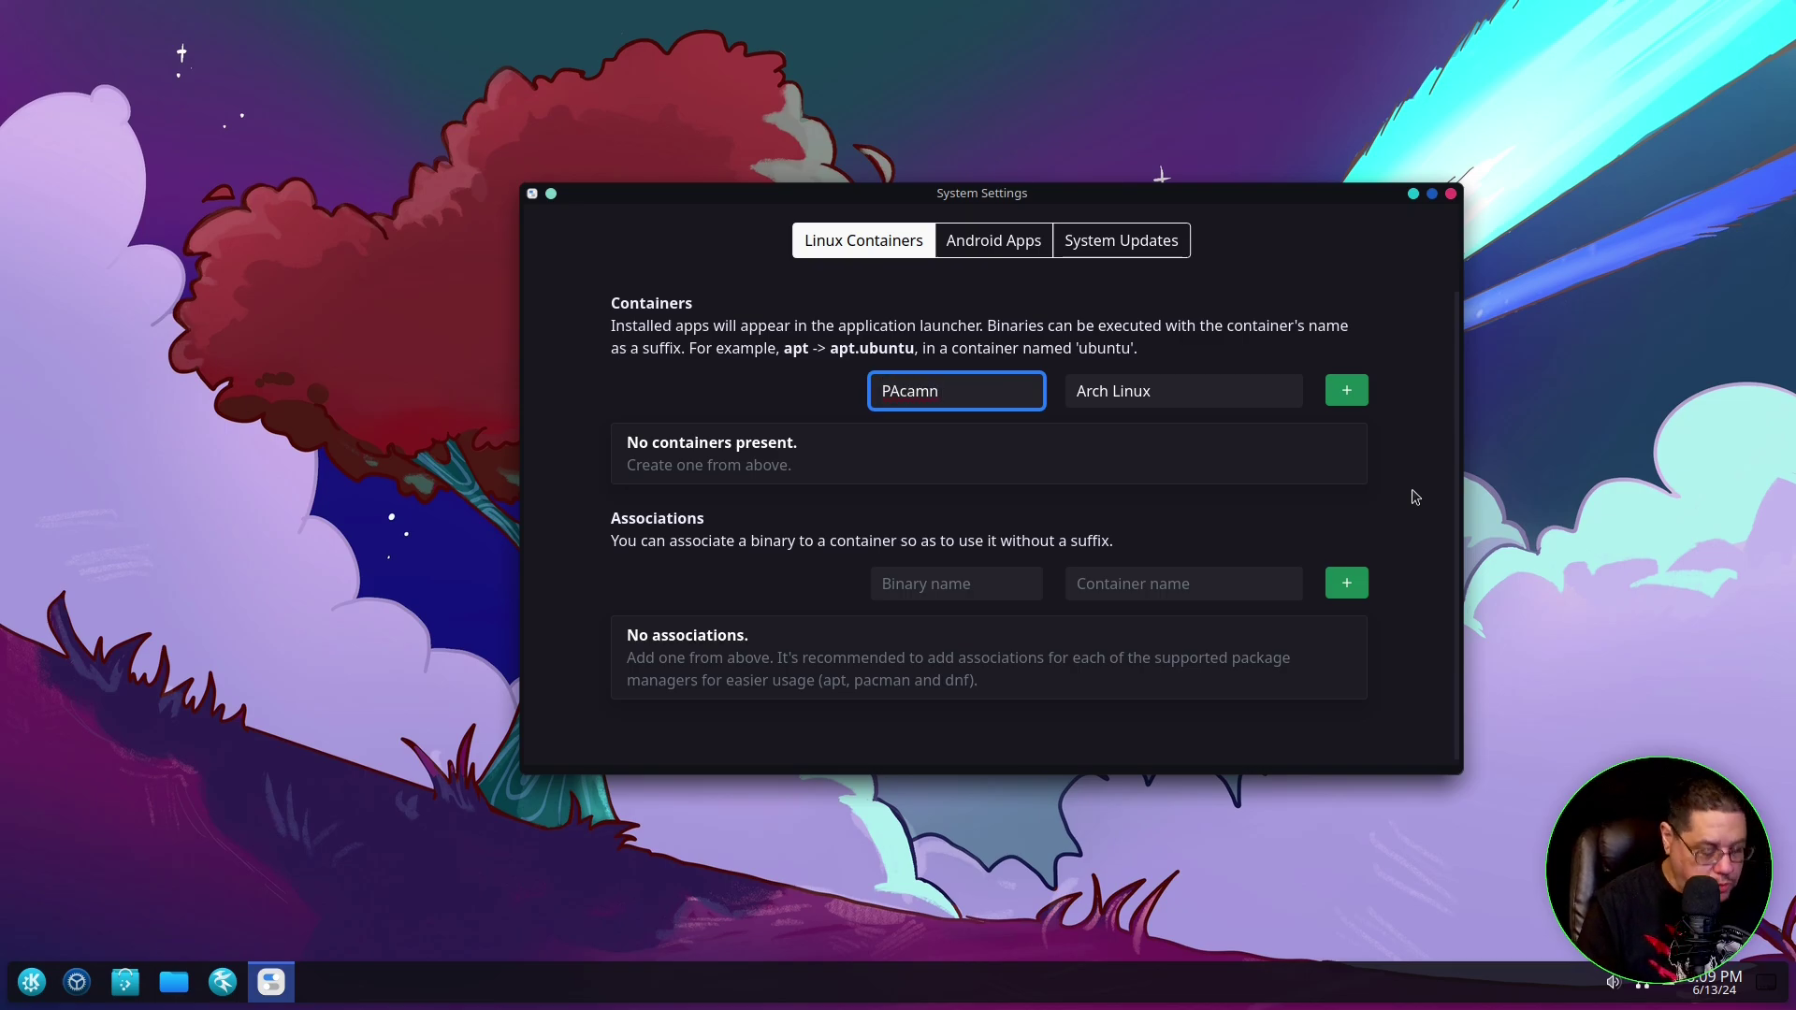
{"action": "key", "text": "BackSpace"}
{"action": "key", "text": "BackSpace"}
{"action": "key", "text": "BackSpace"}
{"action": "key", "text": "BackSpace"}
{"action": "key", "text": "BackSpace"}
{"action": "key", "text": "BackSpace"}
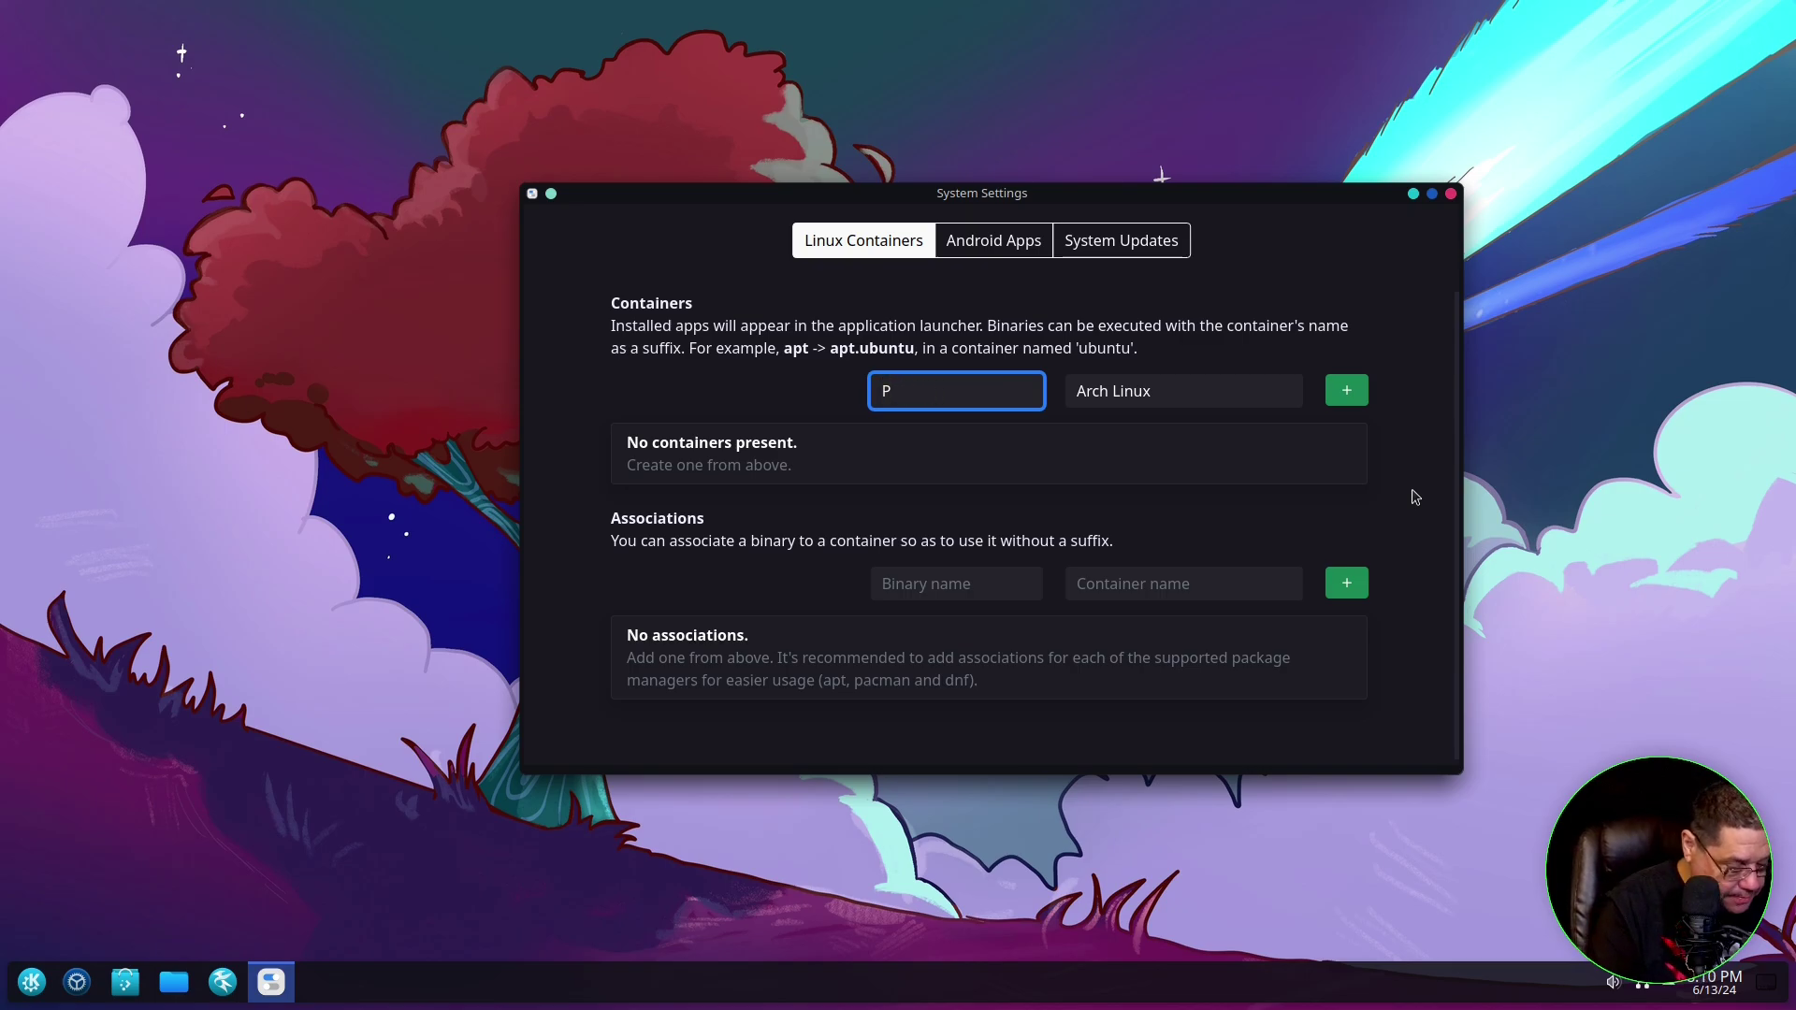
{"action": "type", "text": "acamn"}
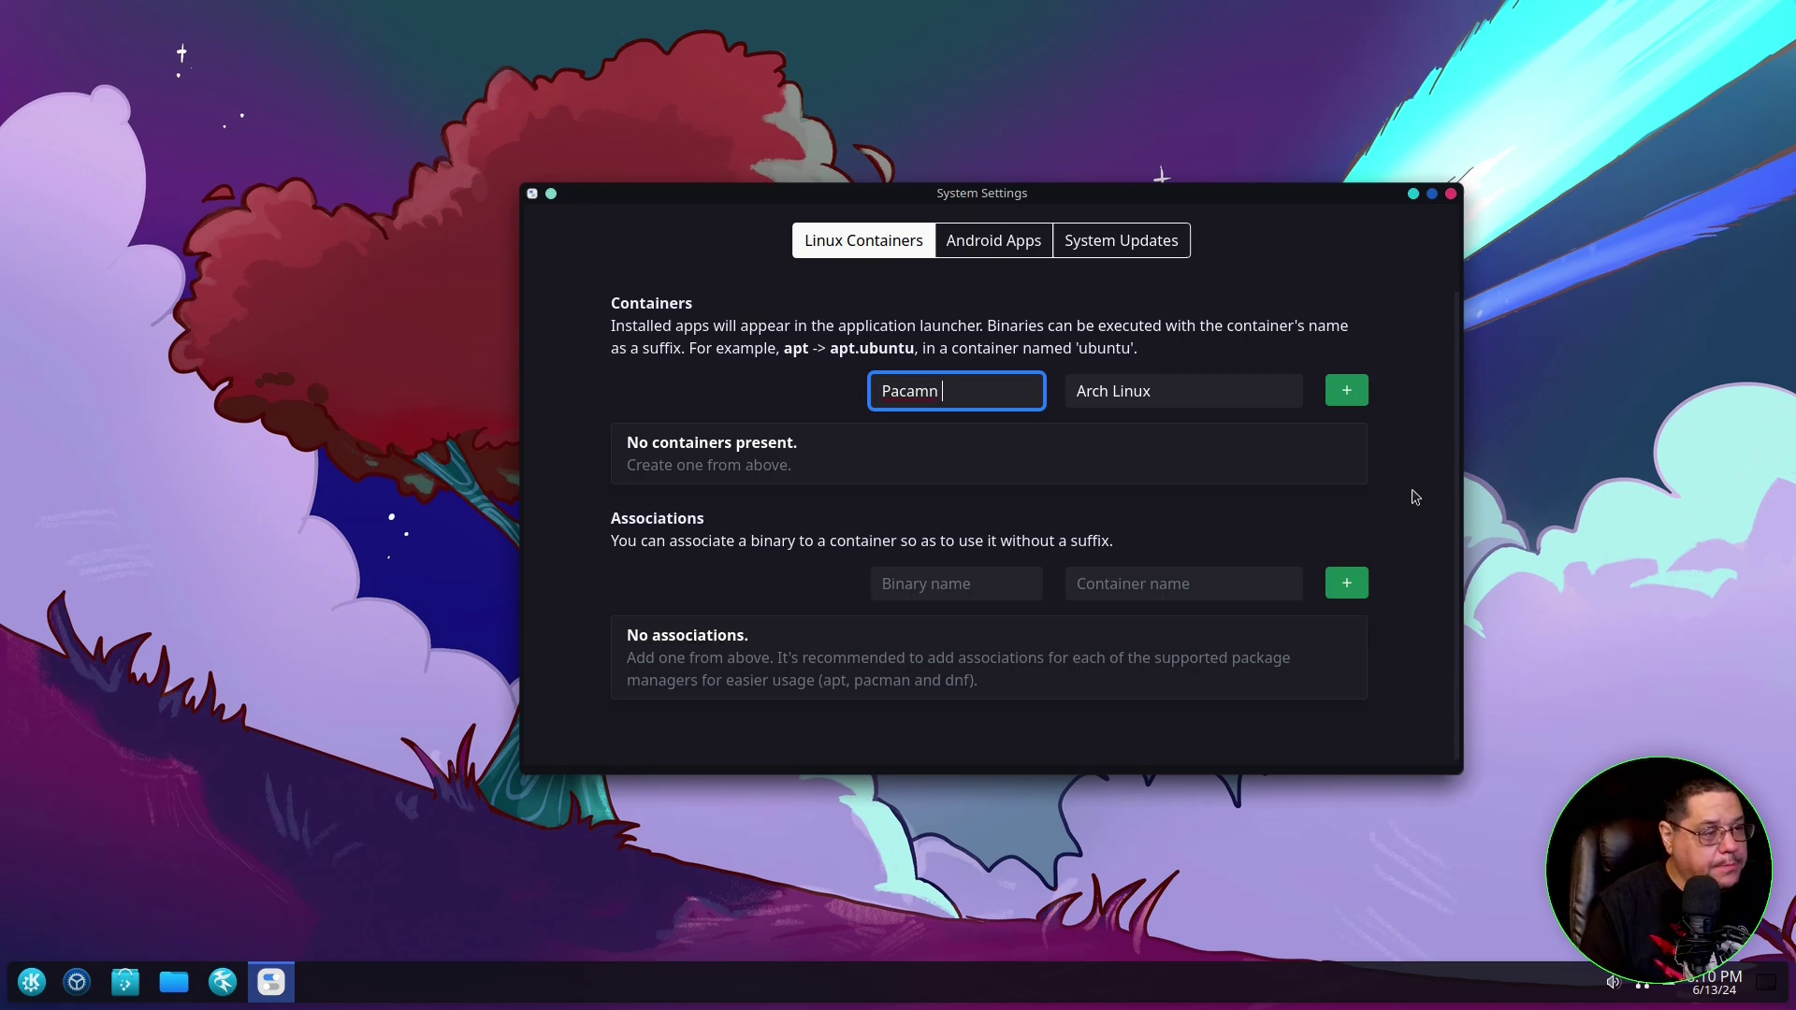
{"action": "key", "text": "BackSpace"}
{"action": "key", "text": "BackSpace"}
{"action": "key", "text": "BackSpace"}
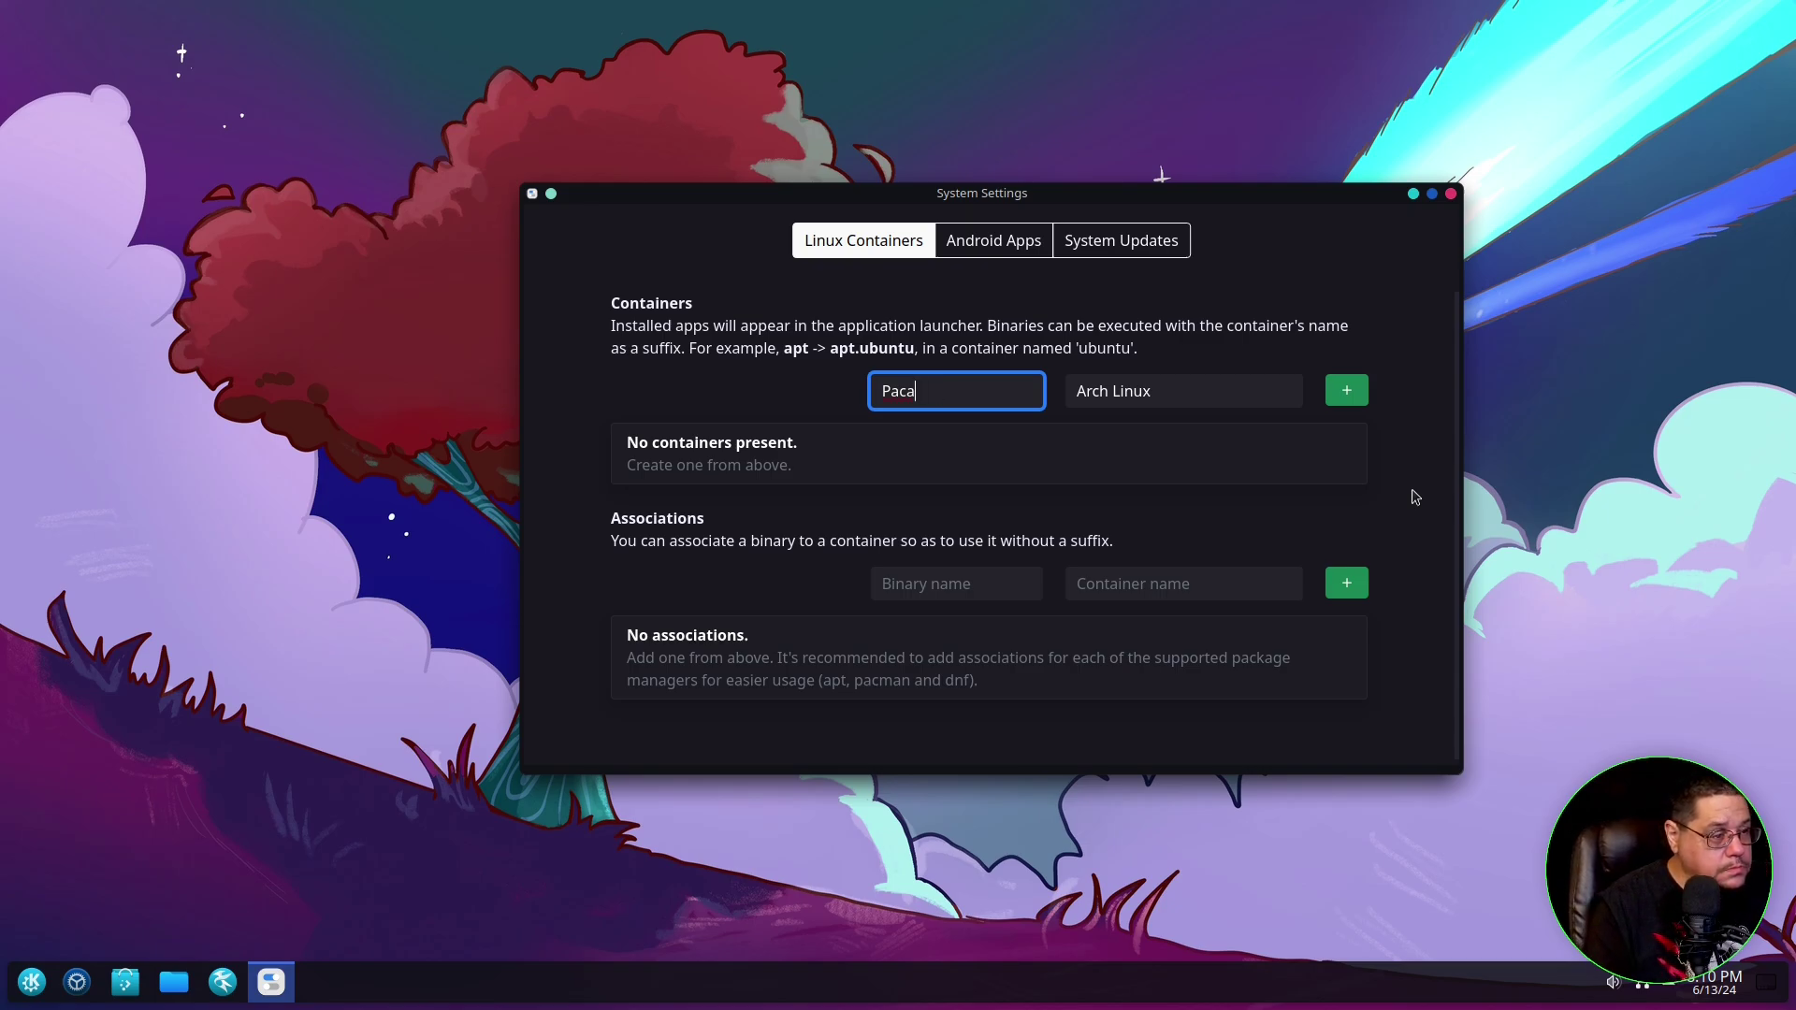
{"action": "key", "text": "BackSpace"}
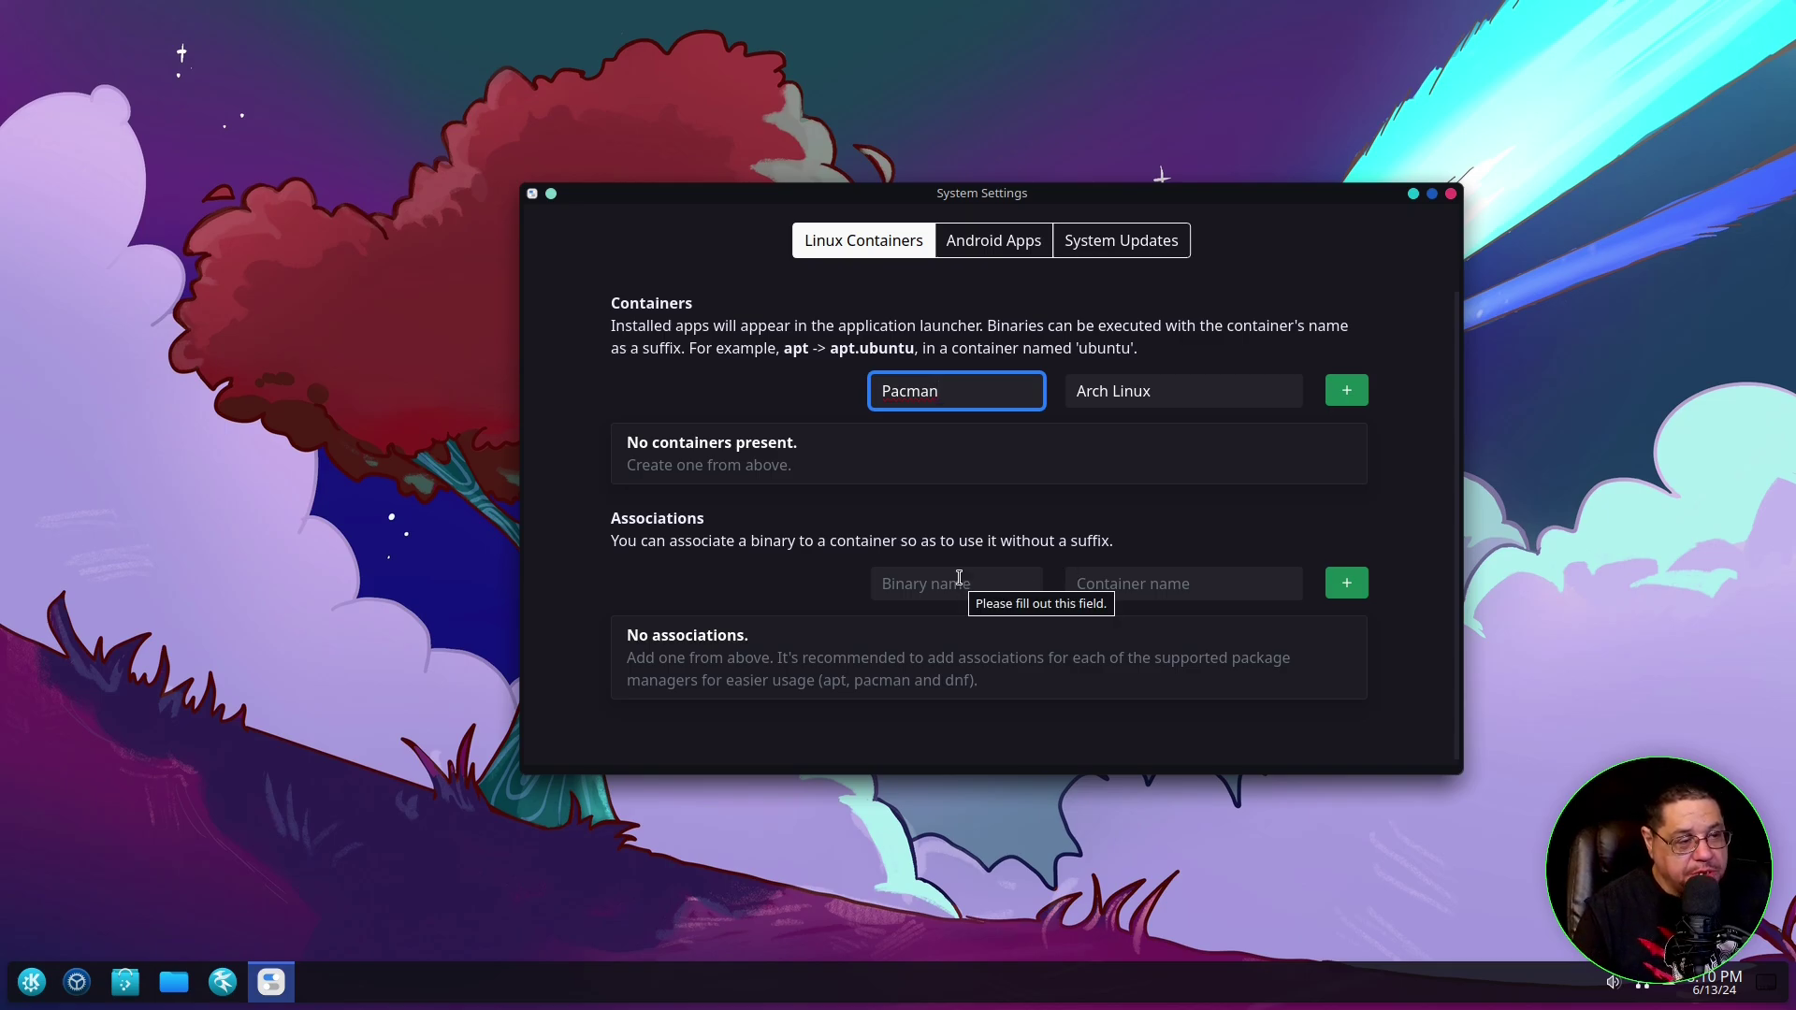
- Add an association mapping the obs-studio binary to the Pacman container
{"action": "left_click", "coordinate": [958, 579]}
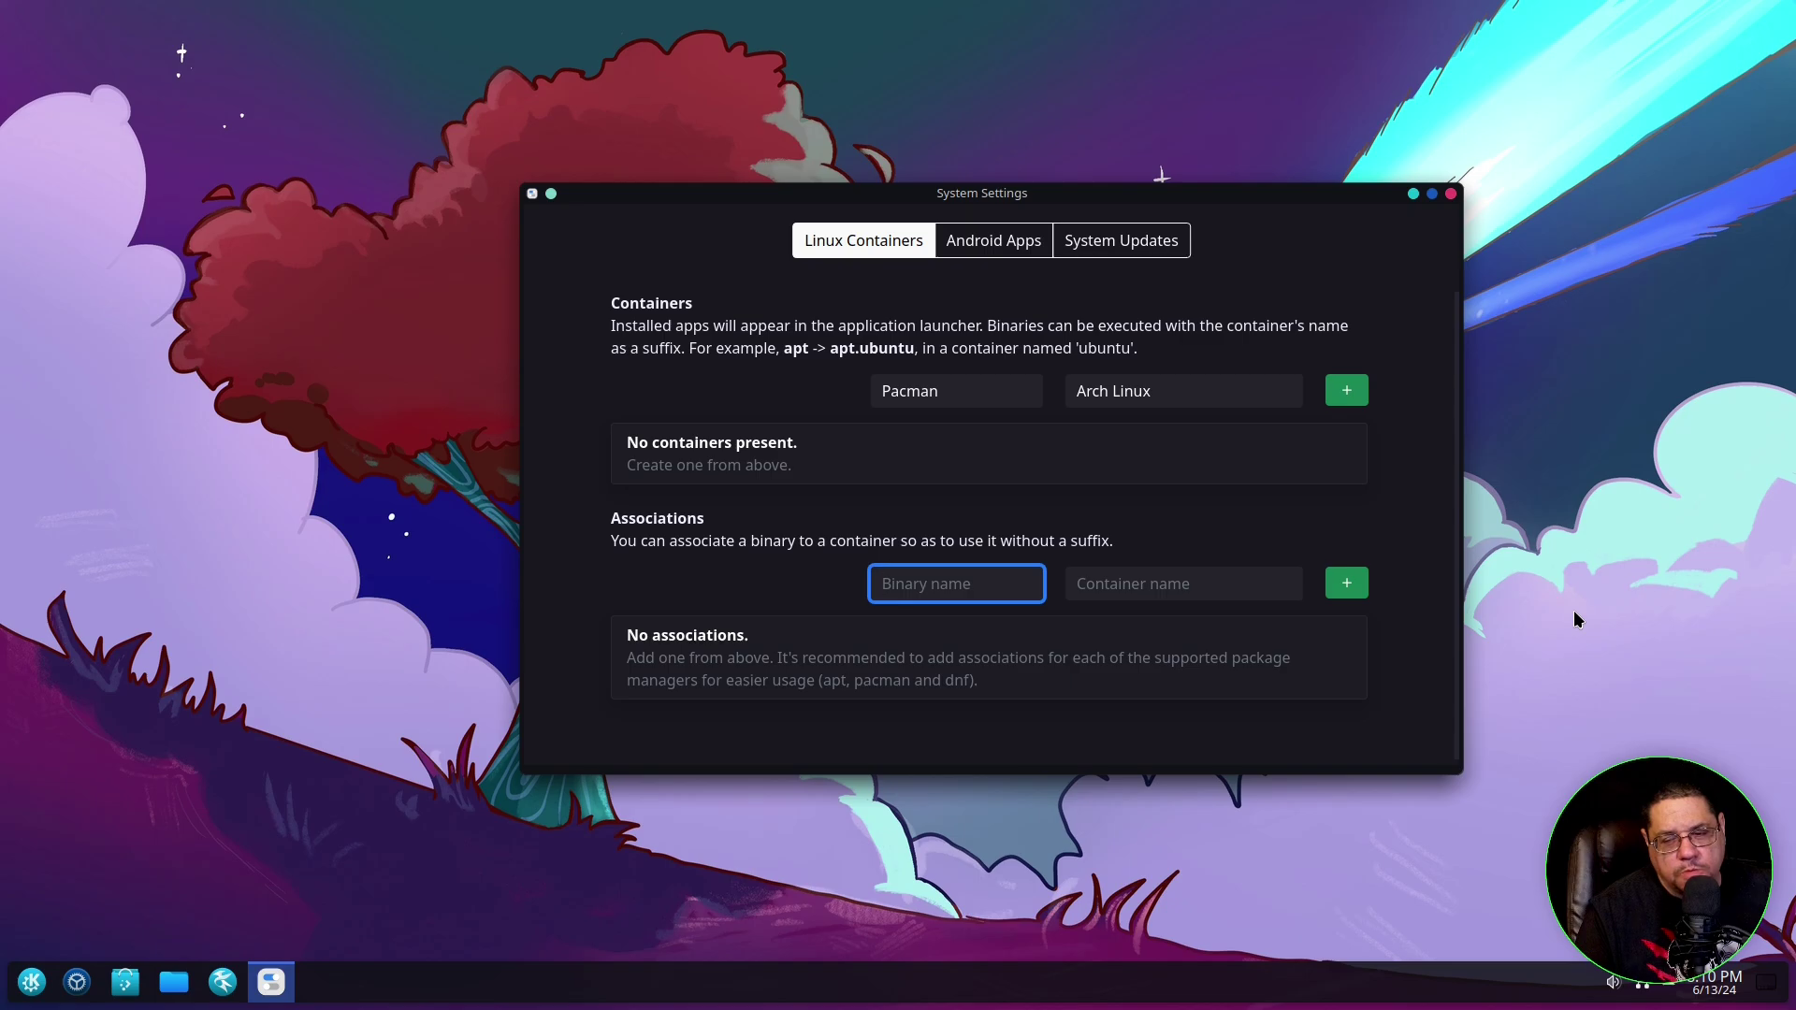
{"action": "type", "text": "ob"}
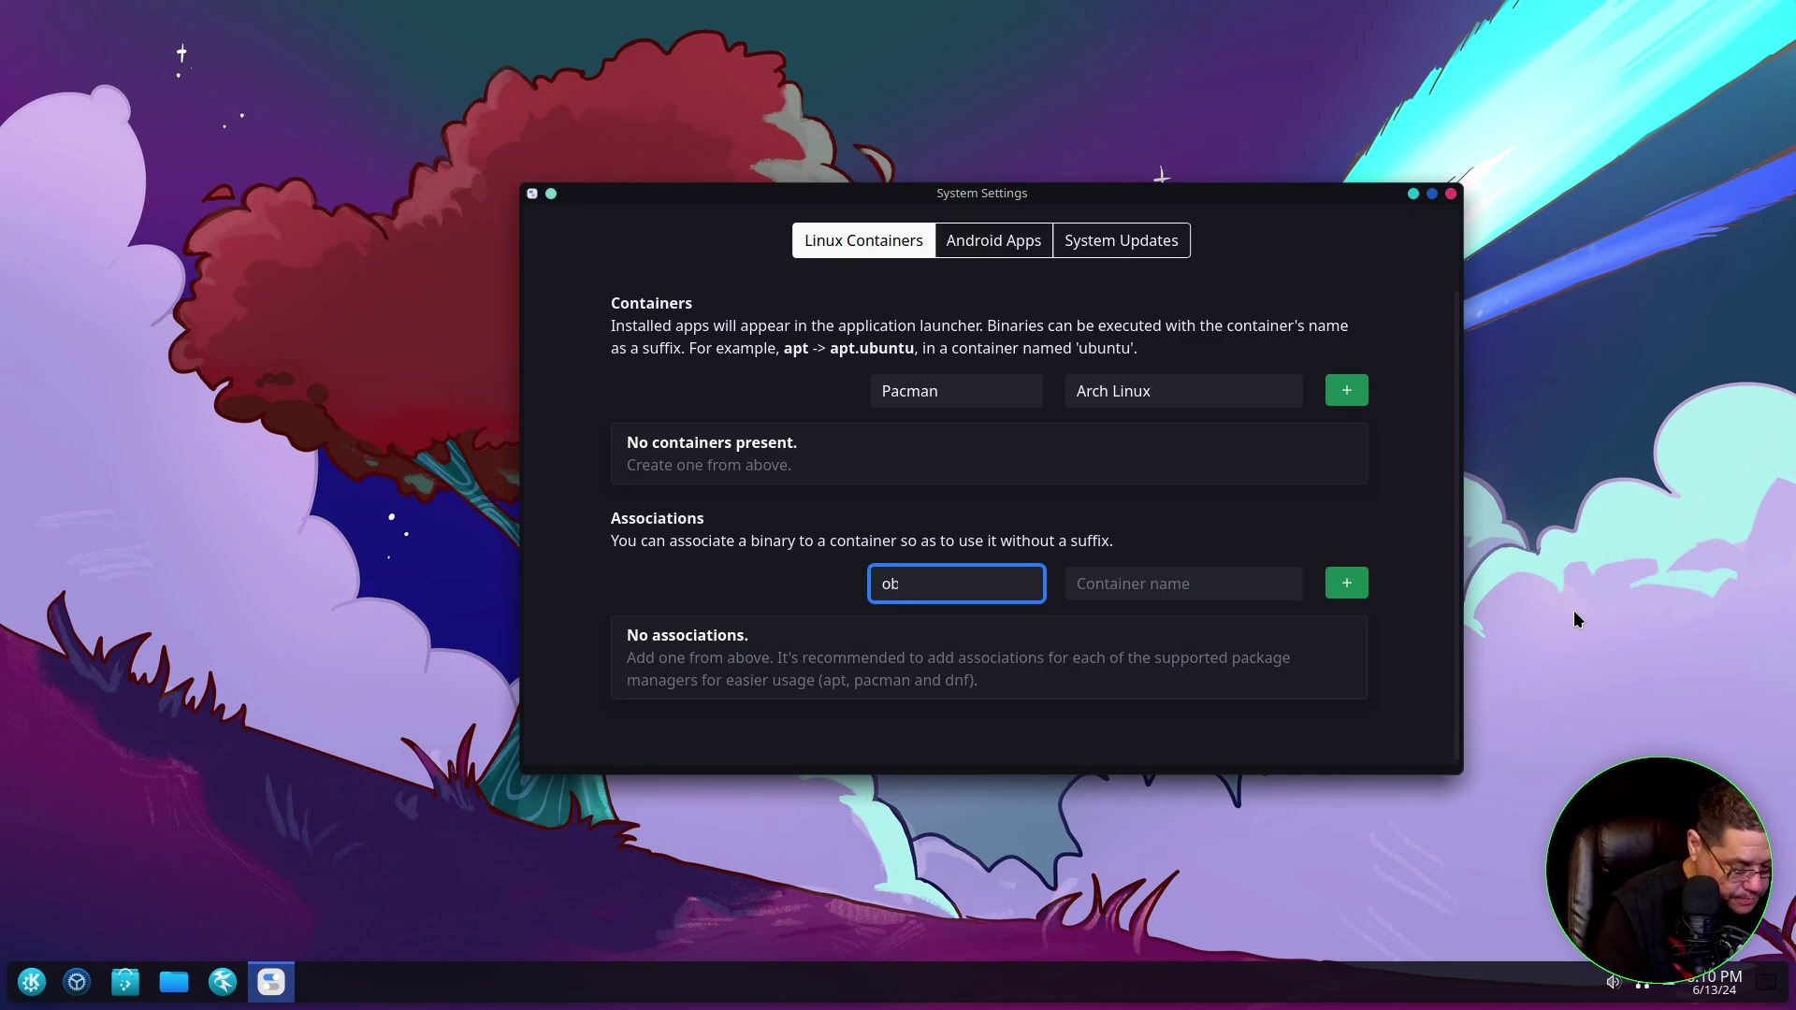
{"action": "type", "text": "s-stu"}
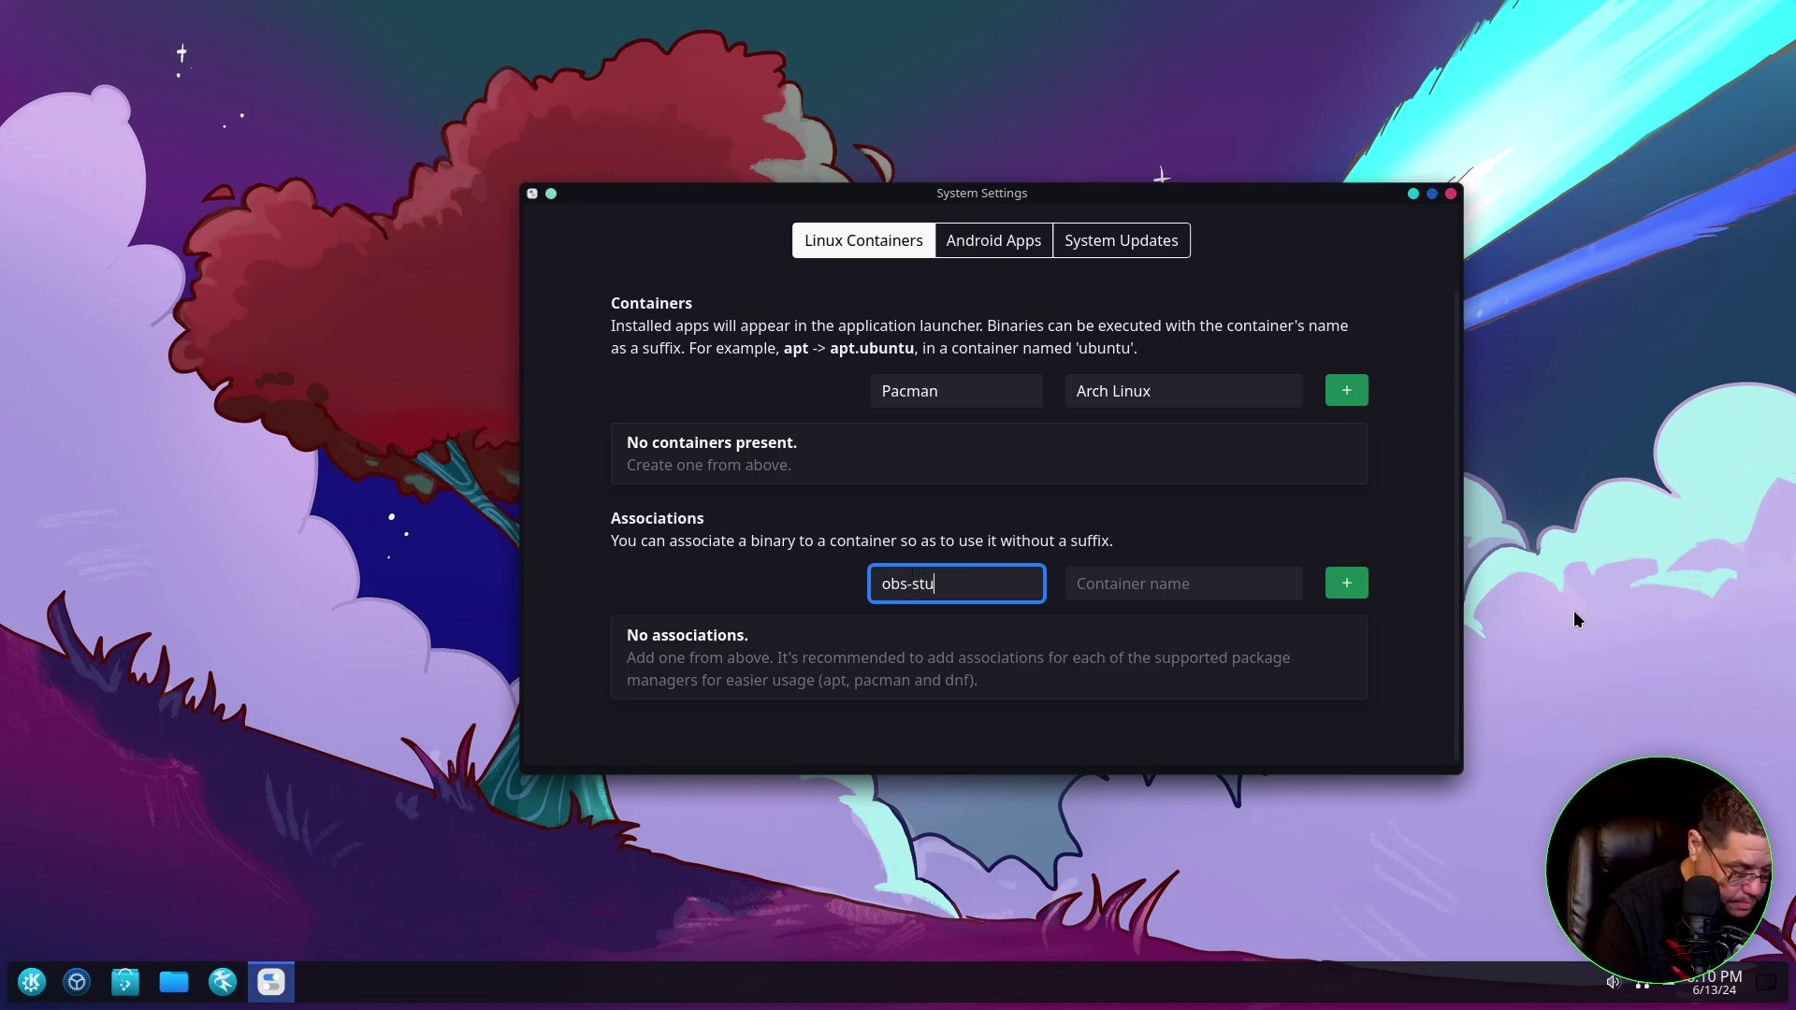
{"action": "type", "text": "dio"}
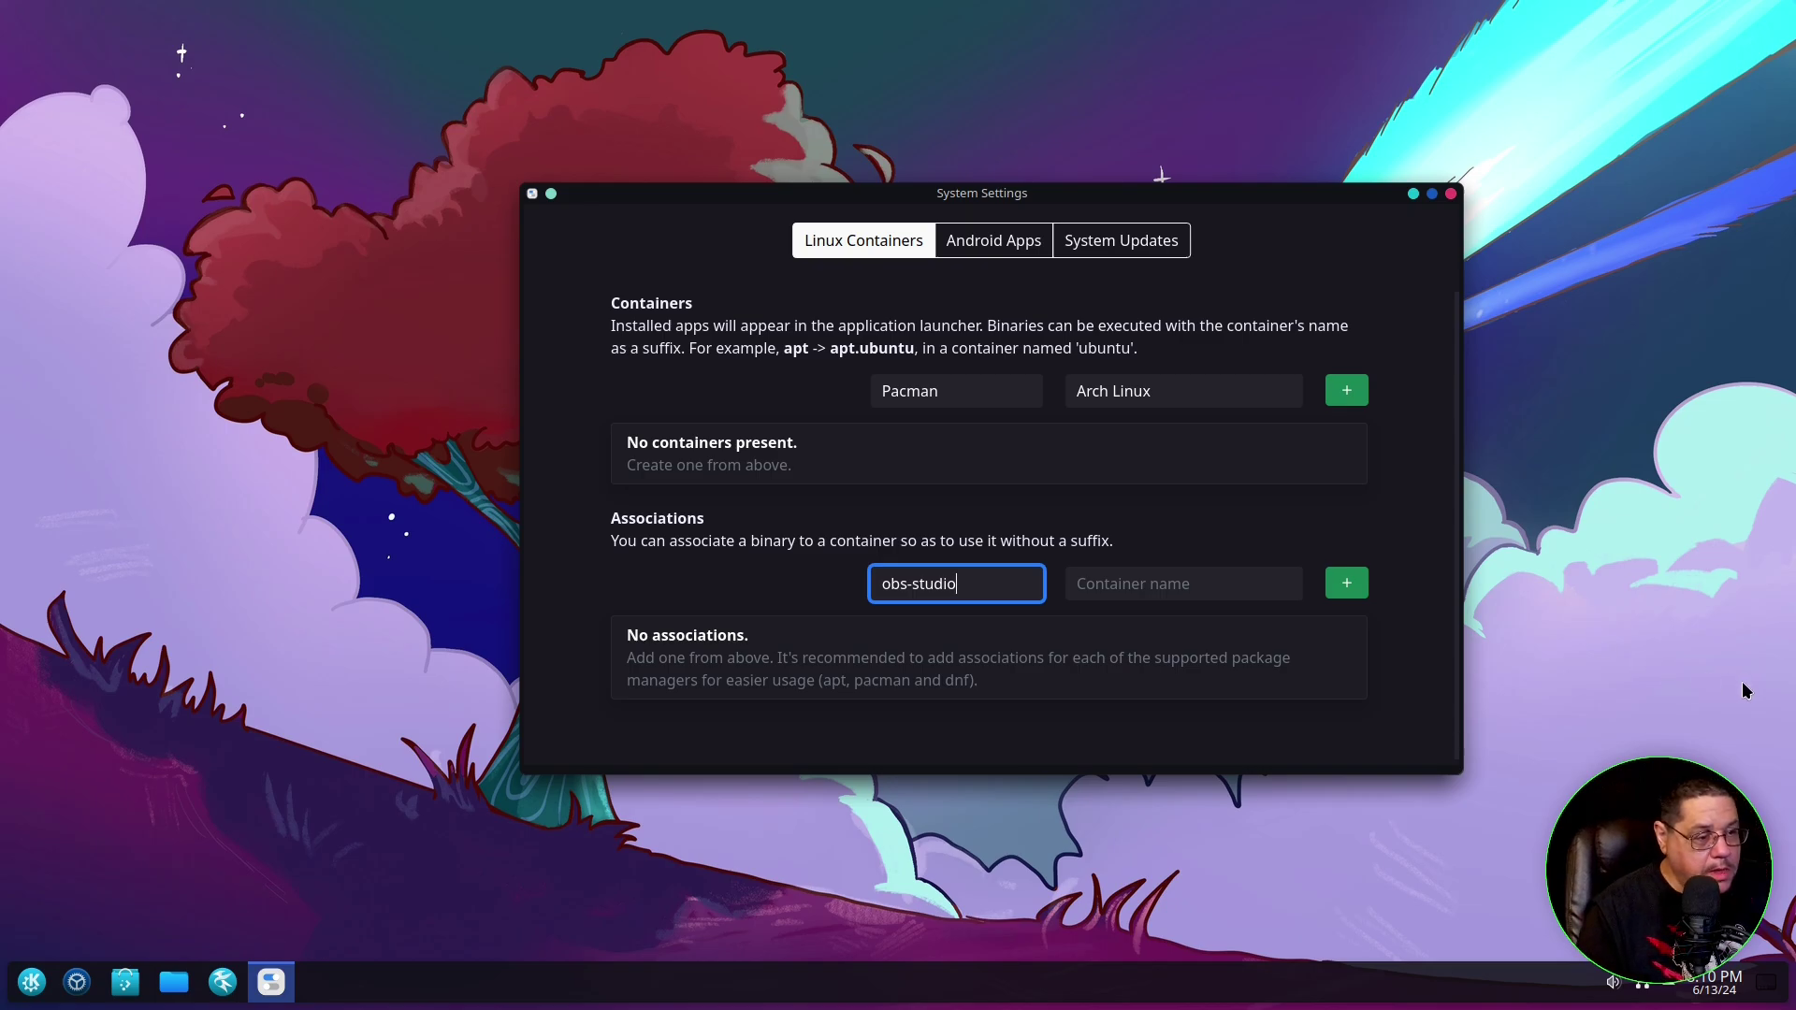
{"action": "left_click", "coordinate": [1129, 582]}
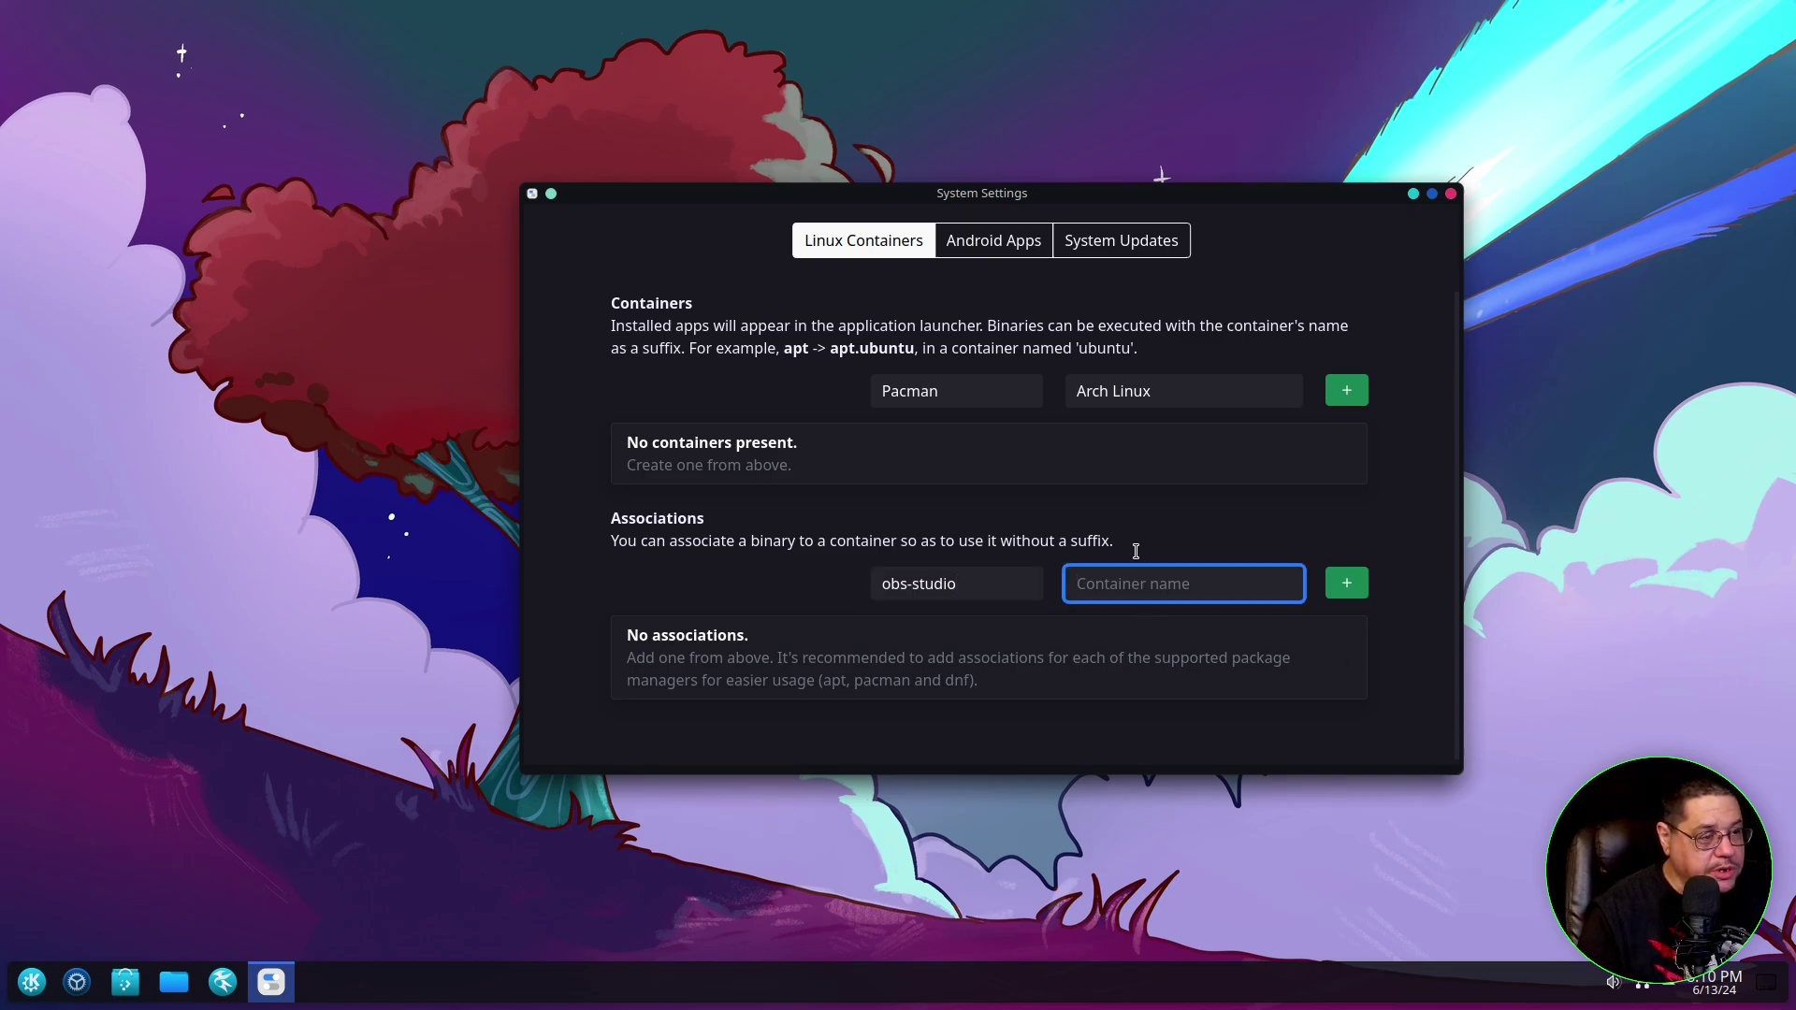
{"action": "type", "text": "Pa"}
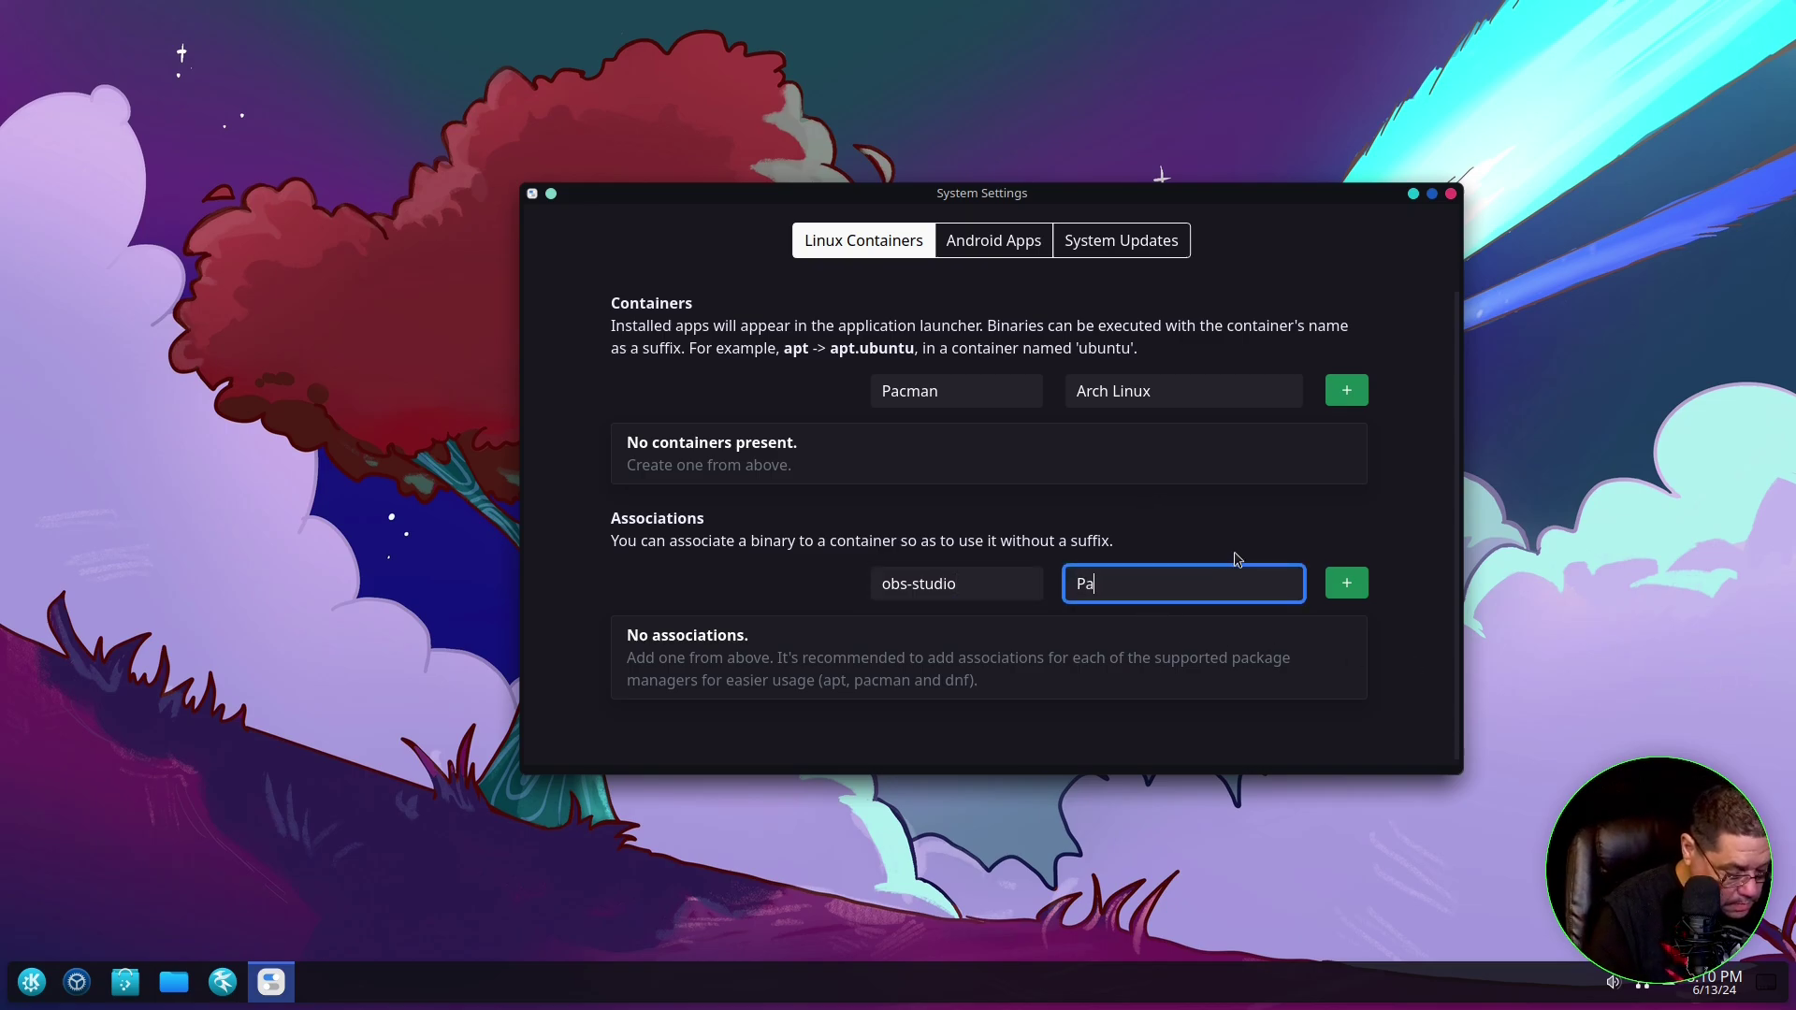
{"action": "type", "text": "cman"}
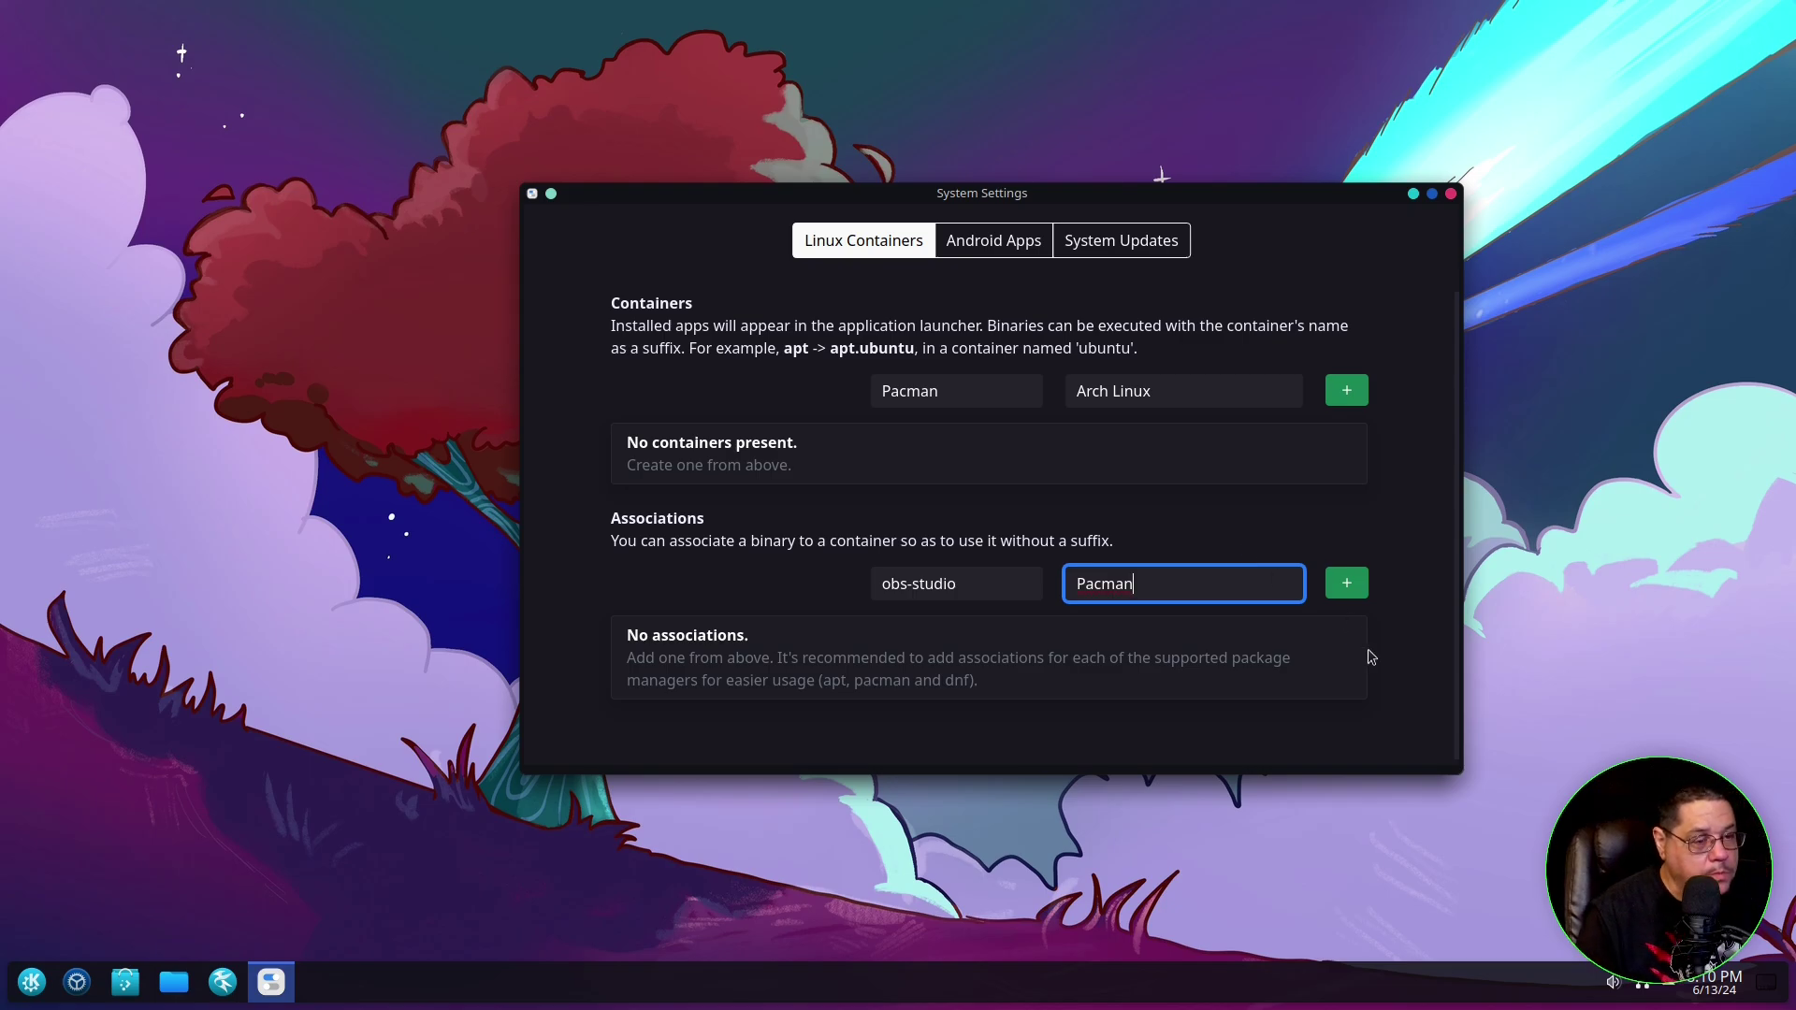
{"action": "left_click", "coordinate": [1337, 597]}
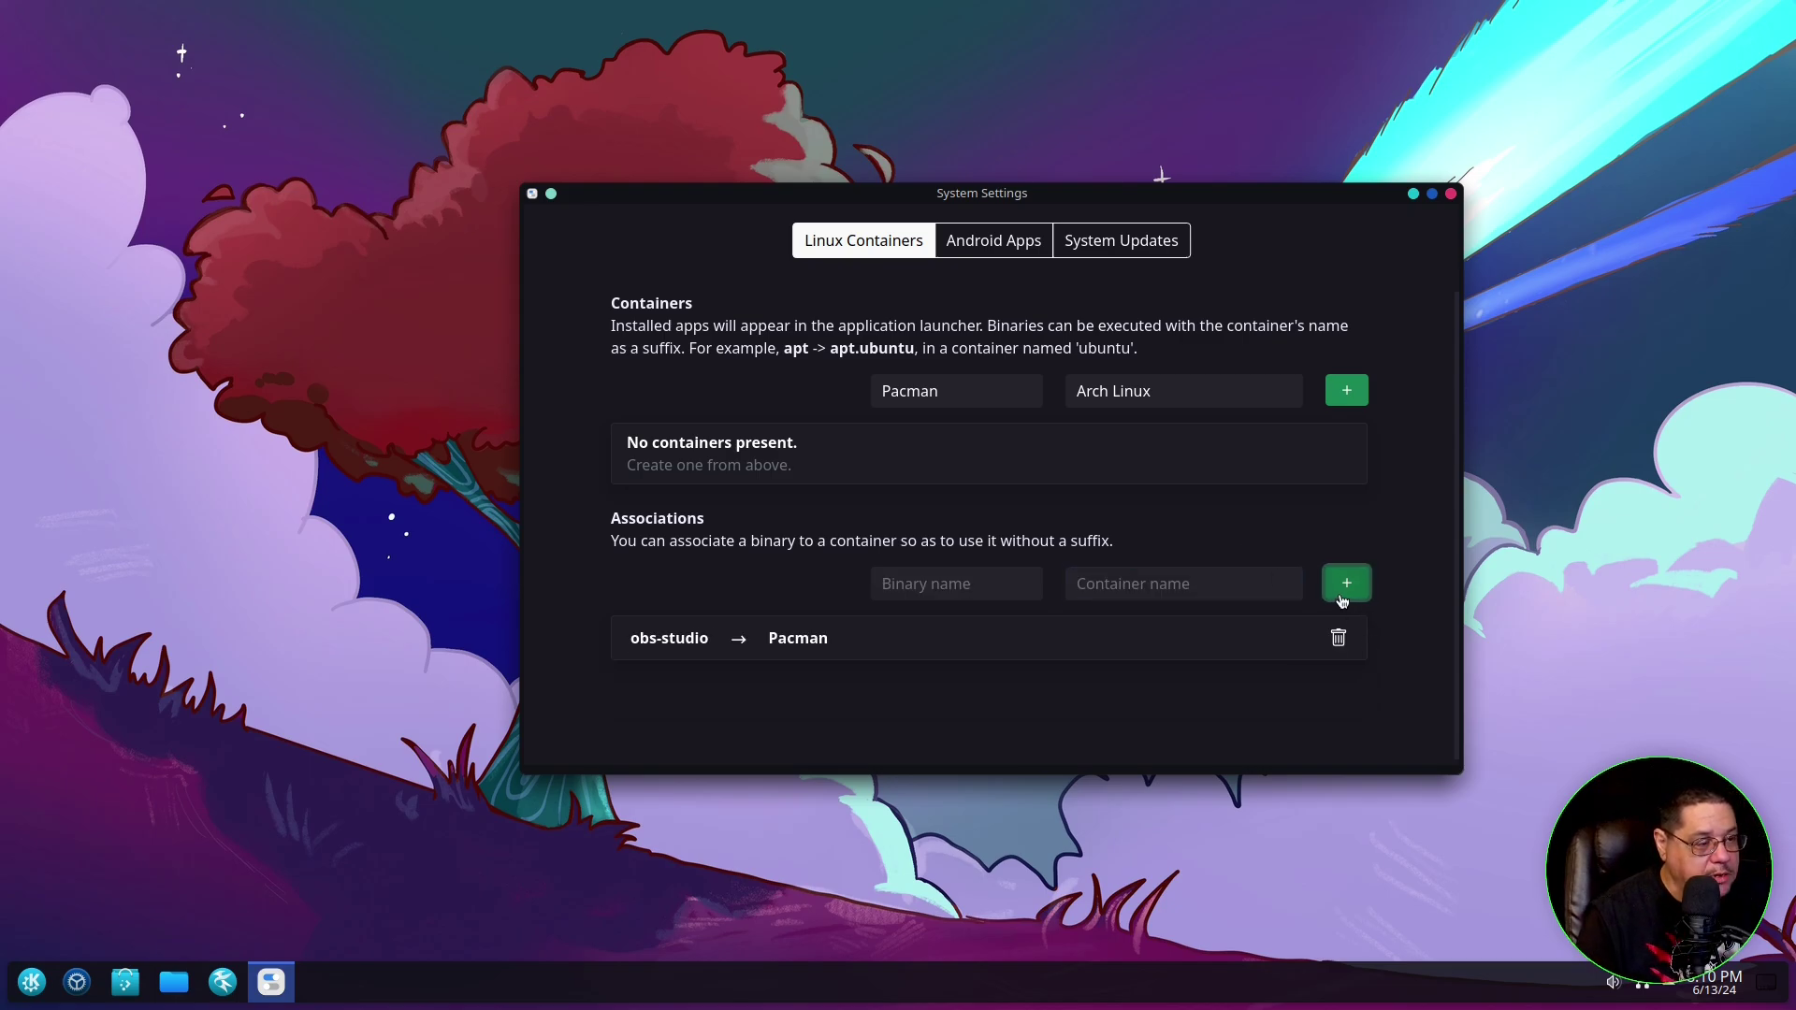
- Create the Pacman container, then close System Settings
{"action": "left_click", "coordinate": [1357, 399]}
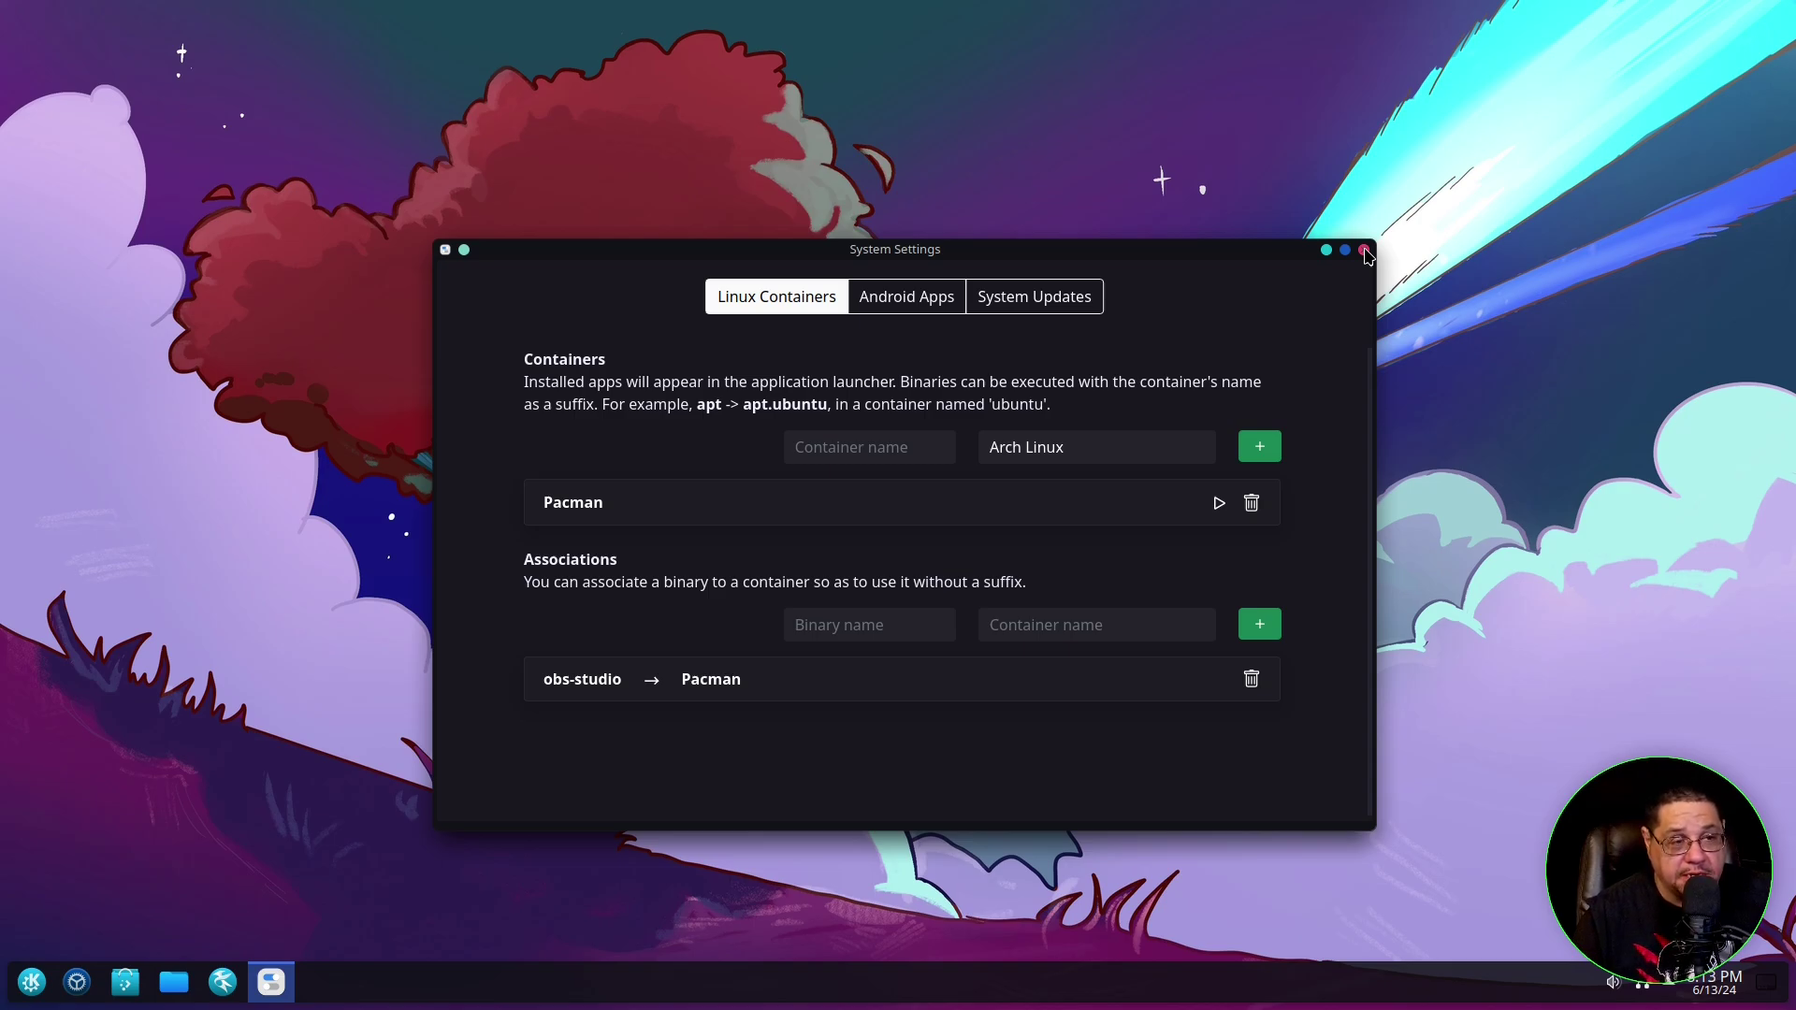
{"action": "left_click", "coordinate": [1365, 251]}
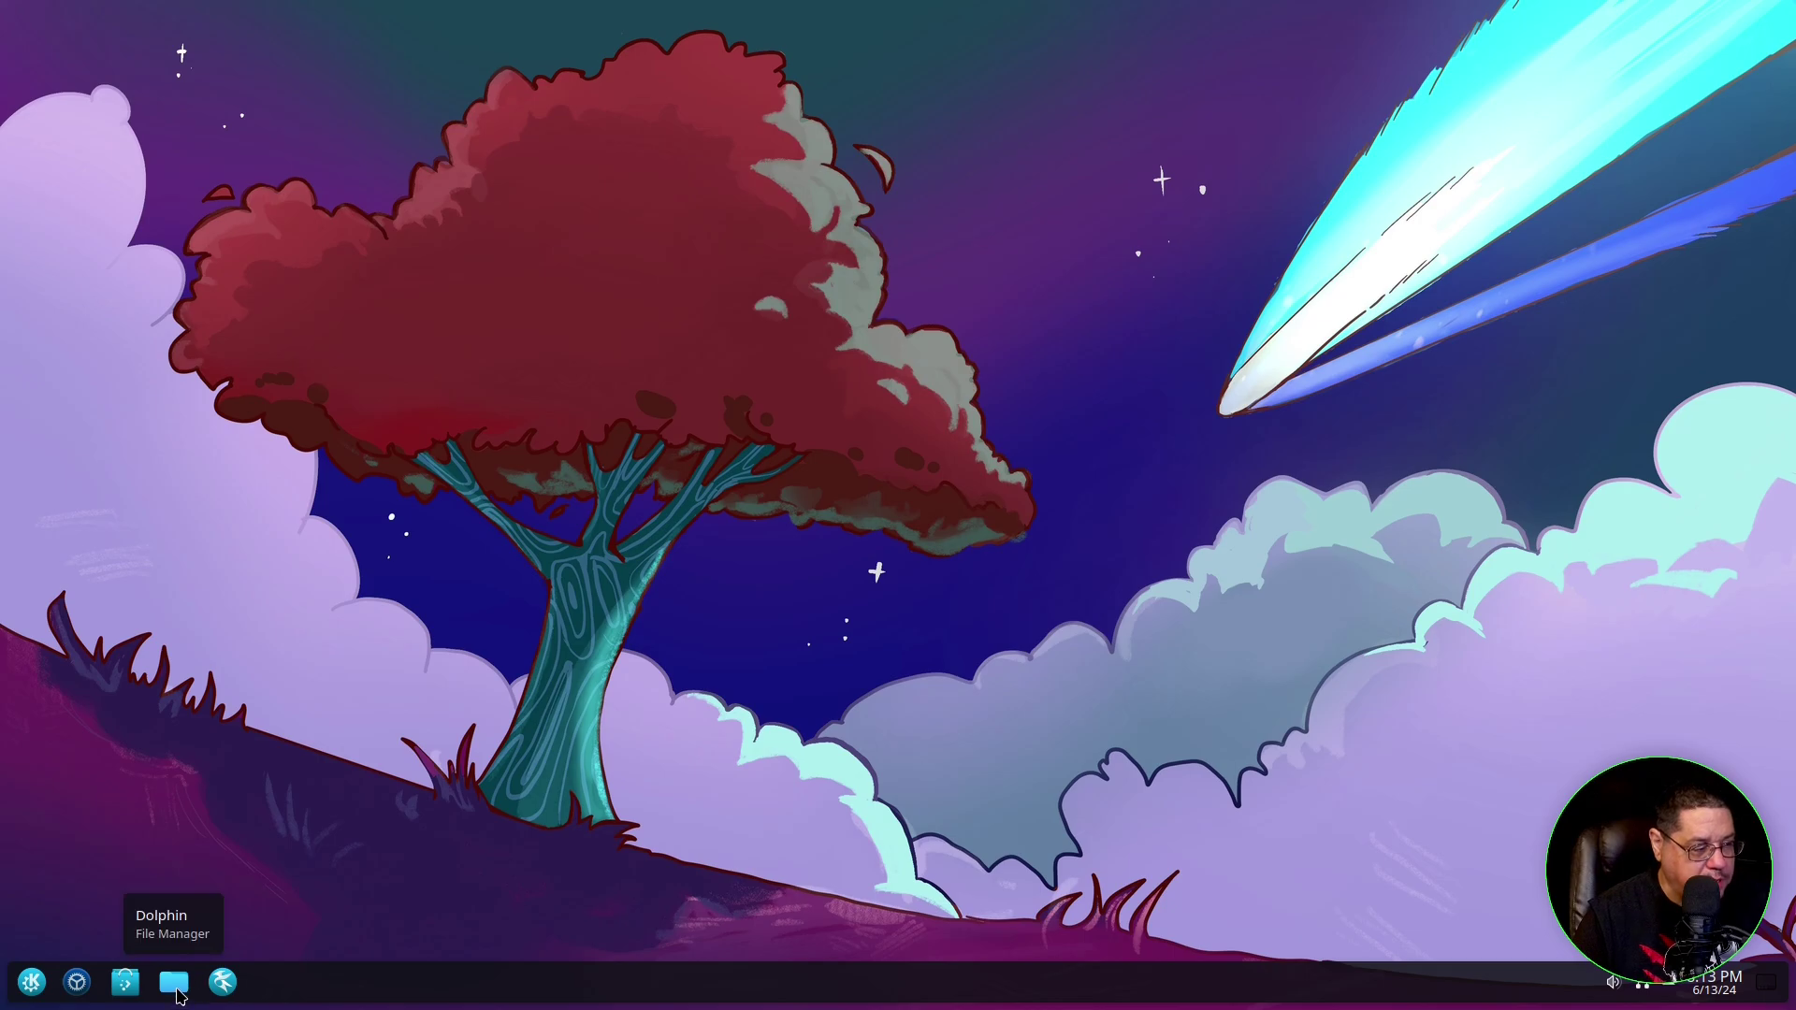
- Open system.yaml from the primary drive's root folder in Kate, using Dolphin
{"action": "left_click", "coordinate": [176, 985]}
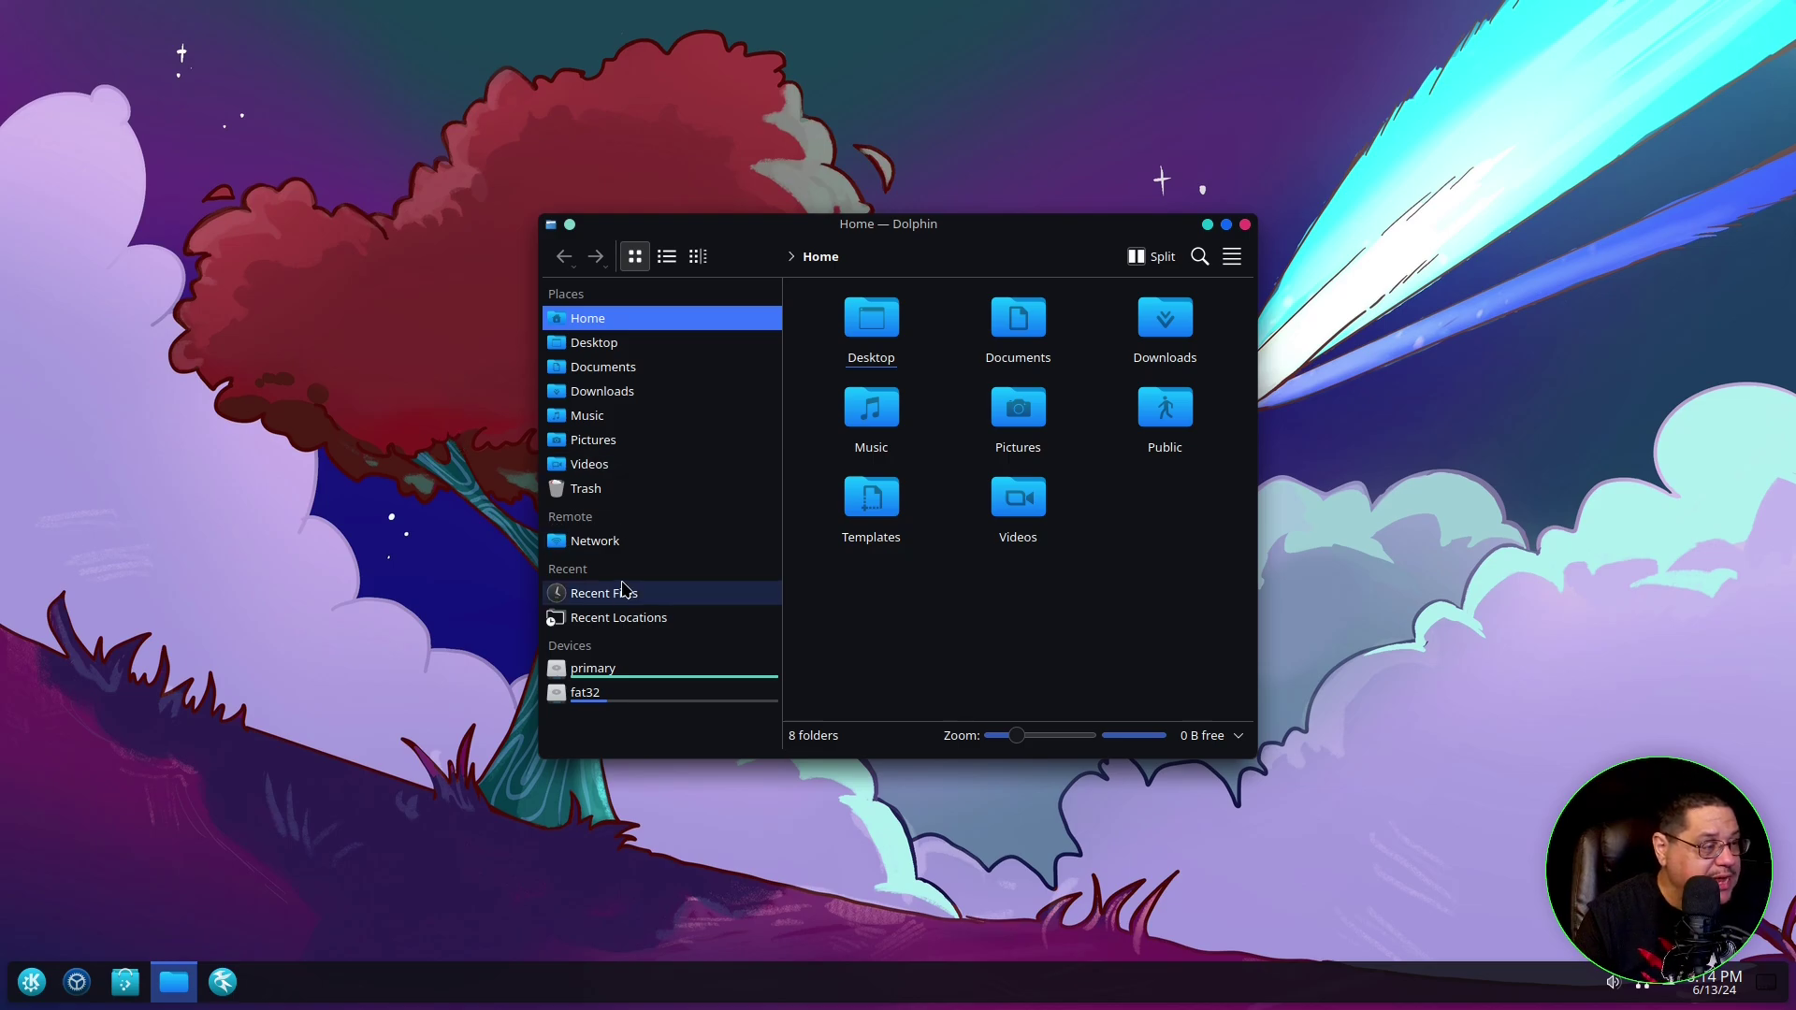
{"action": "left_click", "coordinate": [609, 681]}
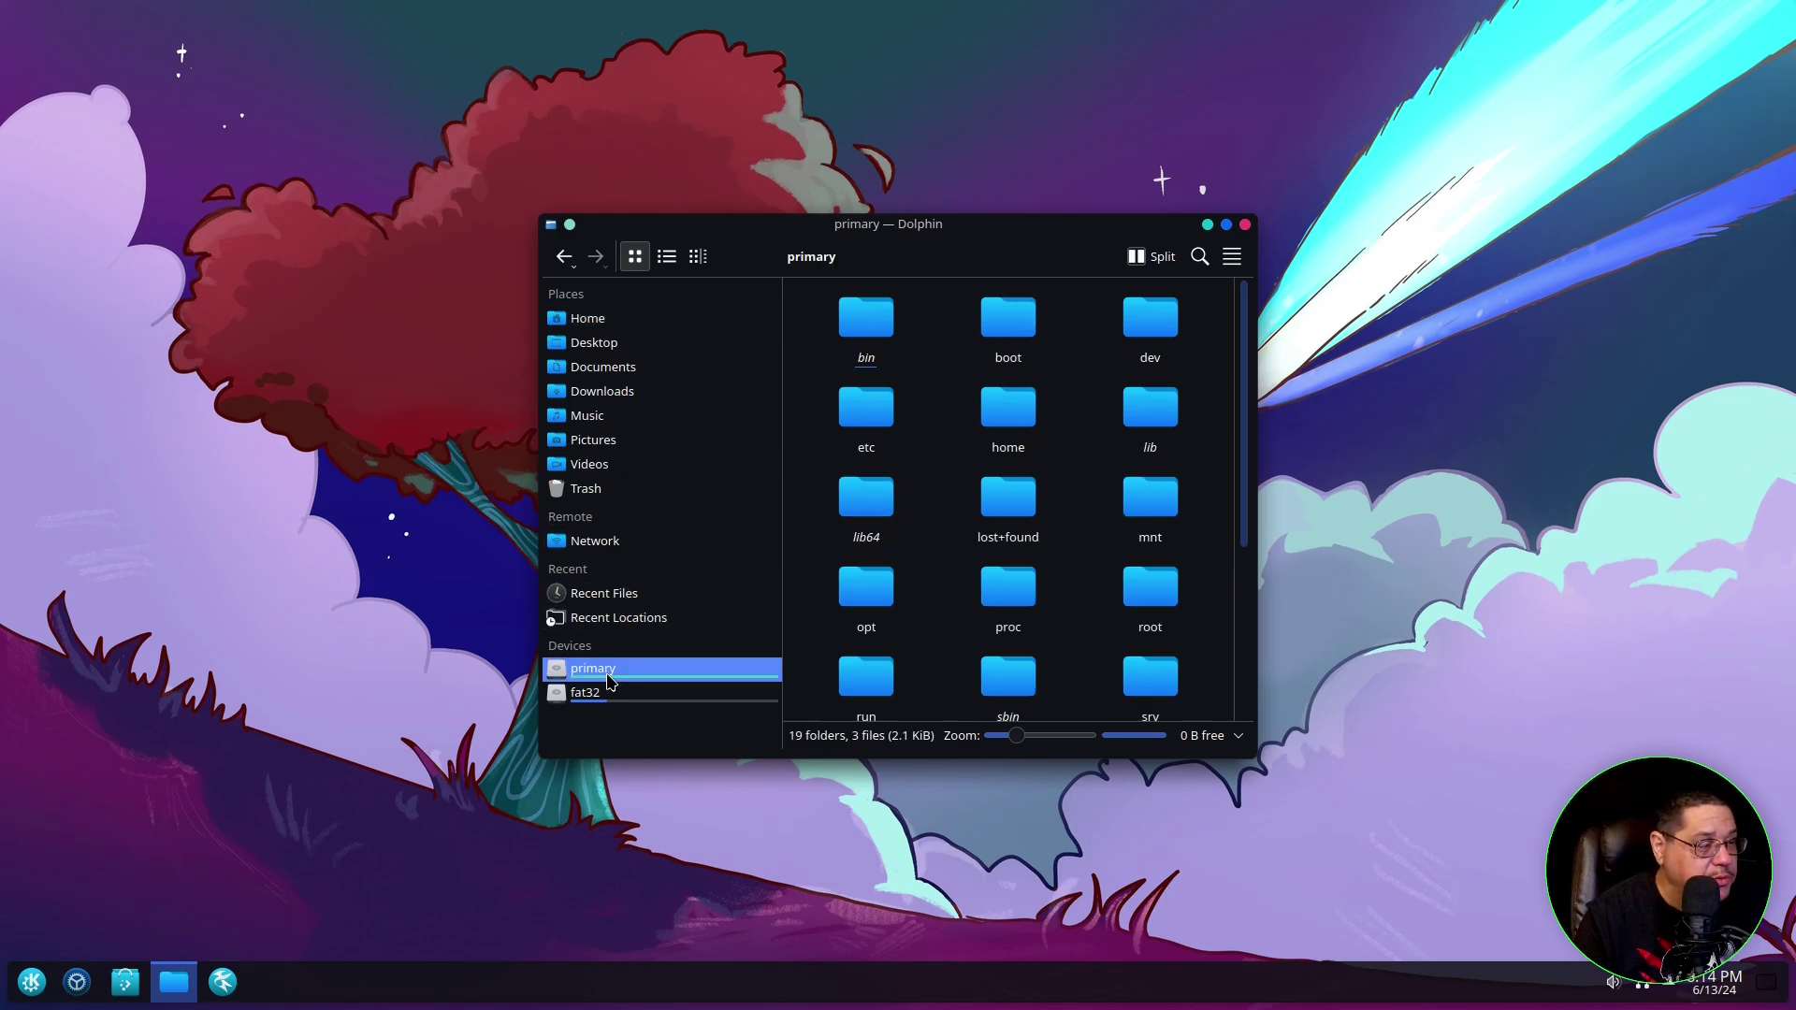
{"action": "scroll", "coordinate": [1136, 482], "scroll_direction": "down", "scroll_amount": 3}
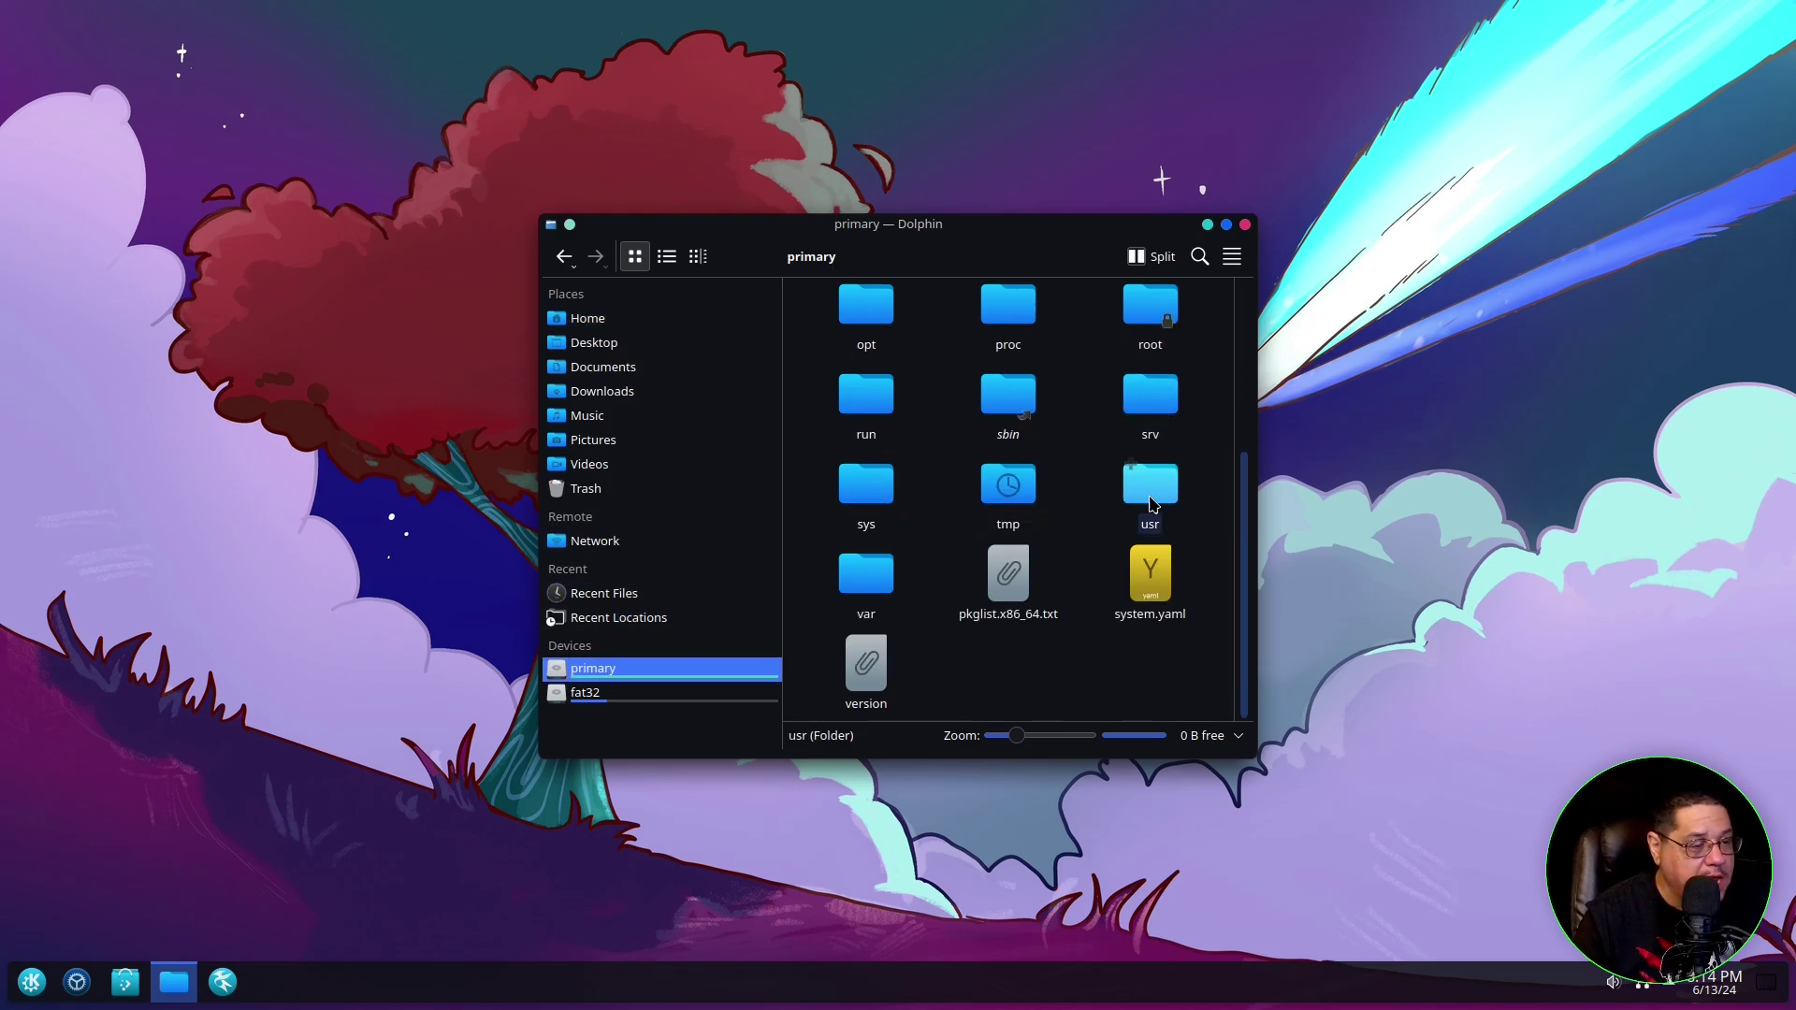
{"action": "right_click", "coordinate": [1152, 587]}
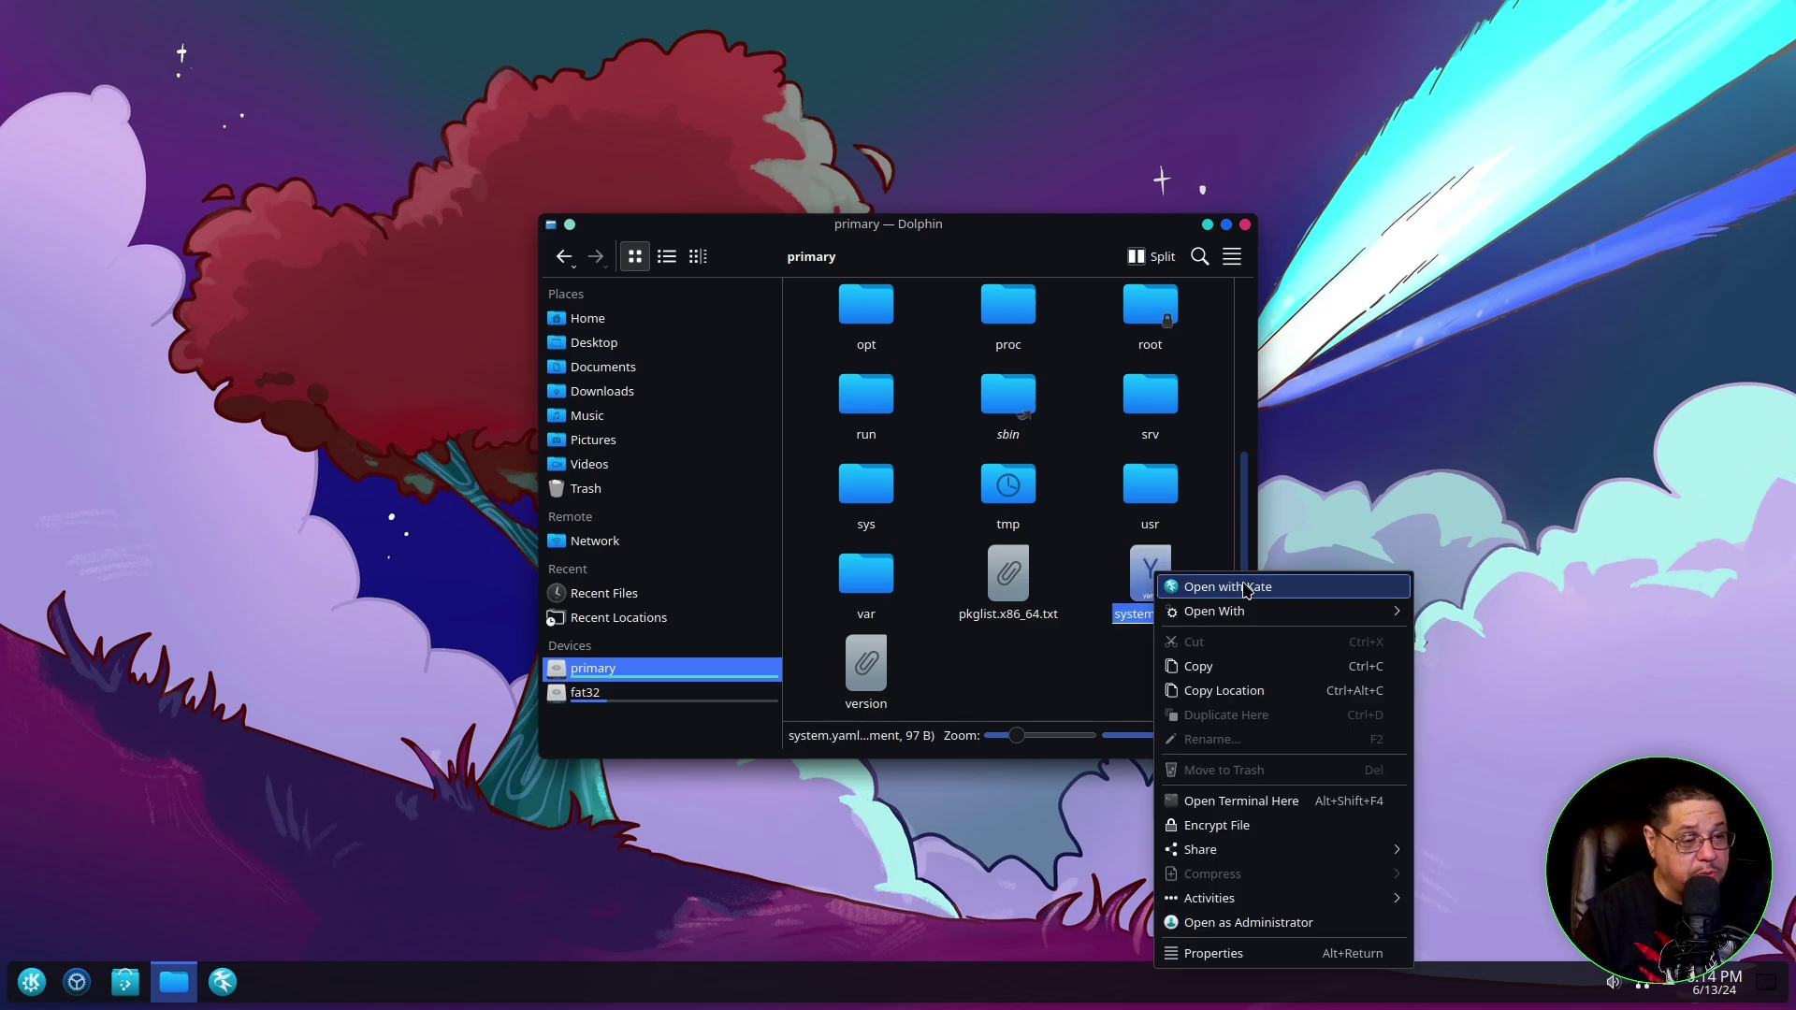
{"action": "left_click", "coordinate": [1244, 594]}
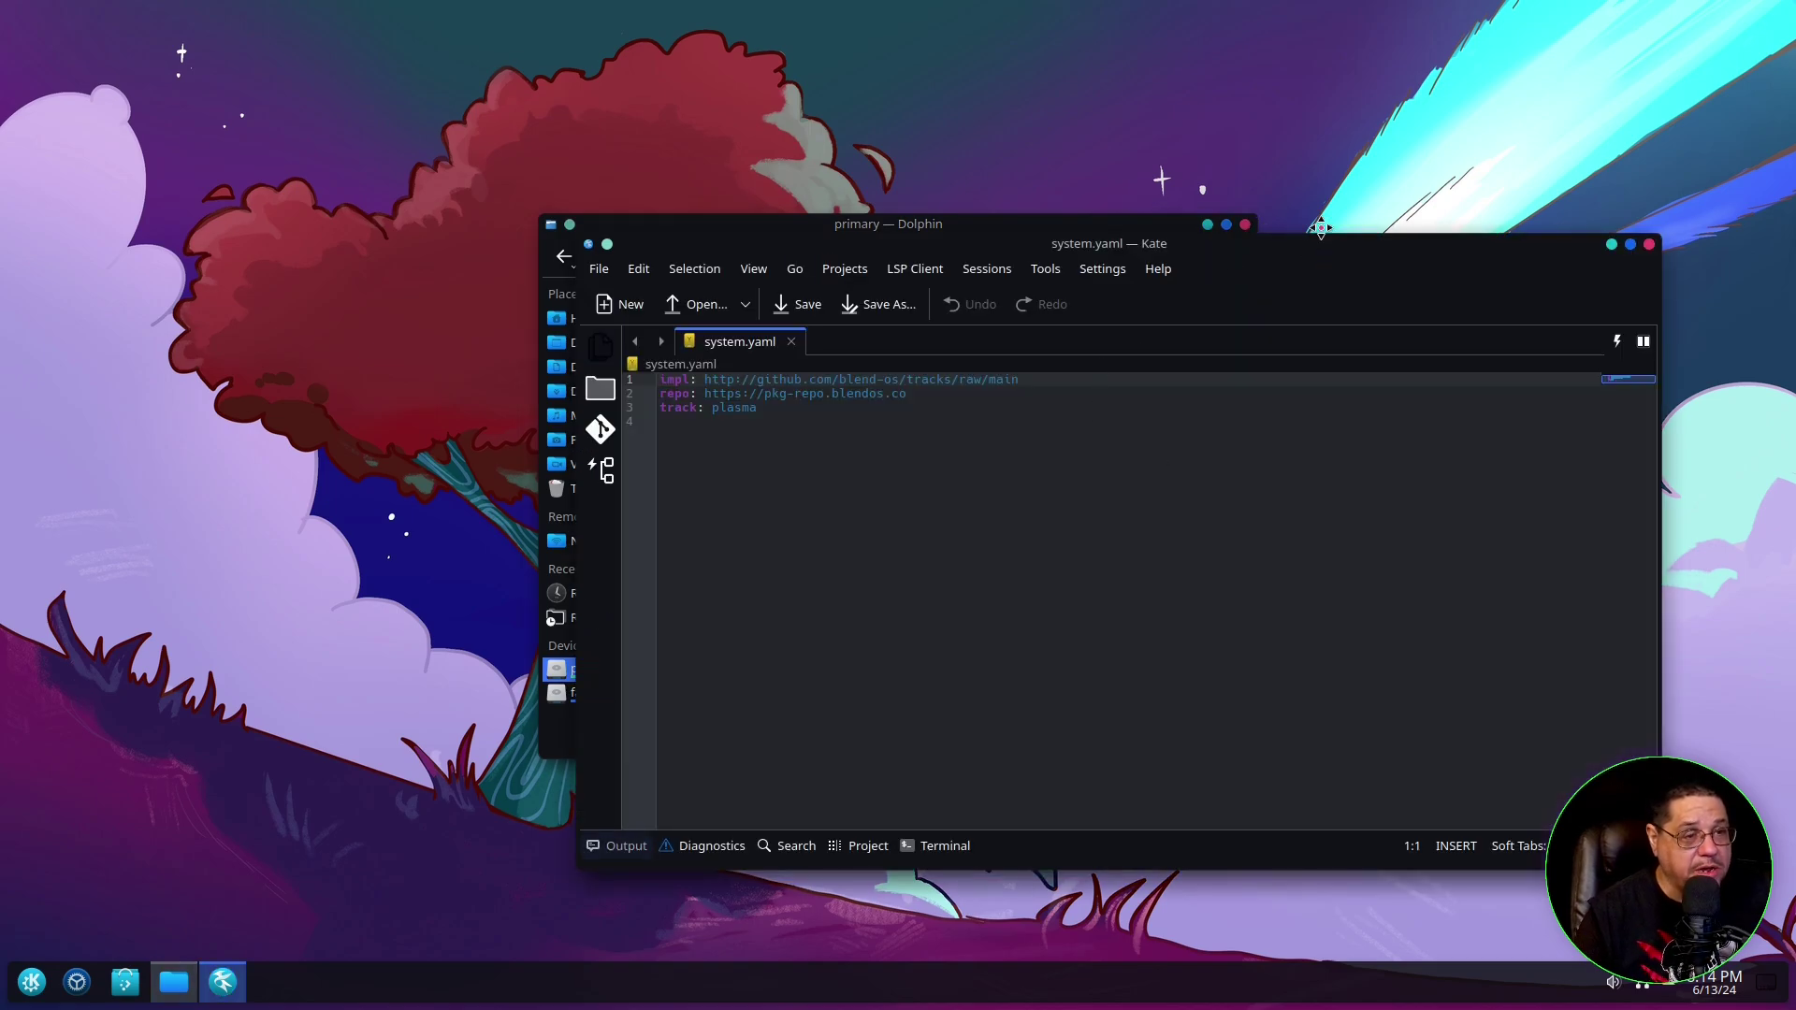
- Maximize Kate, enlarge the text, remove a stray '+', and jump to the end of system.yaml
{"action": "left_click_drag", "start_coordinate": [1315, 250], "coordinate": [1108, 149]}
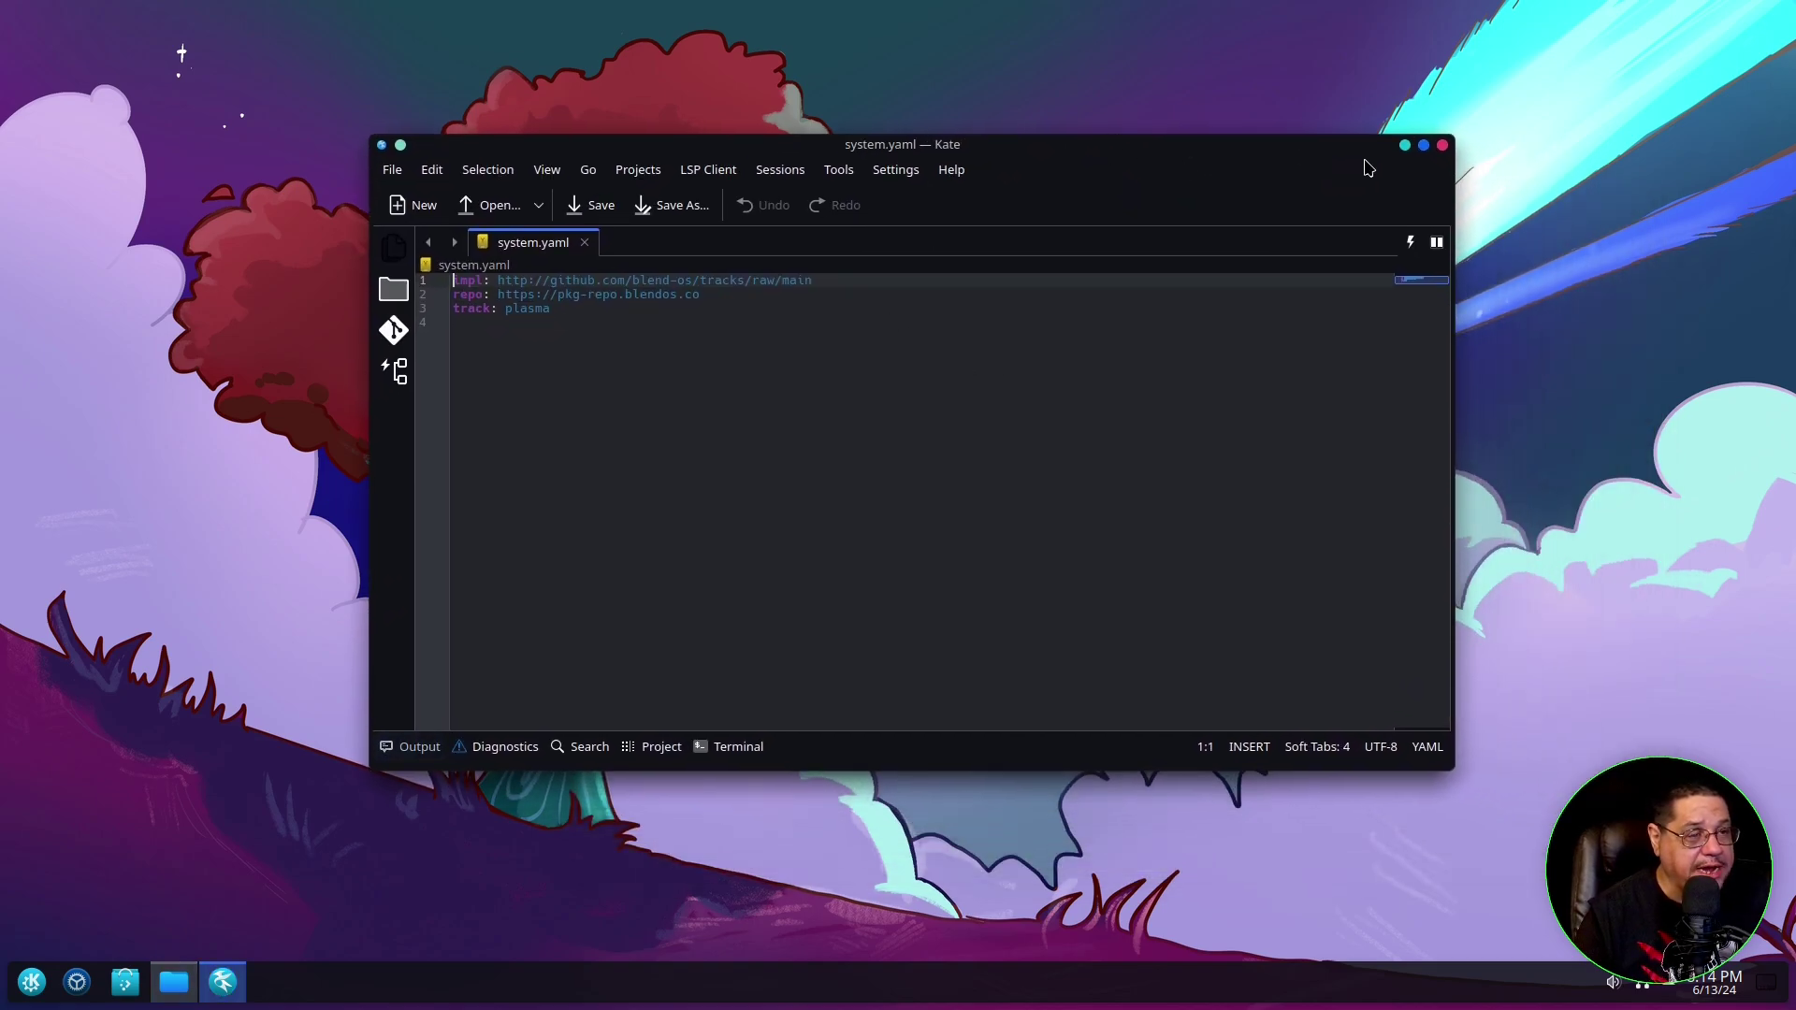
{"action": "left_click", "coordinate": [1423, 144]}
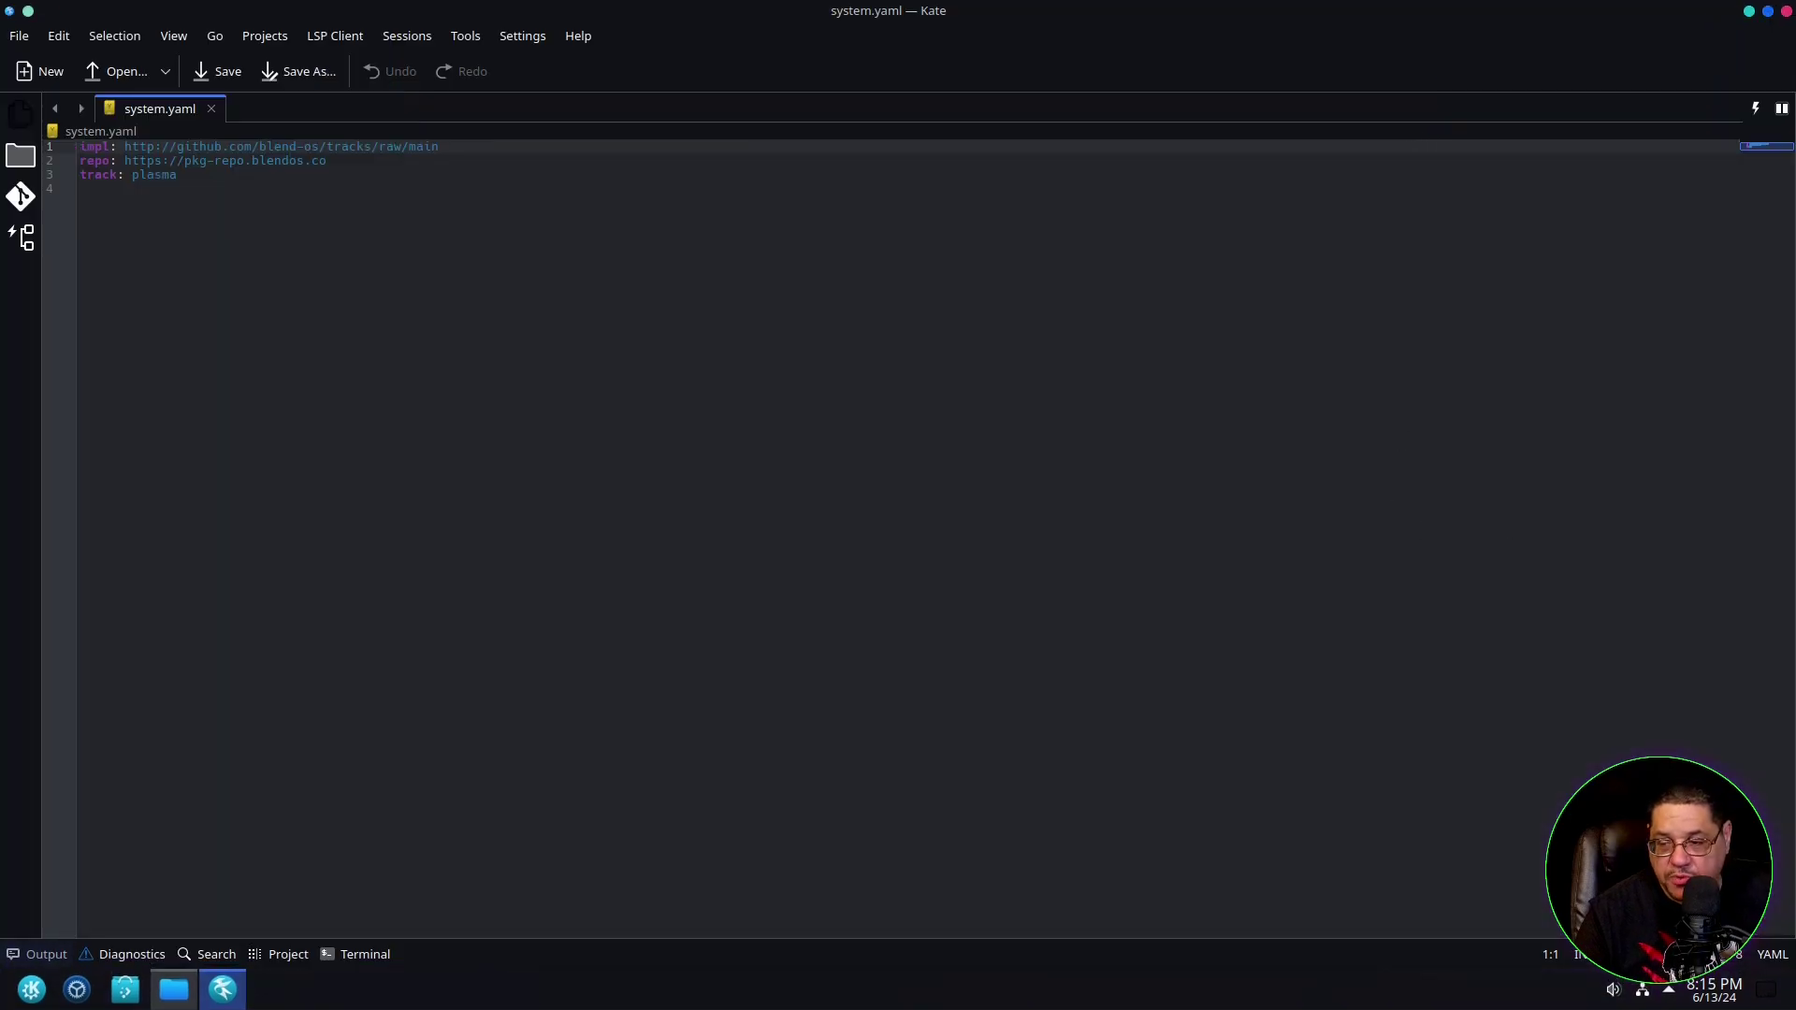
{"action": "key", "text": "ctrl+plus"}
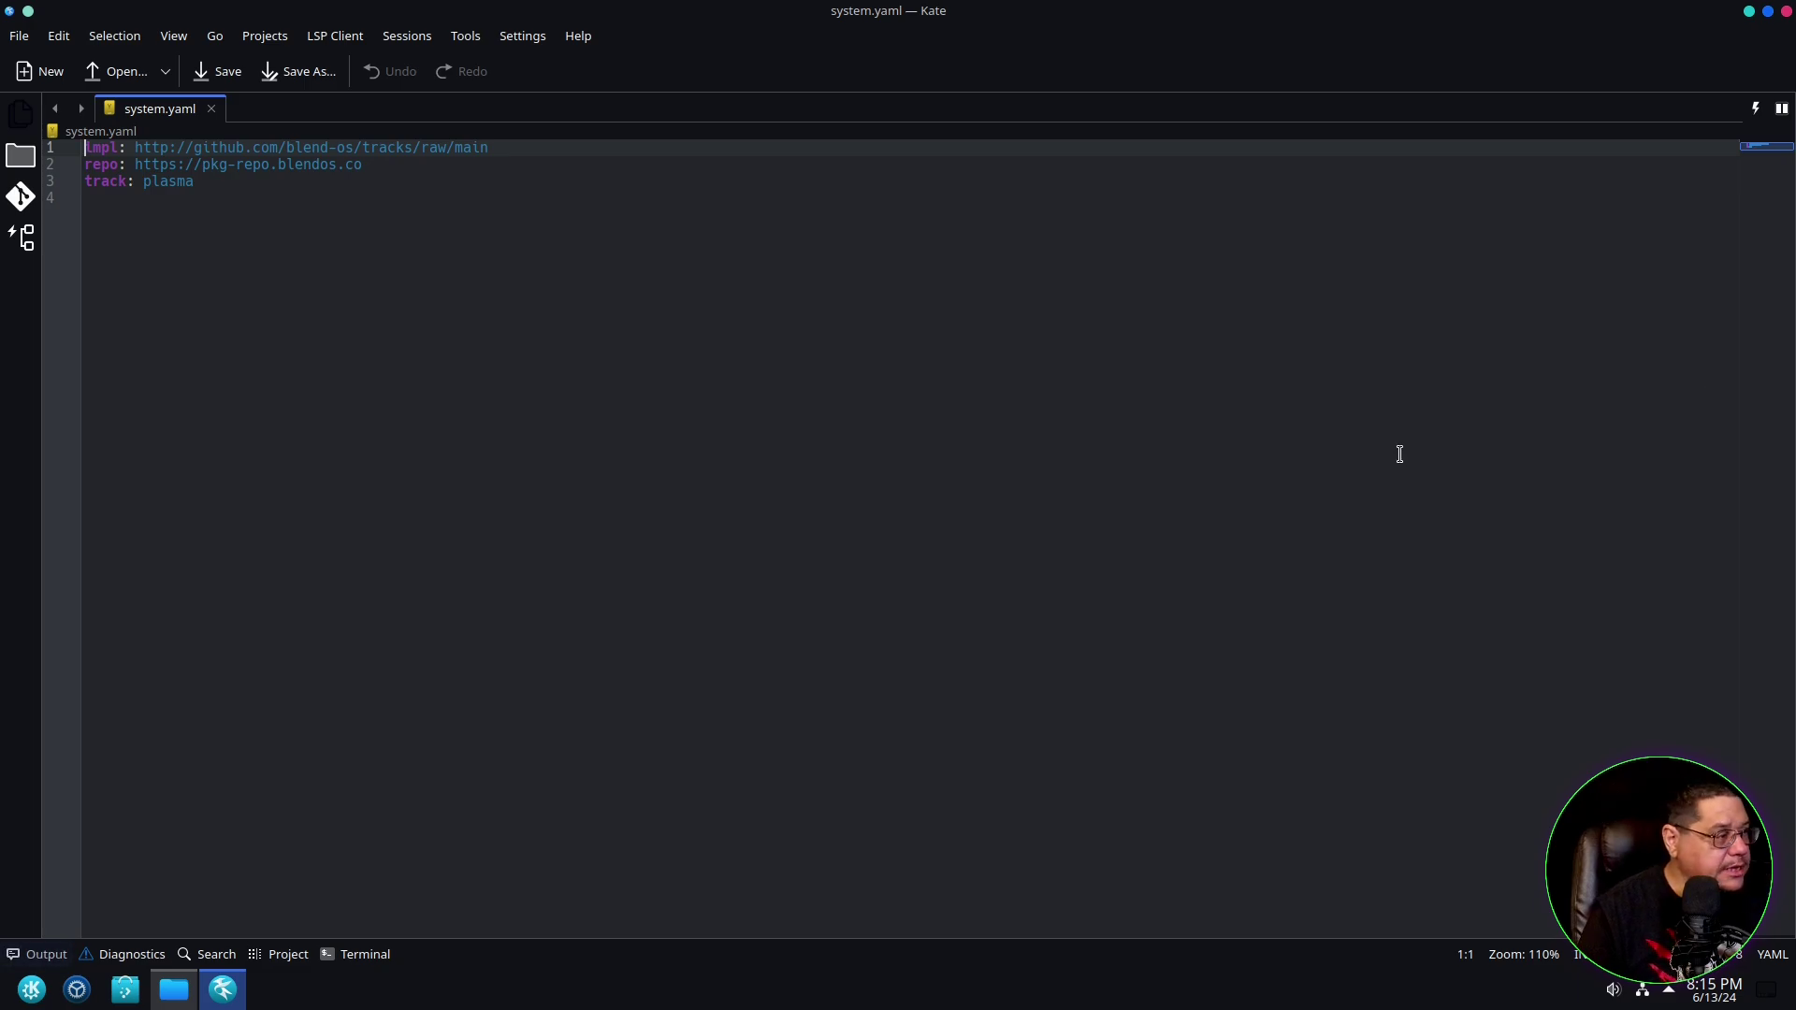
{"action": "type", "text": "+"}
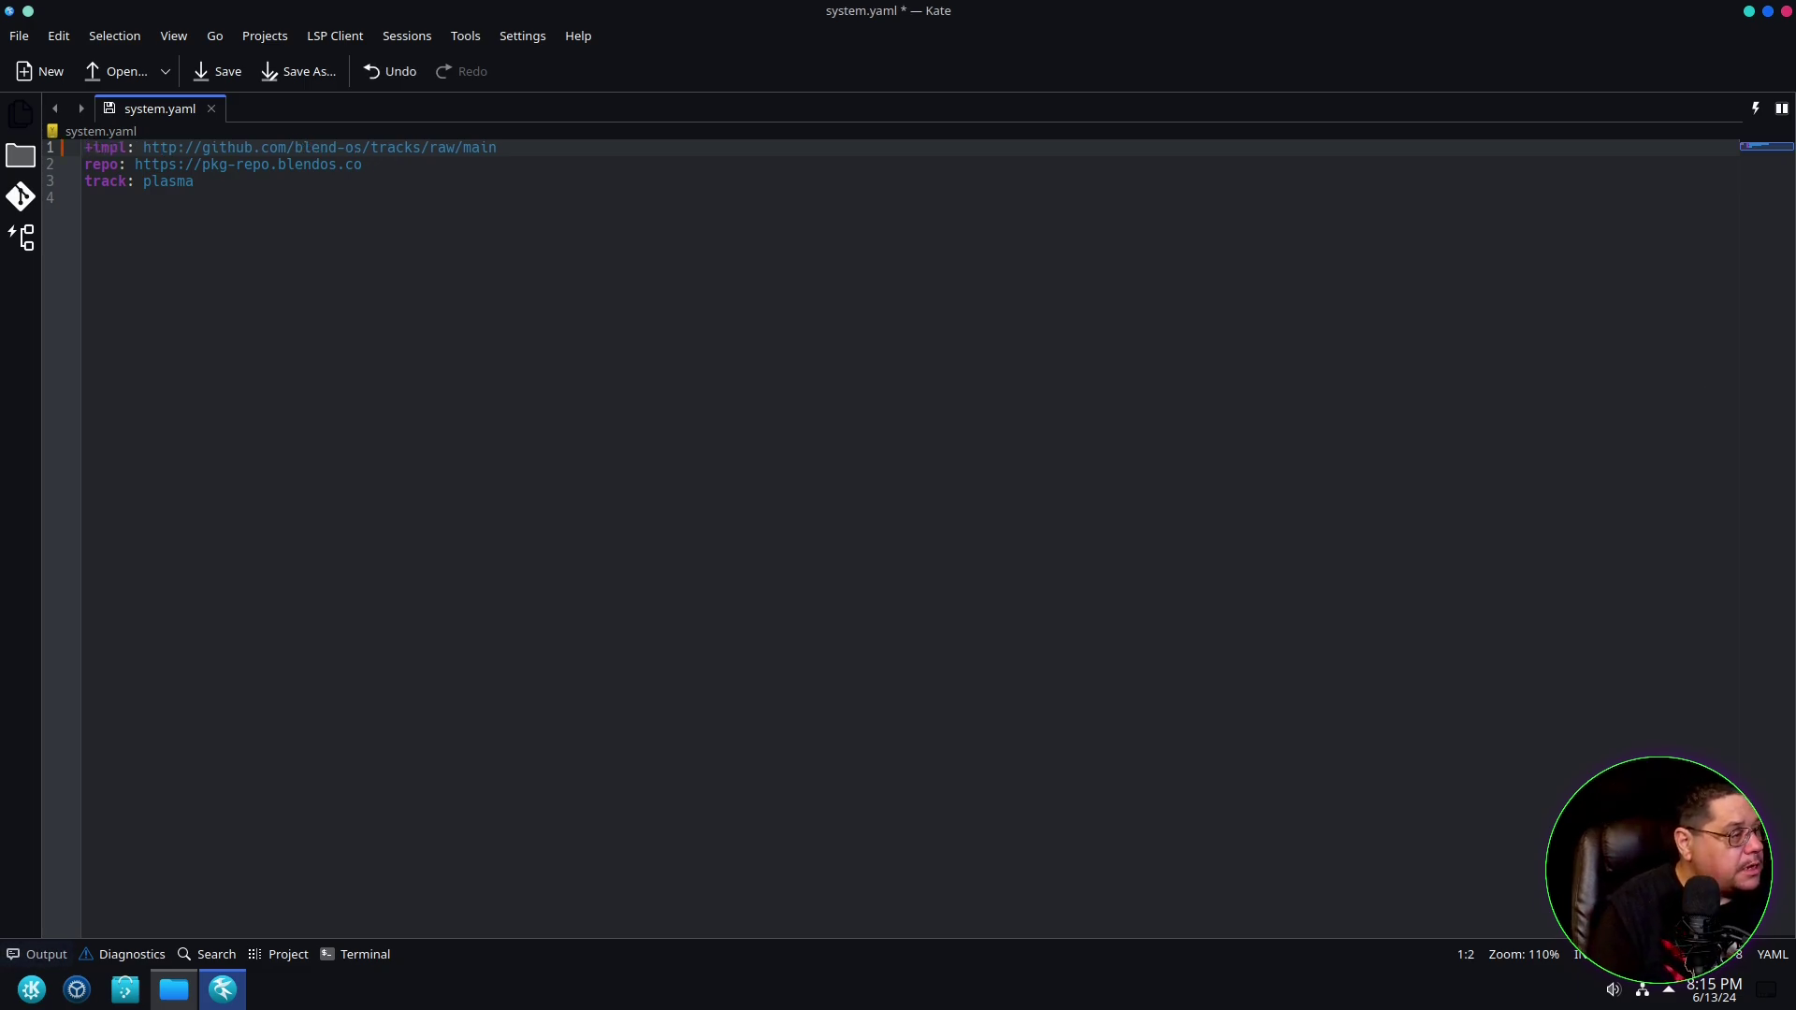
{"action": "key", "text": "BackSpace"}
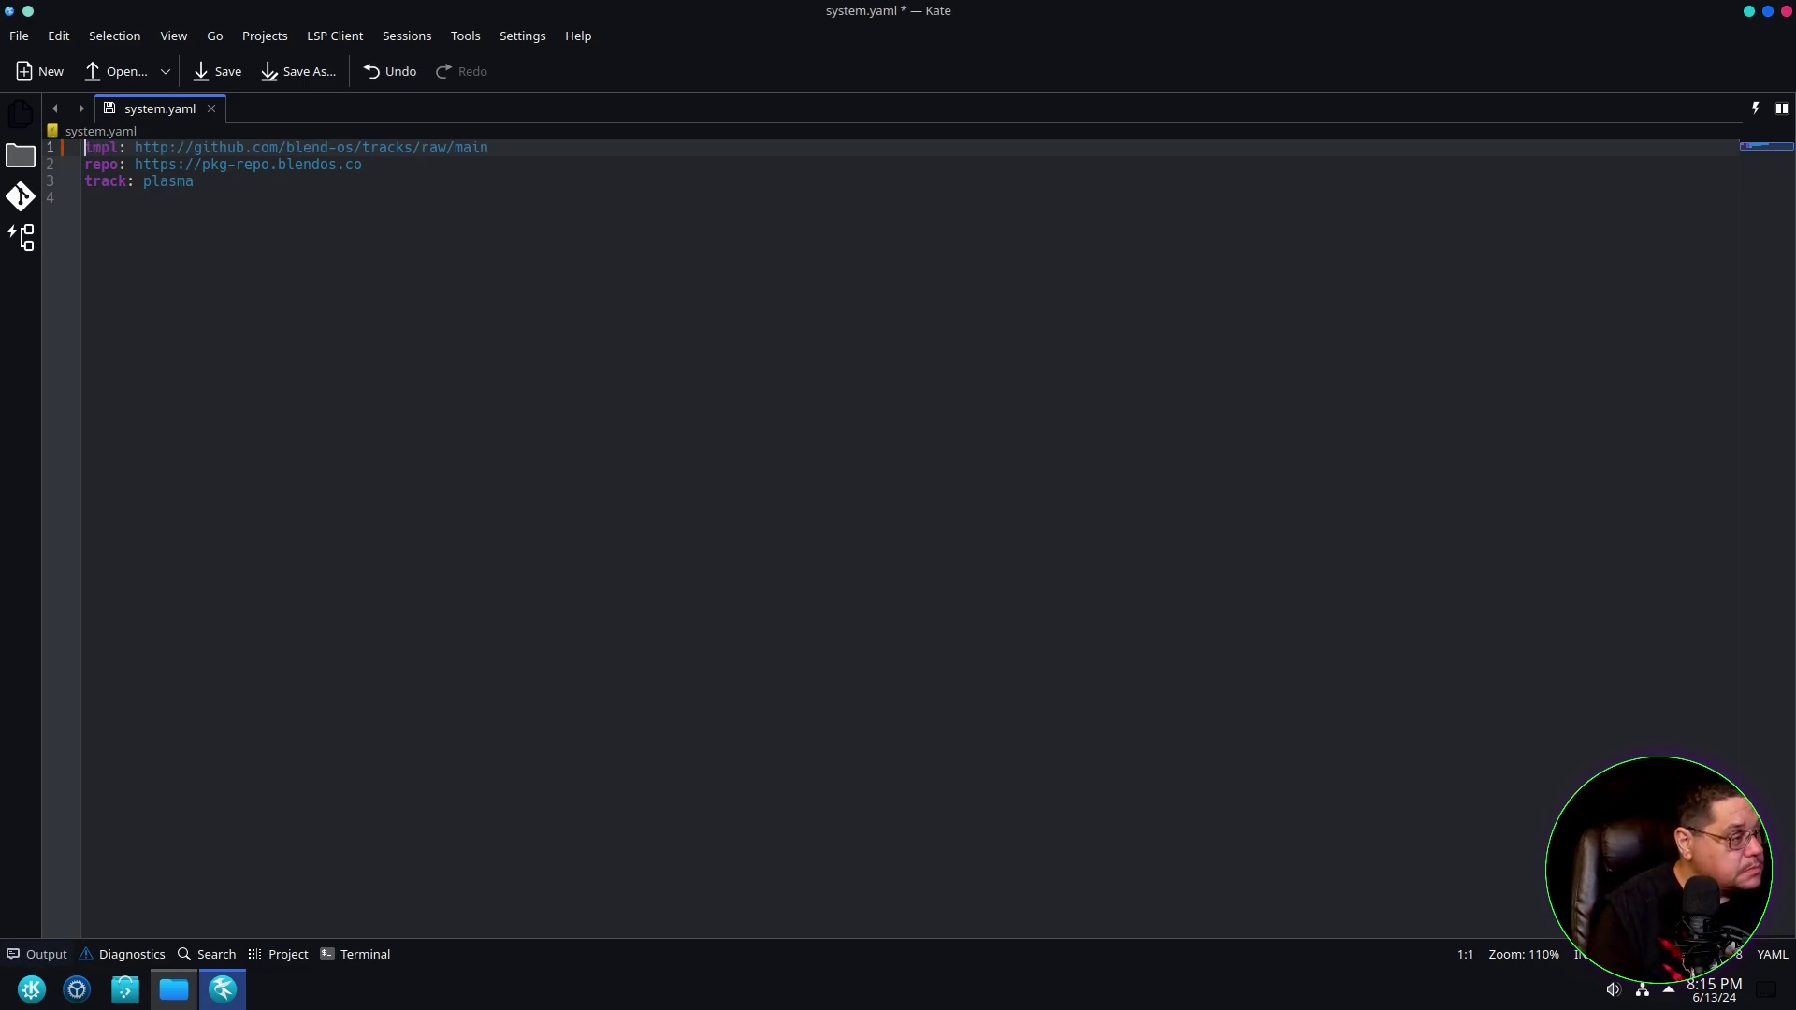
{"action": "key", "text": "ctrl+plus"}
{"action": "key", "text": "ctrl+plus"}
{"action": "key", "text": "ctrl+plus"}
{"action": "key", "text": "ctrl+plus"}
{"action": "key", "text": "ctrl+plus"}
{"action": "key", "text": "ctrl+plus"}
{"action": "key", "text": "ctrl+plus"}
{"action": "key", "text": "ctrl+plus"}
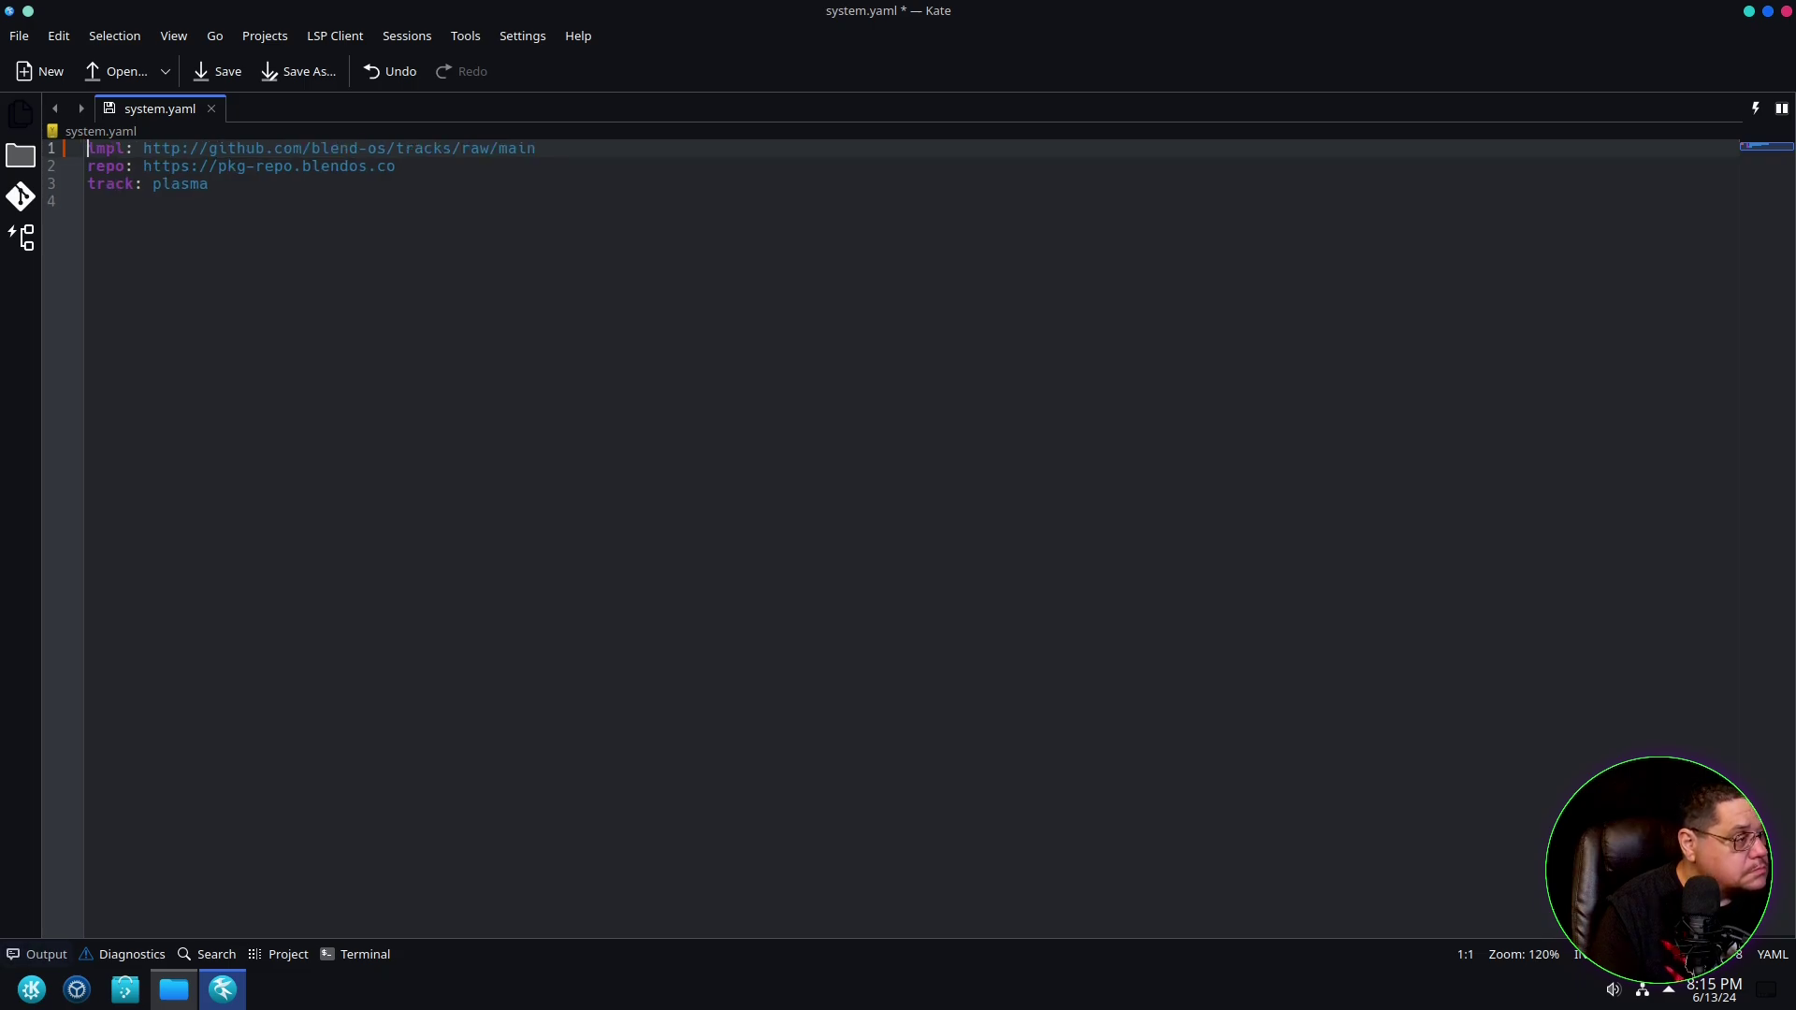
{"action": "key", "text": "ctrl+plus"}
{"action": "key", "text": "ctrl+plus"}
{"action": "key", "text": "ctrl+plus"}
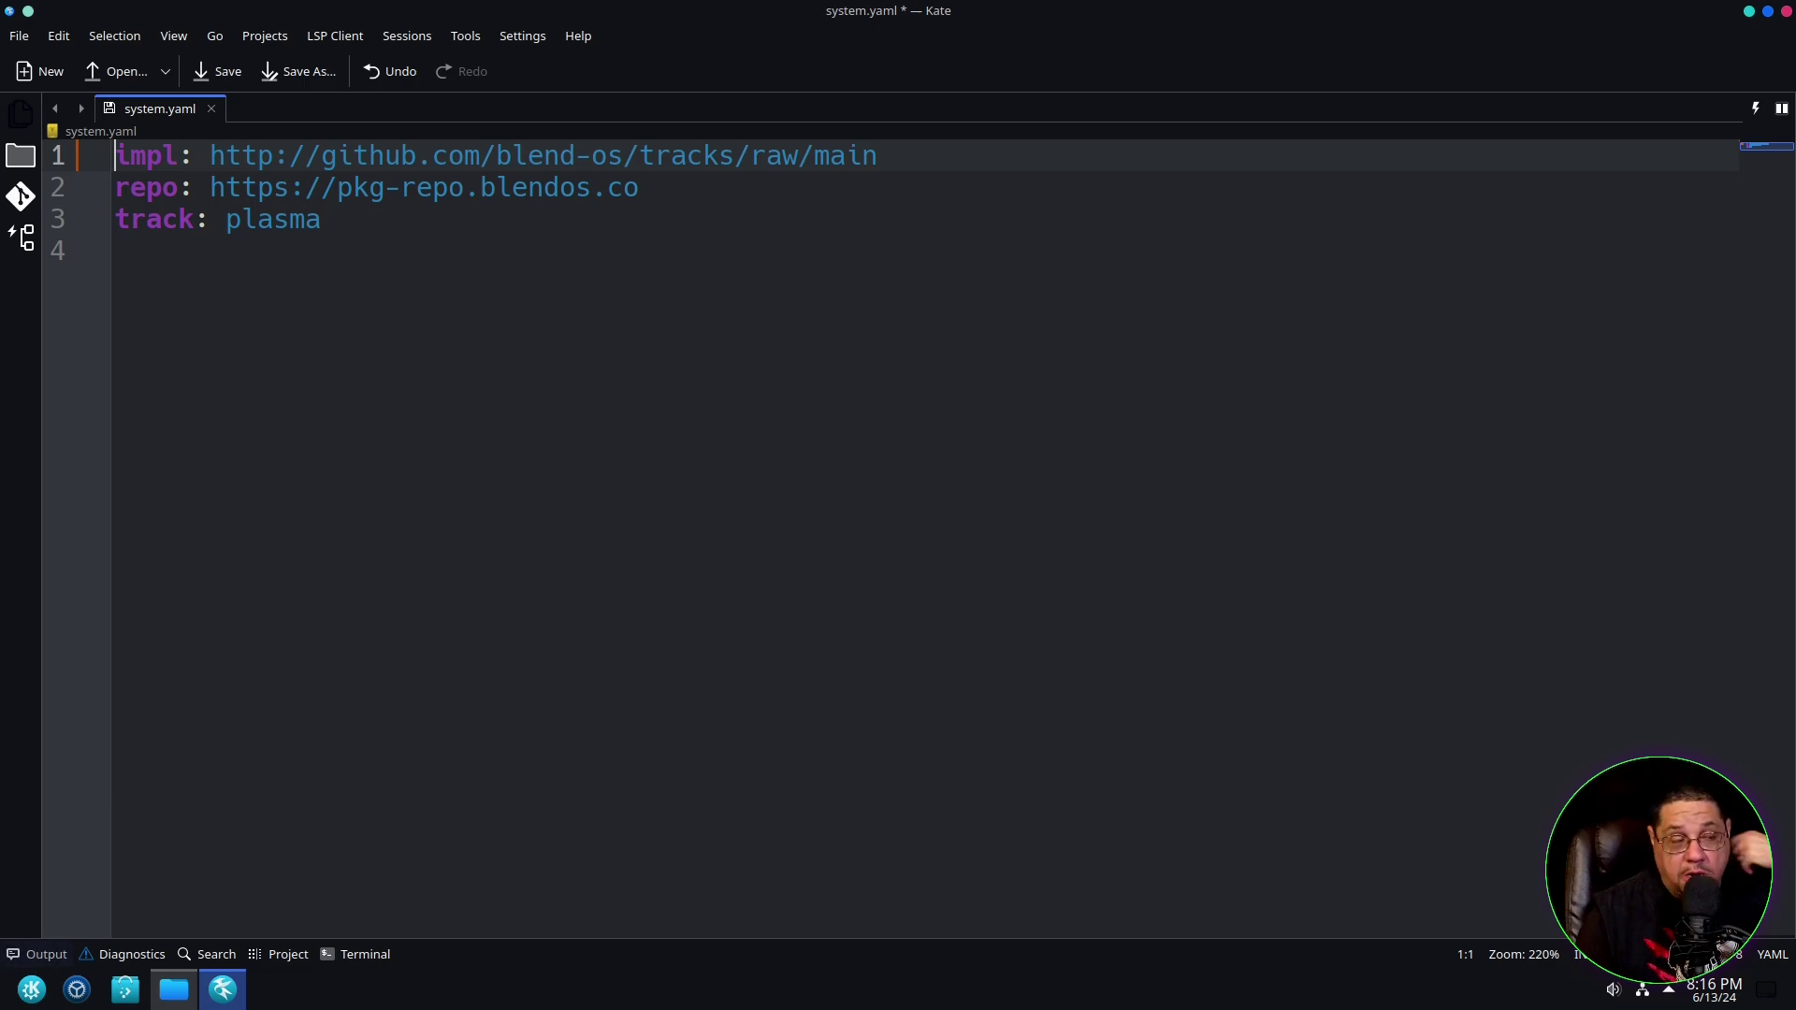
{"action": "key", "text": "ctrl+End"}
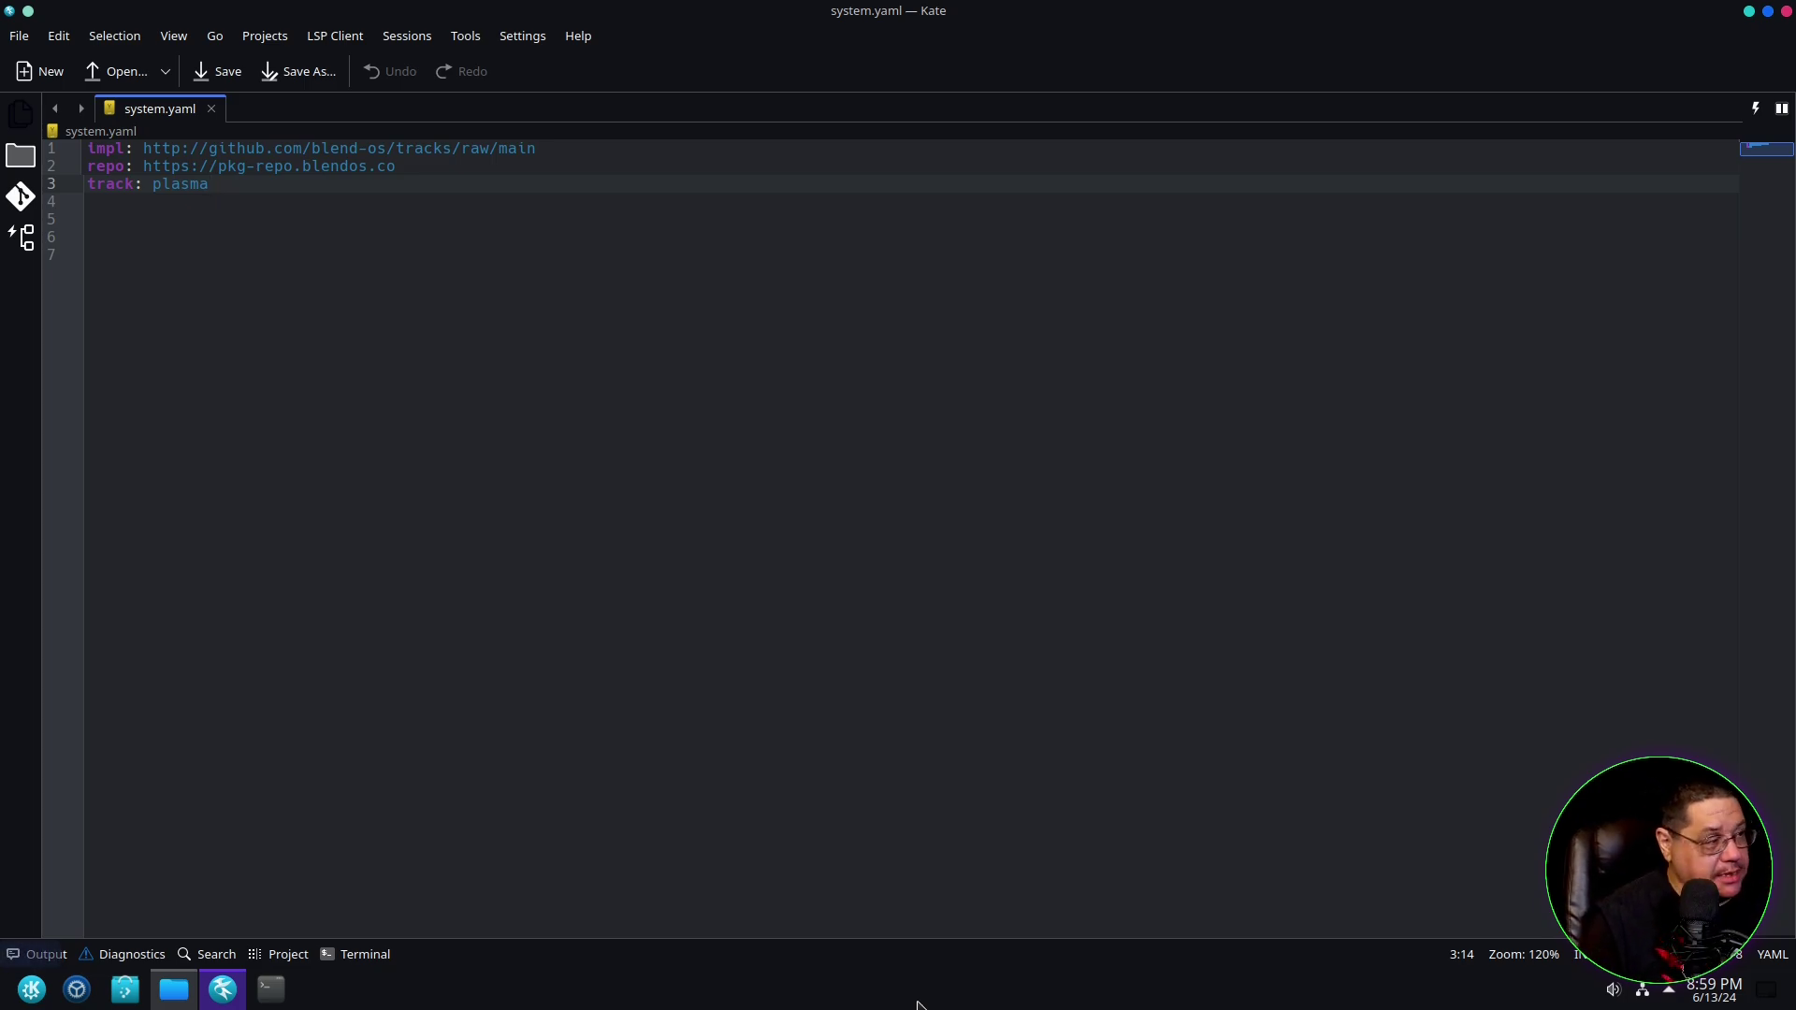
- Add a 'packages:' section listing firefox below the track: plasma line
{"action": "key", "text": "Return"}
{"action": "key", "text": "Return"}
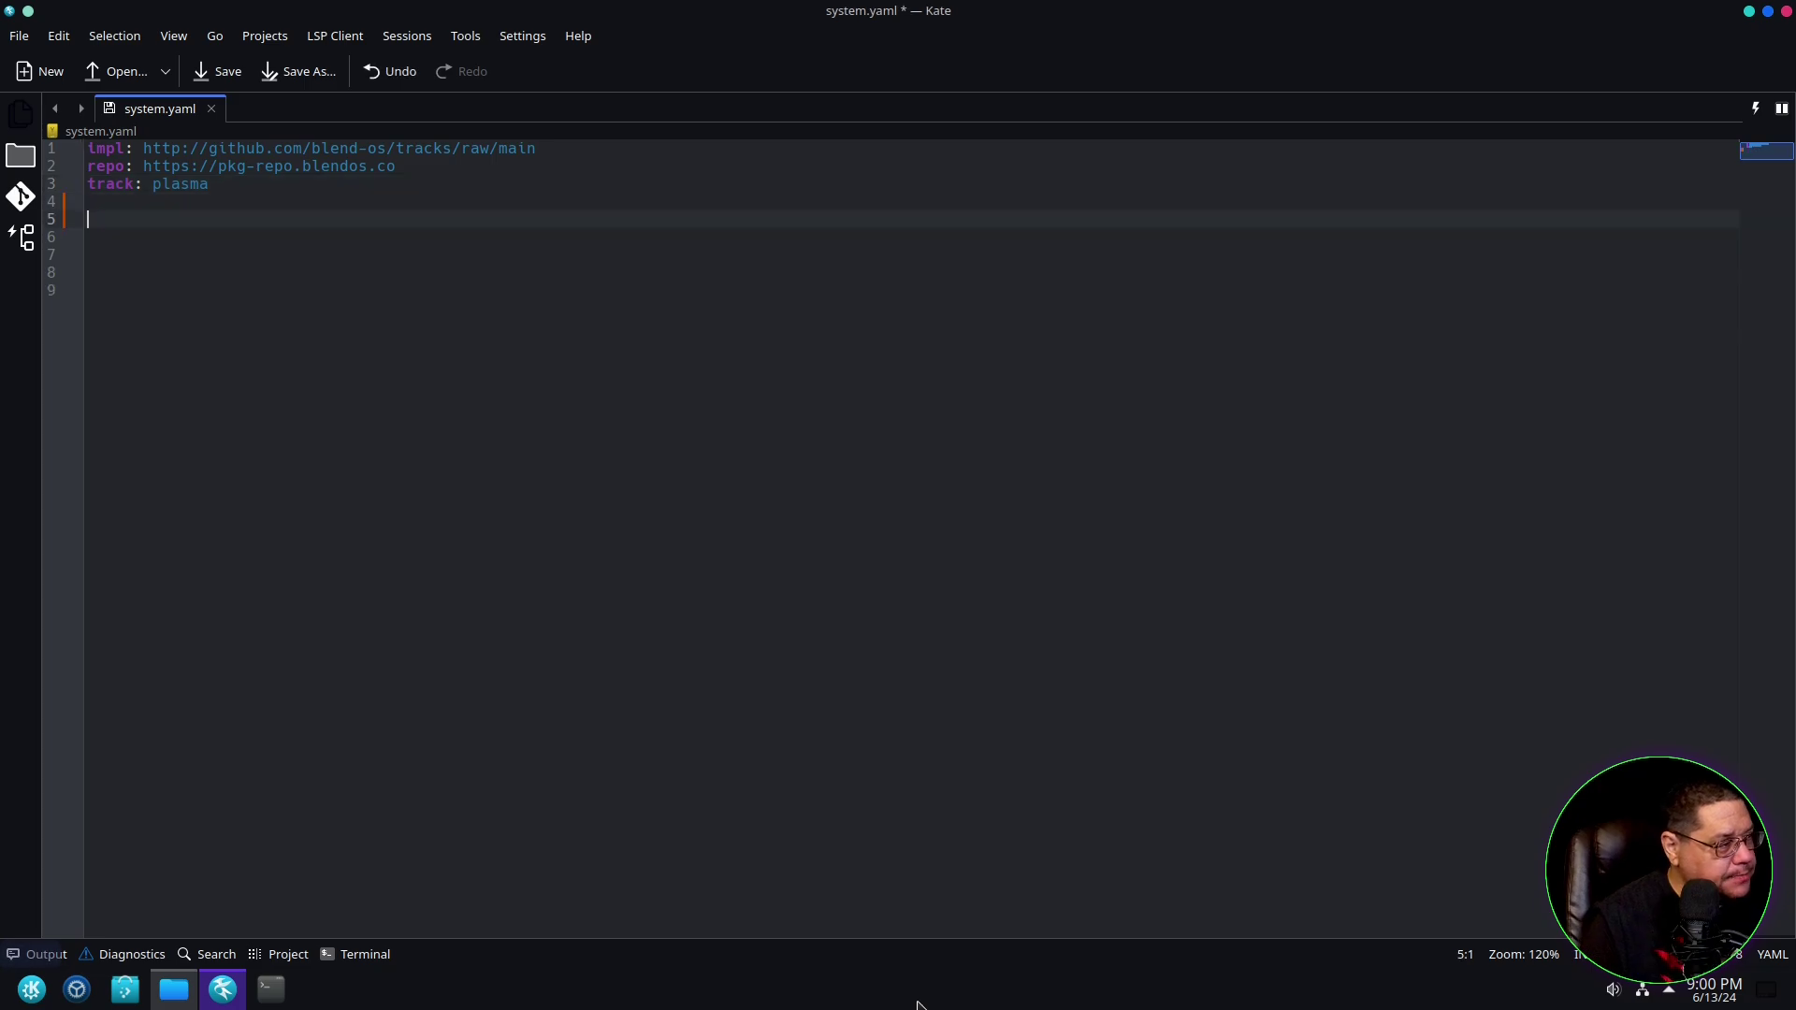
{"action": "type", "text": "p"}
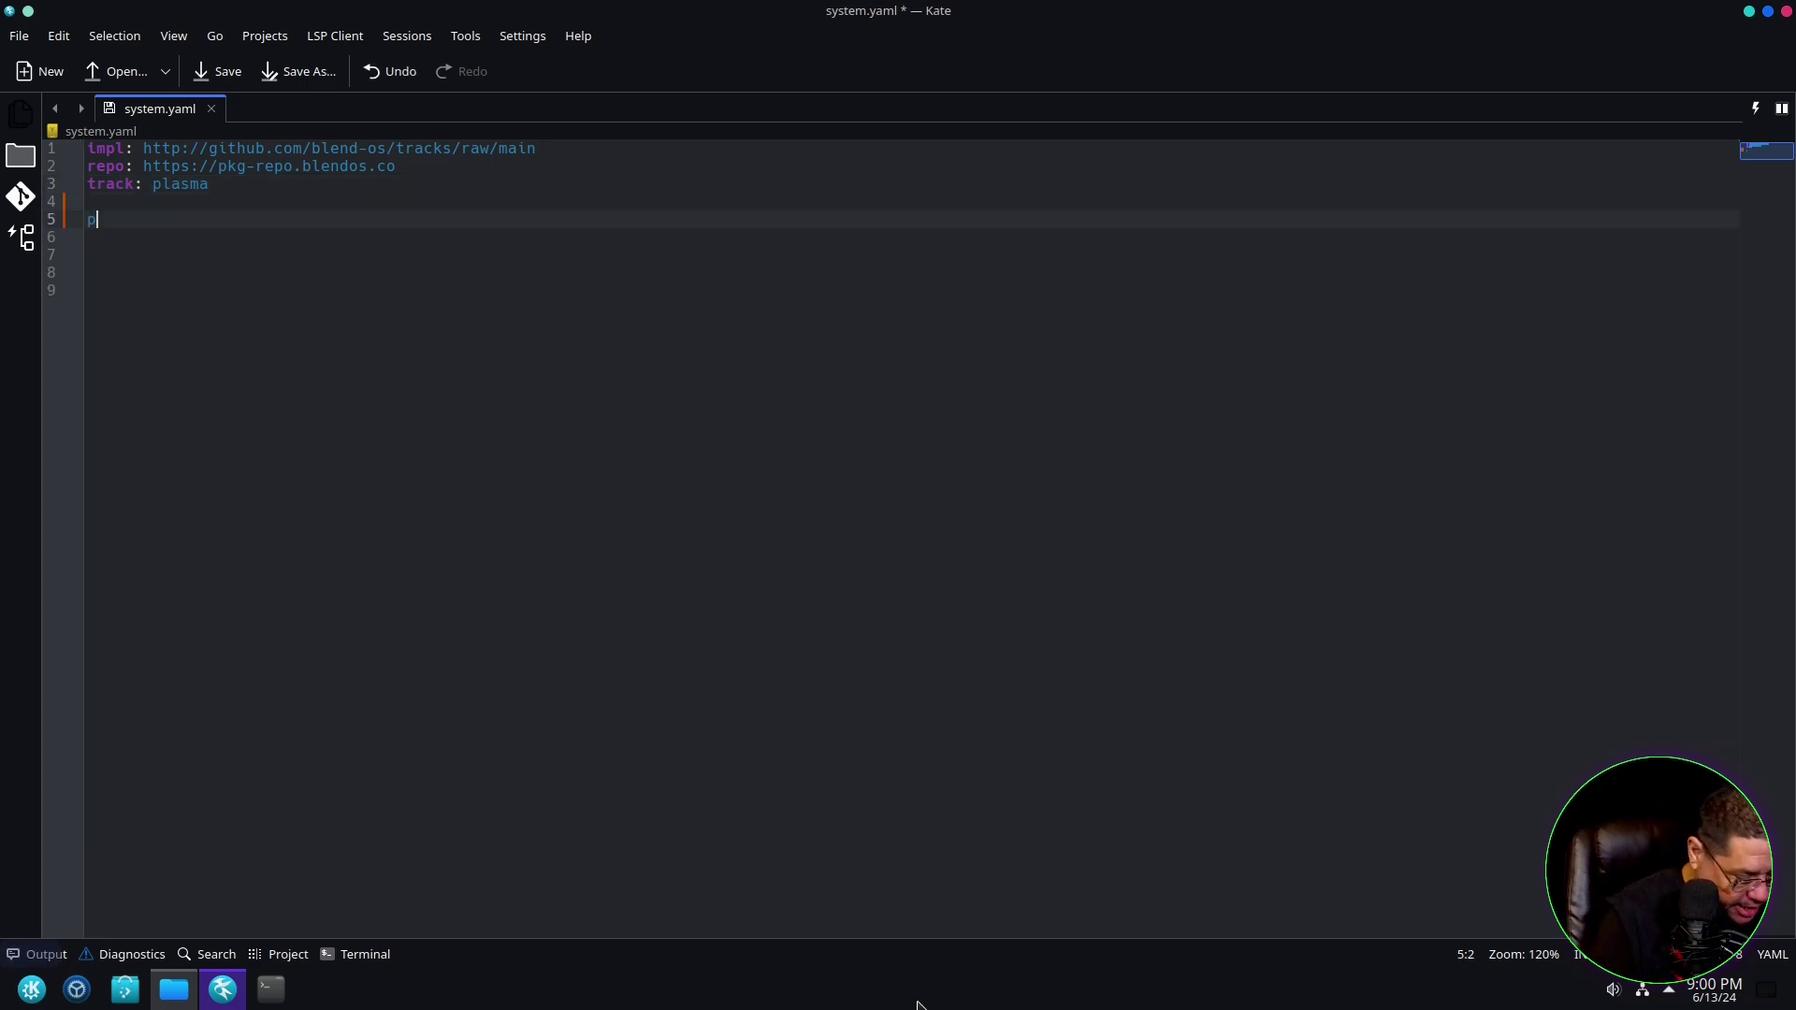
{"action": "type", "text": "ackages"}
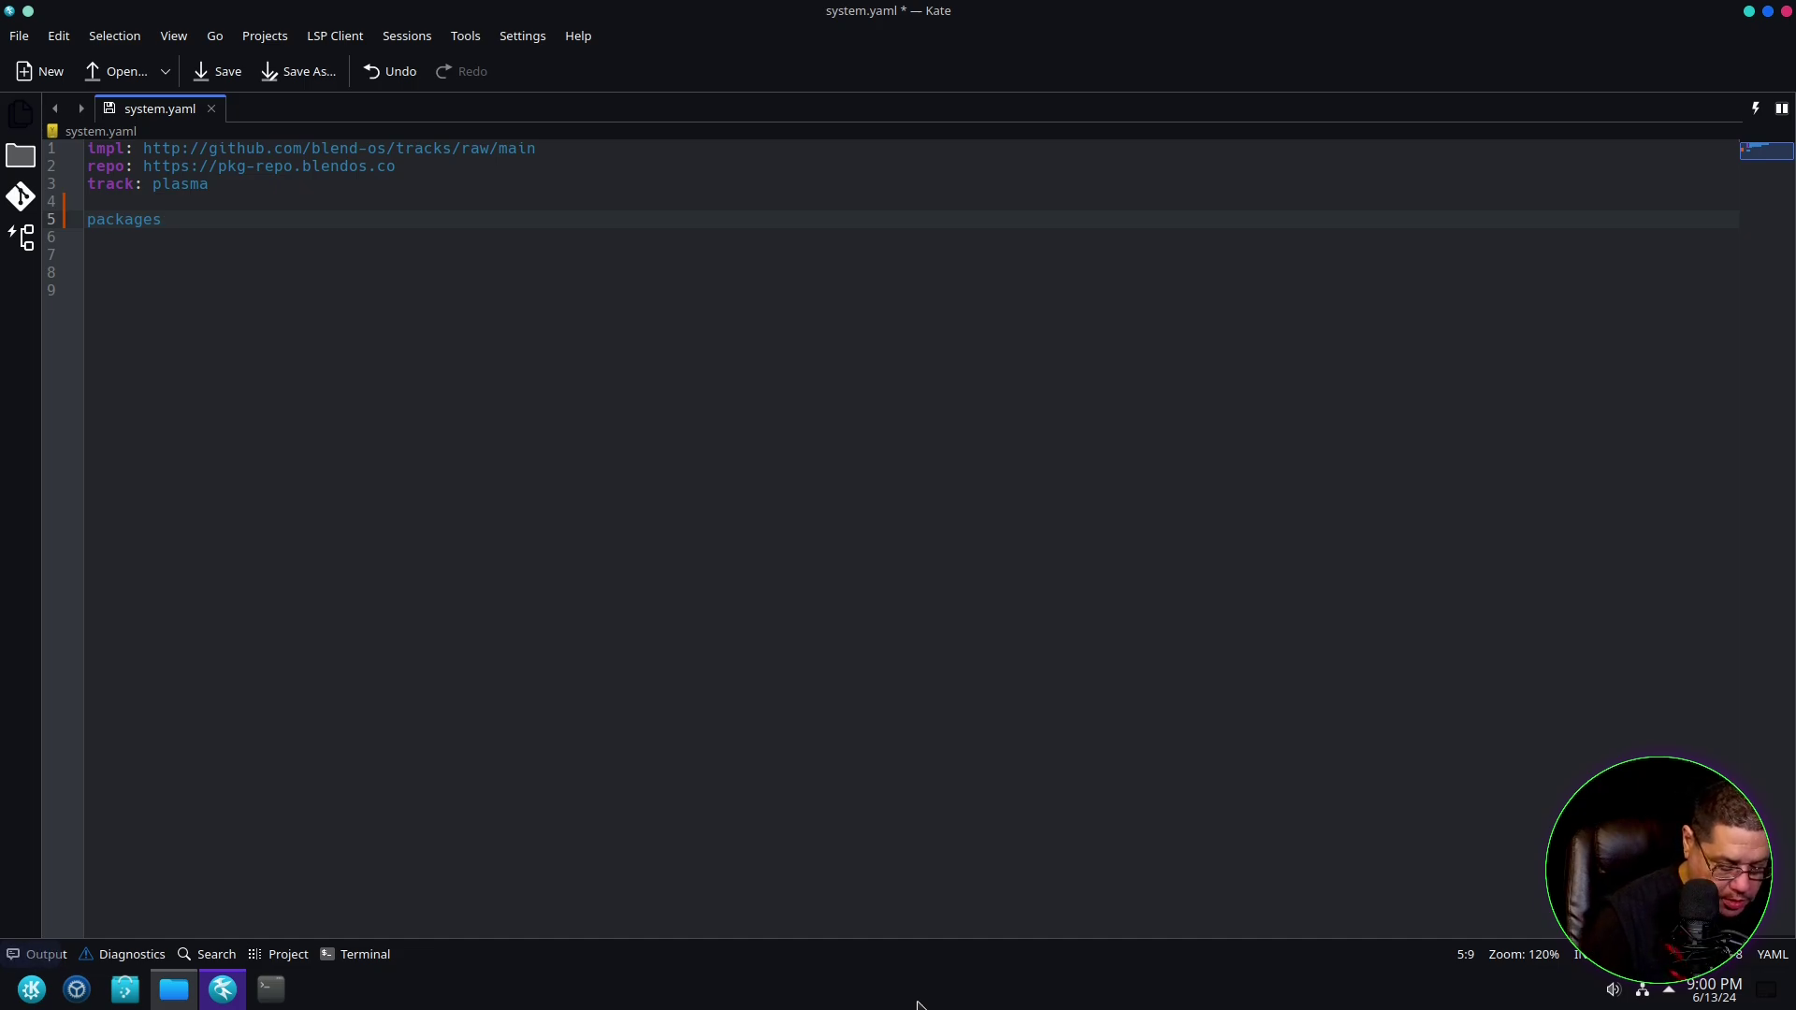
{"action": "key", "text": "Return"}
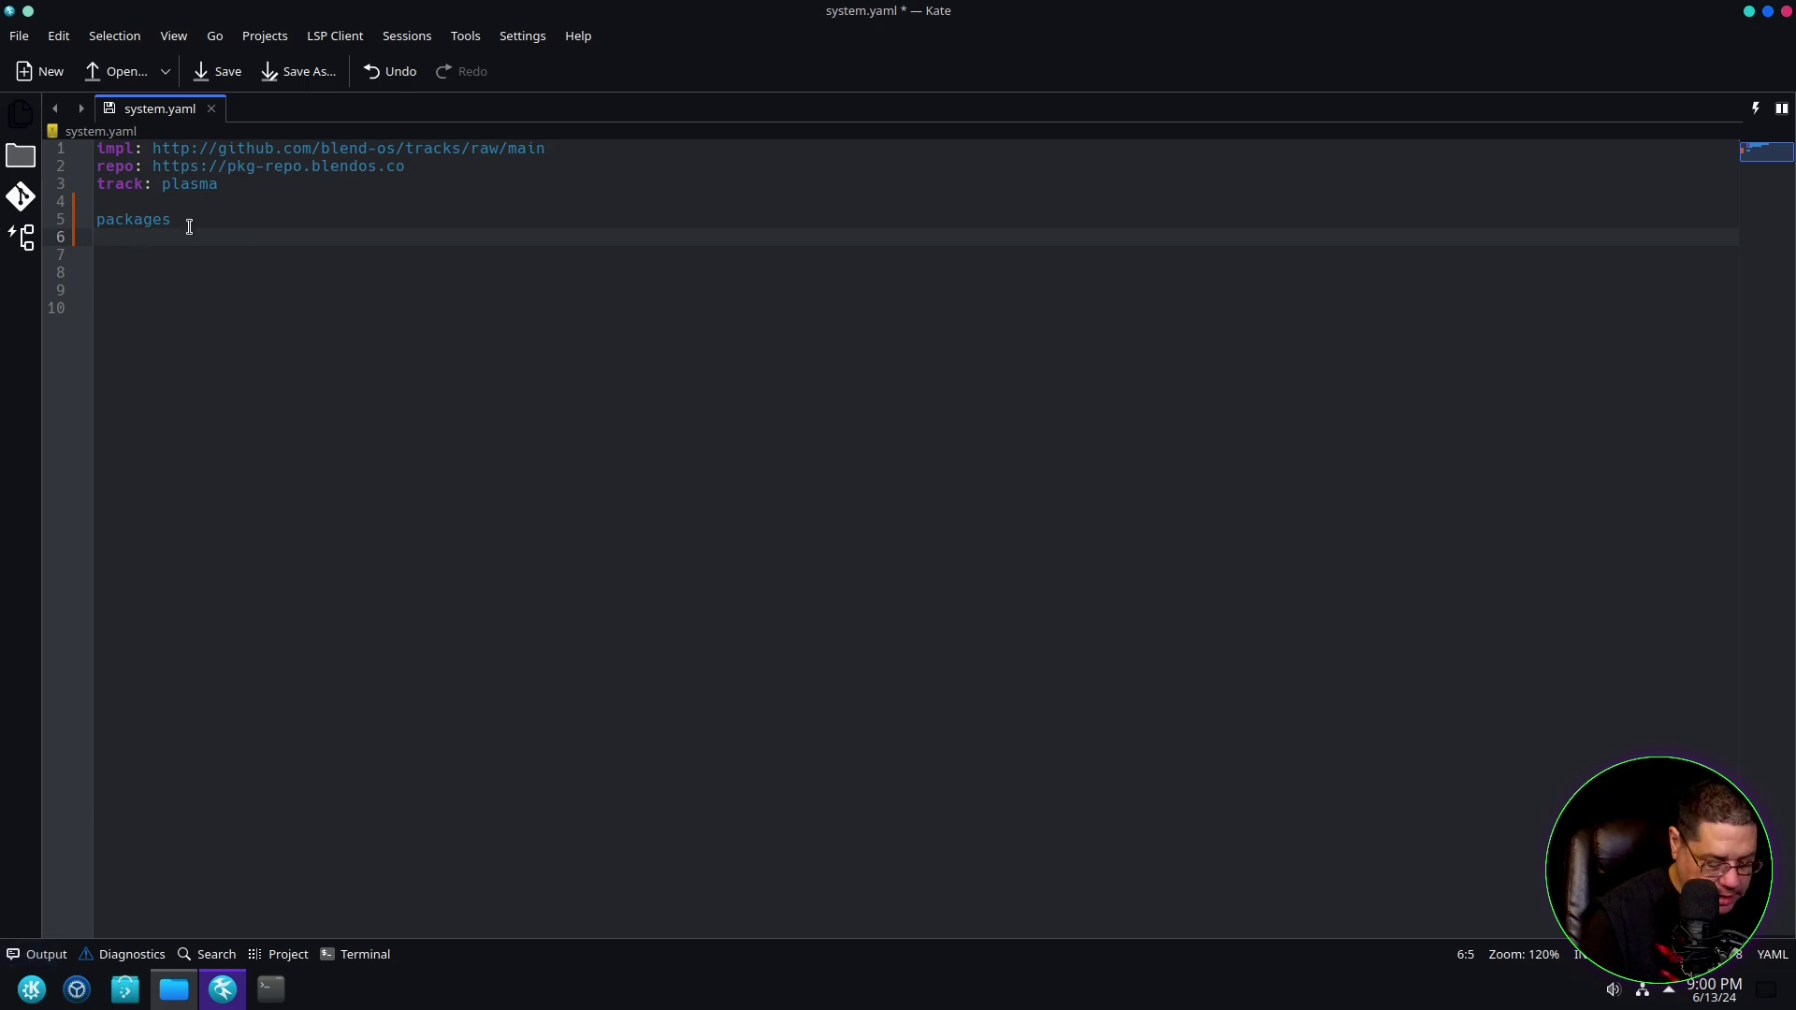
{"action": "key", "text": "BackSpace"}
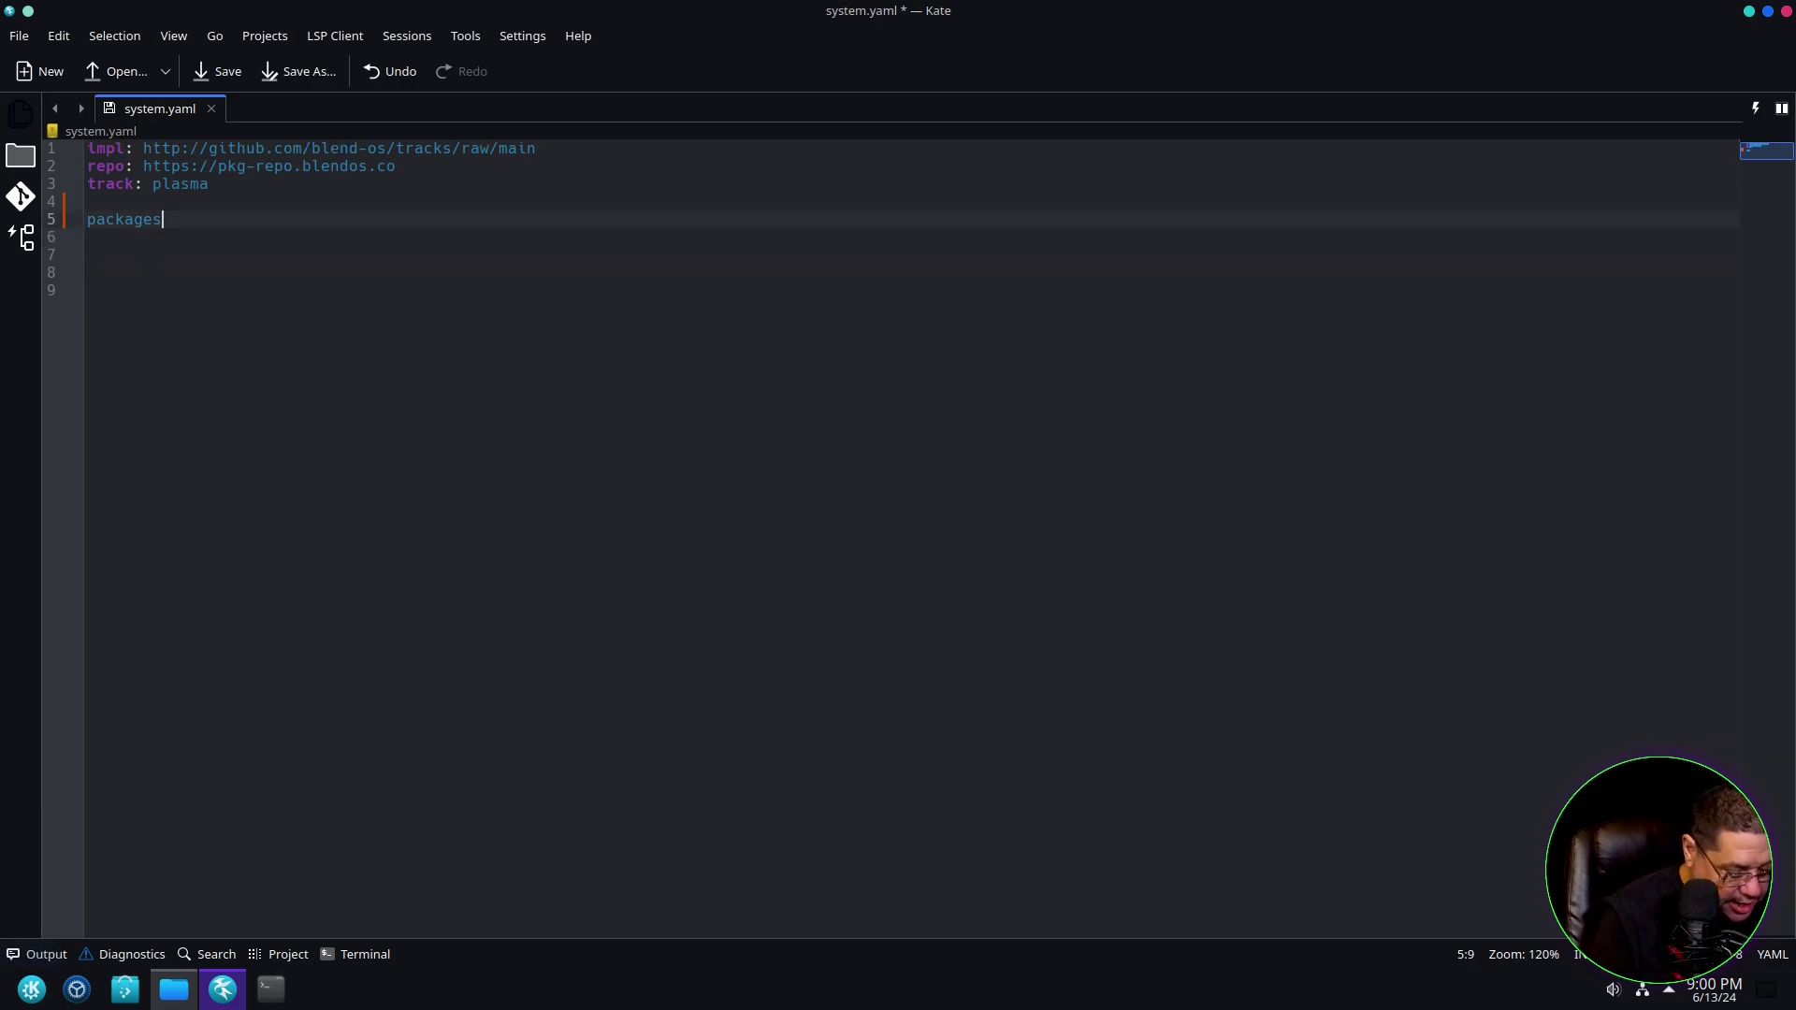
{"action": "type", "text": ":"}
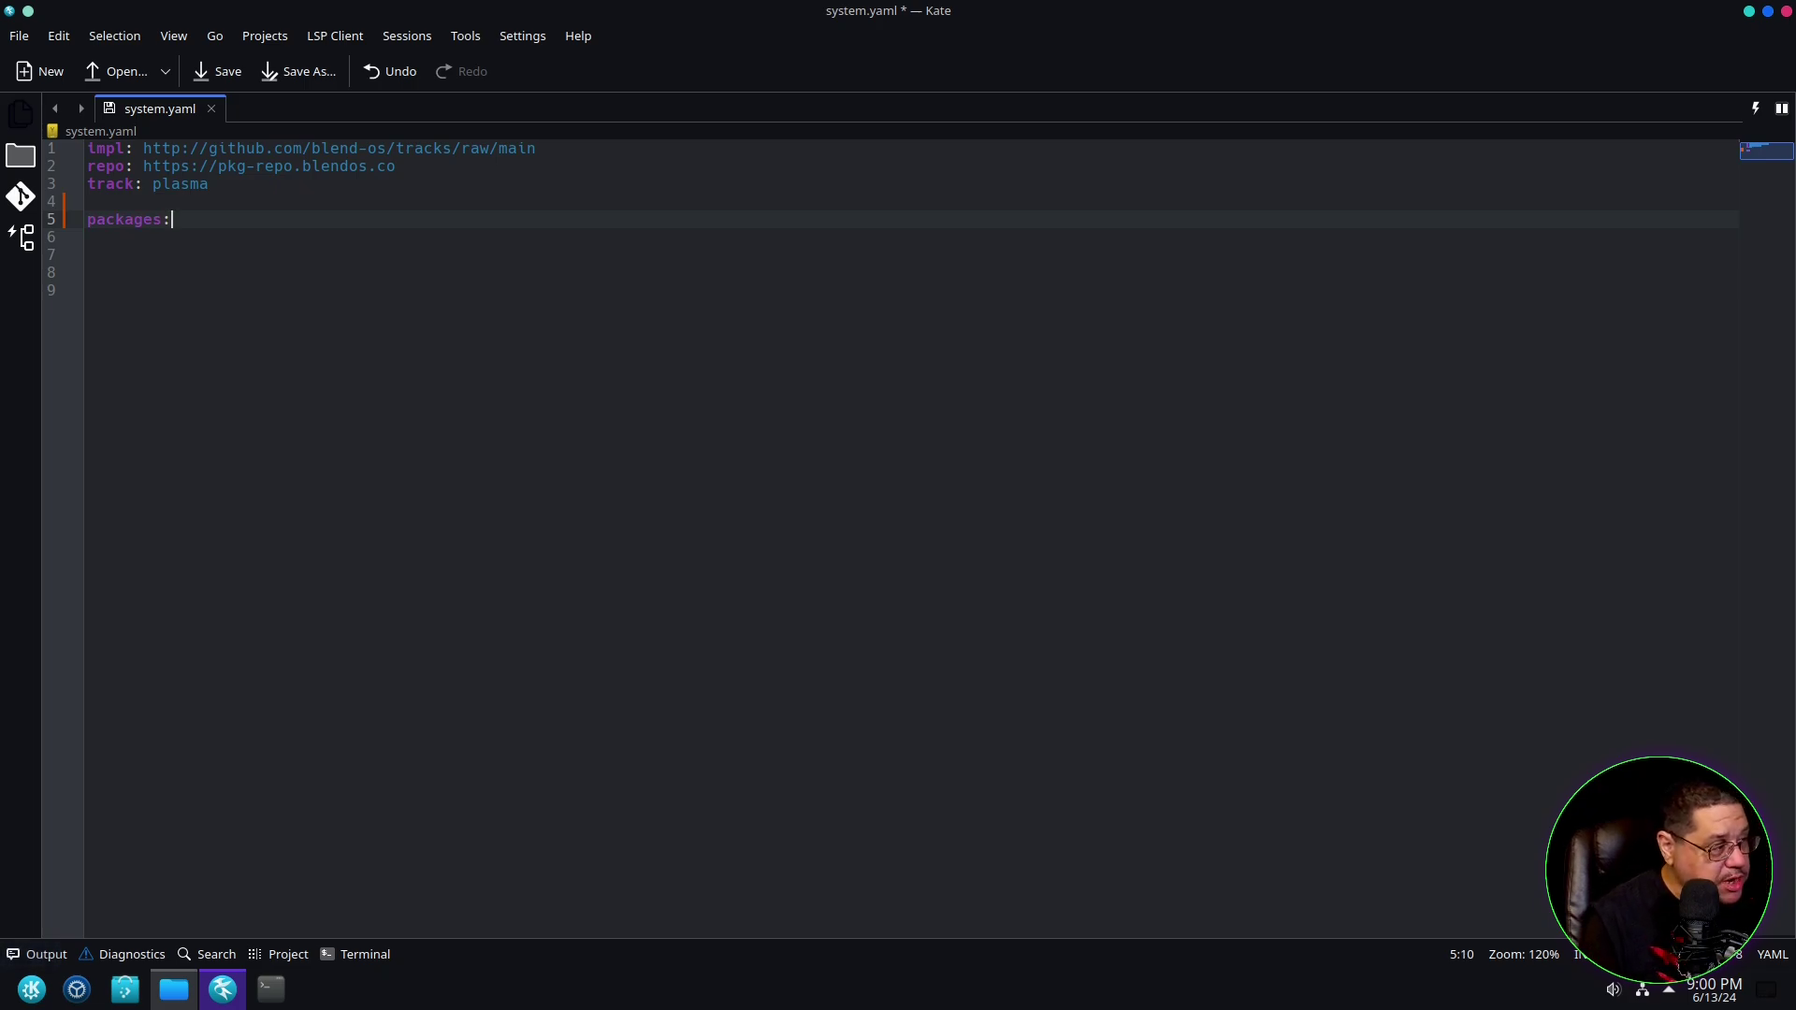
{"action": "key", "text": "Return"}
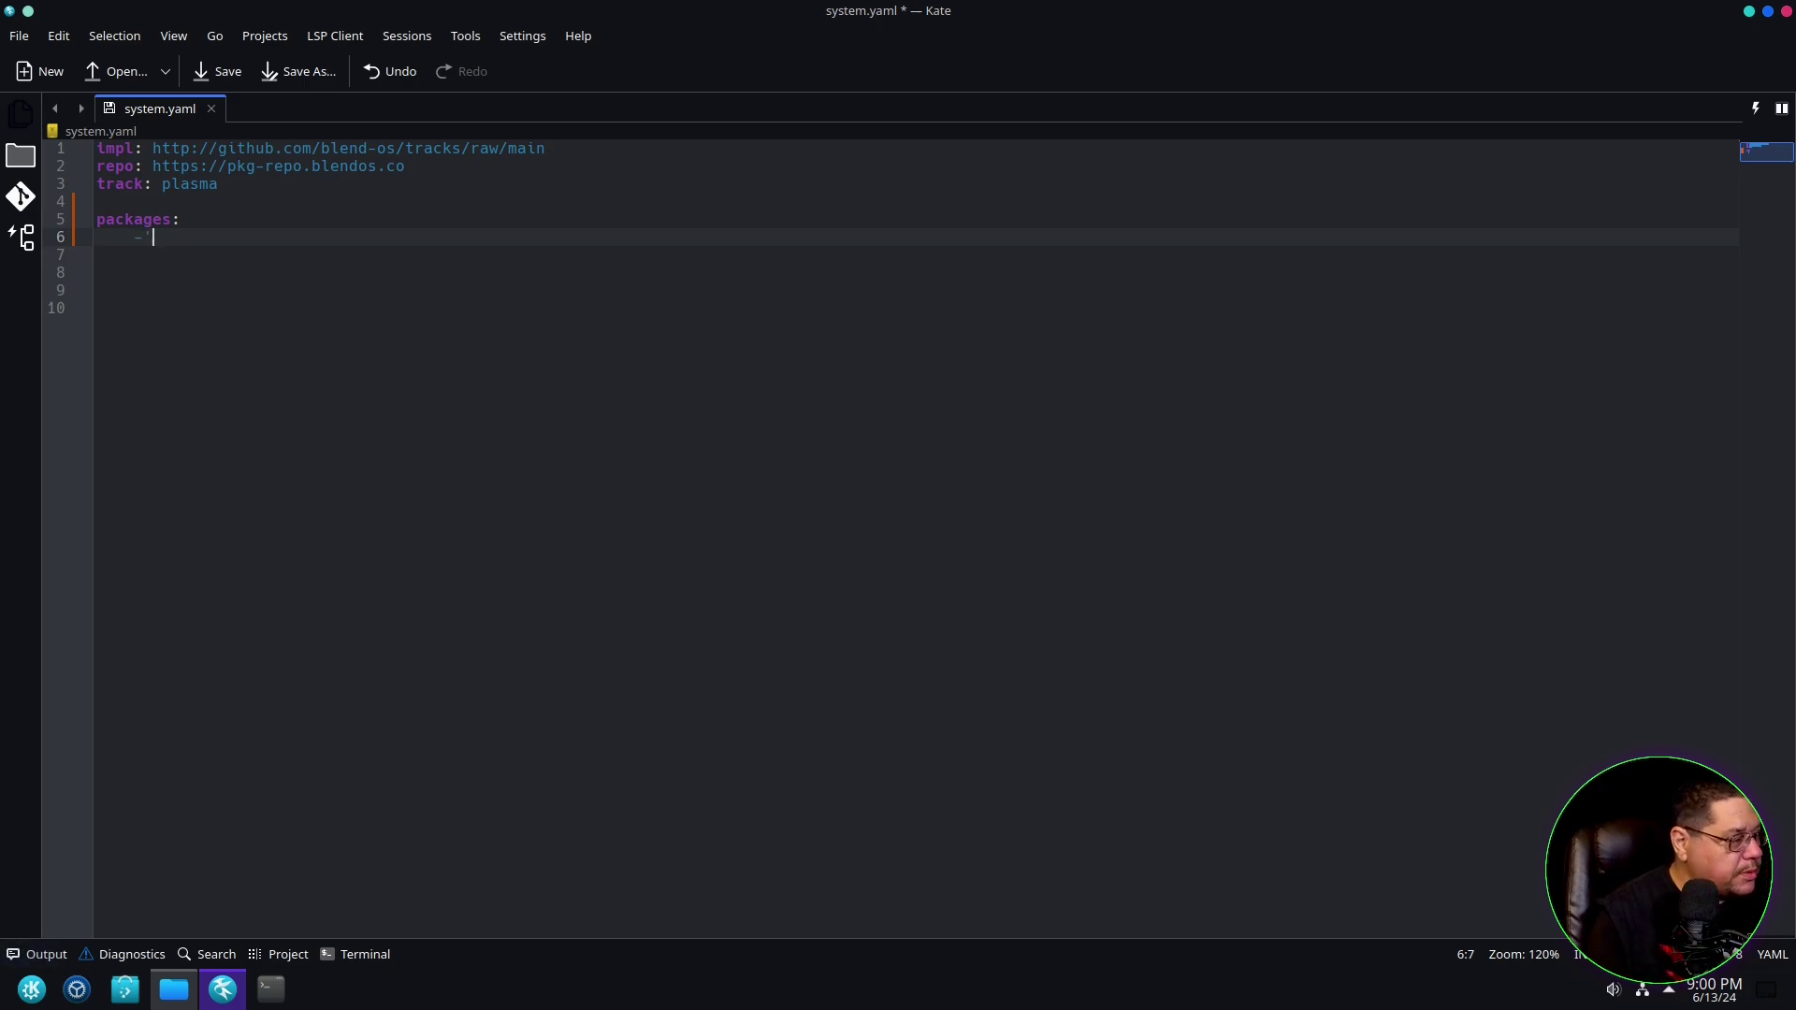
{"action": "type", "text": "f"}
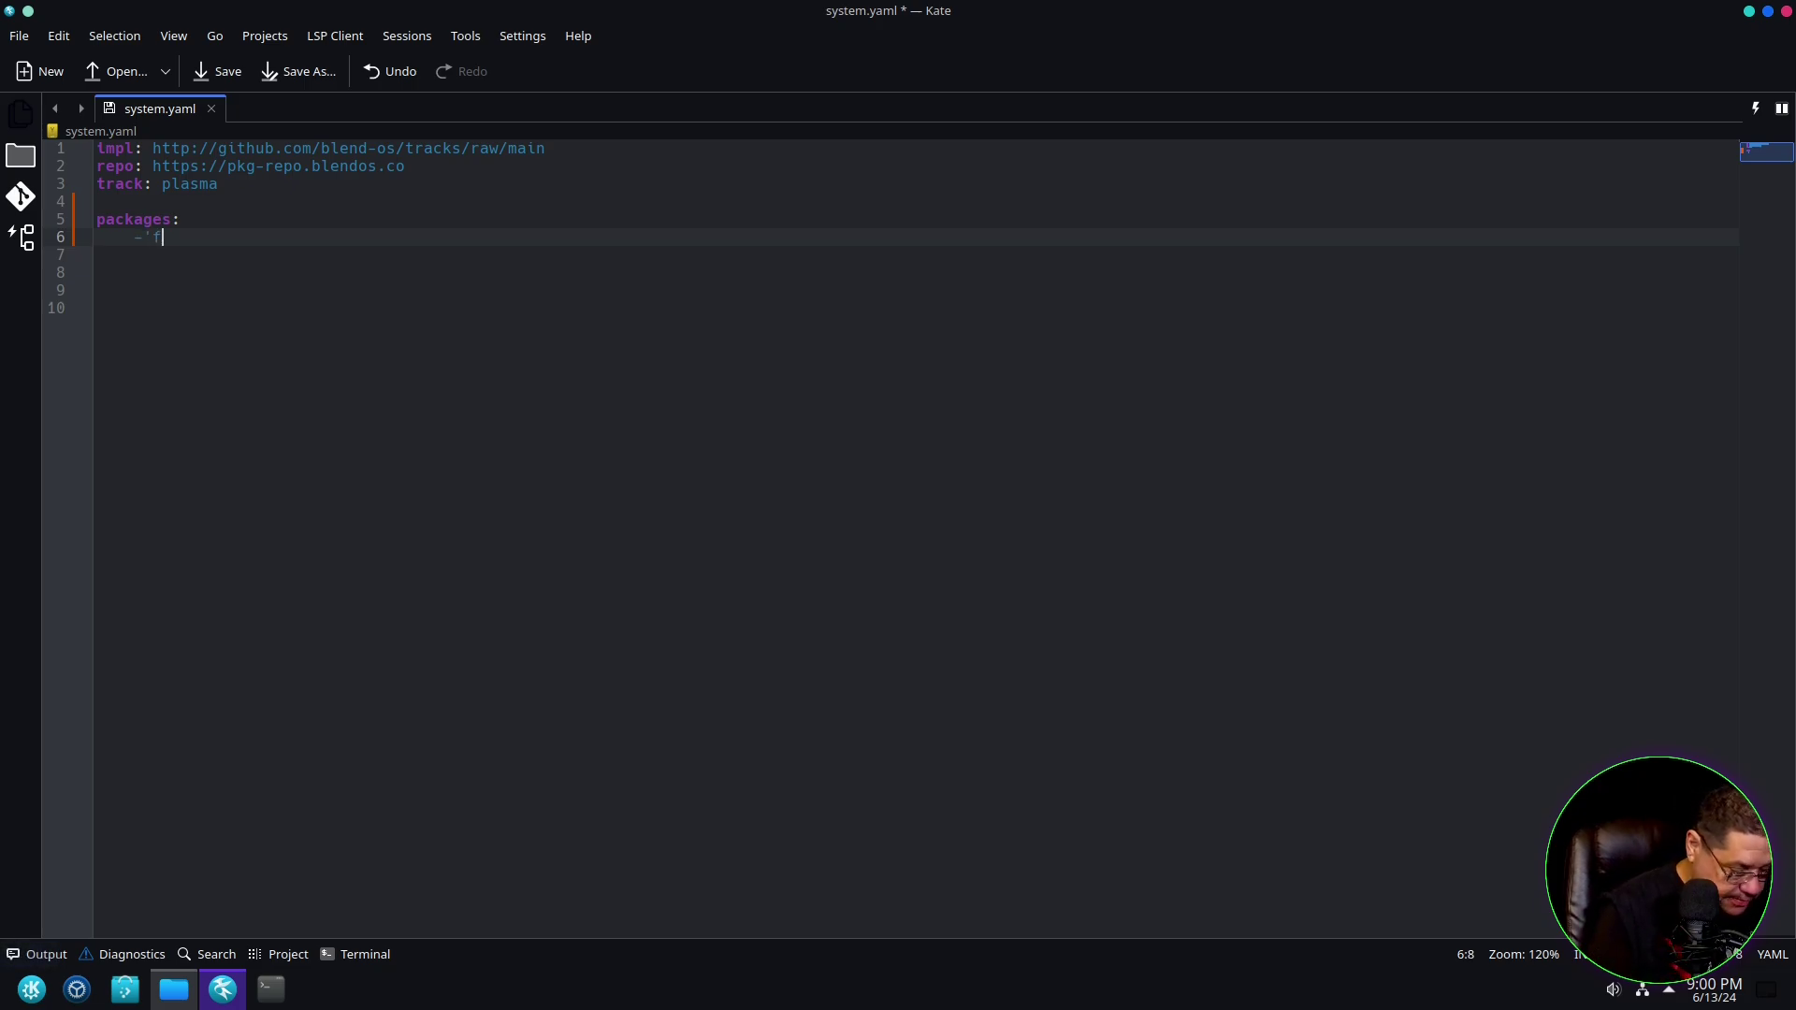
{"action": "type", "text": "irefox"}
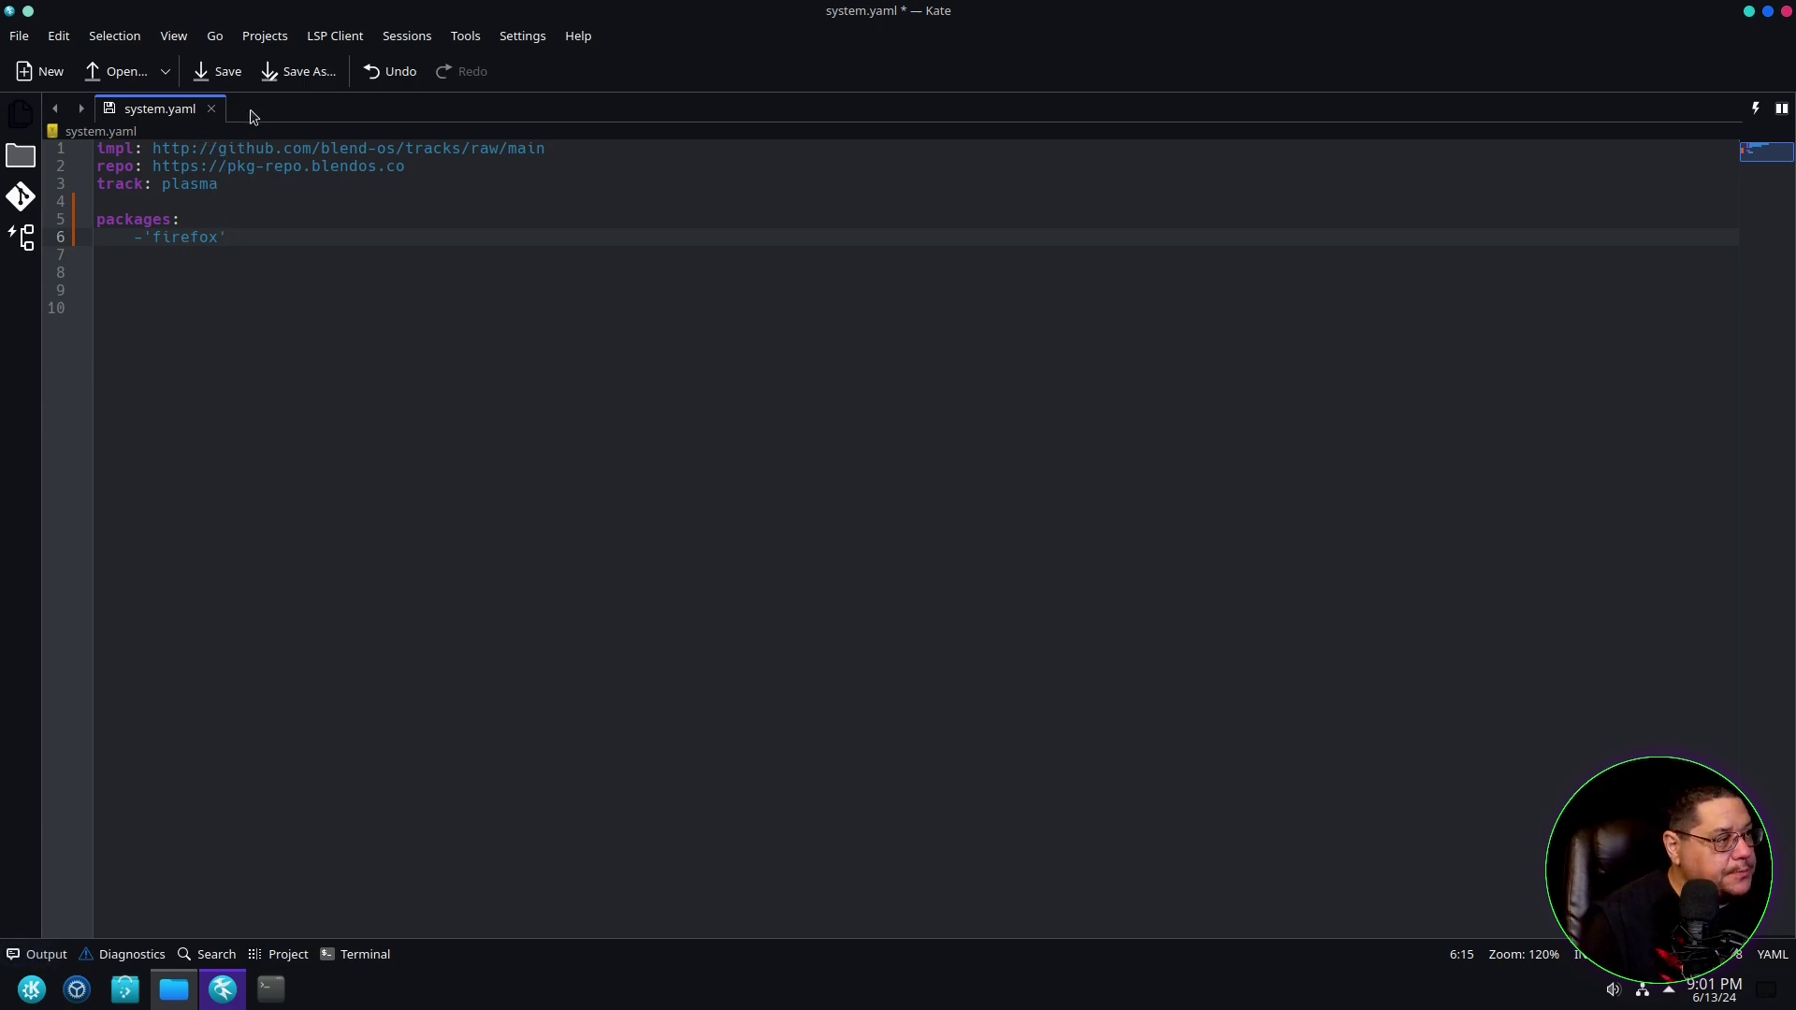
- Save system.yaml, authorizing with the root password
{"action": "left_click", "coordinate": [229, 73]}
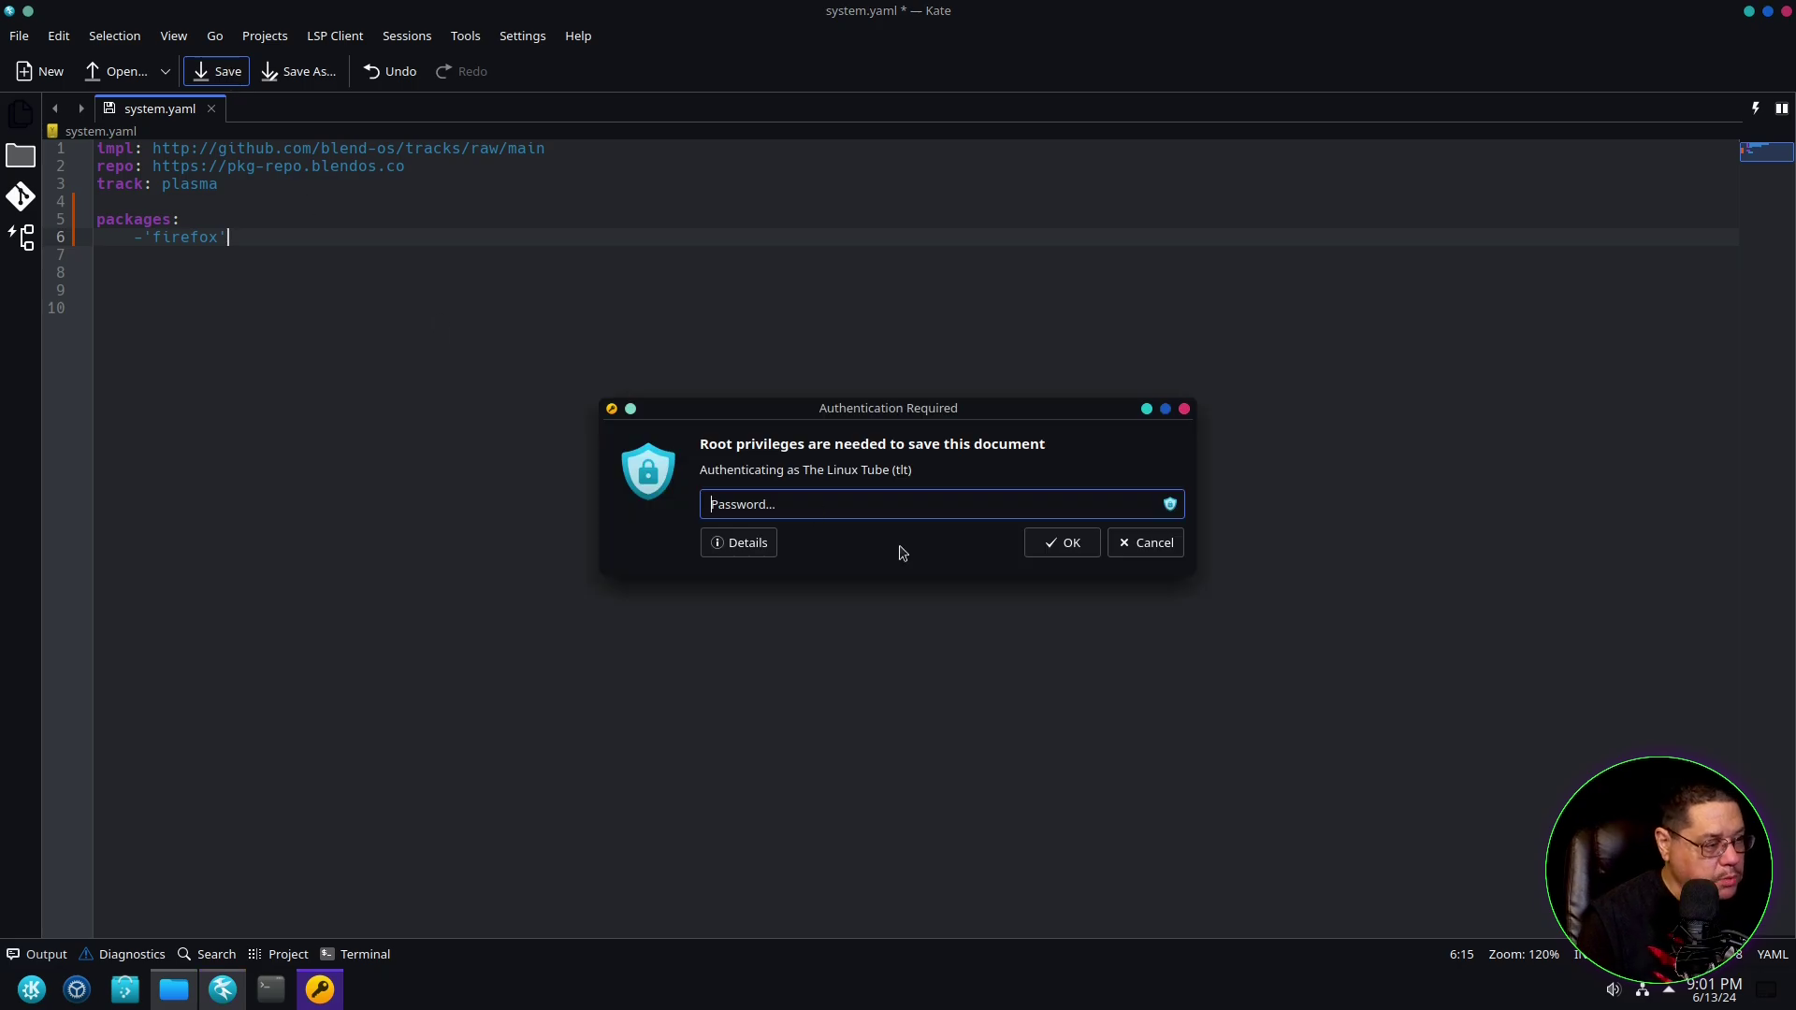
{"action": "type", "text": "*****"}
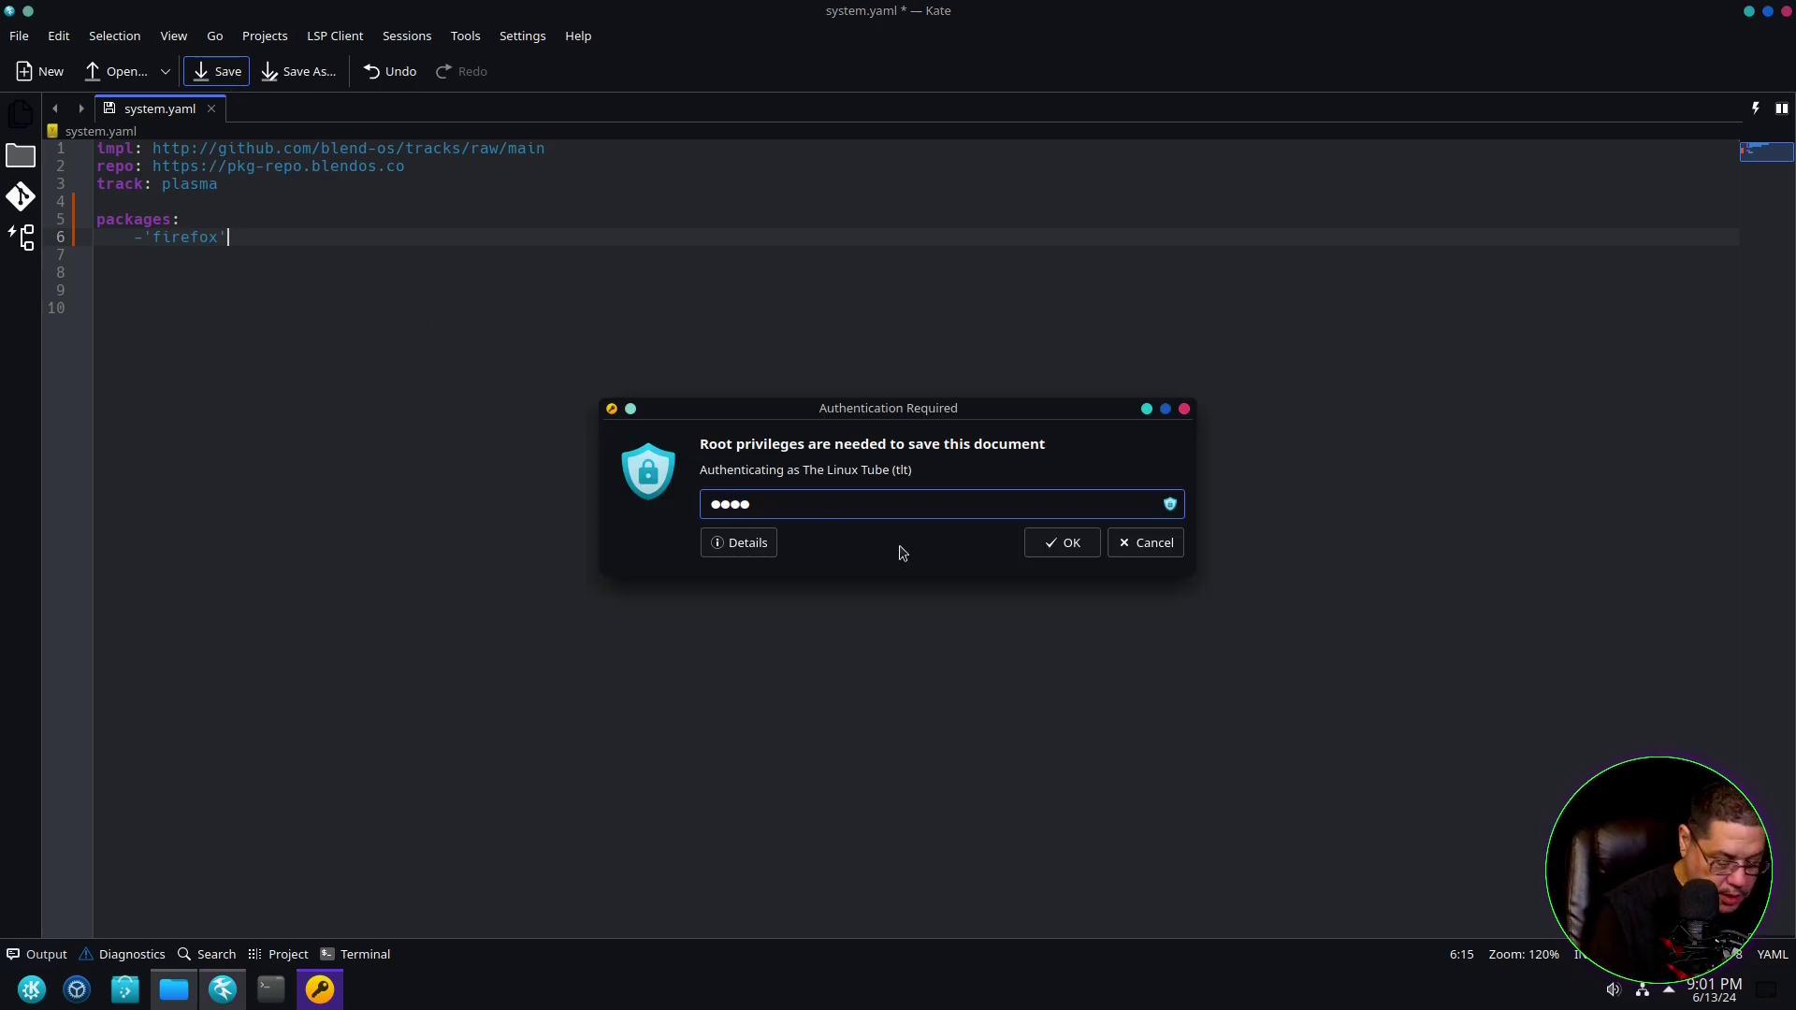
{"action": "key", "text": "Return"}
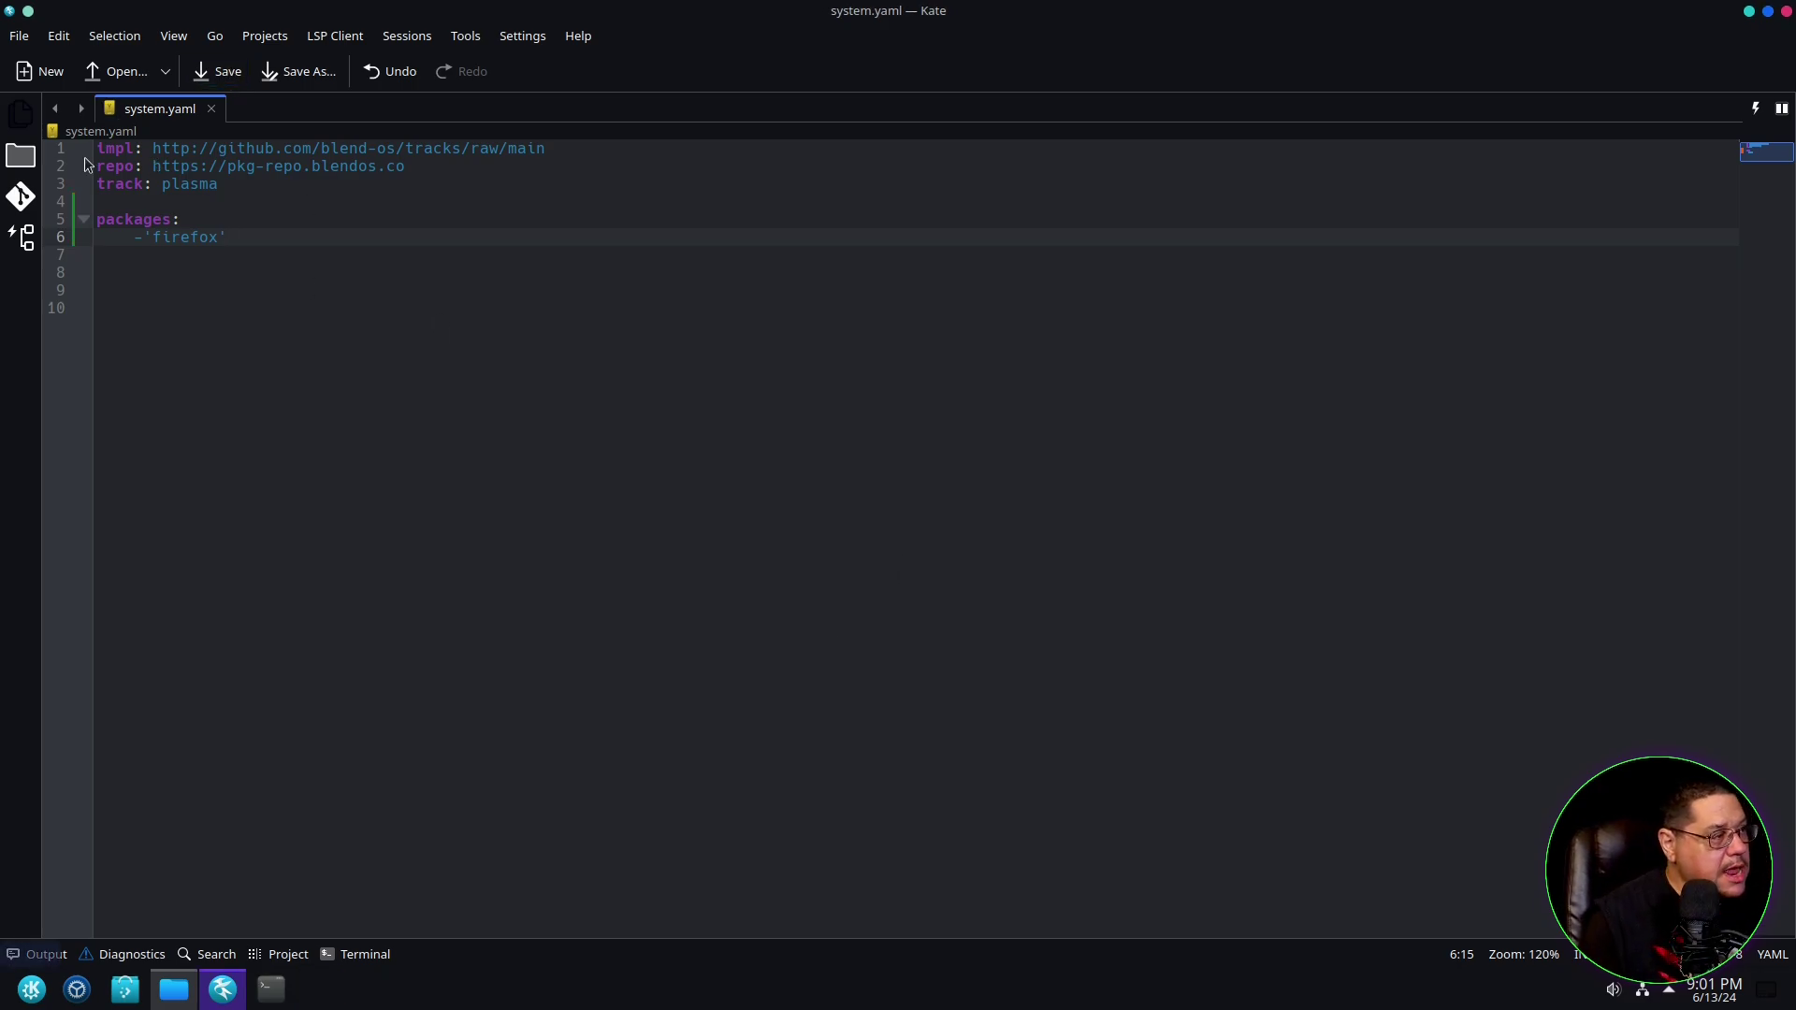
- Run 'sudo akshara update' in Konsole and enter the sudo password
{"action": "left_click", "coordinate": [270, 1002]}
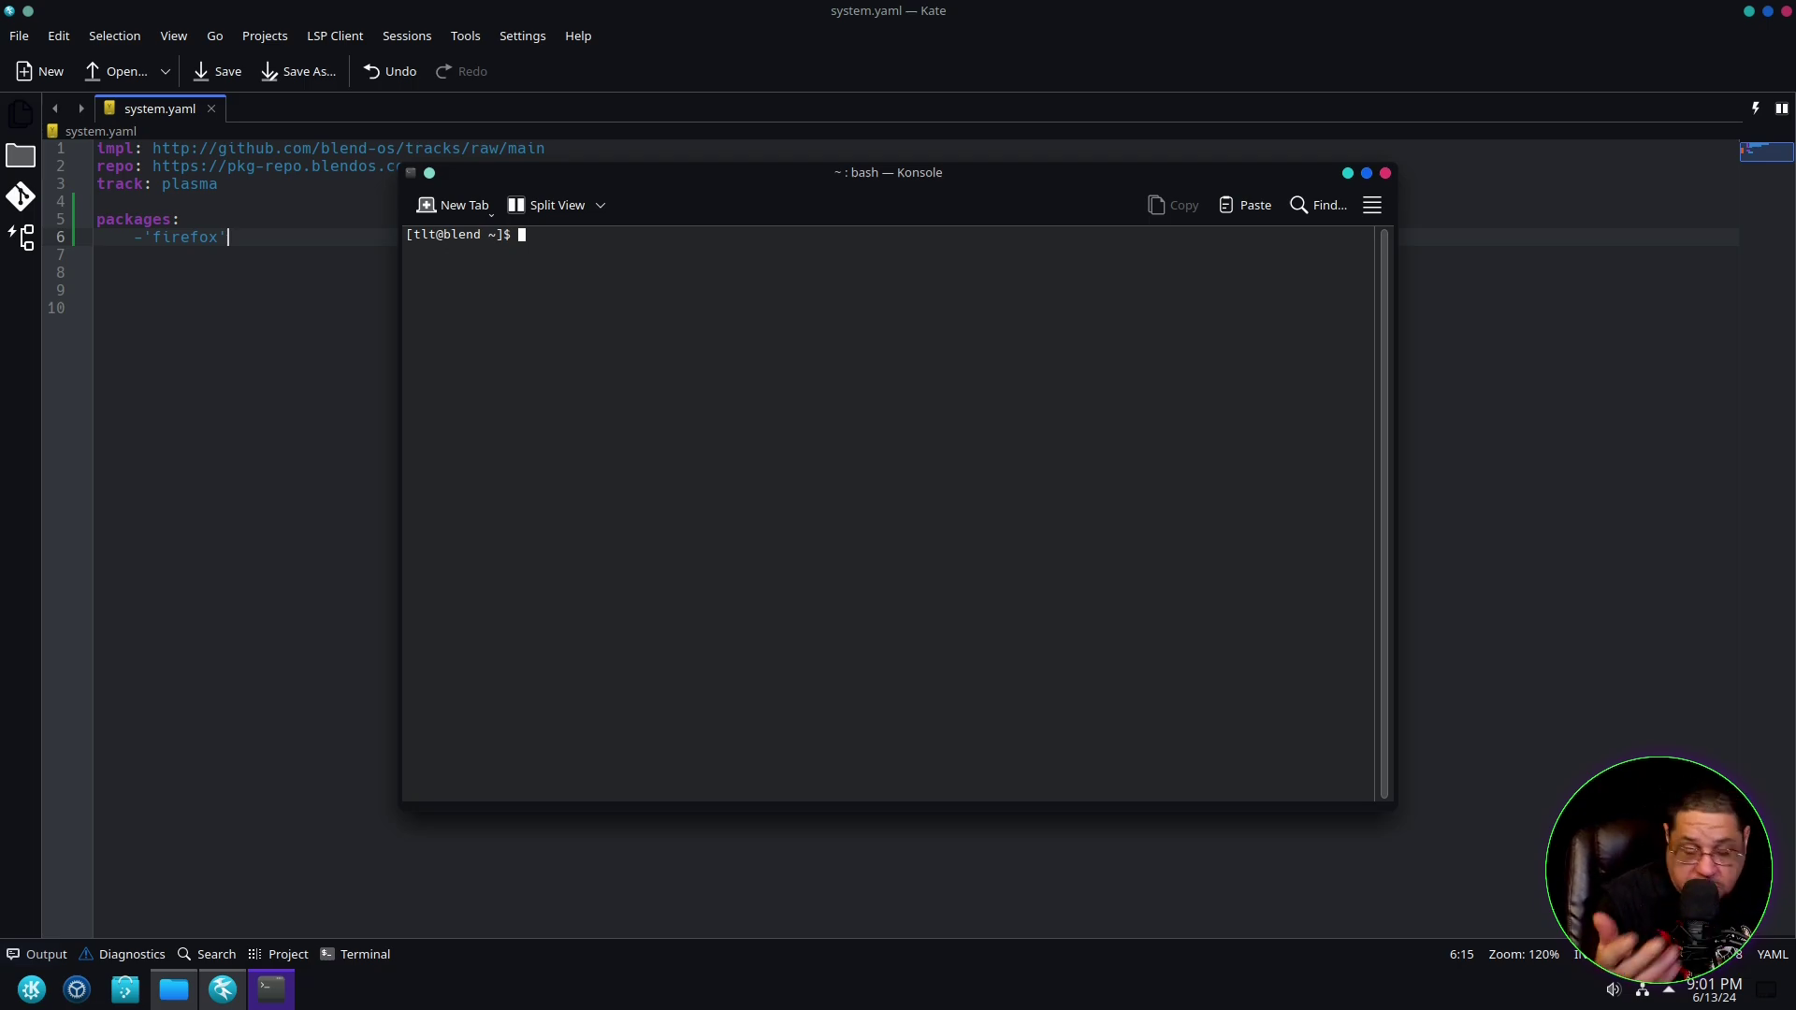
{"action": "type", "text": "sudo akshara update"}
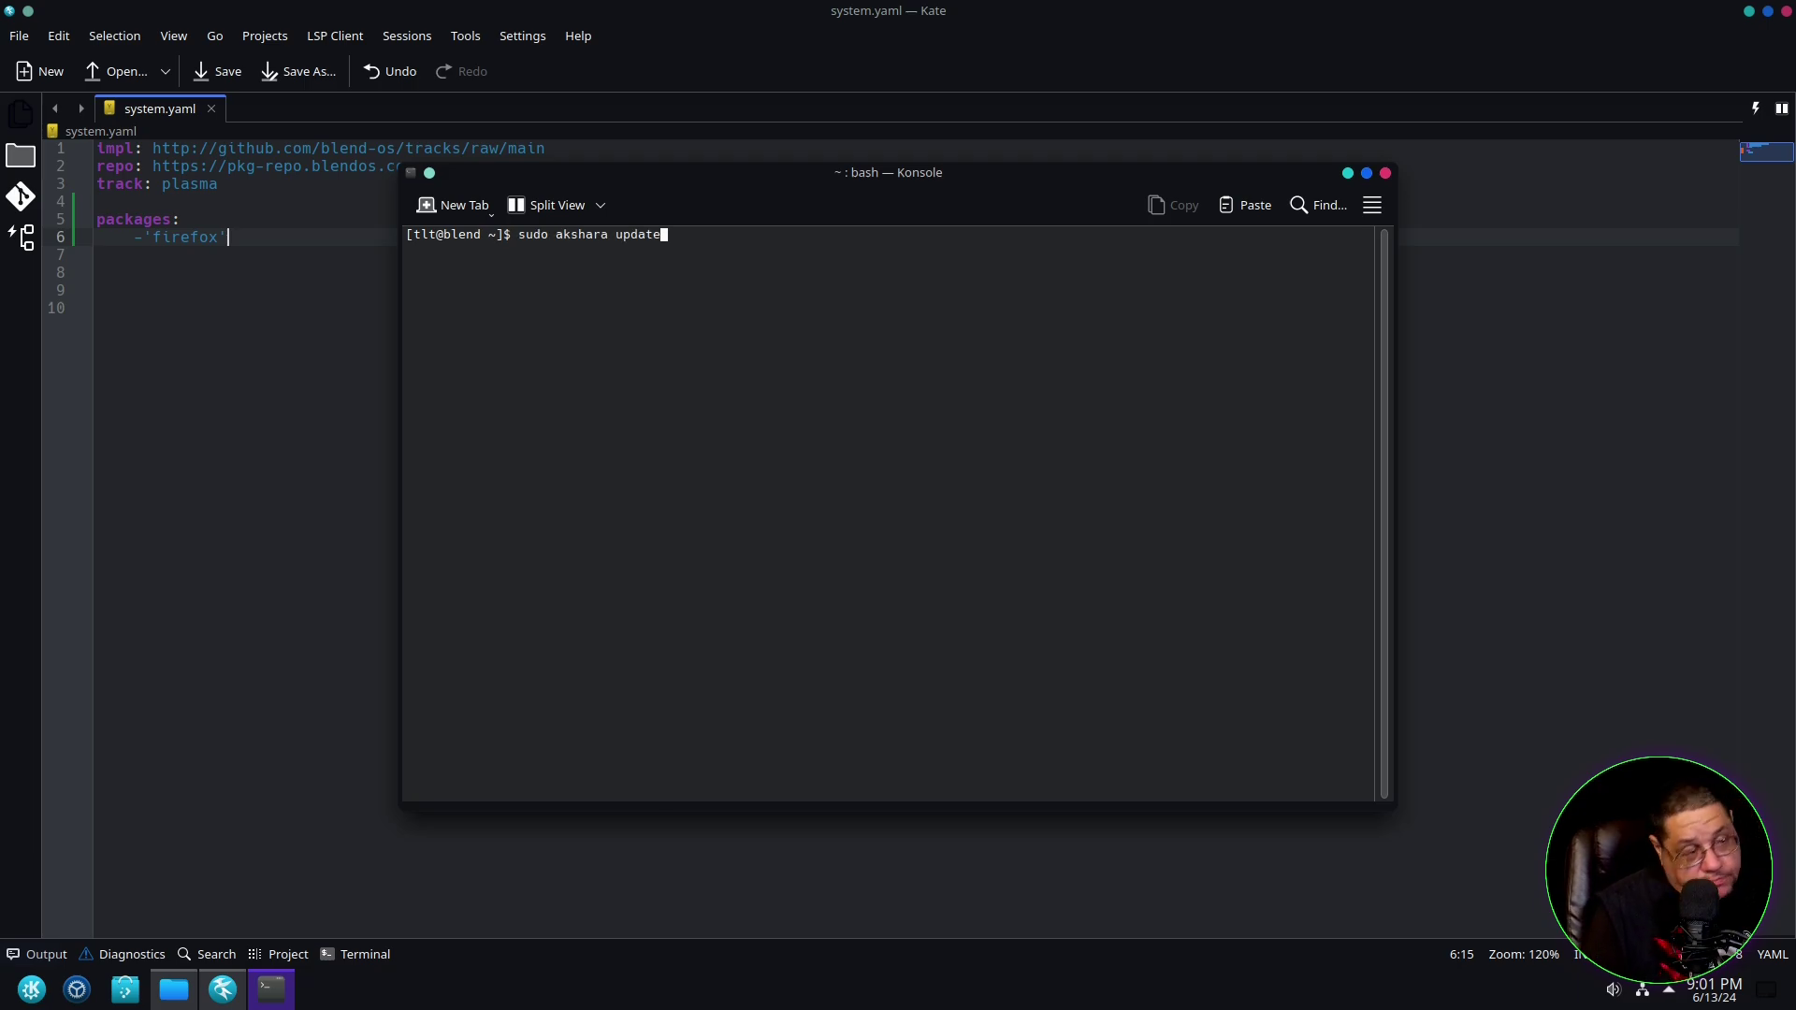
{"action": "key", "text": "Return"}
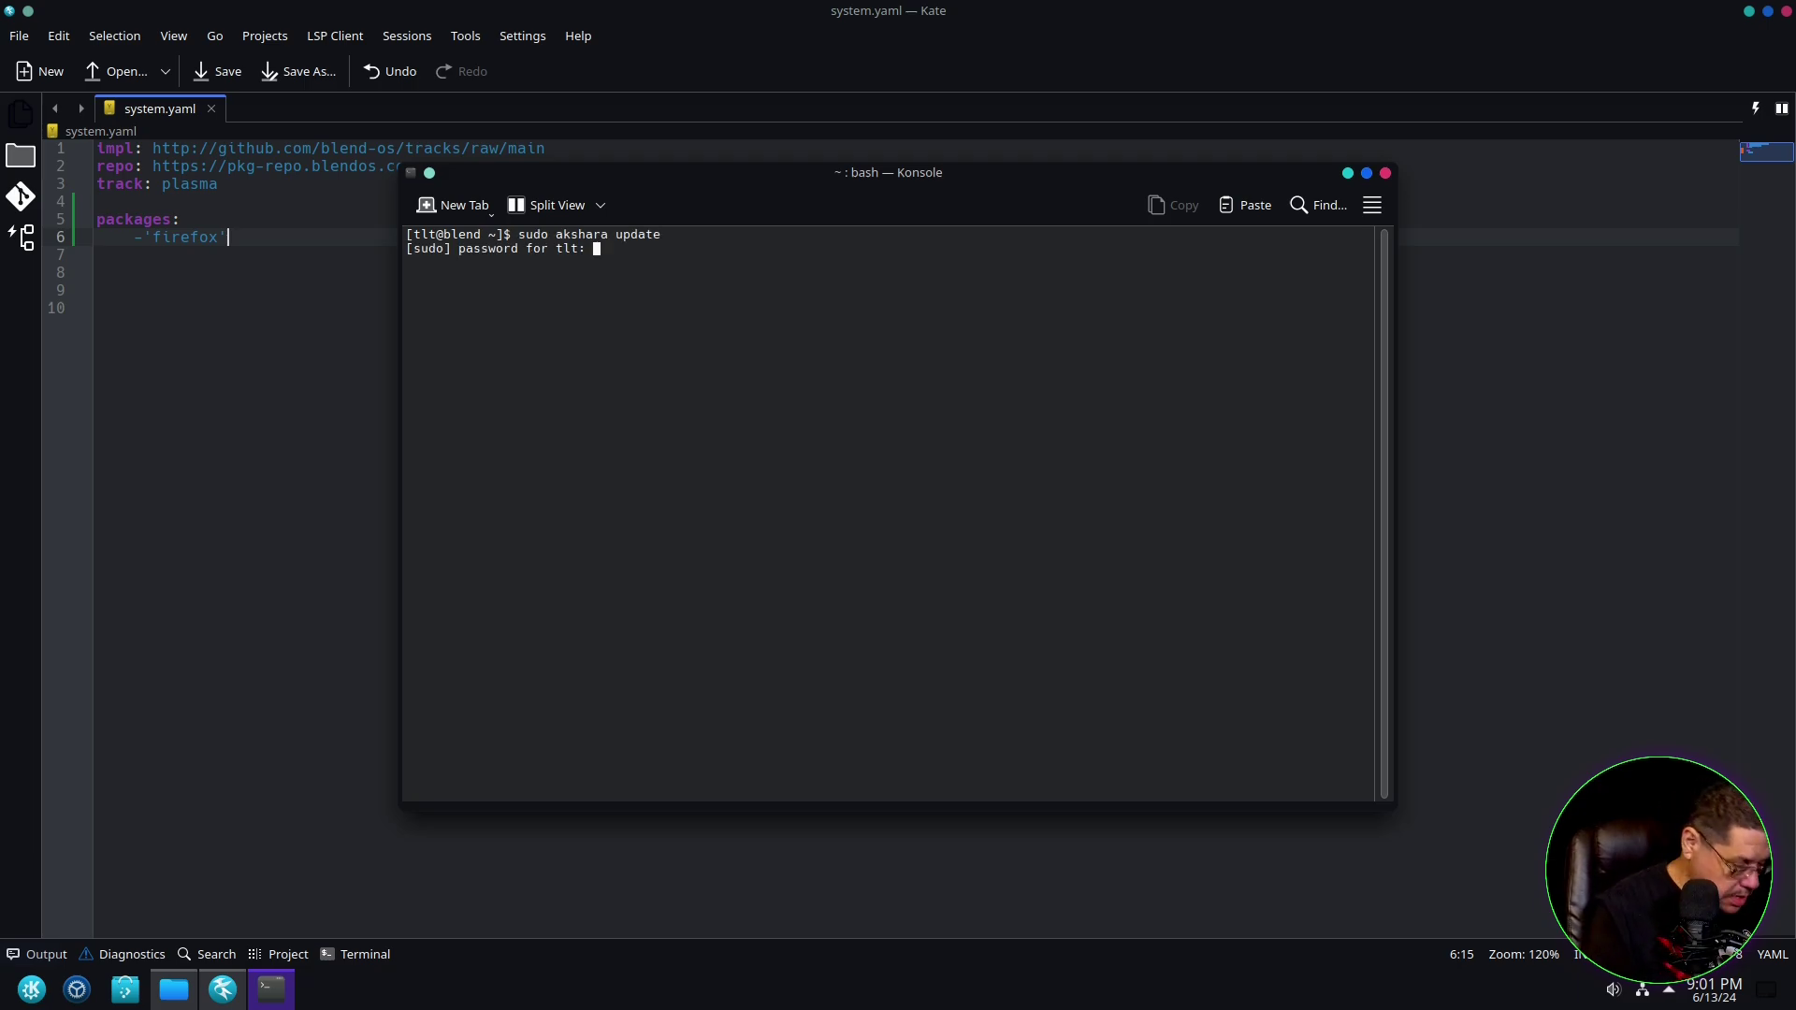
{"action": "type", "text": "****"}
{"action": "key", "text": "Return"}
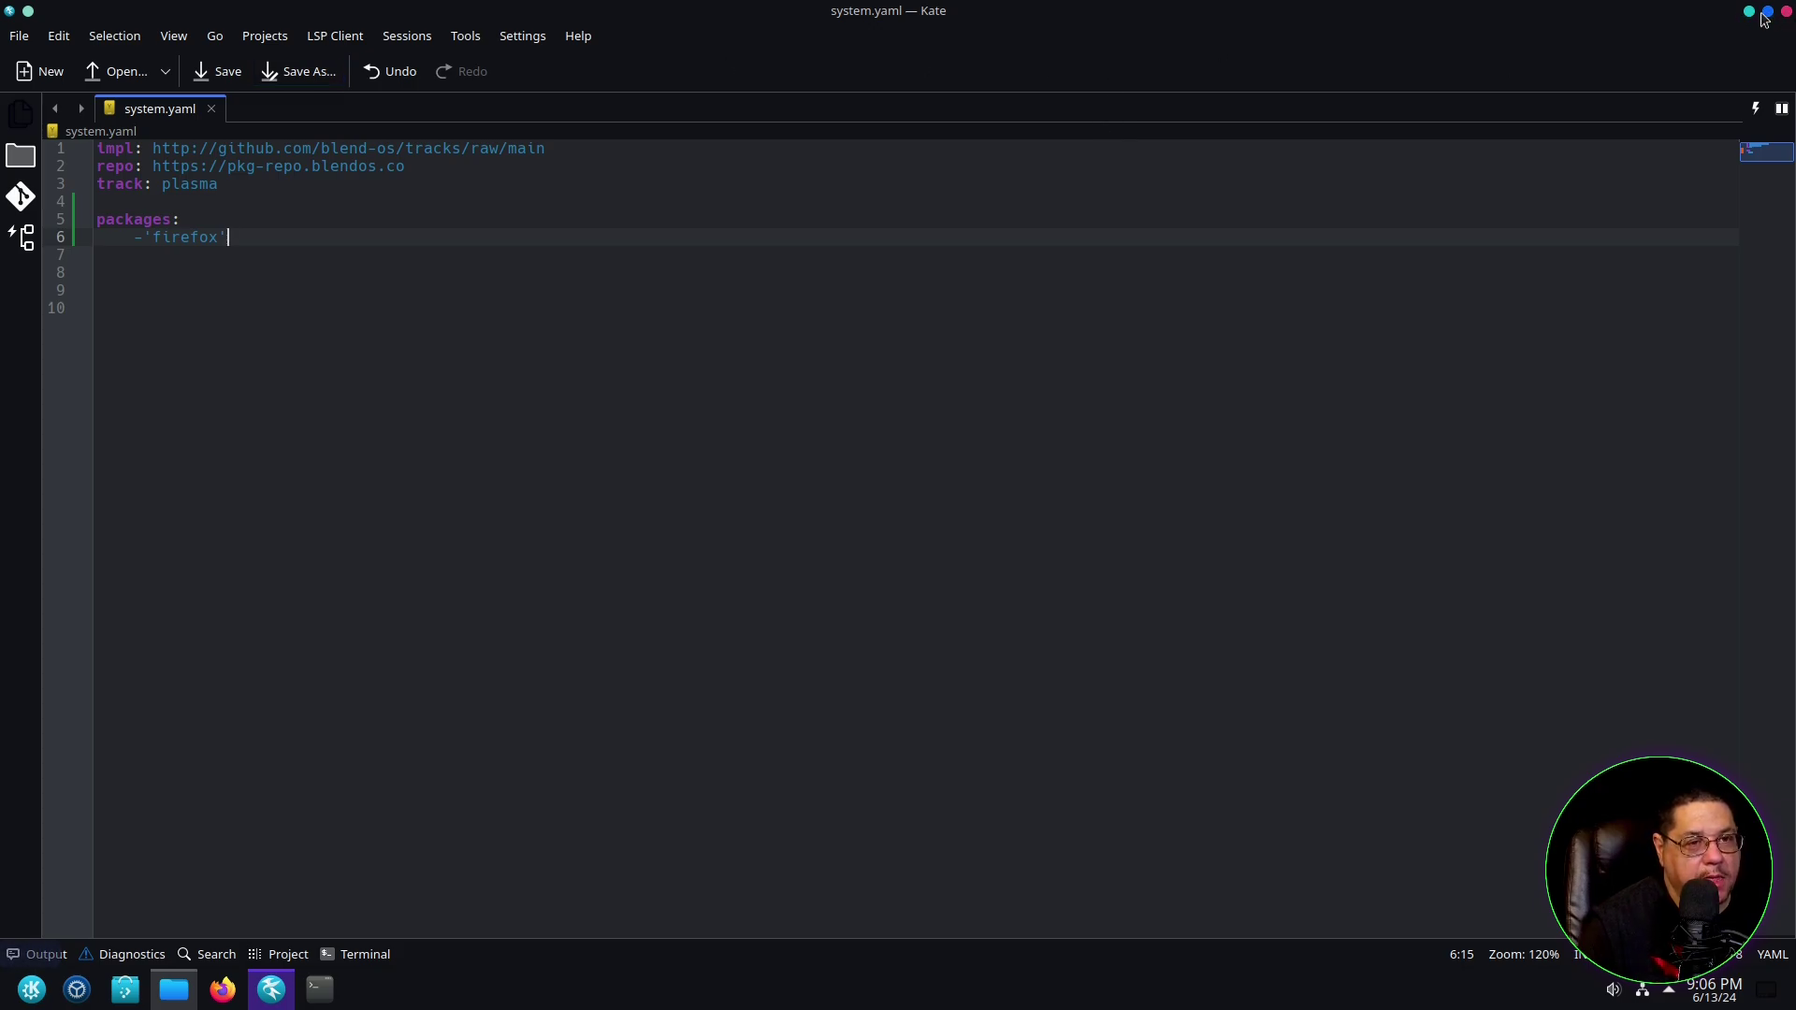
- Close Kate and Dolphin and bring up the application launcher
{"action": "left_click", "coordinate": [1786, 14]}
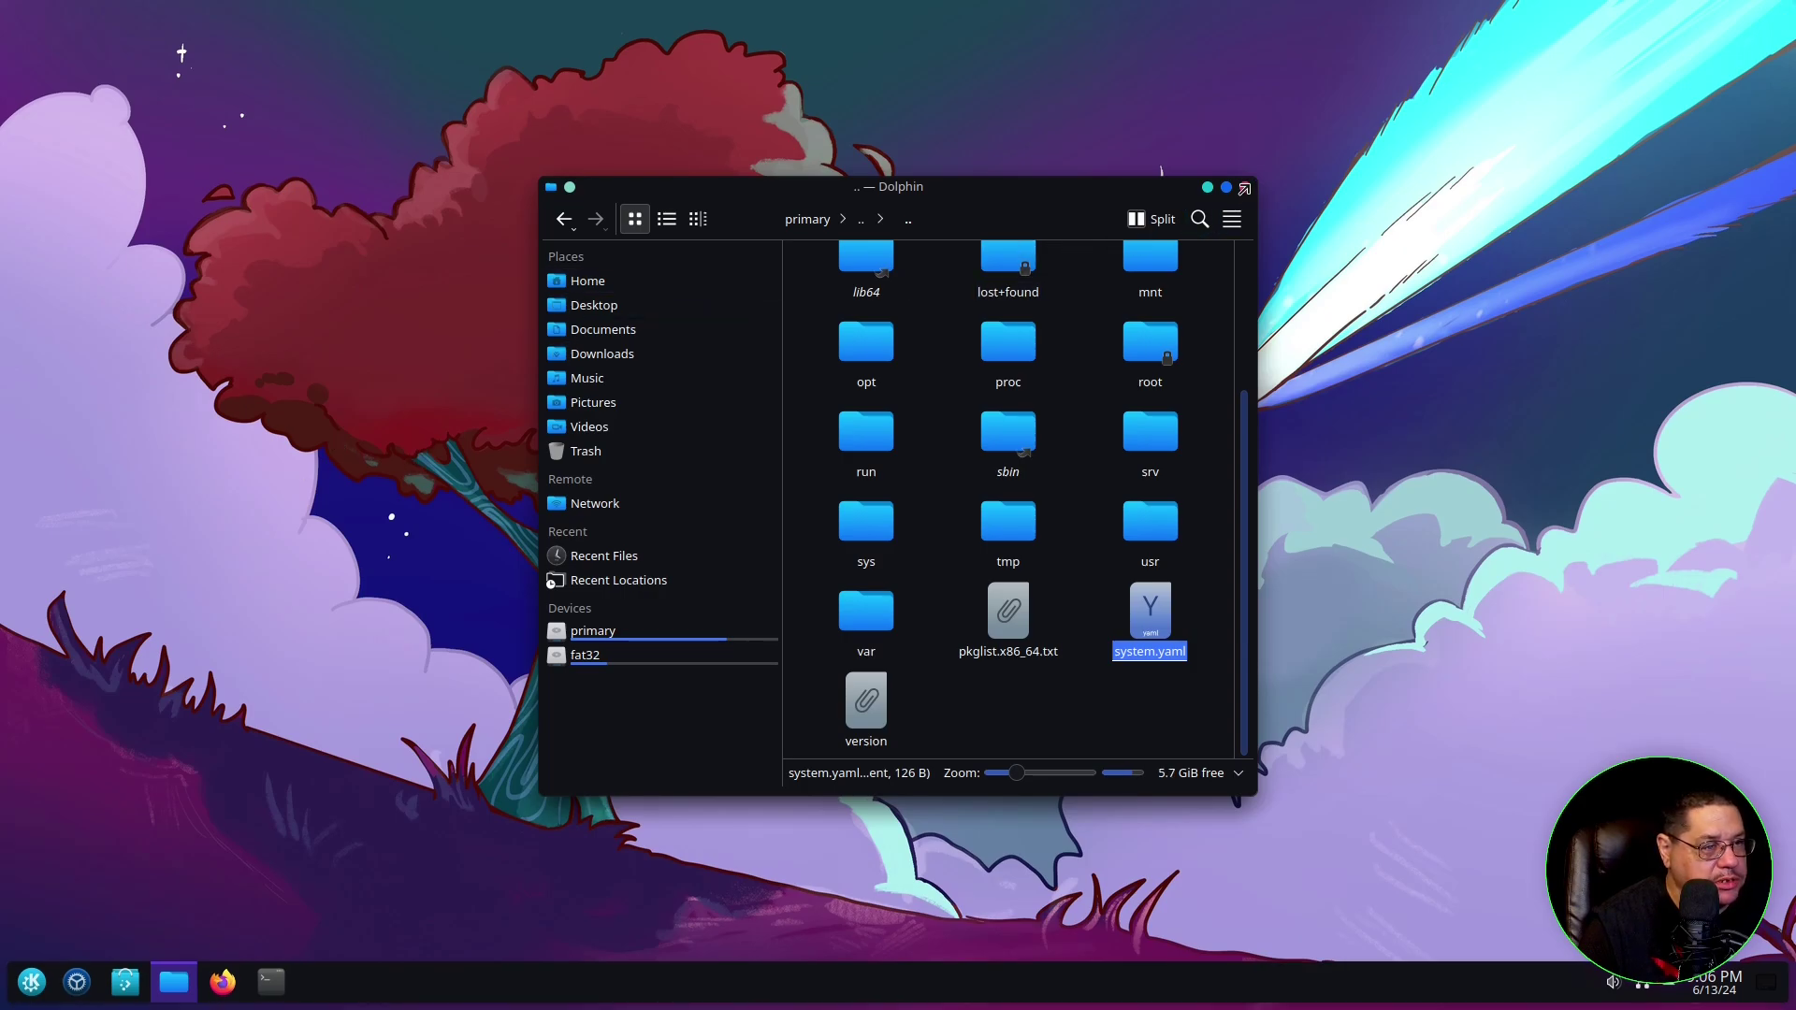
{"action": "left_click", "coordinate": [1246, 188]}
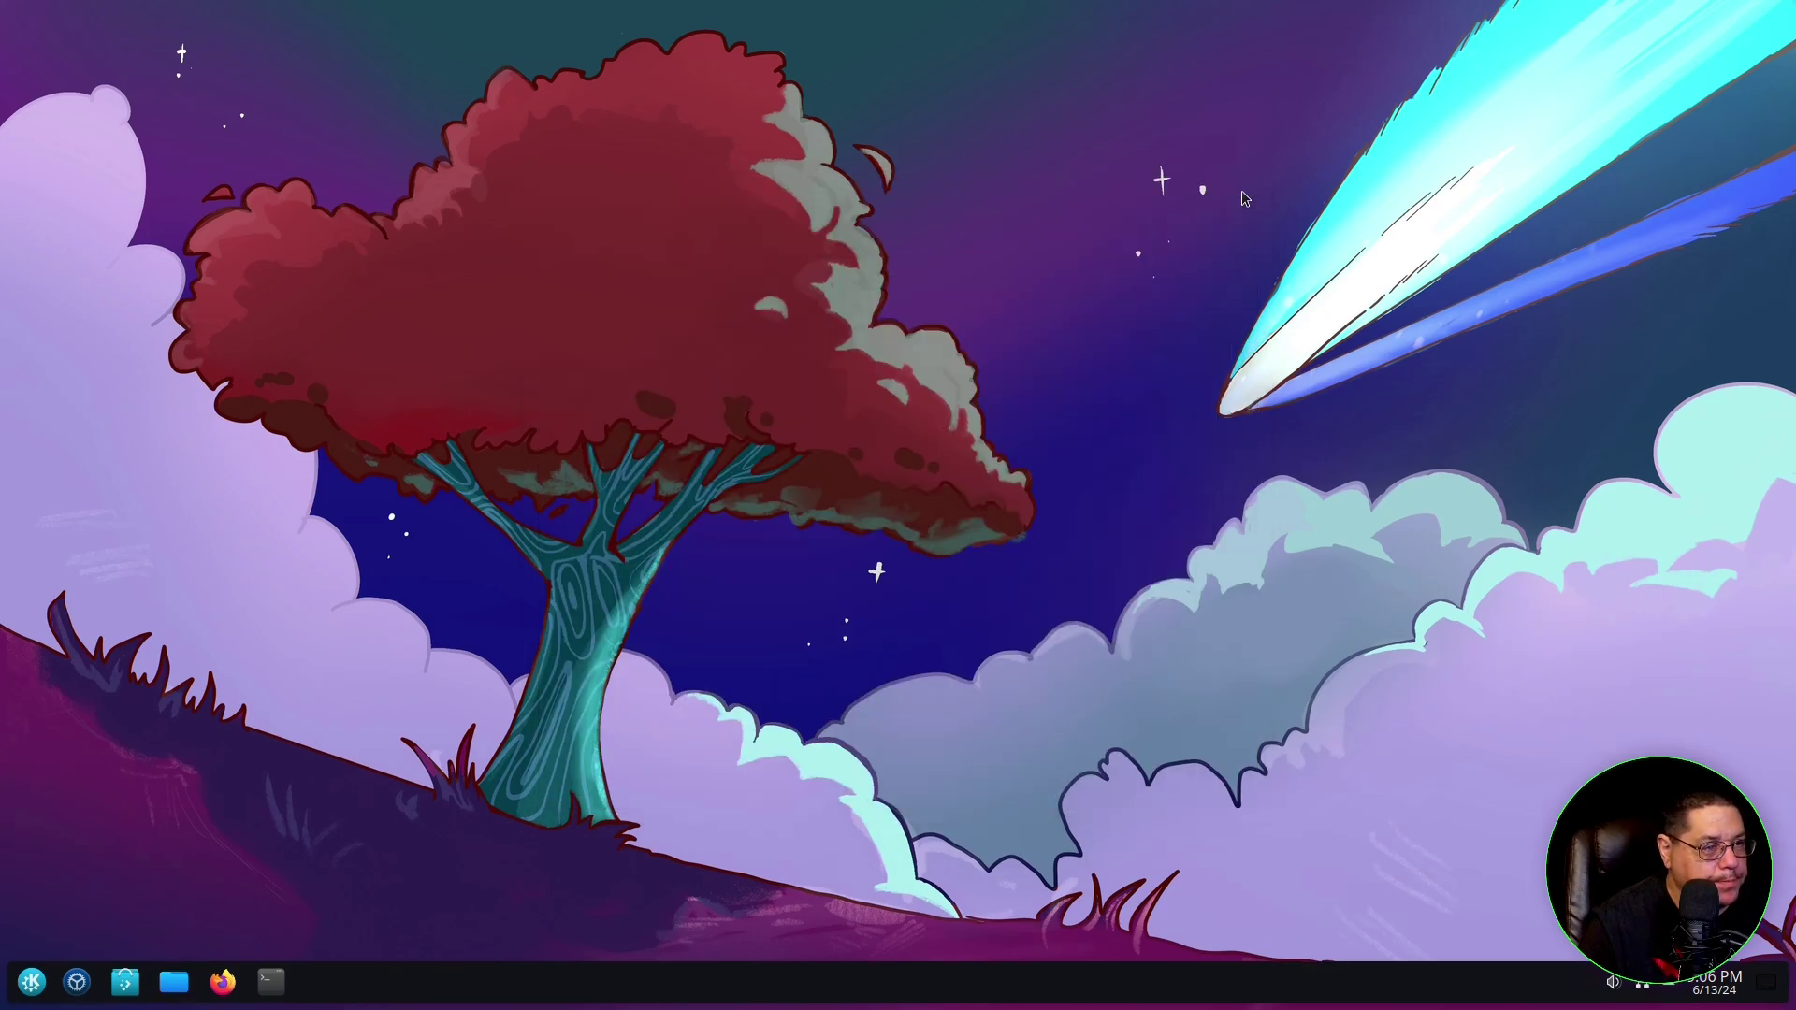
{"action": "left_click", "coordinate": [28, 985]}
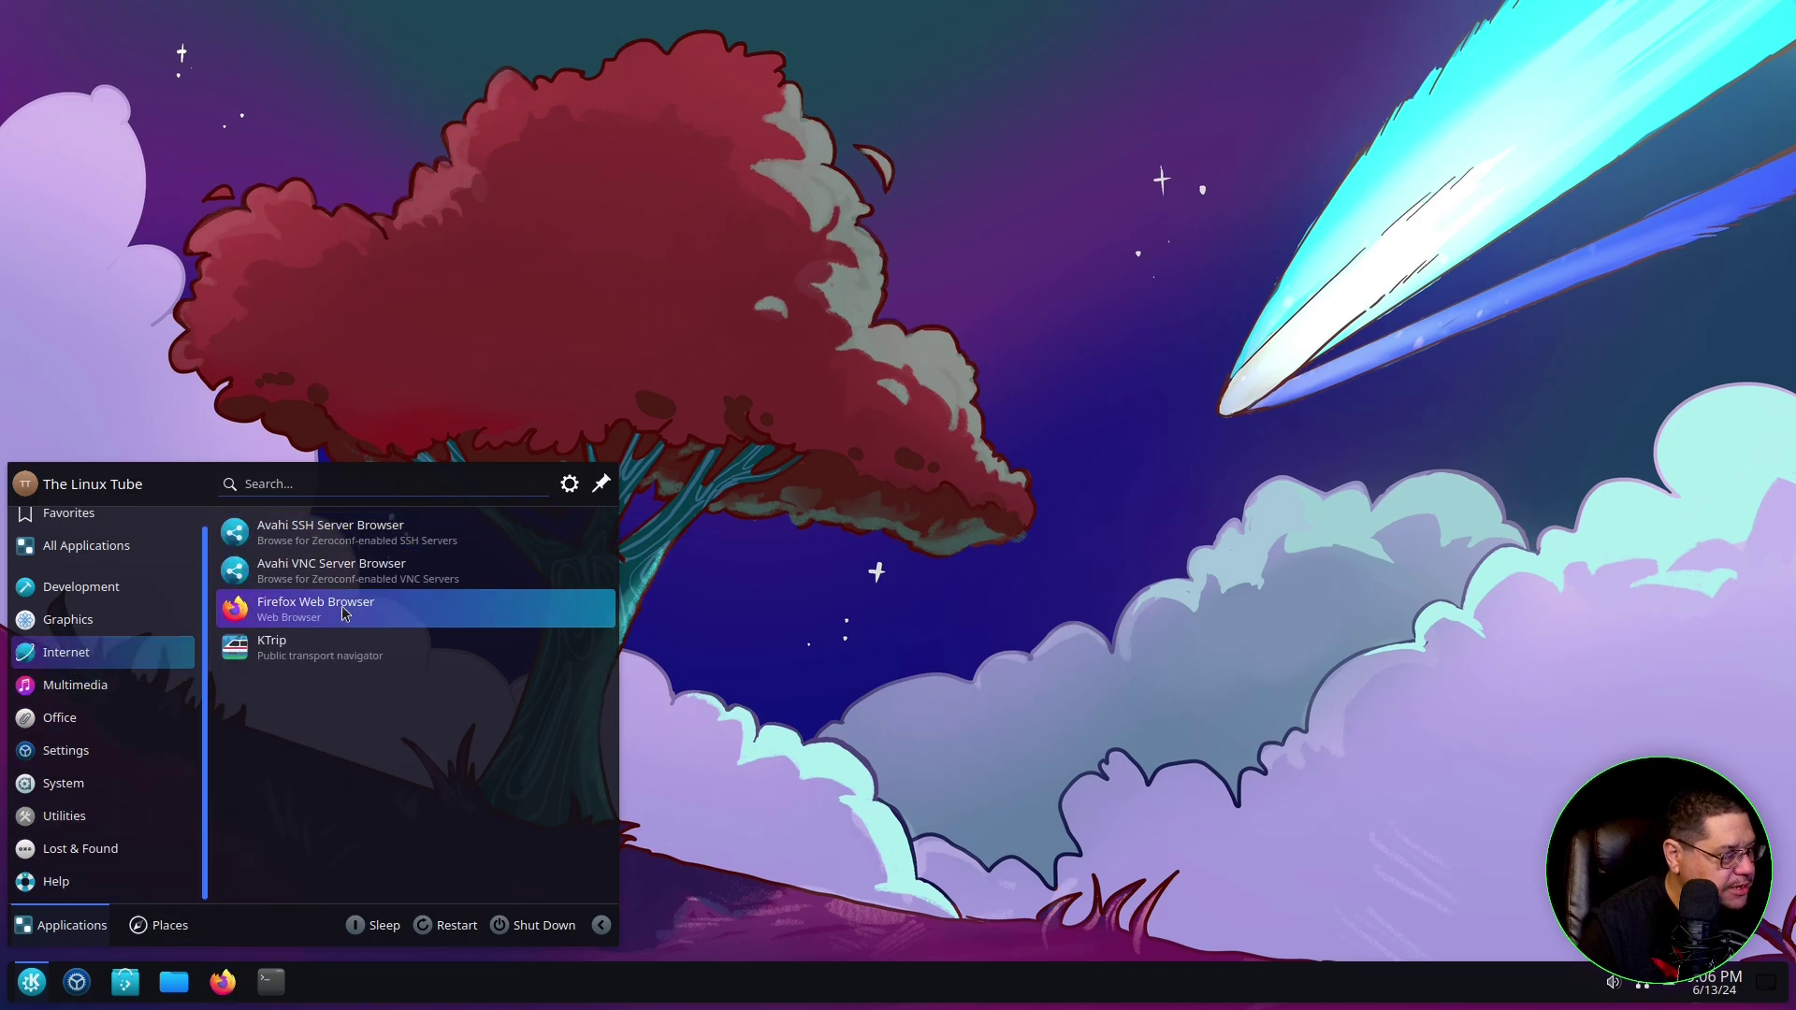
- Launch Firefox, skip the import, sync and personalization welcome pages, then close it
{"action": "left_click", "coordinate": [344, 612]}
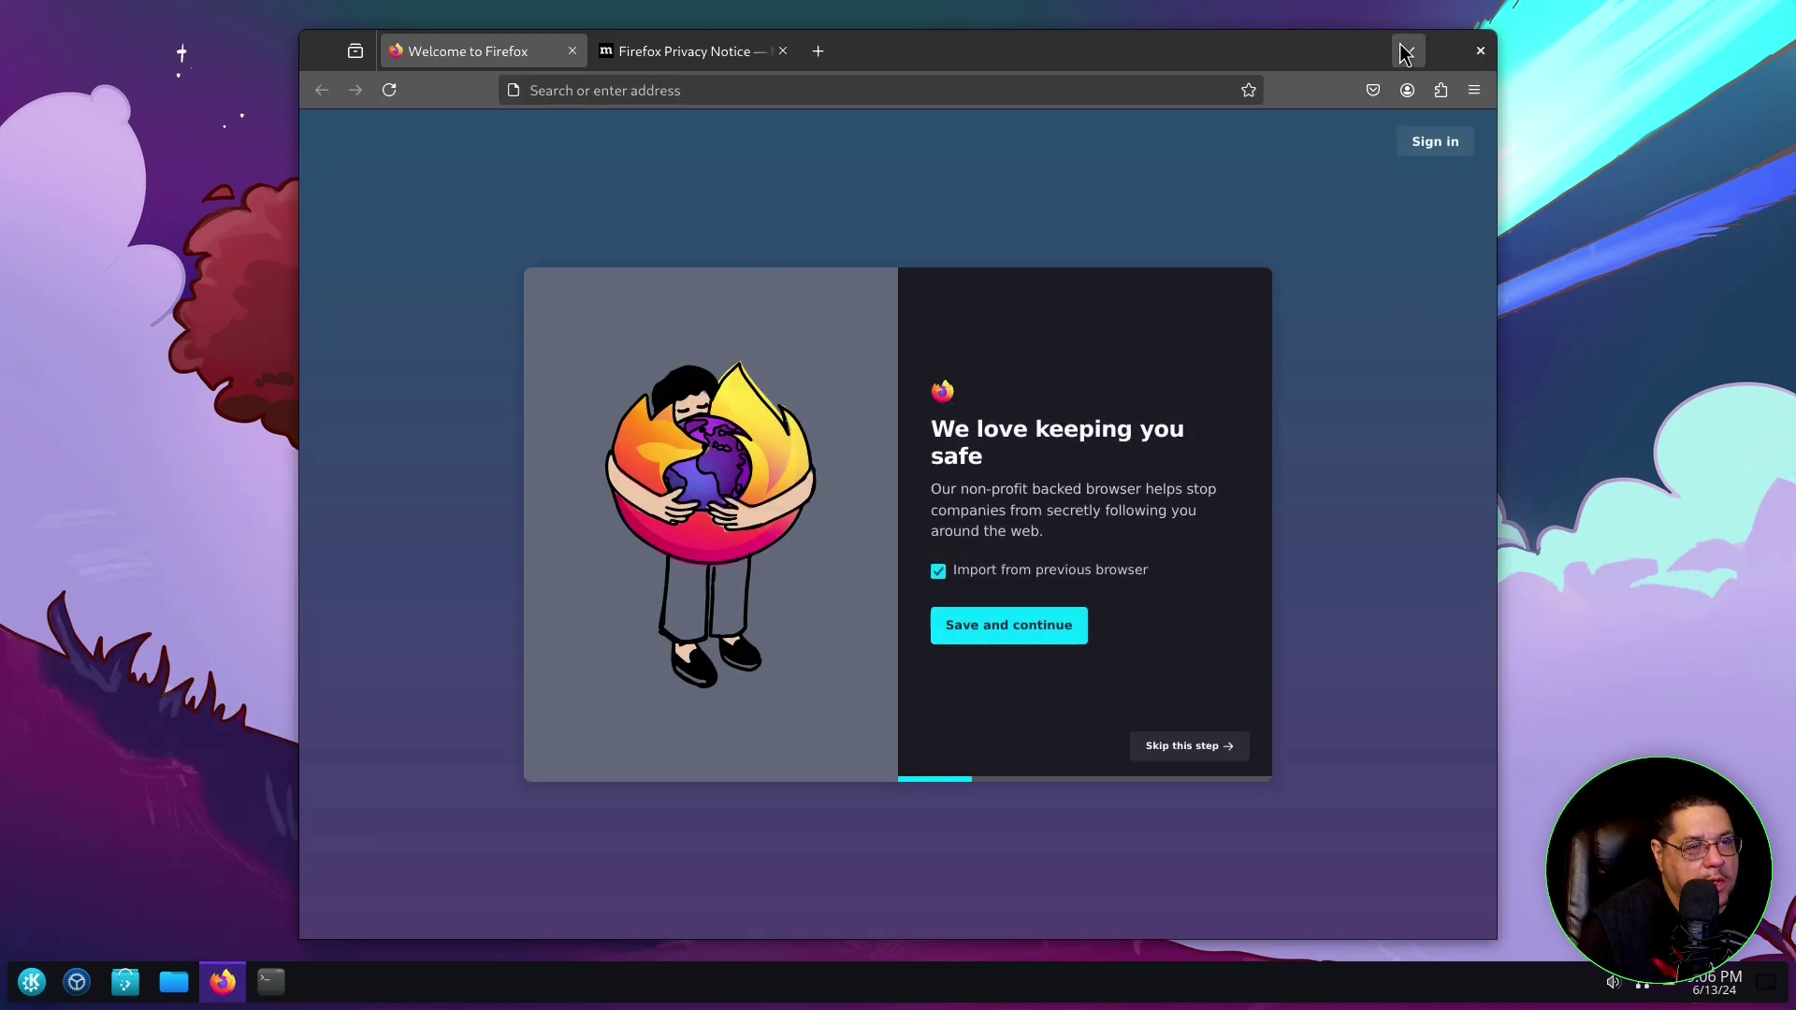
{"action": "left_click", "coordinate": [1177, 746]}
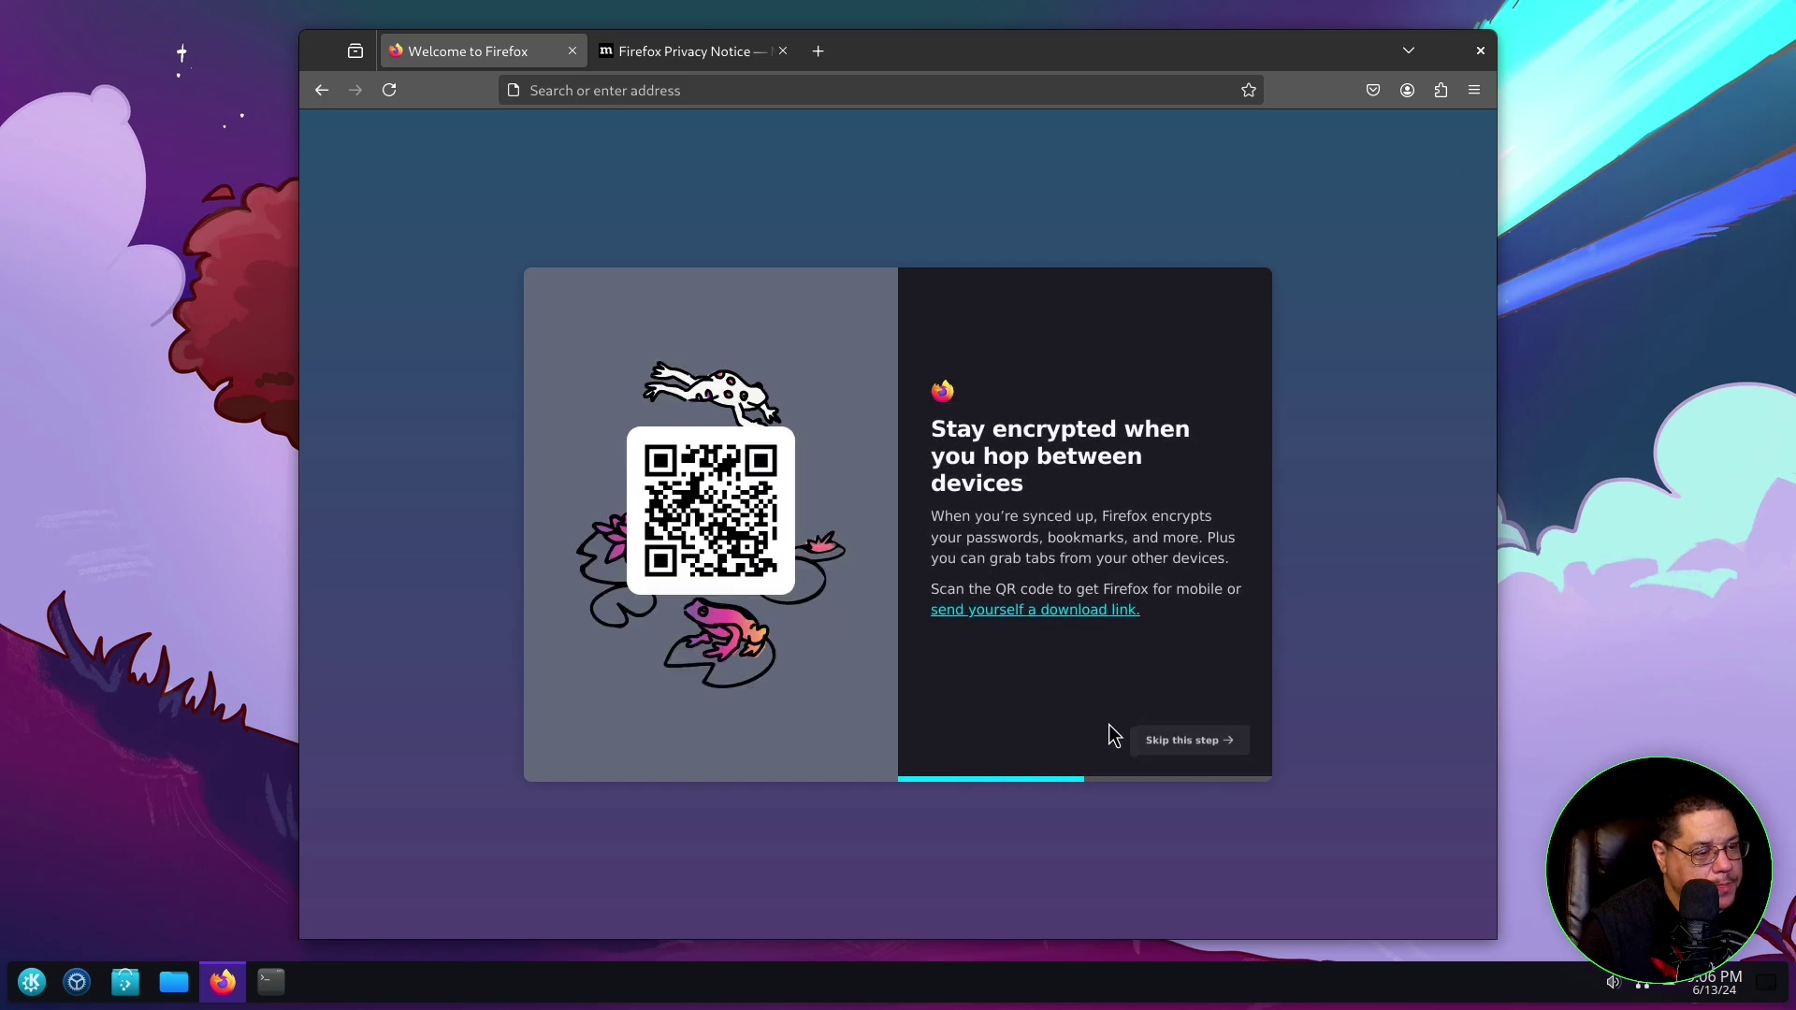
{"action": "left_click", "coordinate": [1198, 755]}
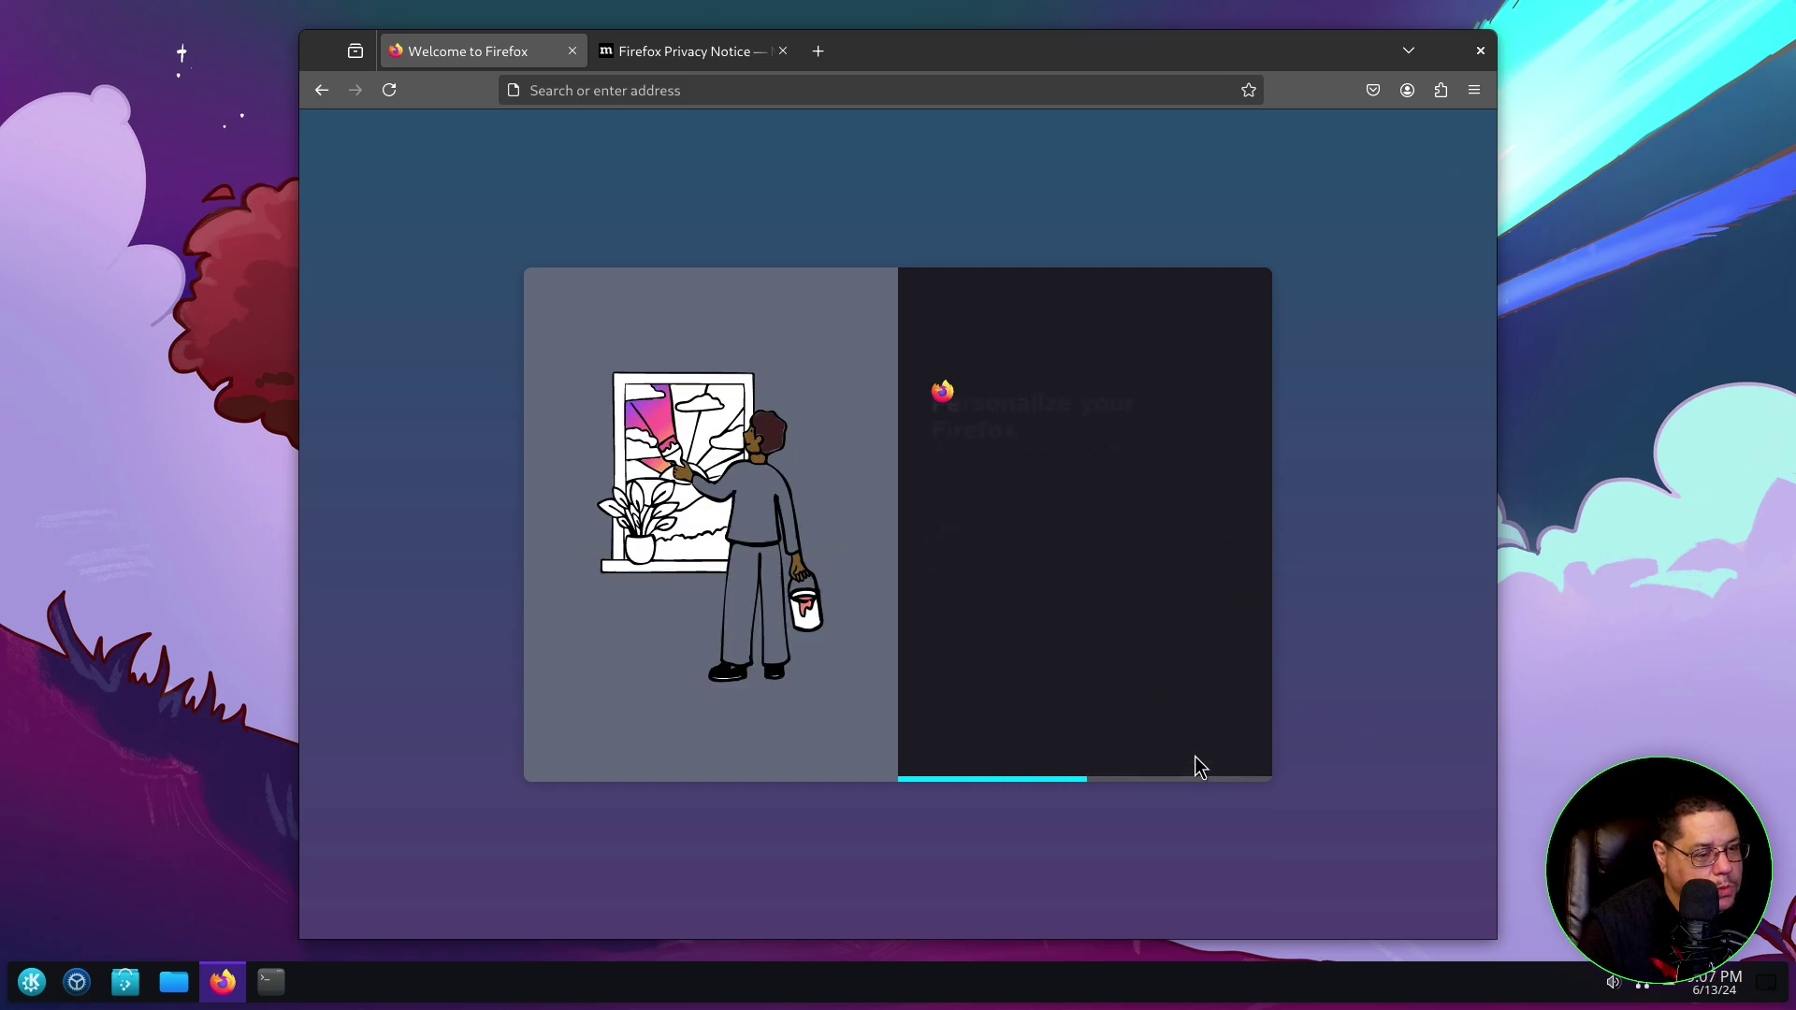
{"action": "left_click", "coordinate": [1197, 751]}
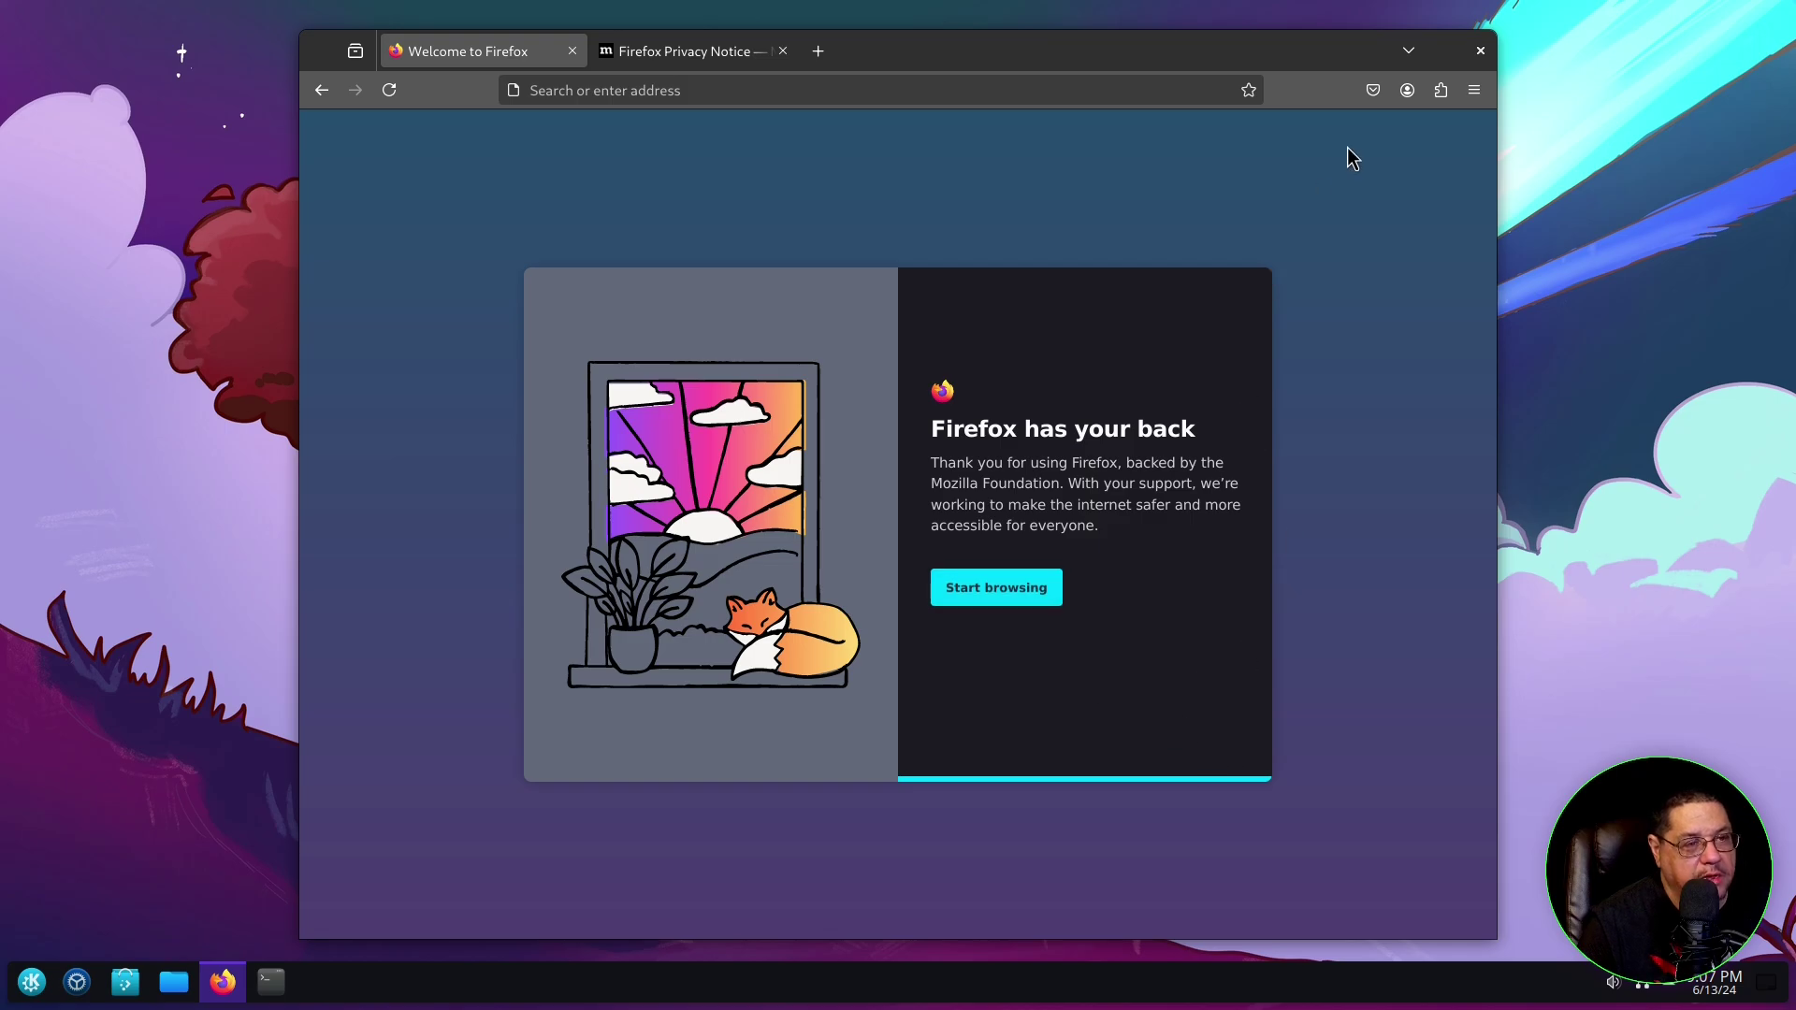
{"action": "left_click", "coordinate": [1480, 51]}
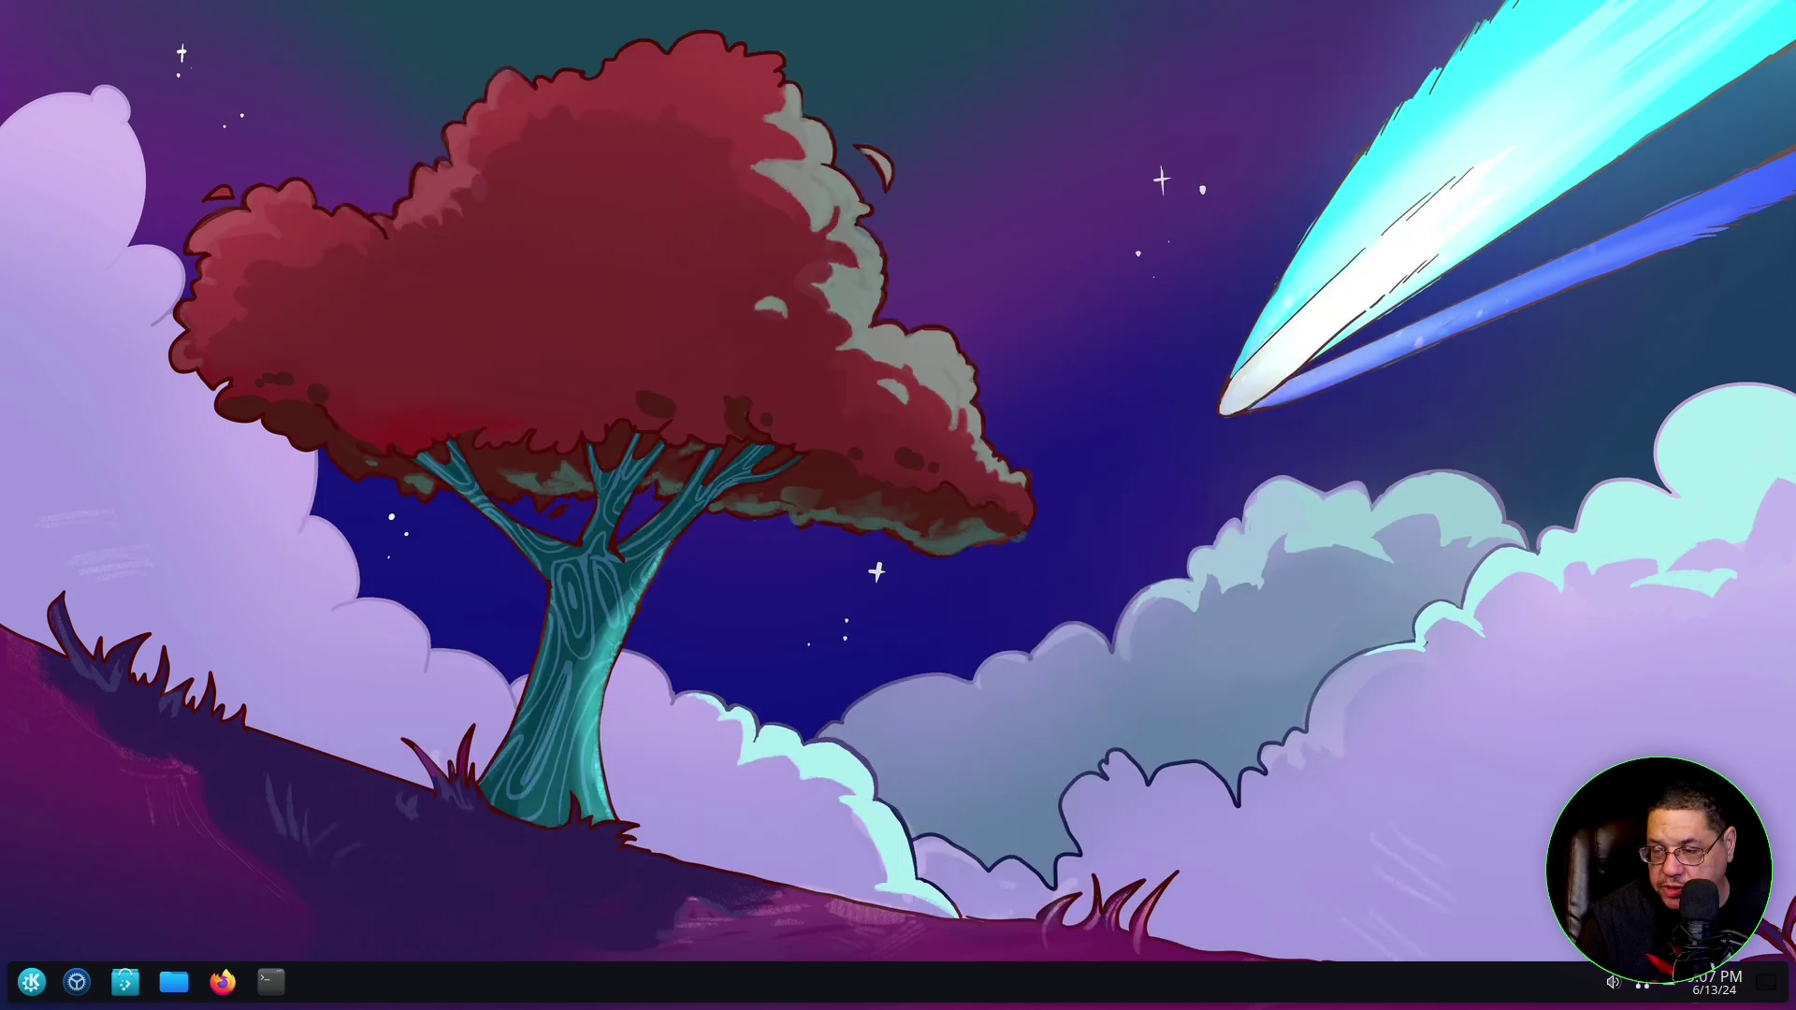